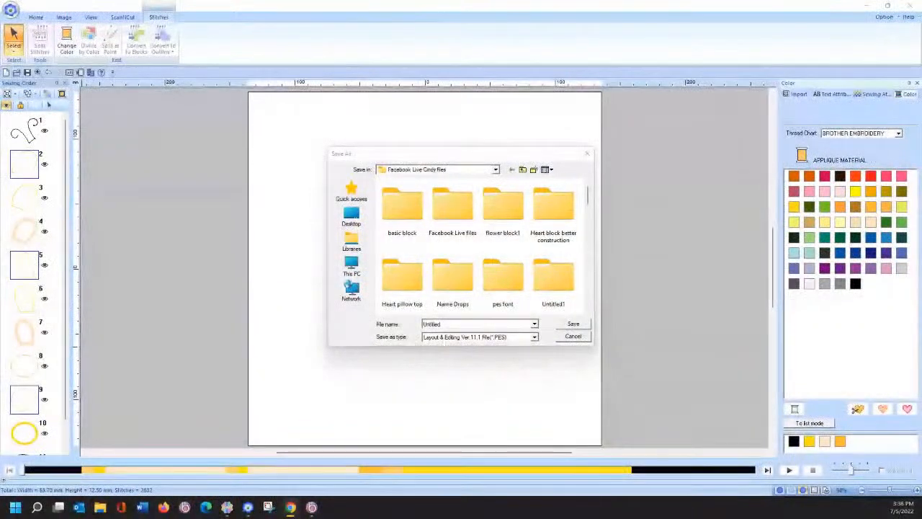
Cancel saving the file, deselect the design, and switch the bee to stitch view.
{"action": "left_click", "coordinate": [581, 338]}
{"action": "left_click", "coordinate": [416, 335]}
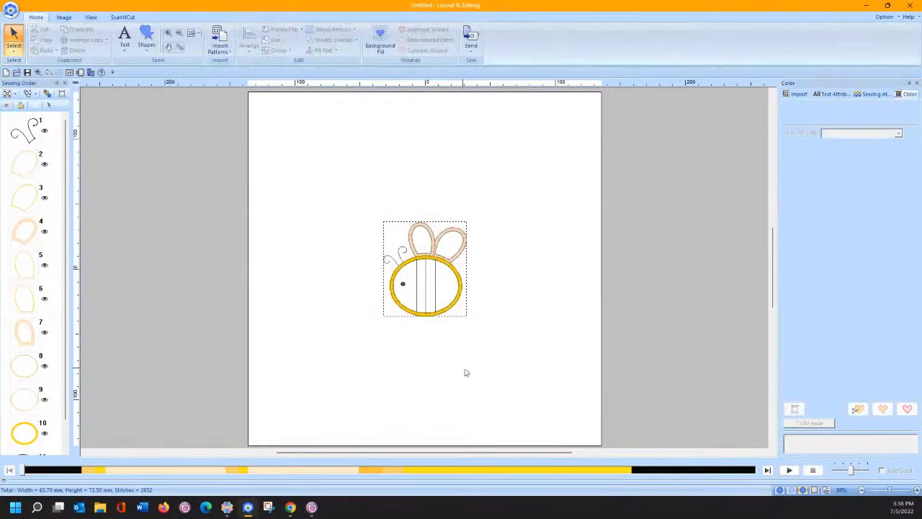
{"action": "left_click", "coordinate": [791, 490]}
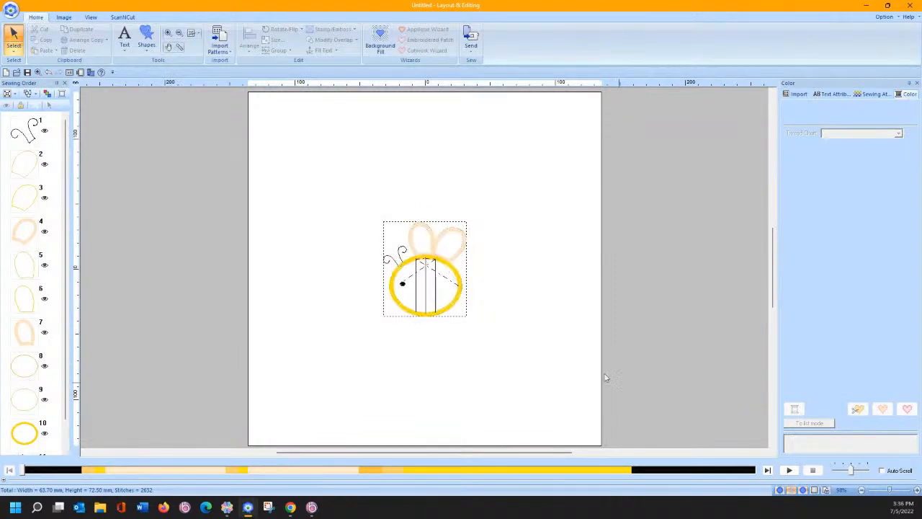
Select the second sewing-order item, the rear wing's Applique Material outline, and examine the wing and body stitches up close.
{"action": "left_click", "coordinate": [168, 33]}
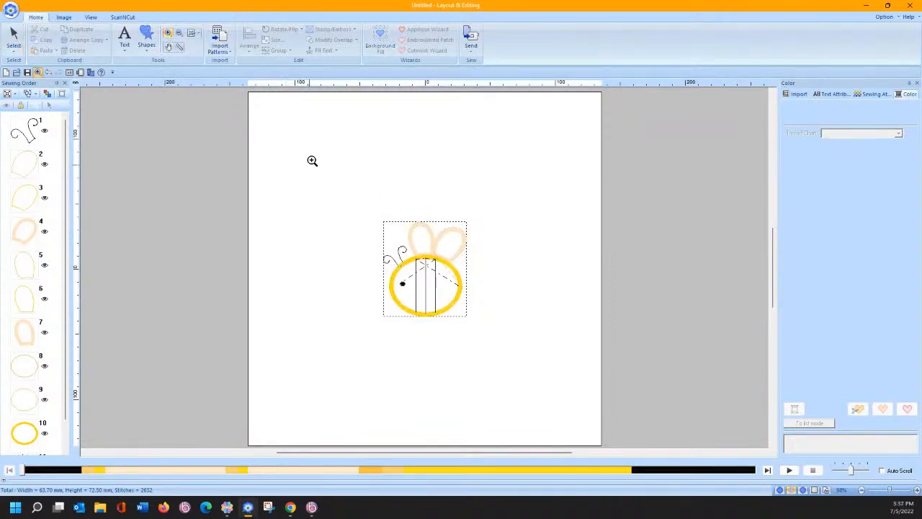
{"action": "left_click_drag", "start_coordinate": [393, 216], "coordinate": [472, 287]}
{"action": "left_click_drag", "start_coordinate": [333, 149], "coordinate": [616, 385]}
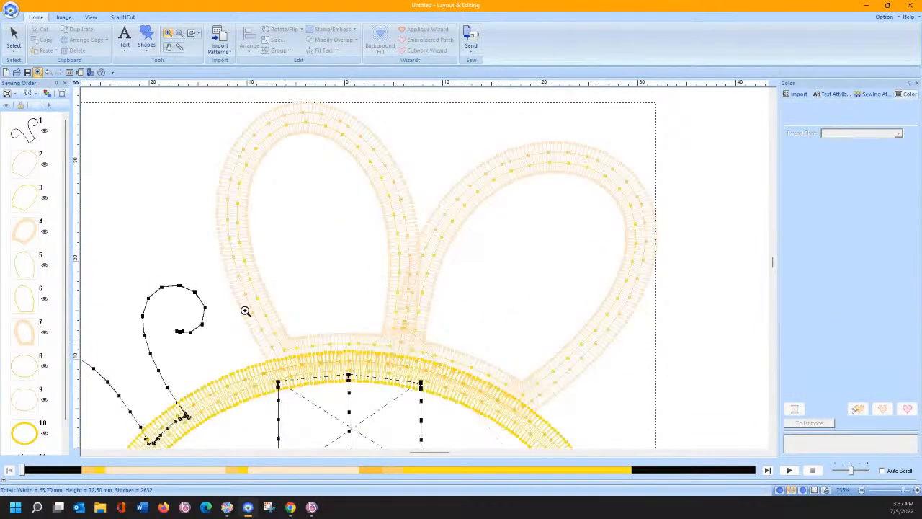
{"action": "left_click", "coordinate": [39, 173]}
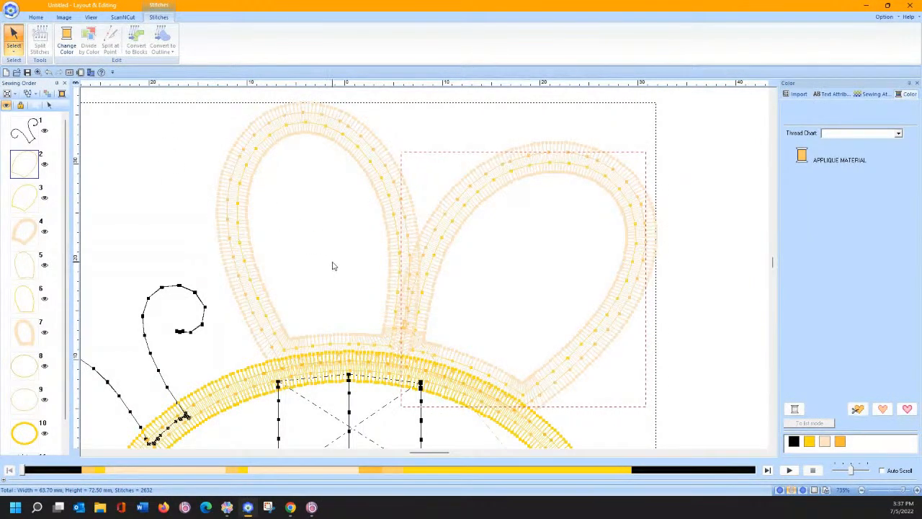
{"action": "scroll", "coordinate": [341, 259], "scroll_direction": "down", "scroll_amount": 2}
{"action": "scroll", "coordinate": [341, 259], "scroll_direction": "down", "scroll_amount": 2}
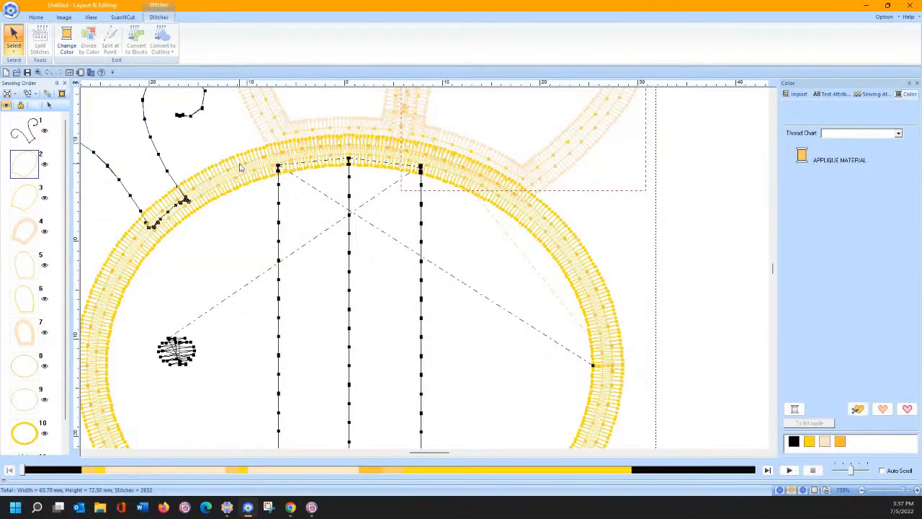
Measure the distance from the outer edge of the body's yellow satin border to the stitch line just inside it.
{"action": "left_click", "coordinate": [36, 17]}
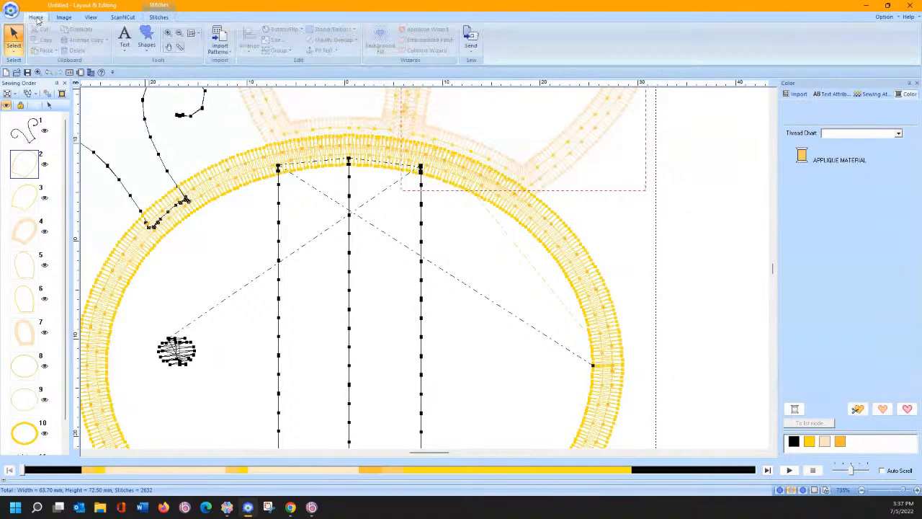
{"action": "left_click", "coordinate": [180, 48]}
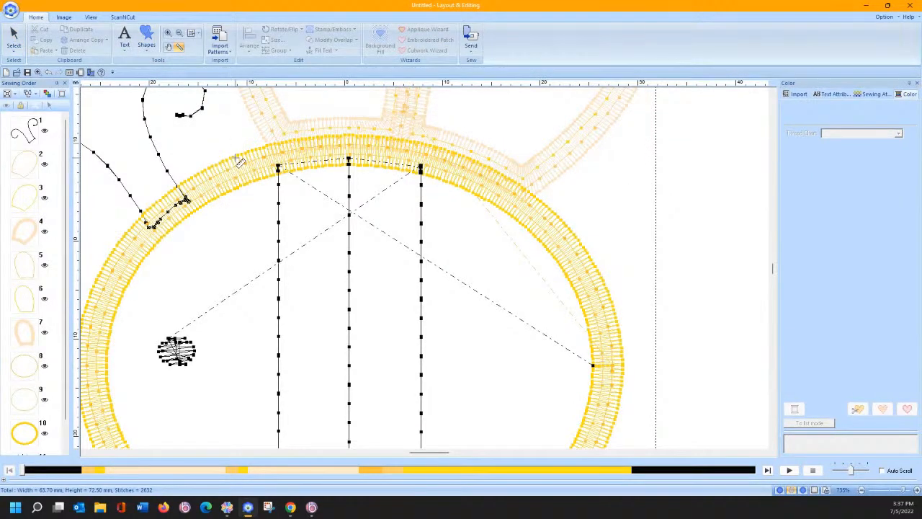
{"action": "left_click_drag", "start_coordinate": [234, 155], "coordinate": [238, 162]}
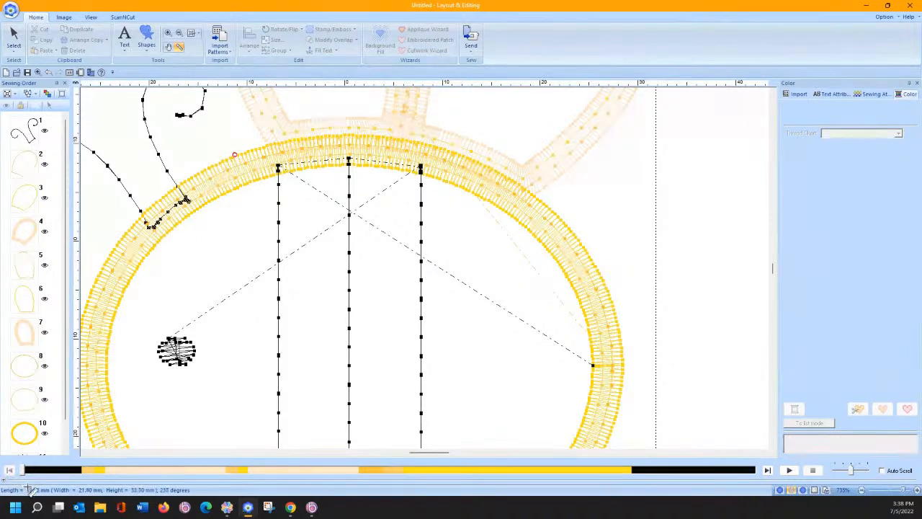
{"action": "left_click", "coordinate": [238, 163]}
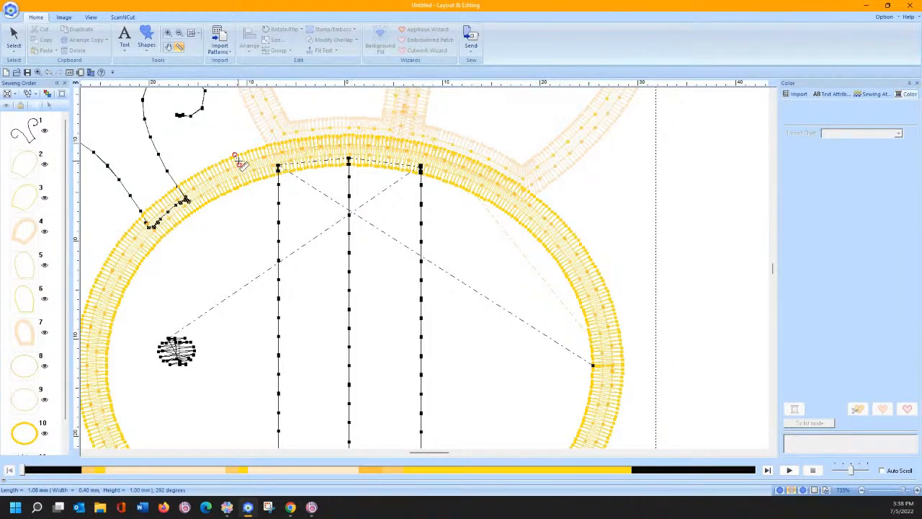
Measure the full width of the body's yellow satin border, from its outer edge to its inner edge.
{"action": "left_click_drag", "start_coordinate": [235, 155], "coordinate": [242, 152]}
{"action": "left_click", "coordinate": [247, 165]}
{"action": "left_click_drag", "start_coordinate": [245, 164], "coordinate": [248, 182]}
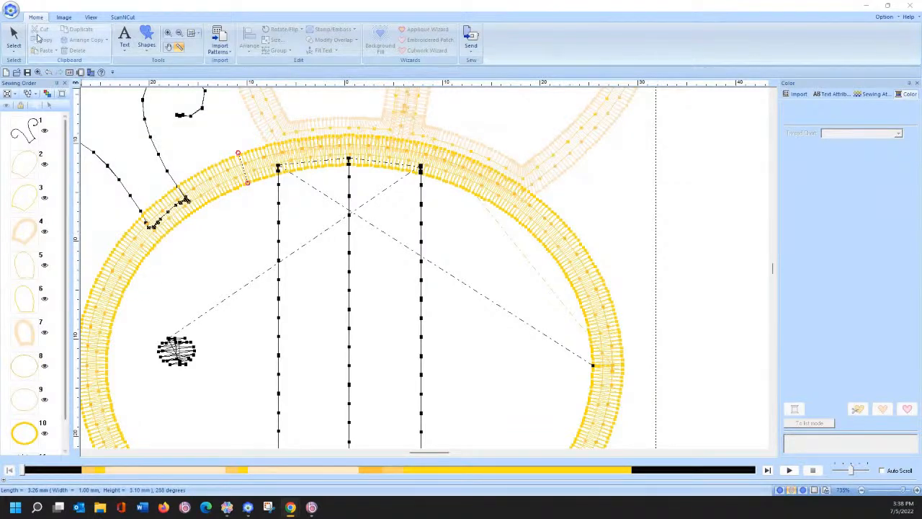
{"action": "left_click", "coordinate": [12, 33]}
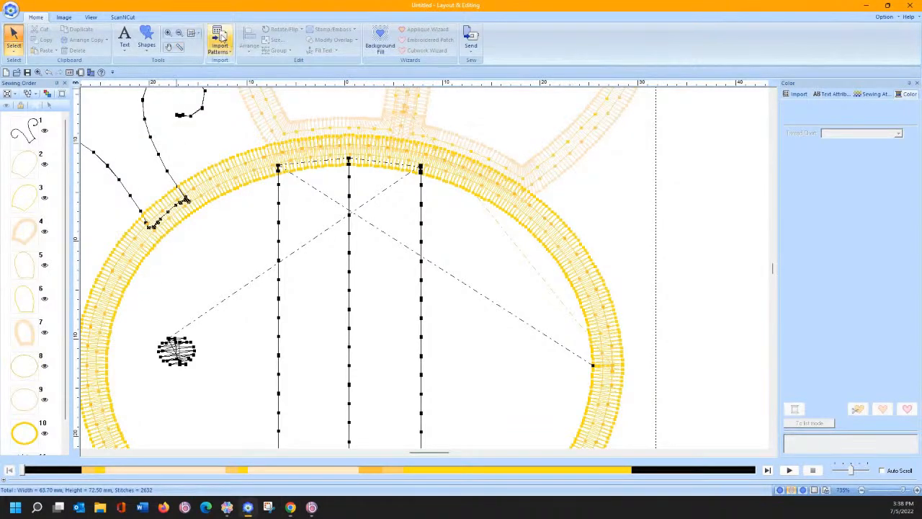
Select the whole bee design and divide its stitches by color into separate objects.
{"action": "left_click", "coordinate": [191, 34]}
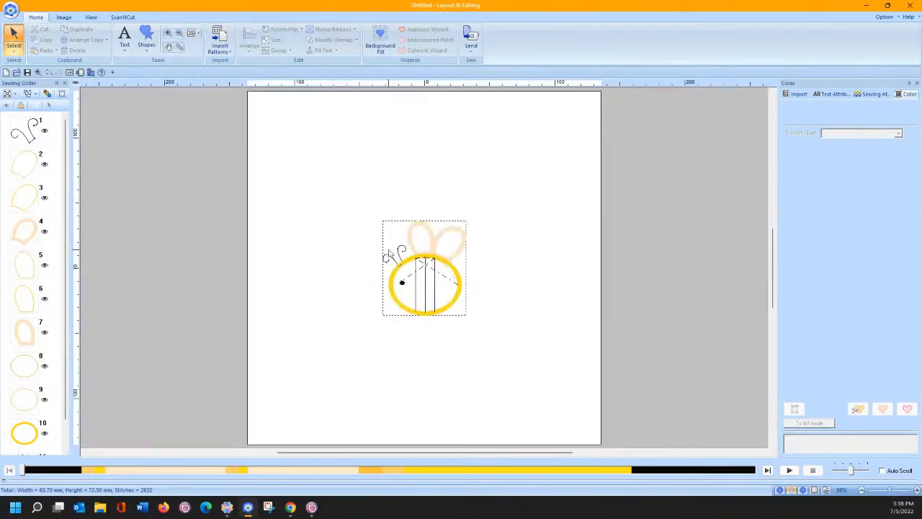
{"action": "left_click", "coordinate": [426, 263]}
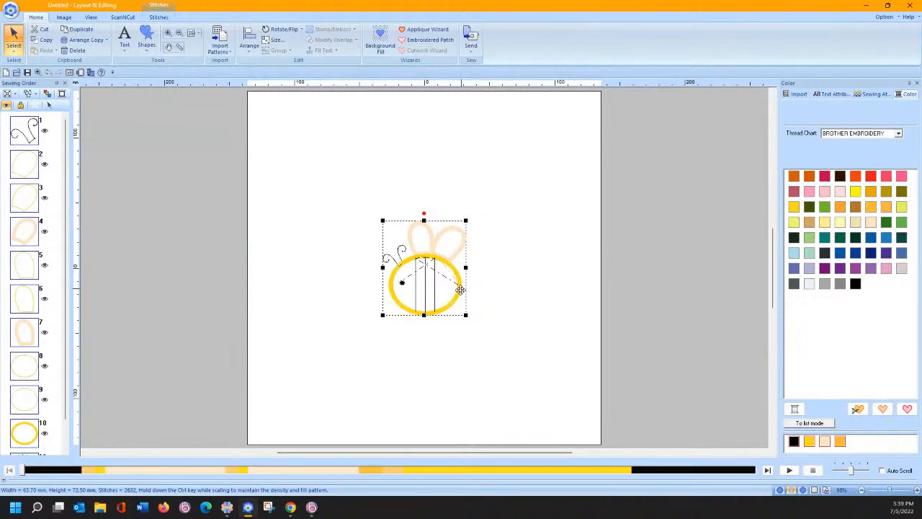
{"action": "left_click", "coordinate": [158, 17]}
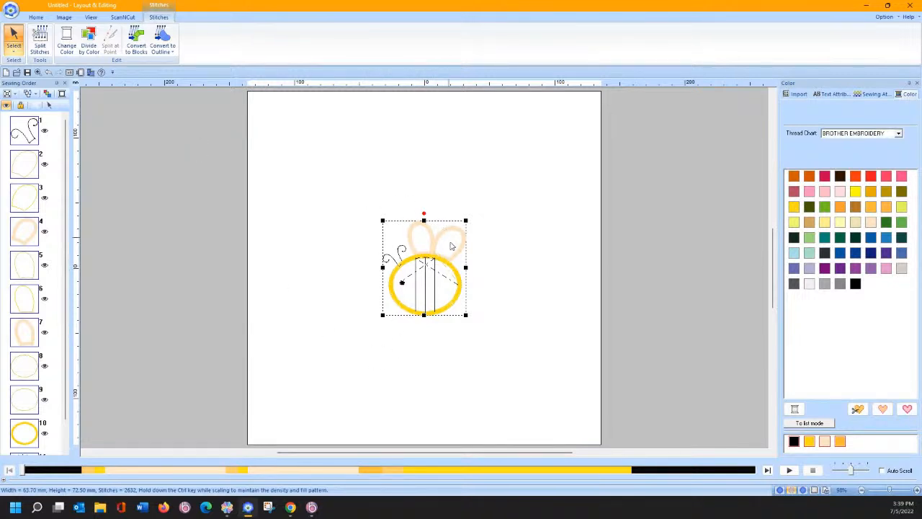
{"action": "left_click", "coordinate": [87, 46]}
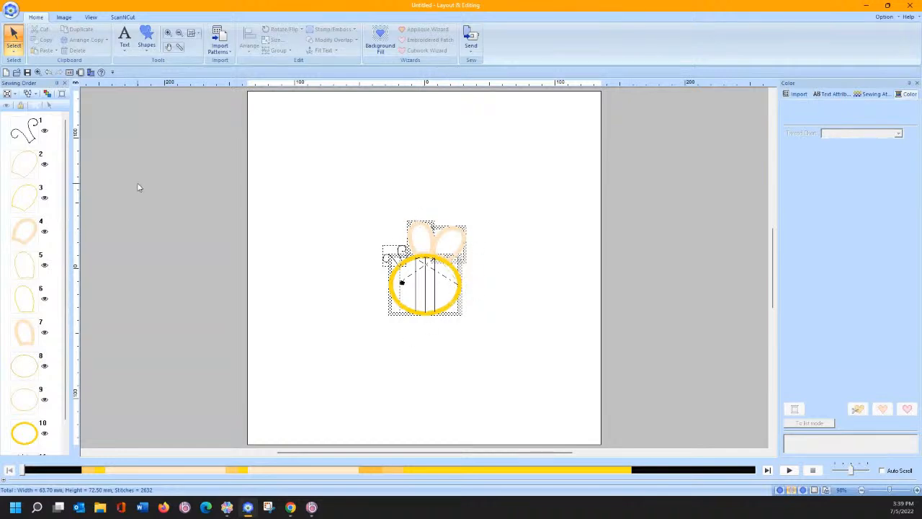
Select sewing-order items 2, 5 and 8 together as objects, covering both wing outlines and the body outline.
{"action": "left_click", "coordinate": [31, 170]}
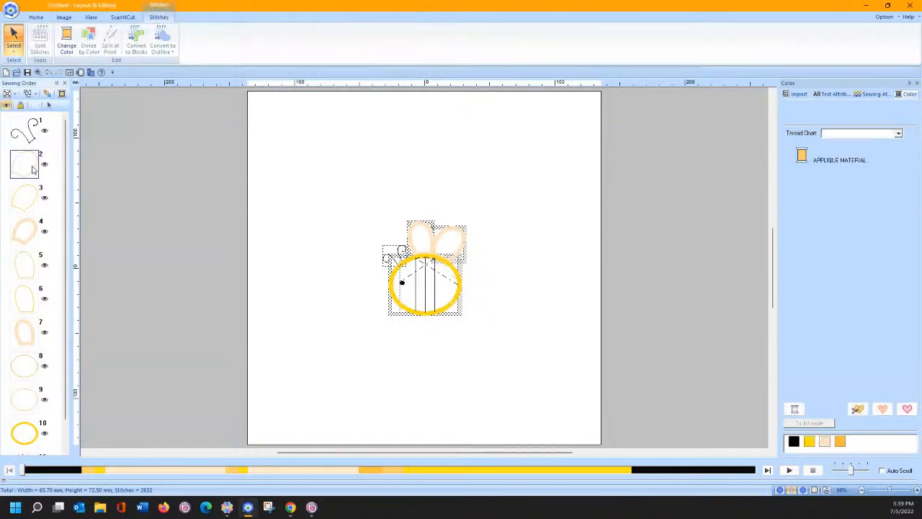
{"action": "left_click", "coordinate": [28, 272], "text": "ctrl"}
{"action": "left_click", "coordinate": [29, 367], "text": "ctrl"}
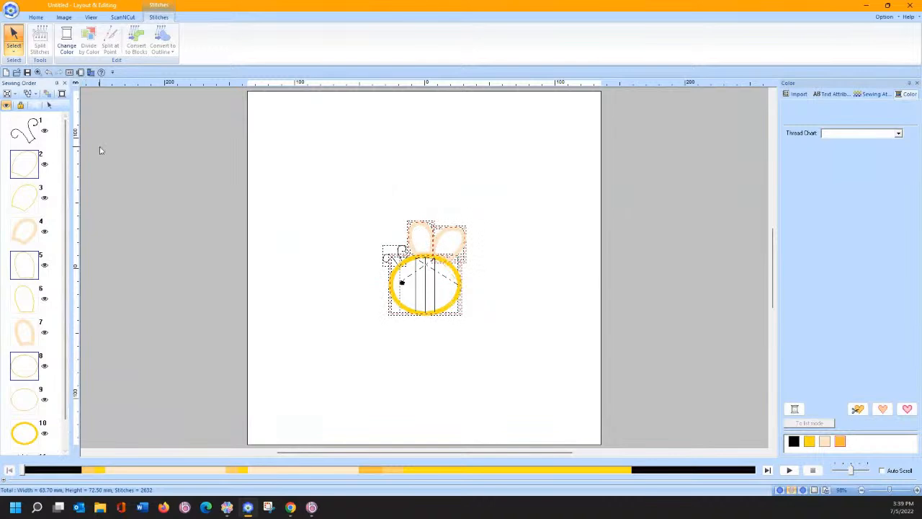
{"action": "left_click", "coordinate": [51, 106]}
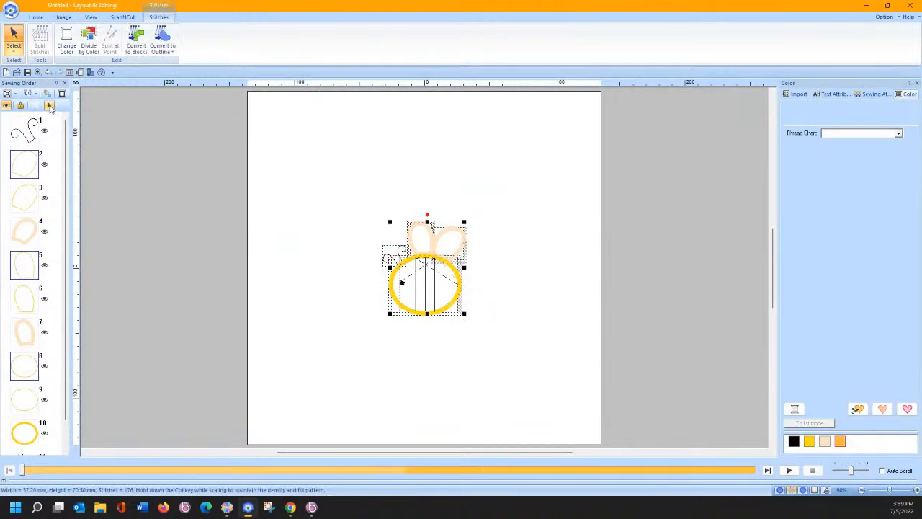
Preview the outlines' ScanNCut FCM export with 0.0 mm offset spacing and outermost-edge-only cutting turned off, and close it without saving.
{"action": "left_click", "coordinate": [122, 17]}
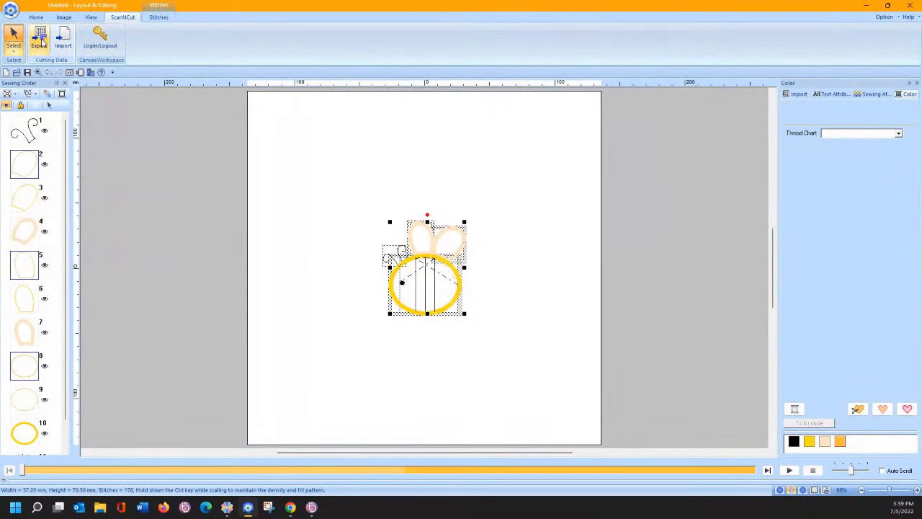
{"action": "left_click", "coordinate": [41, 39]}
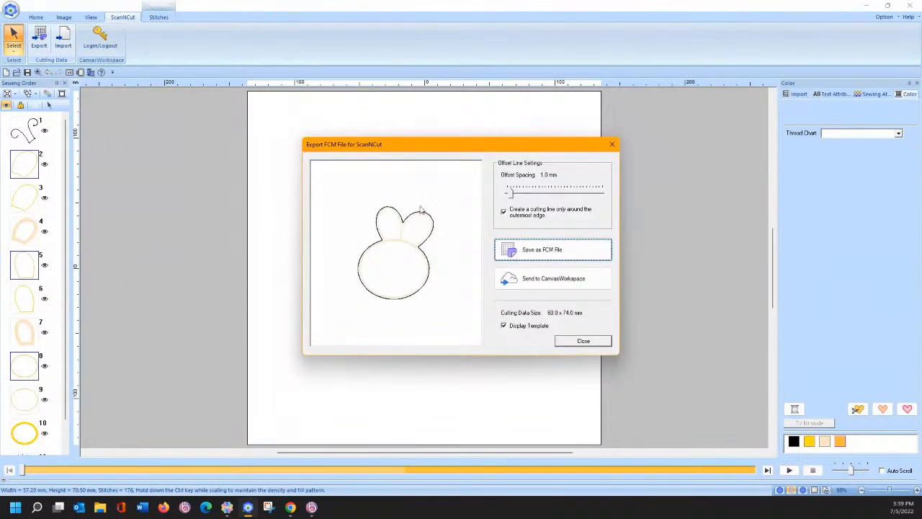
{"action": "left_click_drag", "start_coordinate": [511, 193], "coordinate": [502, 196]}
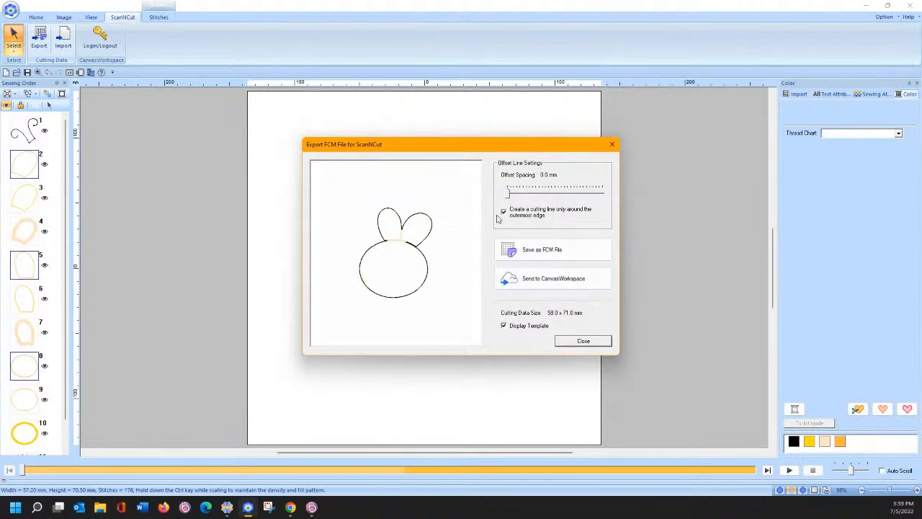
{"action": "left_click", "coordinate": [504, 212]}
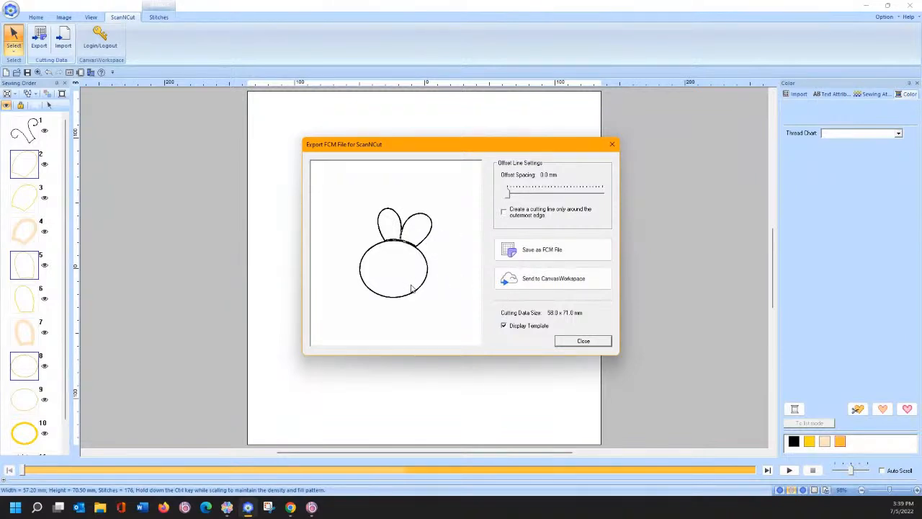
{"action": "left_click", "coordinate": [582, 340]}
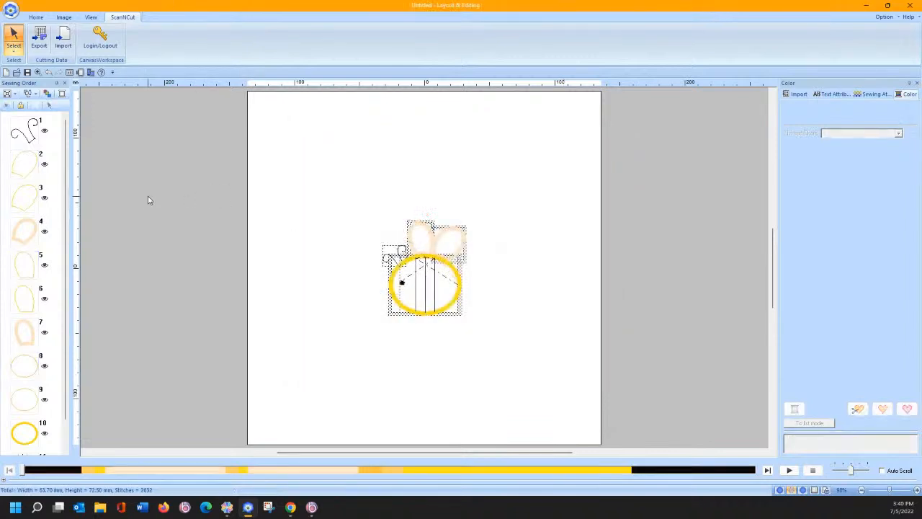
Preview the ScanNCut FCM export of only sewing-order item 2 with 1.0 mm offset spacing, and close it without saving.
{"action": "left_click", "coordinate": [25, 168]}
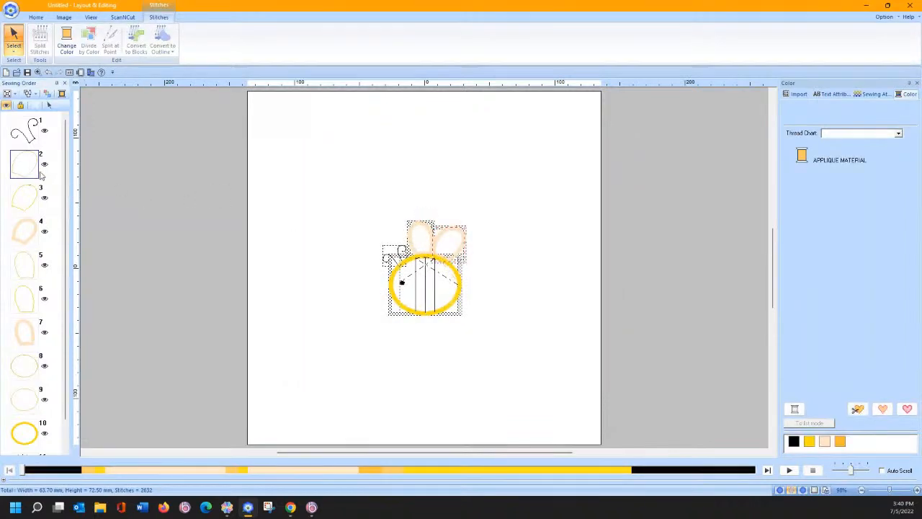
{"action": "left_click", "coordinate": [50, 106]}
{"action": "left_click", "coordinate": [123, 17]}
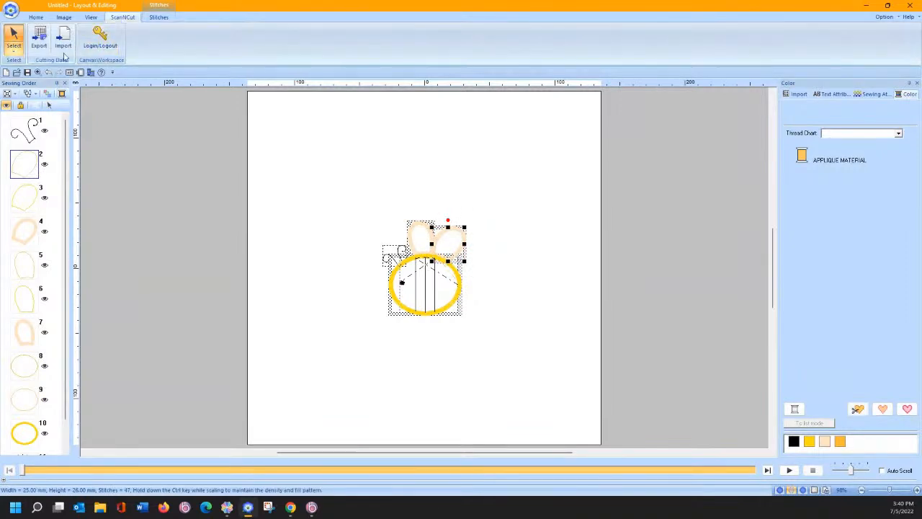
{"action": "left_click", "coordinate": [39, 40]}
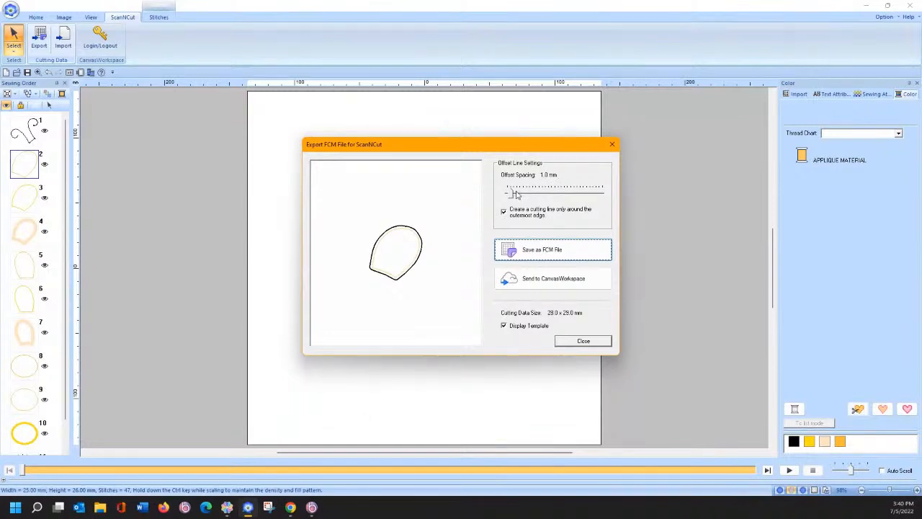
{"action": "left_click_drag", "start_coordinate": [511, 194], "coordinate": [510, 194]}
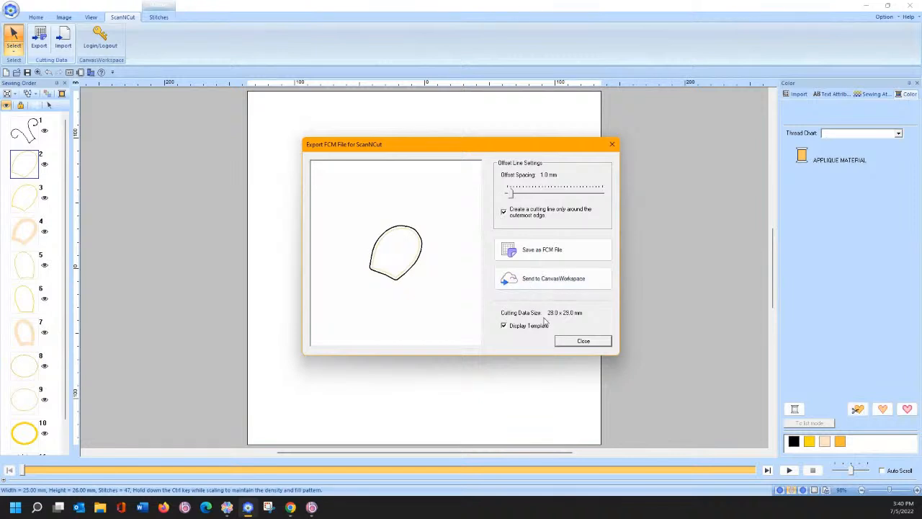
{"action": "left_click", "coordinate": [584, 342]}
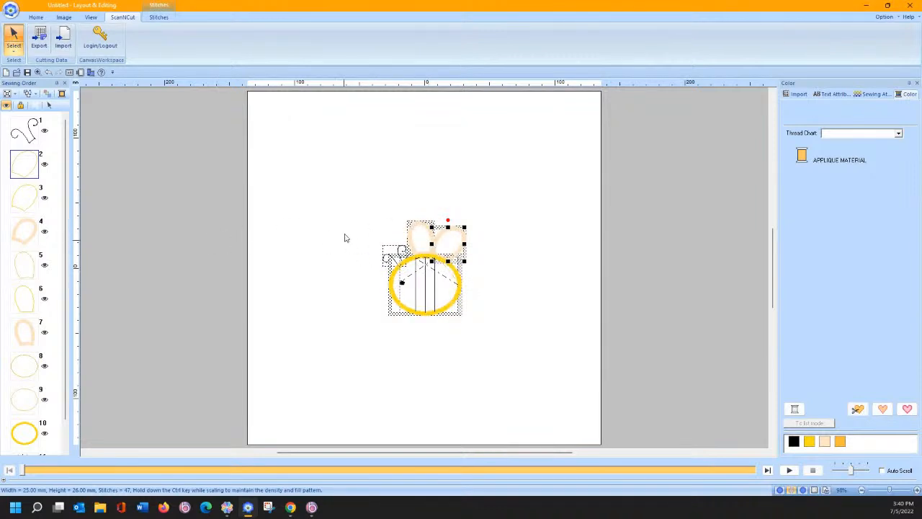
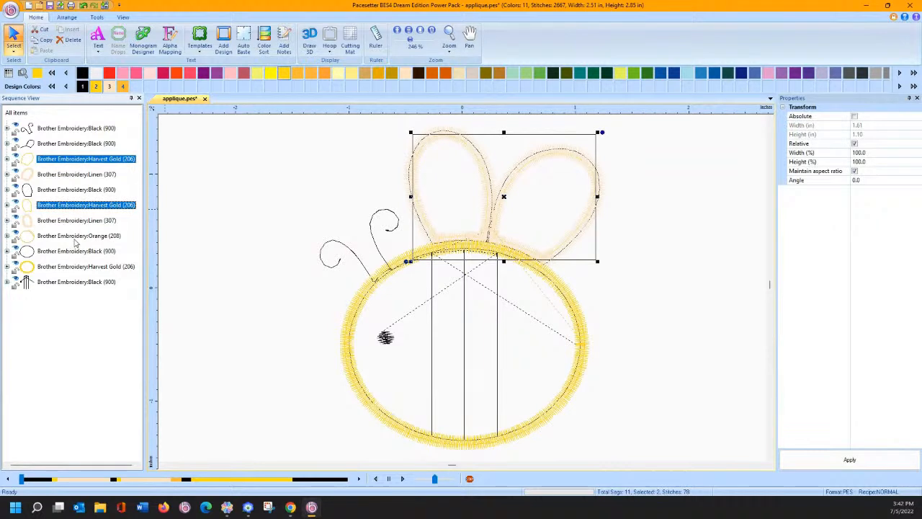
In Pacesetter BES4, add the Orange (208) body outline to the two selected wing outlines and recolor all three as Applique Material.
{"action": "left_click", "coordinate": [75, 240], "text": "ctrl"}
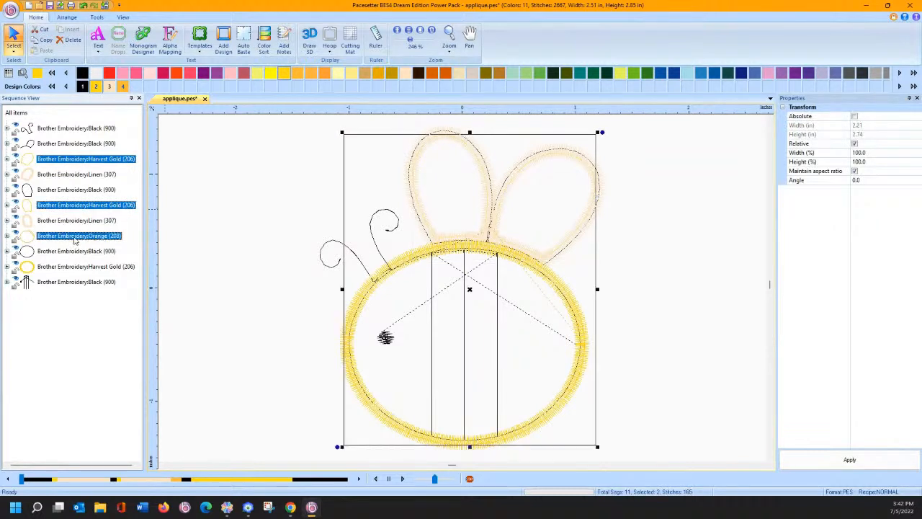
{"action": "left_click", "coordinate": [101, 18]}
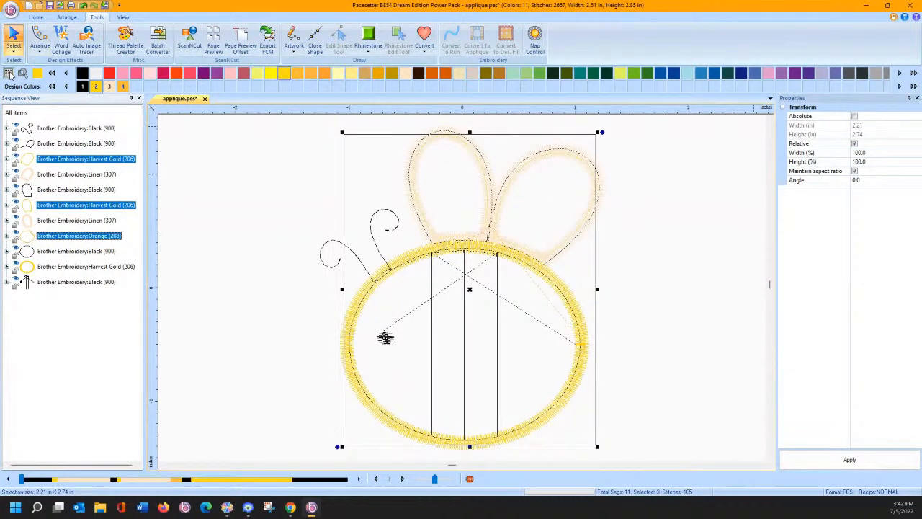
{"action": "left_click", "coordinate": [10, 74]}
{"action": "left_click", "coordinate": [38, 103]}
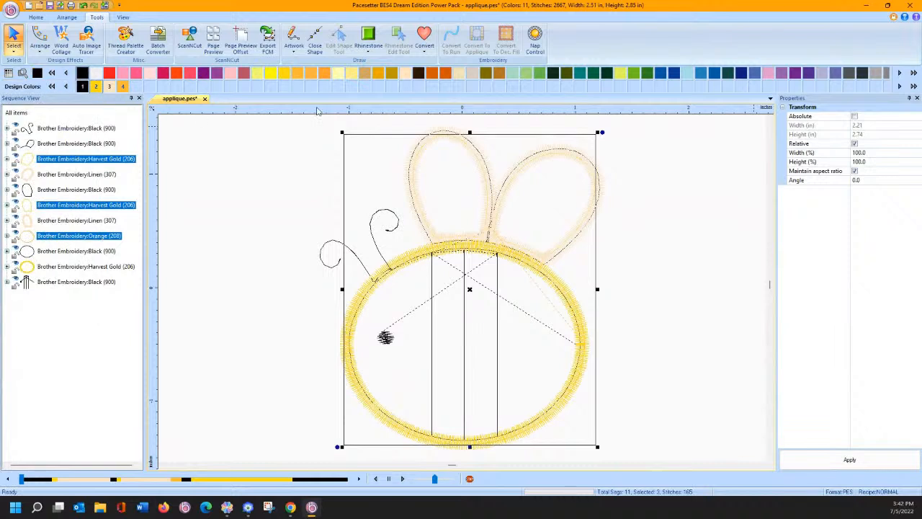
{"action": "left_click", "coordinate": [914, 74]}
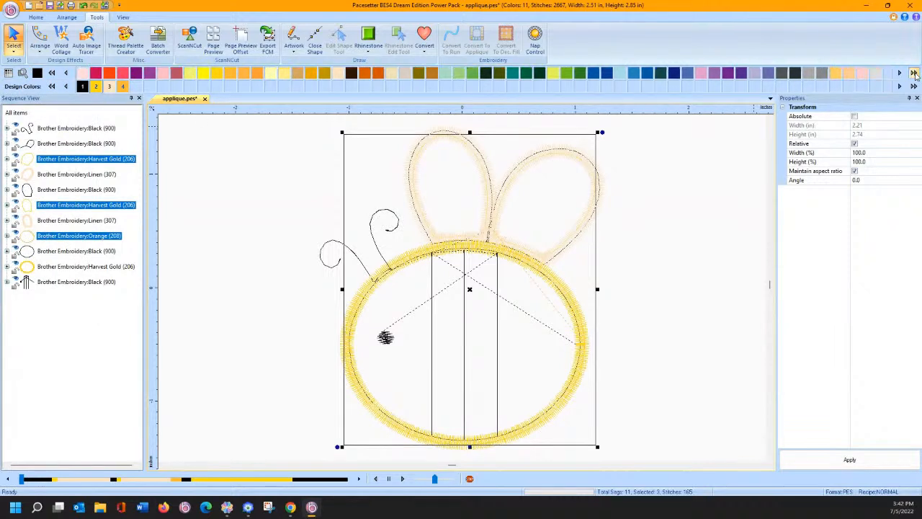
{"action": "left_click", "coordinate": [838, 75]}
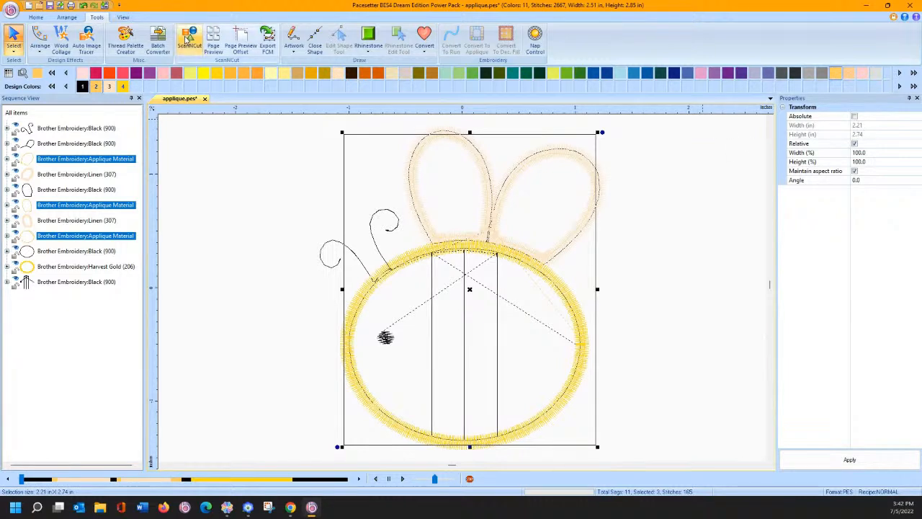
Convert the three selected outlines to ScanNCut artwork and check the left wing's Create Offset settings without applying them.
{"action": "left_click", "coordinate": [189, 39]}
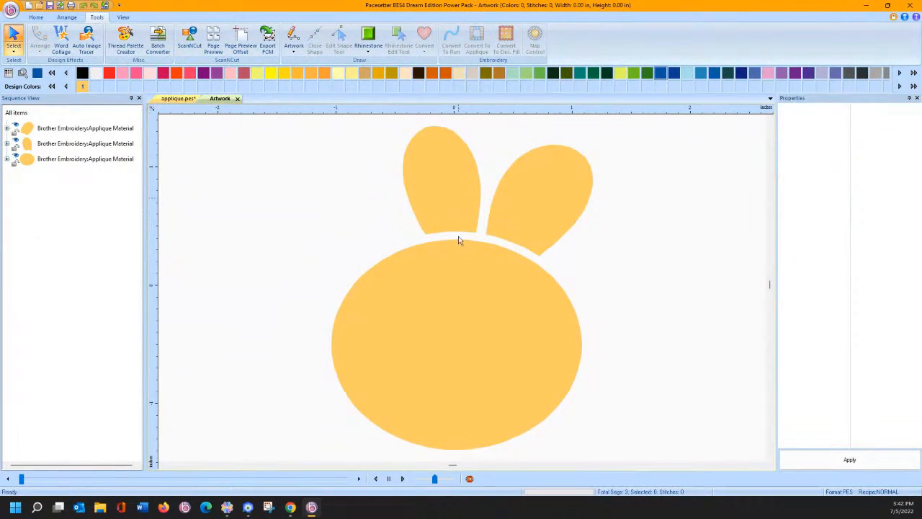
{"action": "left_click", "coordinate": [429, 208]}
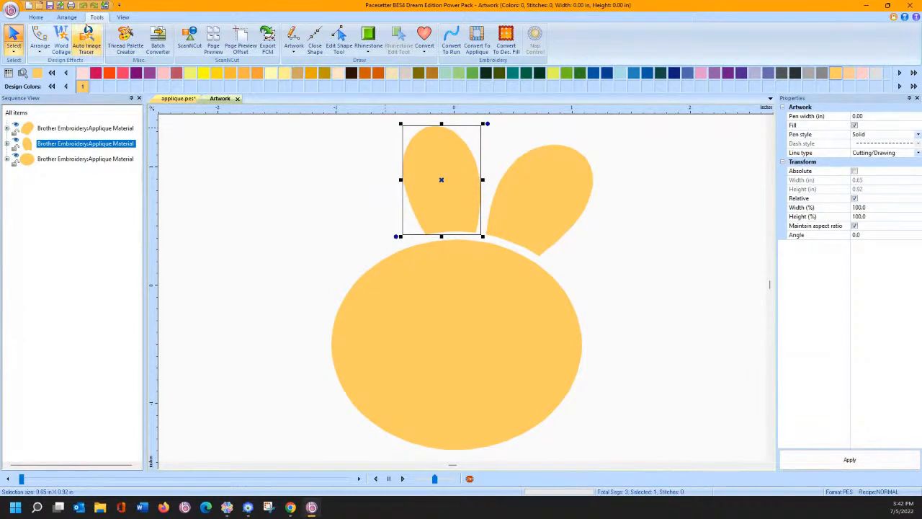
{"action": "left_click", "coordinate": [75, 17]}
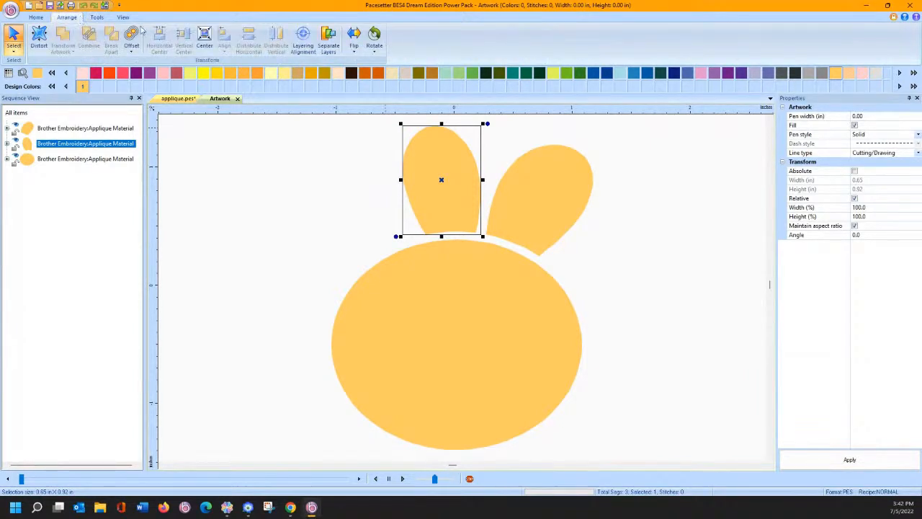
{"action": "left_click", "coordinate": [134, 53]}
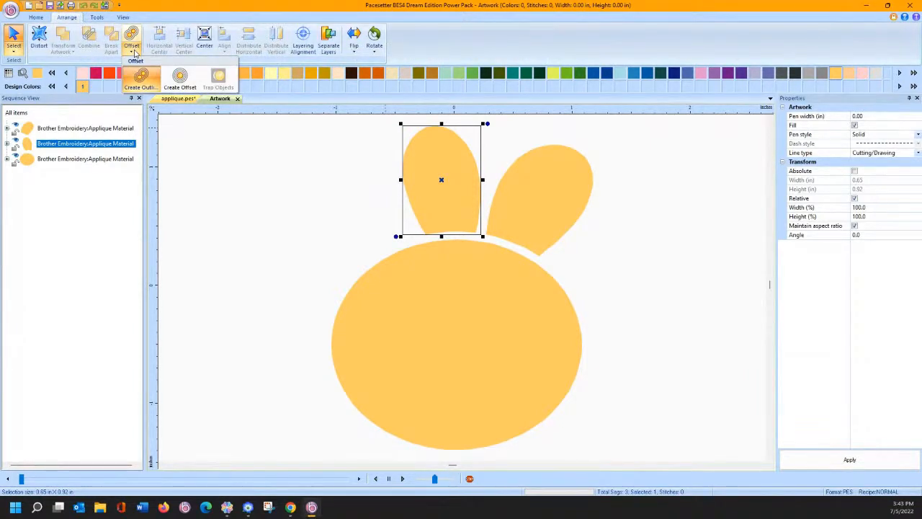
{"action": "left_click", "coordinate": [181, 77]}
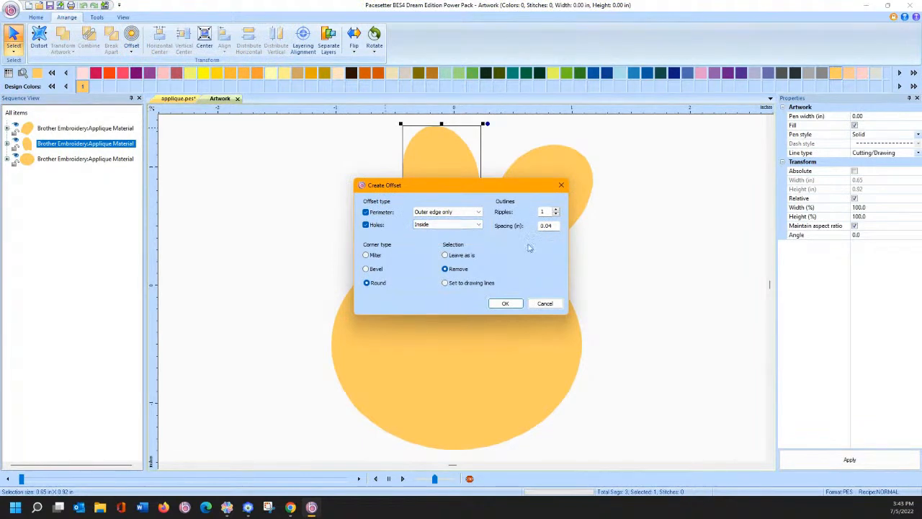
{"action": "left_click", "coordinate": [545, 304]}
Review the left wing's Create Offset spacing in metric units, cancel it, and return the units to English.
{"action": "left_click", "coordinate": [152, 110]}
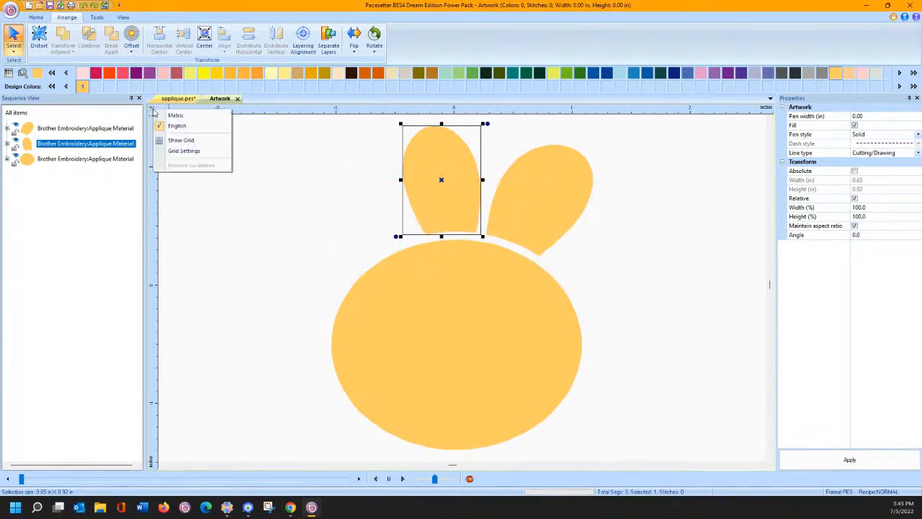
{"action": "left_click", "coordinate": [177, 115]}
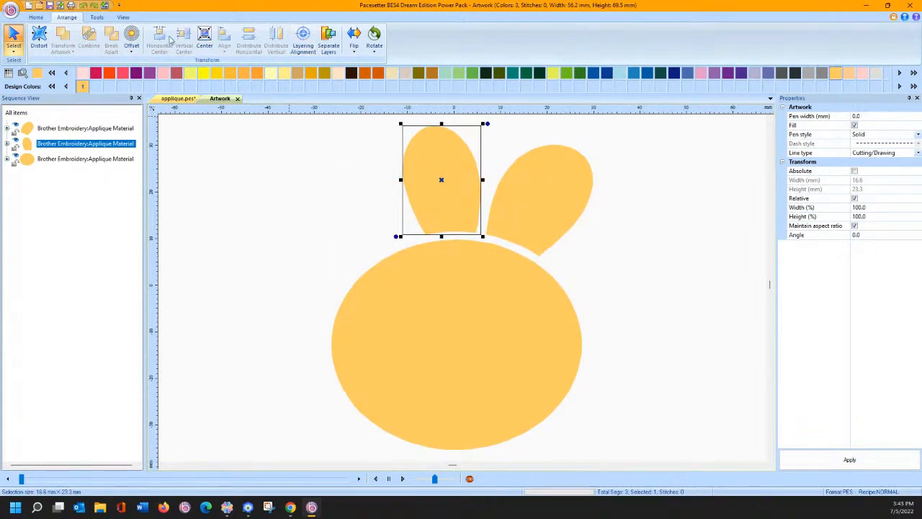
{"action": "left_click", "coordinate": [131, 43]}
{"action": "left_click", "coordinate": [180, 79]}
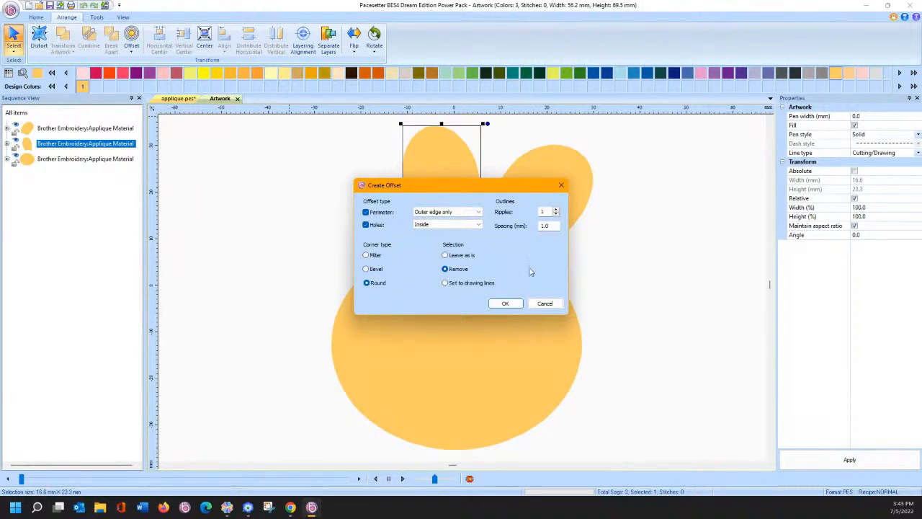
{"action": "left_click", "coordinate": [545, 303]}
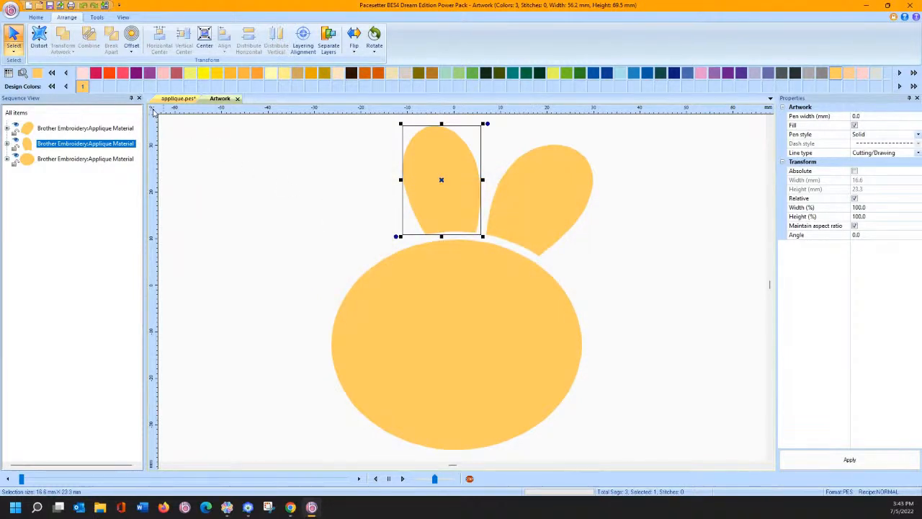
{"action": "right_click", "coordinate": [154, 112]}
{"action": "left_click", "coordinate": [169, 125]}
Replace both wings and the body with 0.04 in outer-edge offset outlines and nudge the right wing's outline slightly right.
{"action": "left_click", "coordinate": [131, 40]}
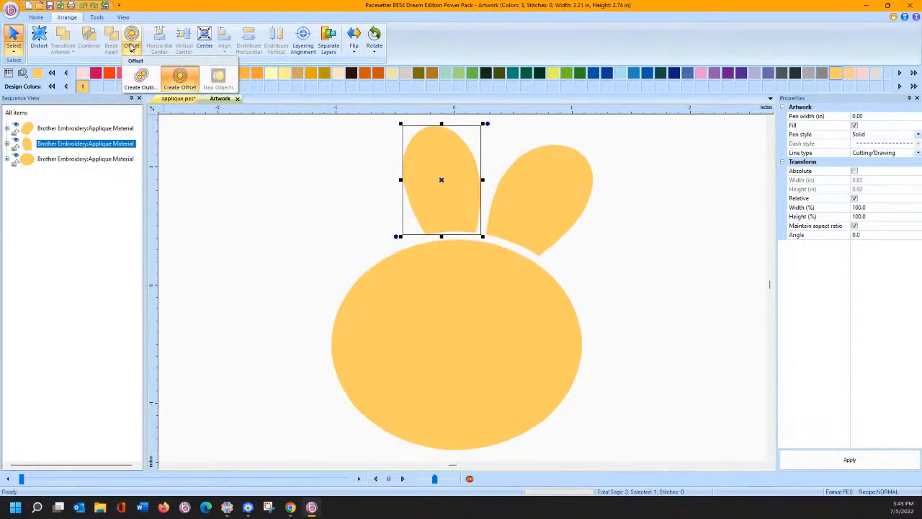
{"action": "left_click", "coordinate": [137, 82]}
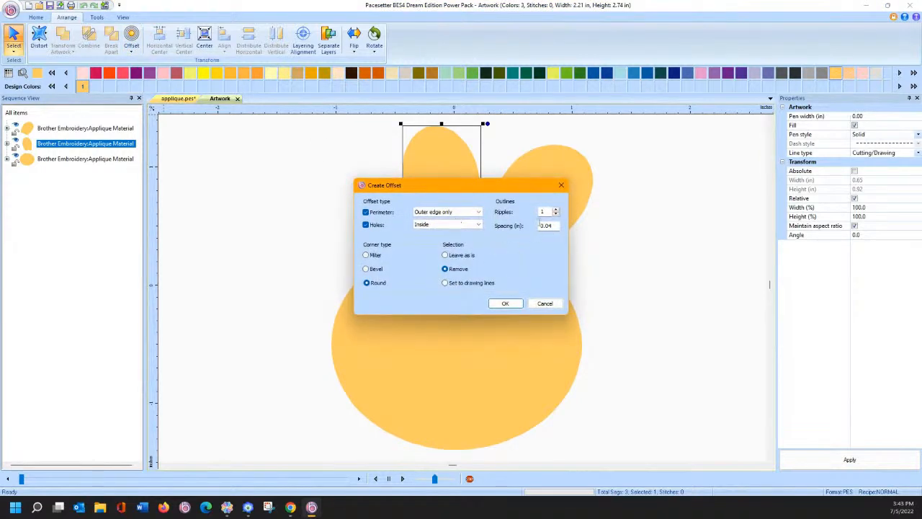
{"action": "left_click", "coordinate": [506, 303]}
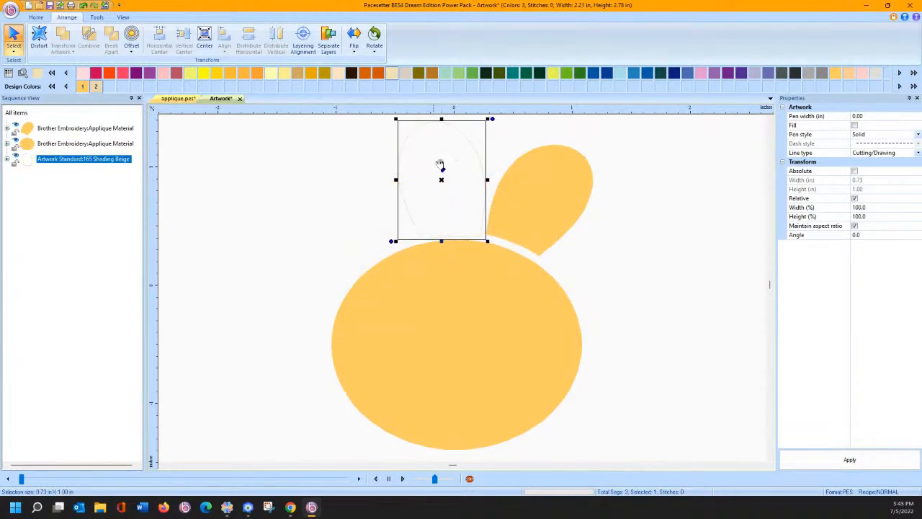
{"action": "left_click", "coordinate": [513, 202]}
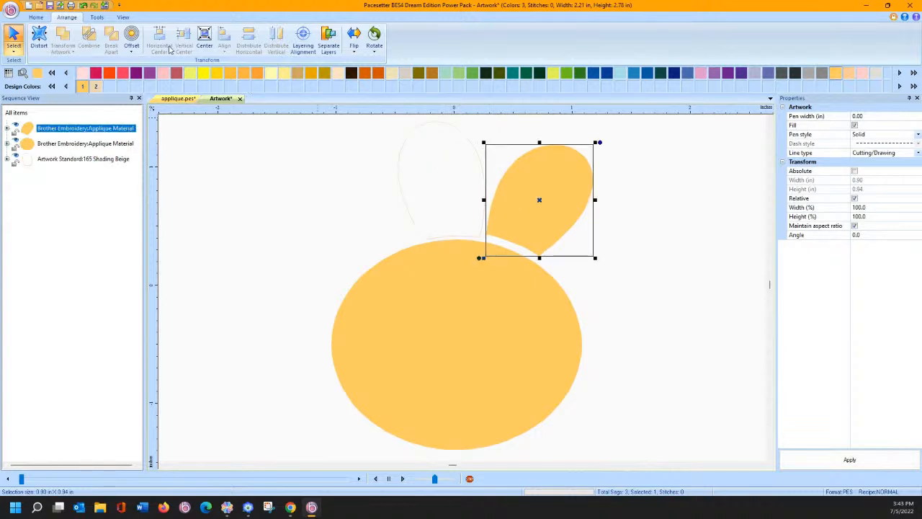
{"action": "left_click", "coordinate": [132, 38]}
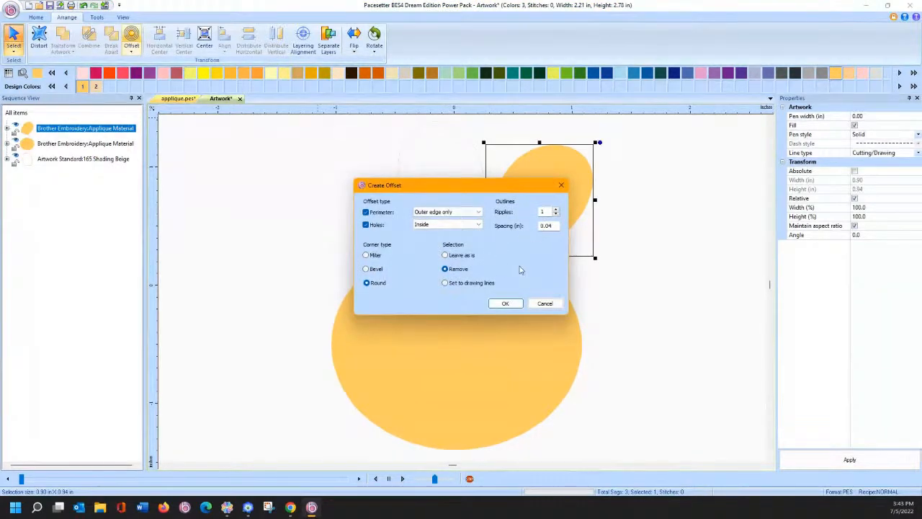
{"action": "left_click", "coordinate": [505, 303]}
{"action": "left_click", "coordinate": [453, 315]}
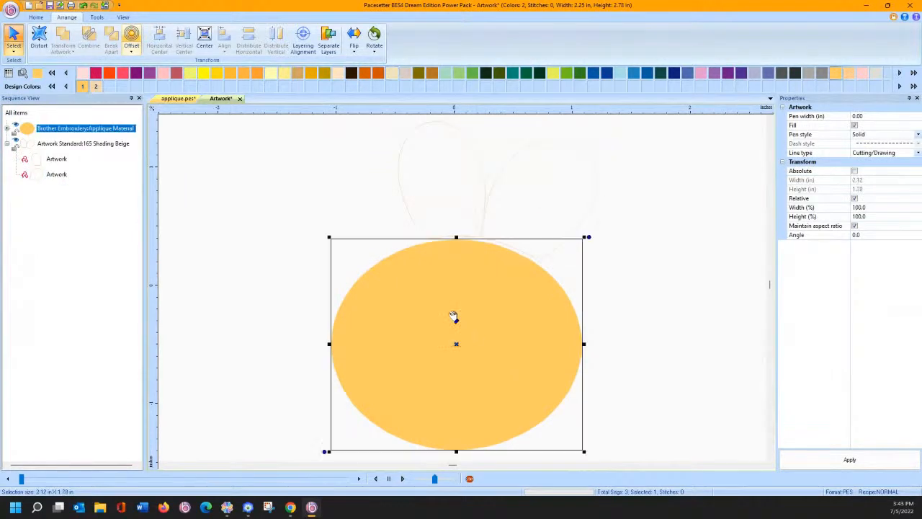
{"action": "left_click", "coordinate": [132, 36]}
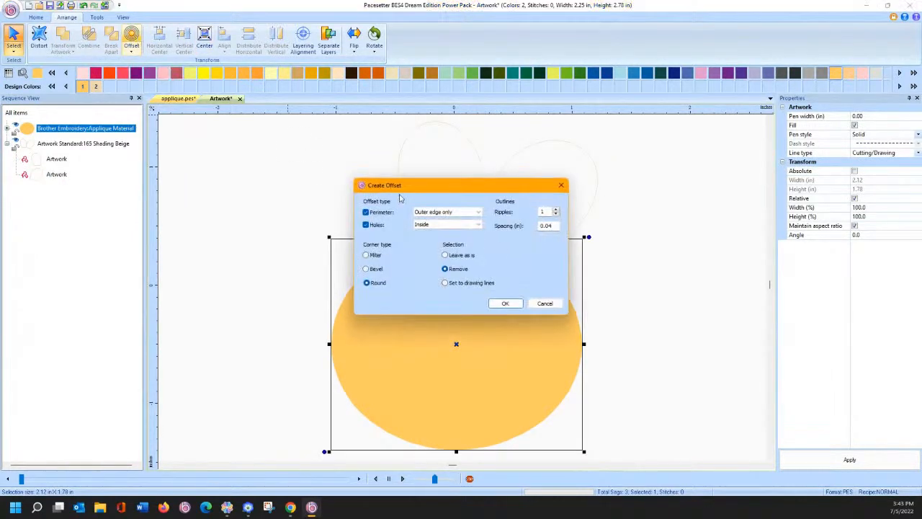
{"action": "left_click", "coordinate": [505, 303]}
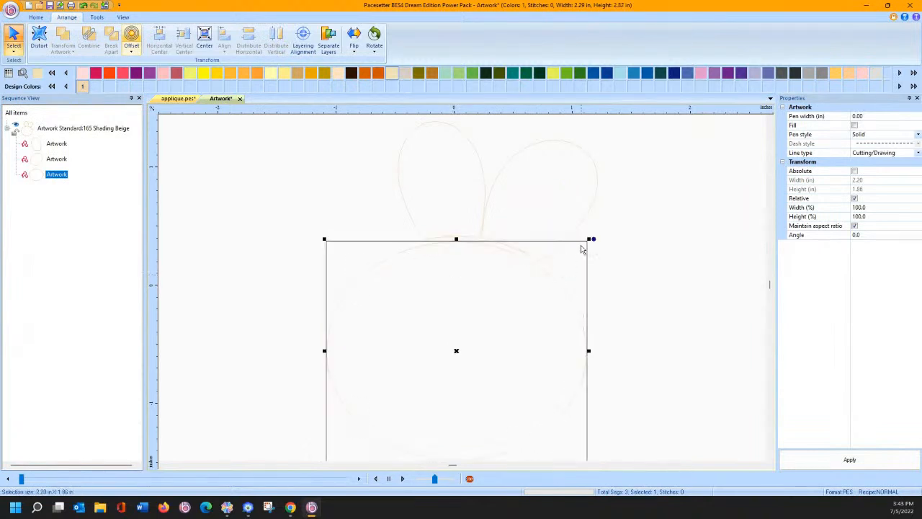
{"action": "left_click", "coordinate": [598, 201]}
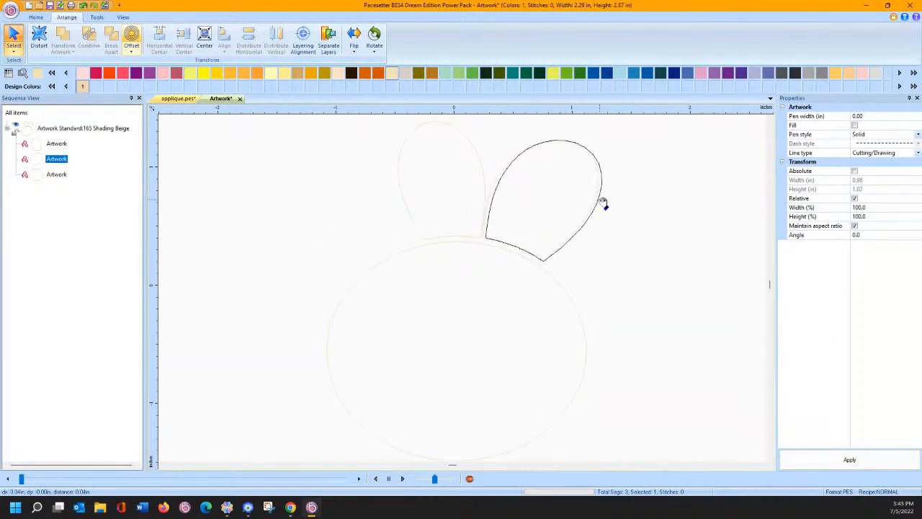
{"action": "left_click", "coordinate": [615, 279]}
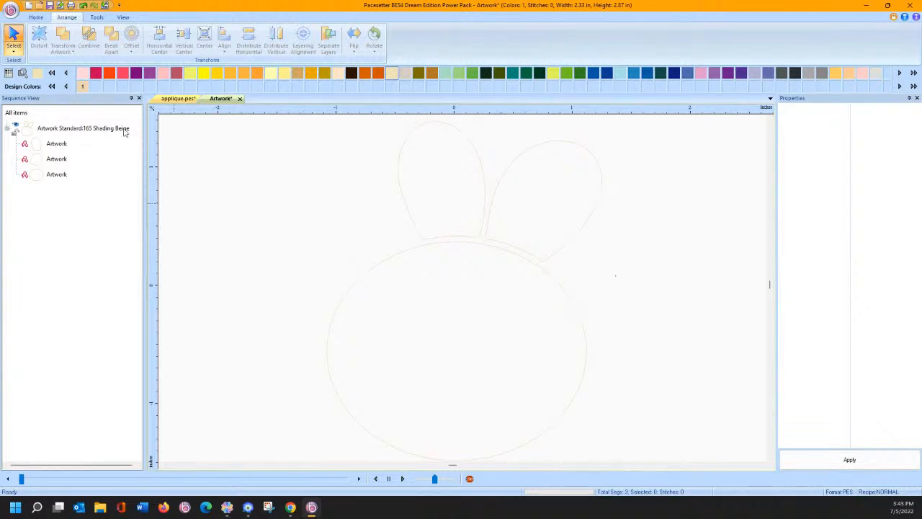
Switch the units to metric and undo the wing move and all three offsets to restore the filled artwork.
{"action": "left_click", "coordinate": [151, 108]}
{"action": "left_click", "coordinate": [163, 124]}
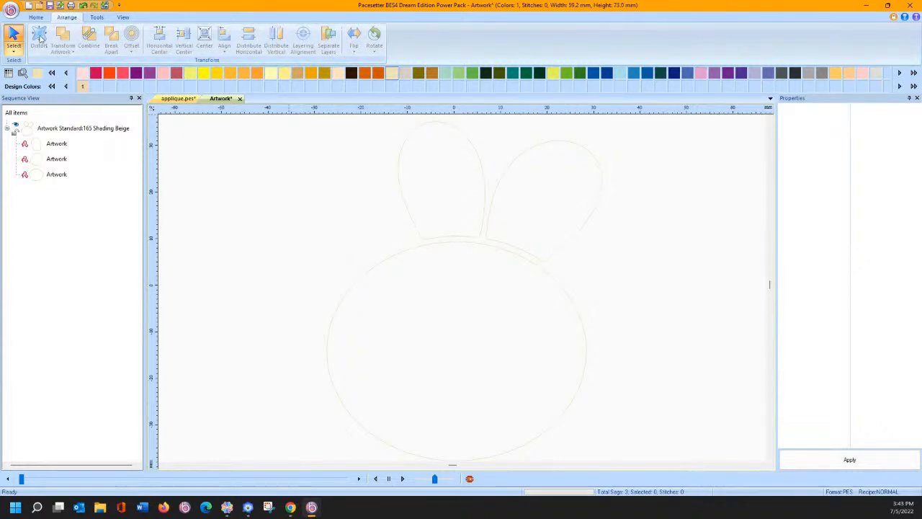
{"action": "left_click", "coordinate": [84, 6]}
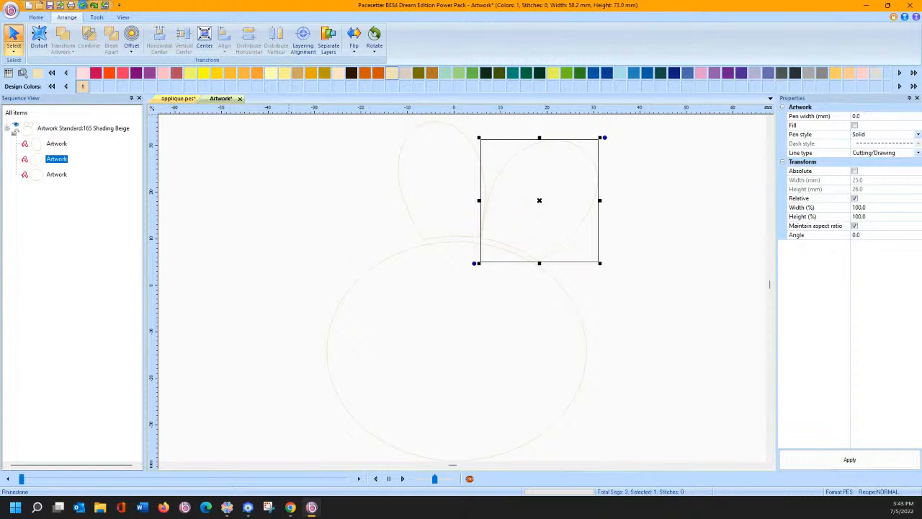
{"action": "left_click", "coordinate": [83, 6]}
{"action": "left_click", "coordinate": [84, 5]}
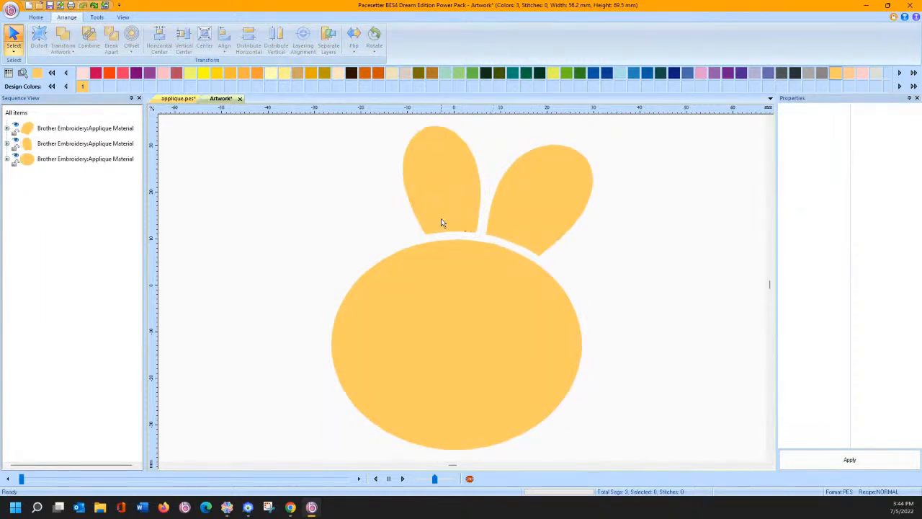
Replace the left wing with a 2 mm outer-edge offset outline and move it slightly up and left, away from the body.
{"action": "left_click", "coordinate": [441, 218]}
{"action": "left_click", "coordinate": [131, 36]}
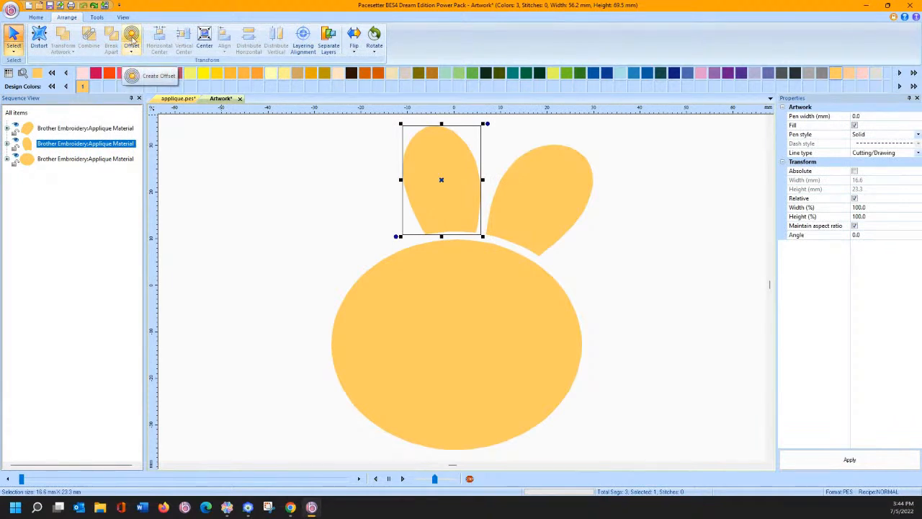
{"action": "left_click_drag", "start_coordinate": [553, 225], "coordinate": [506, 224]}
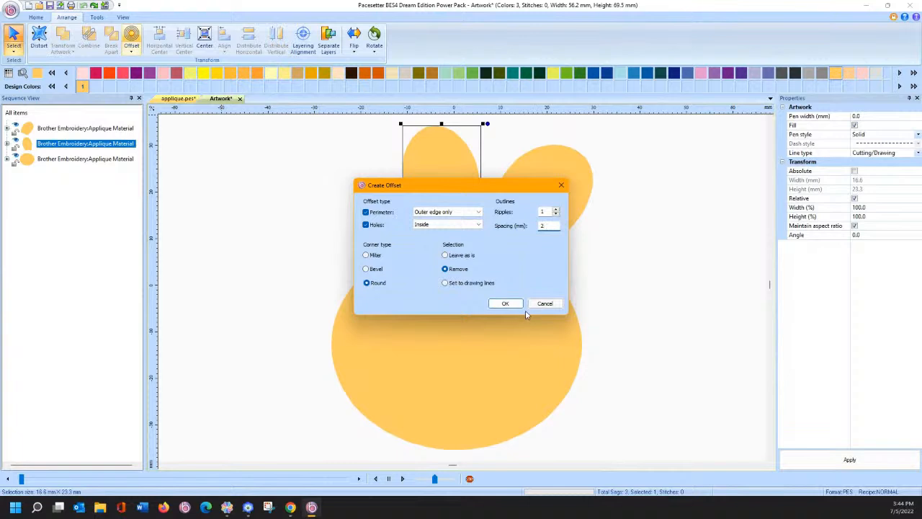
{"action": "left_click", "coordinate": [506, 303]}
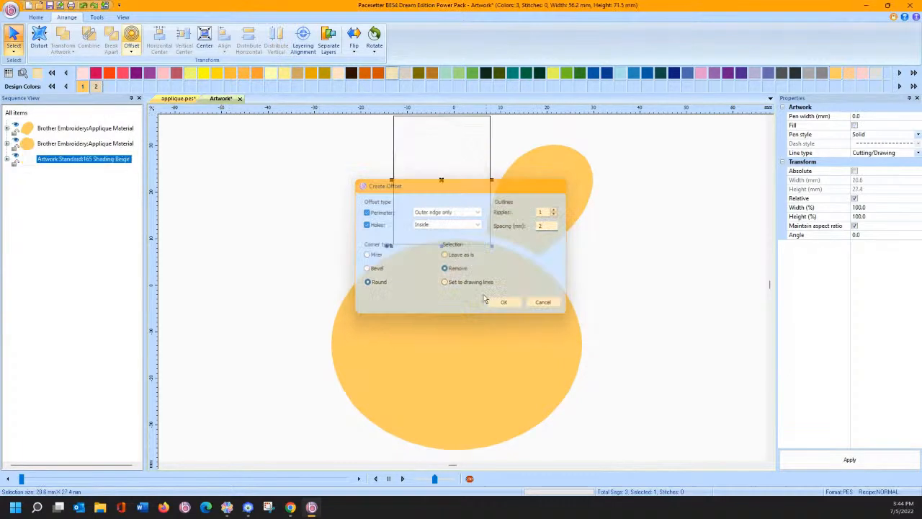
{"action": "left_click_drag", "start_coordinate": [463, 197], "coordinate": [452, 189]}
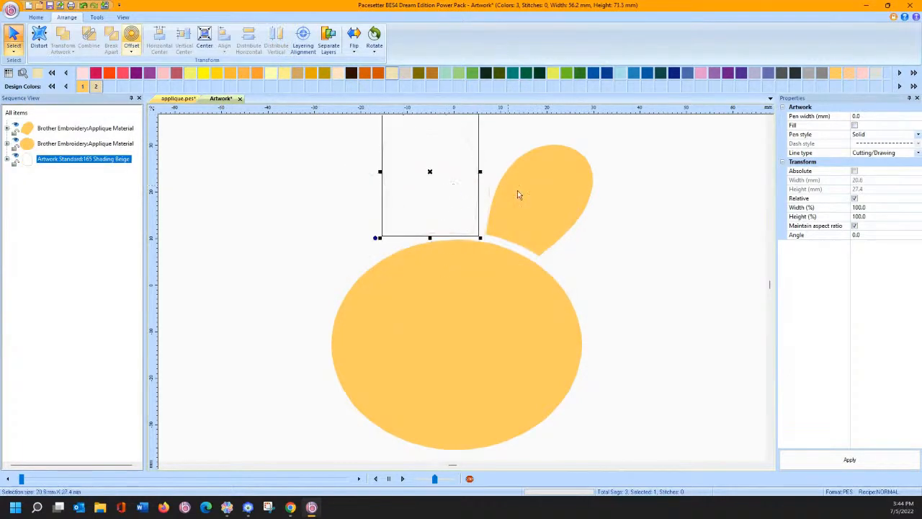
Replace the right wing with a 2.0 mm outer-edge offset outline with round corners.
{"action": "left_click", "coordinate": [546, 200]}
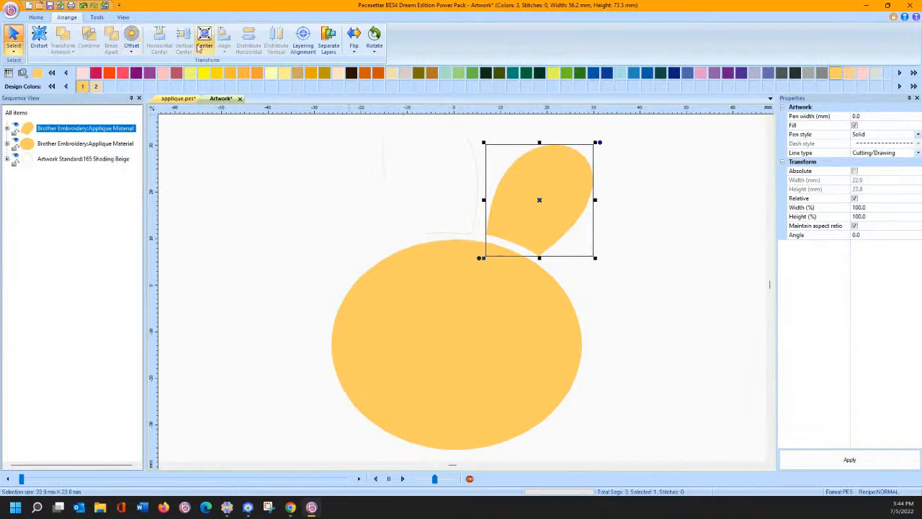
{"action": "left_click", "coordinate": [131, 38]}
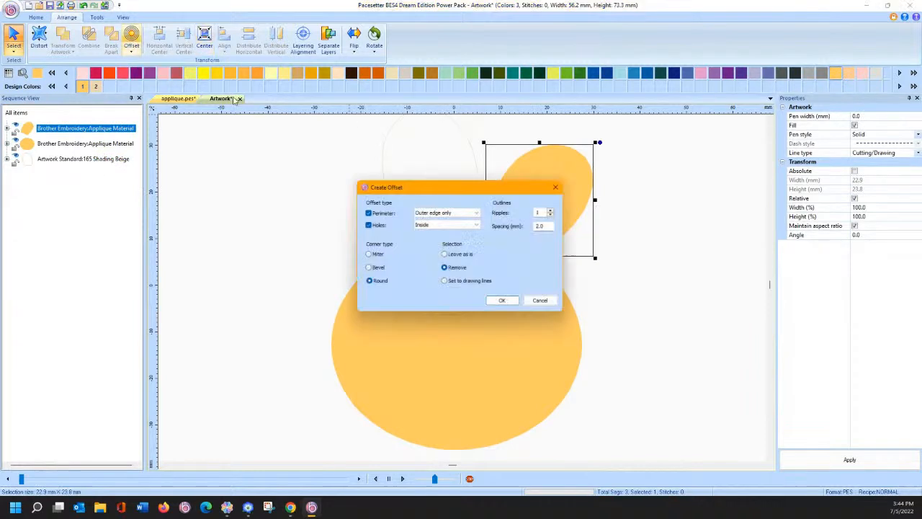
{"action": "left_click", "coordinate": [514, 304]}
Move the body about 4 mm left and 4.5 mm down, and replace it with a 2.0 mm outer-edge offset outline.
{"action": "left_click_drag", "start_coordinate": [459, 309], "coordinate": [441, 332]}
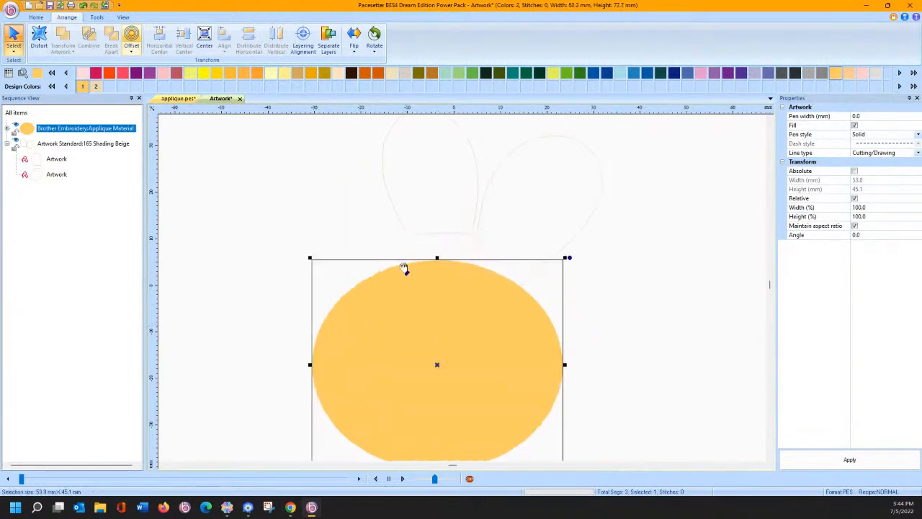
{"action": "left_click", "coordinate": [138, 35]}
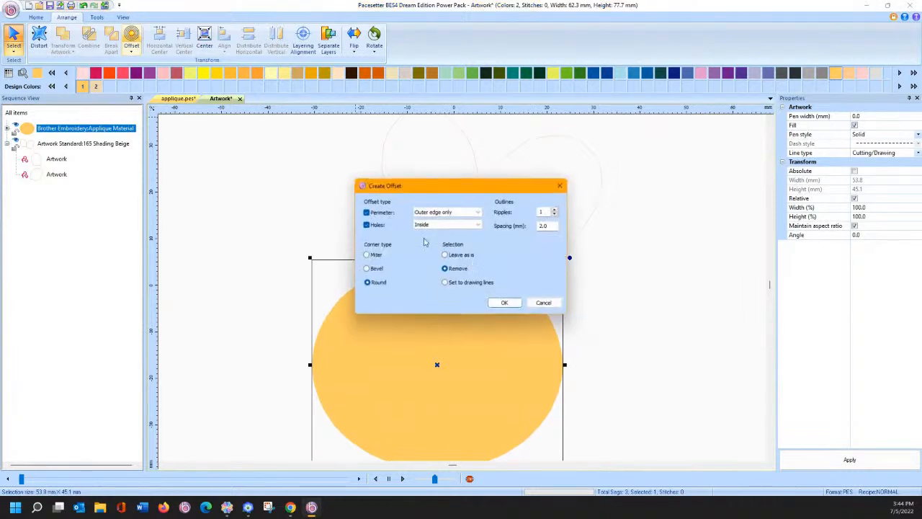
{"action": "left_click", "coordinate": [506, 303]}
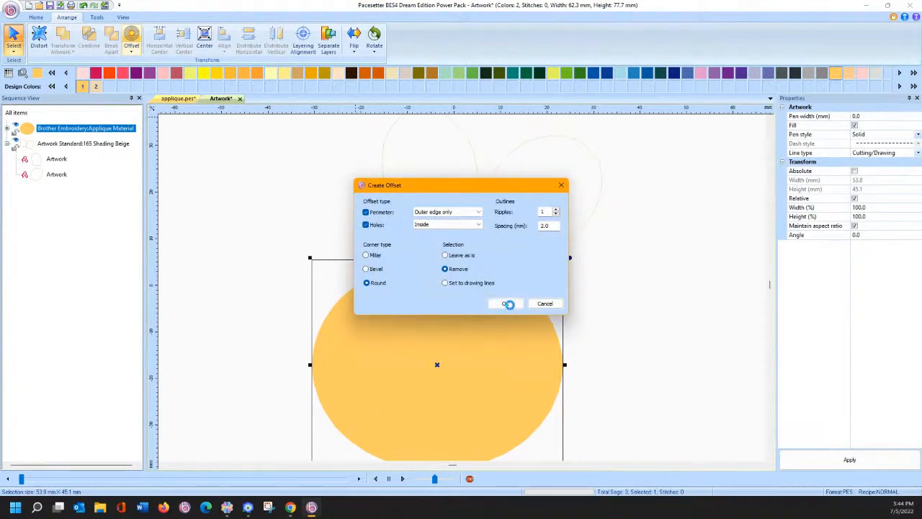
Move the body outline back to the right beneath the wings and shift the right wing outline slightly up and right.
{"action": "mouse_move", "coordinate": [498, 291]}
{"action": "left_mouse_down"}
{"action": "mouse_move", "coordinate": [515, 292]}
{"action": "mouse_move", "coordinate": [508, 286]}
{"action": "left_mouse_up"}
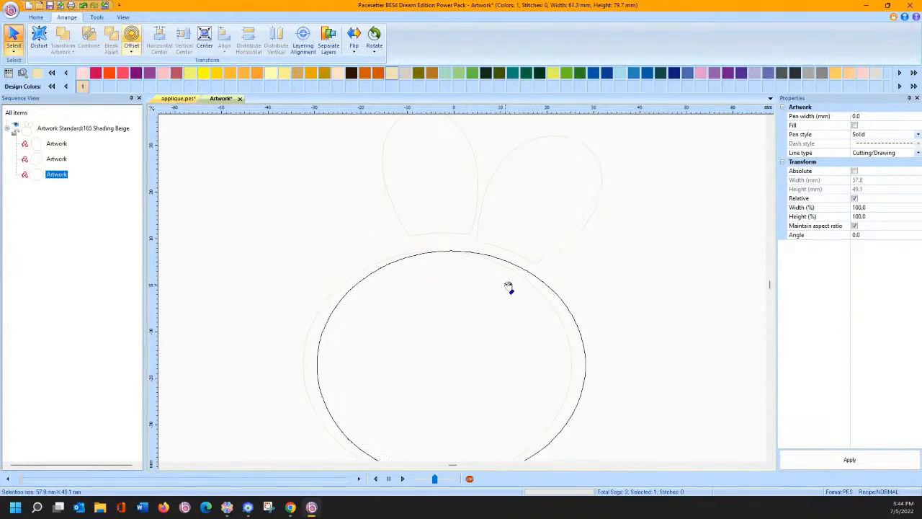
{"action": "left_click", "coordinate": [501, 245]}
{"action": "left_click_drag", "start_coordinate": [504, 243], "coordinate": [505, 244]}
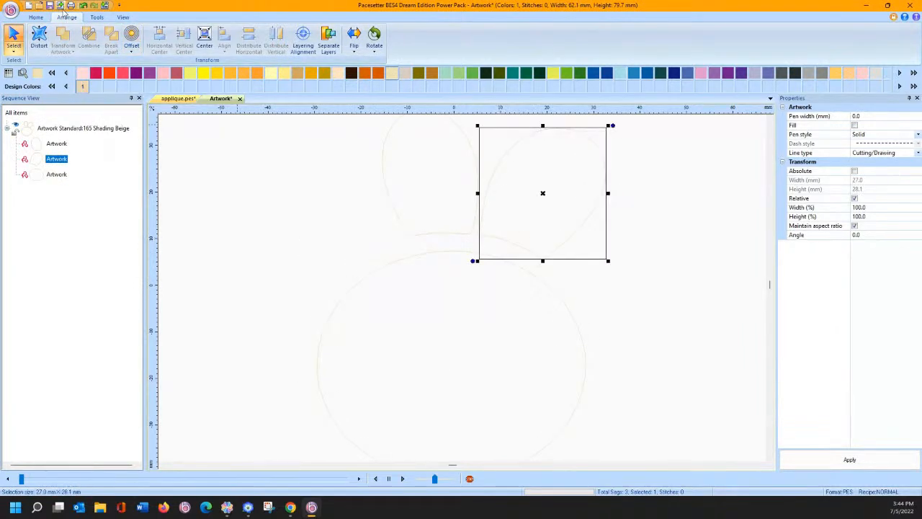
{"action": "left_click", "coordinate": [97, 17]}
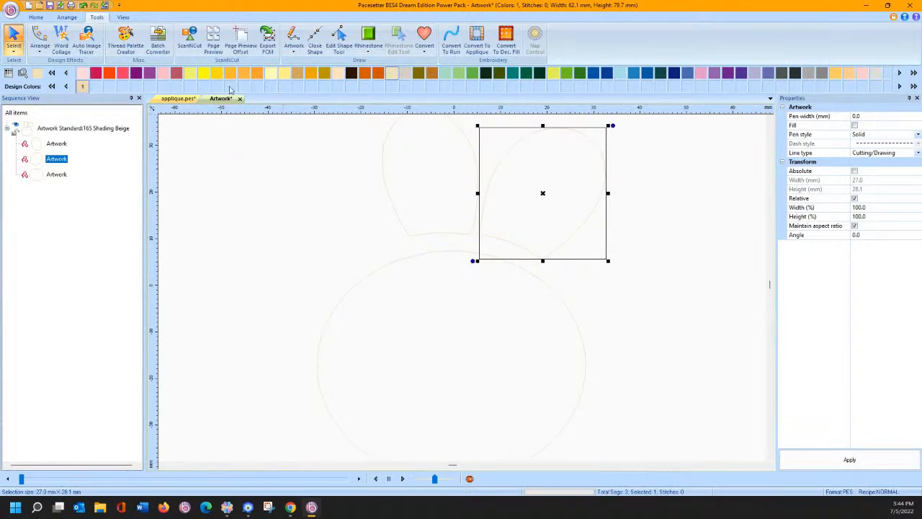
{"action": "left_click", "coordinate": [268, 41]}
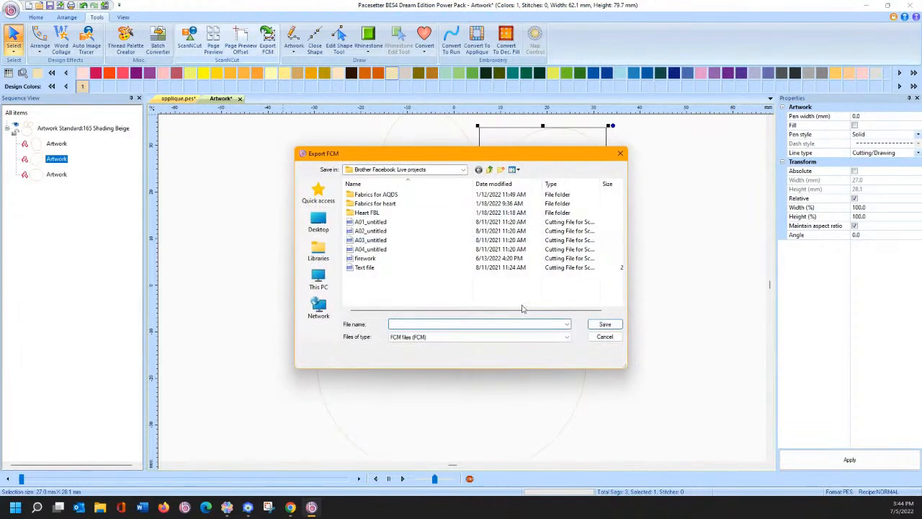
{"action": "left_click", "coordinate": [605, 337]}
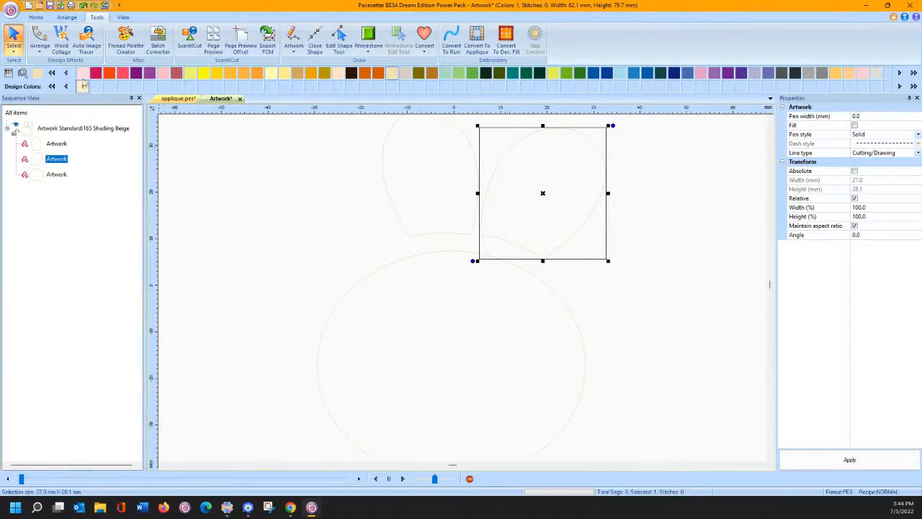
Try to send the bee outlines to the ScanNCut machine under the file name Artwork.
{"action": "left_click", "coordinate": [12, 13]}
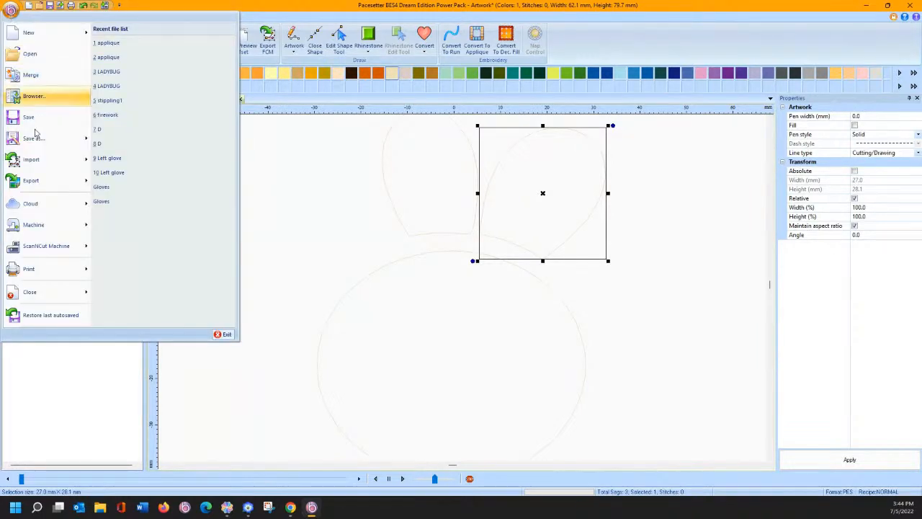
{"action": "mouse_move", "coordinate": [42, 251]}
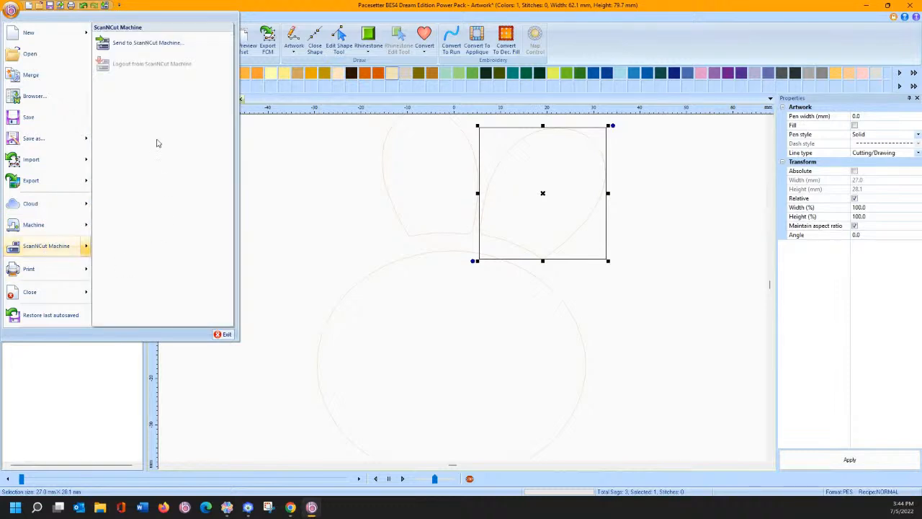
{"action": "left_click", "coordinate": [139, 45]}
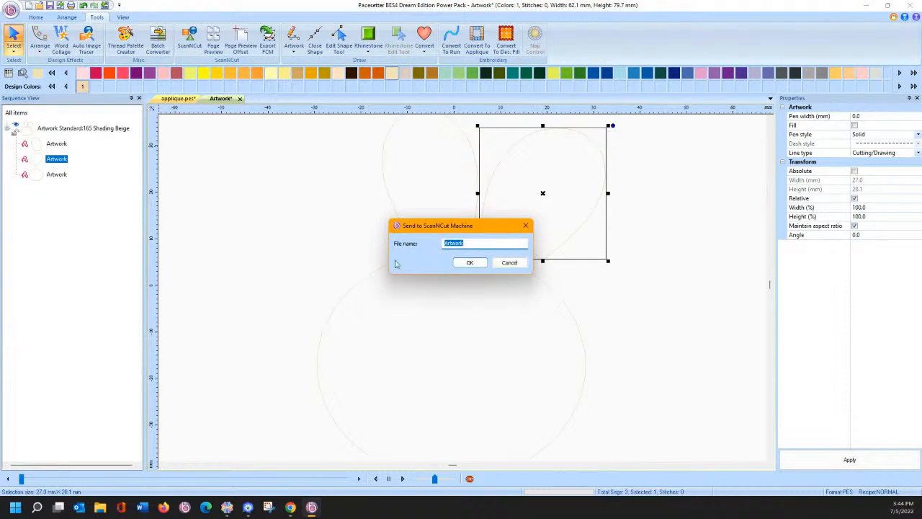
{"action": "left_click", "coordinate": [469, 262]}
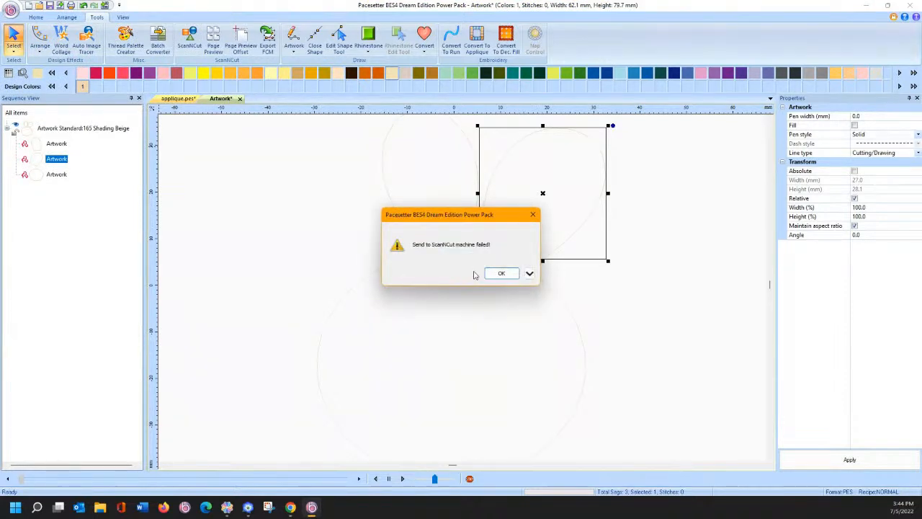
{"action": "left_click", "coordinate": [490, 277]}
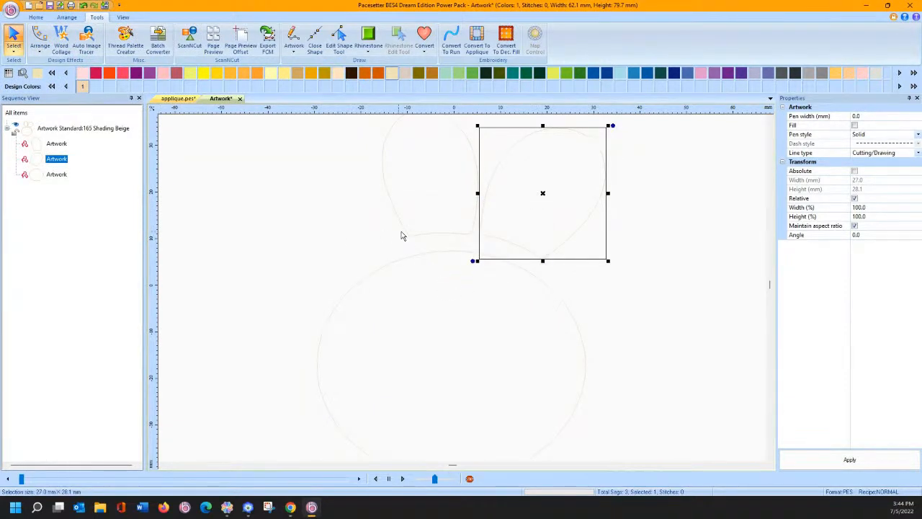
Retry sending the bee outlines to the ScanNCut machine as Artwork and show the error details.
{"action": "left_click", "coordinate": [11, 9]}
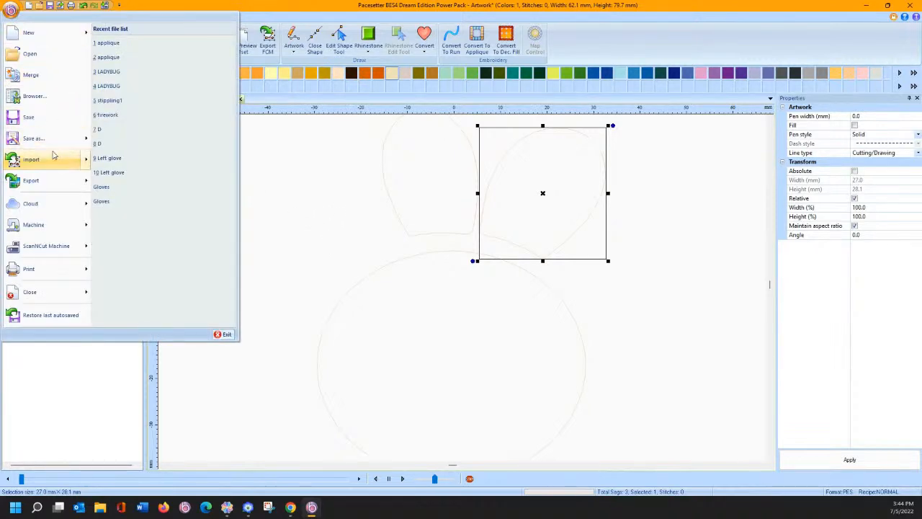
{"action": "mouse_move", "coordinate": [52, 246]}
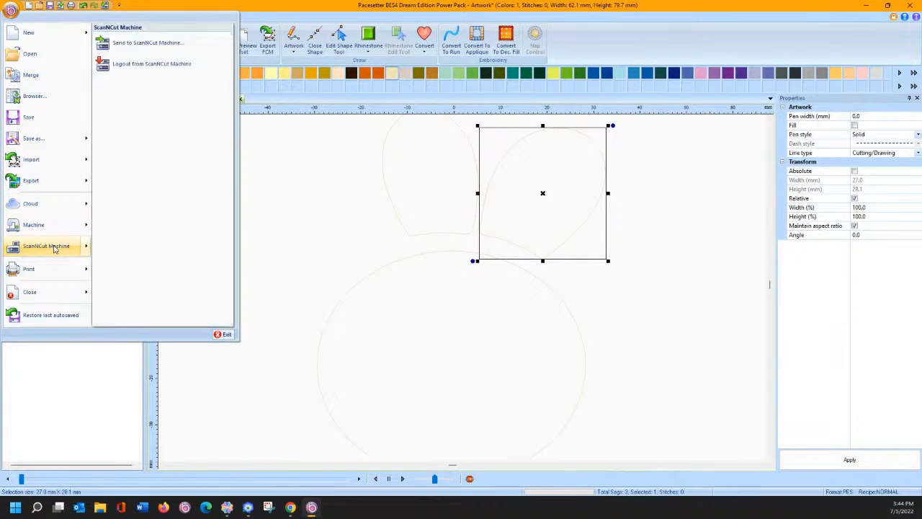
{"action": "left_click", "coordinate": [144, 44]}
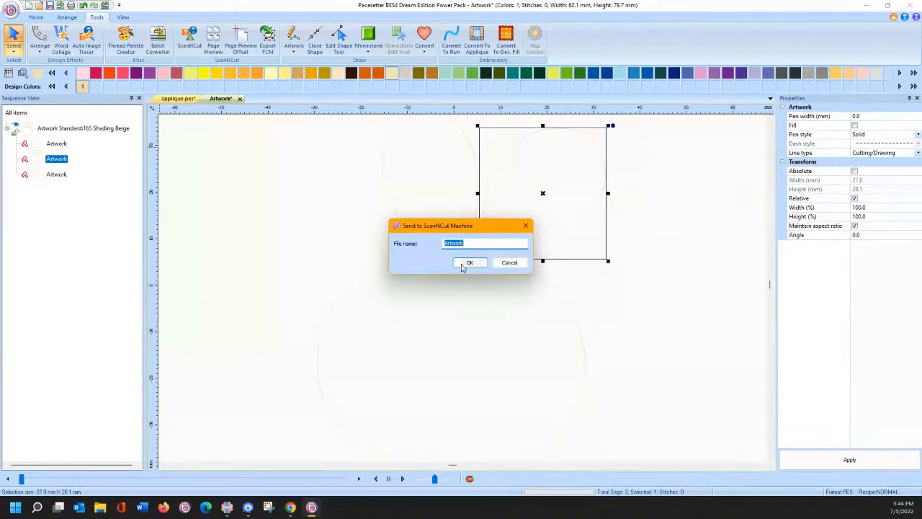
{"action": "left_click", "coordinate": [470, 262]}
{"action": "left_click", "coordinate": [528, 274]}
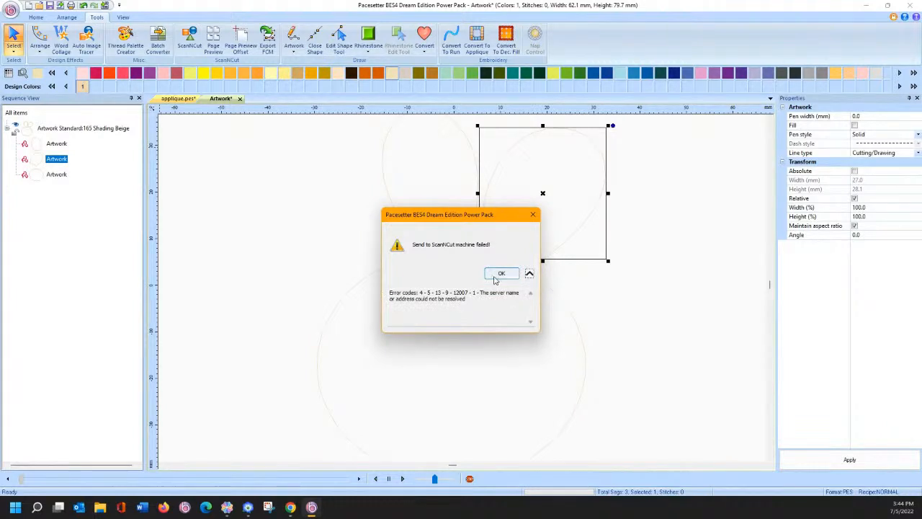
{"action": "left_click", "coordinate": [502, 273]}
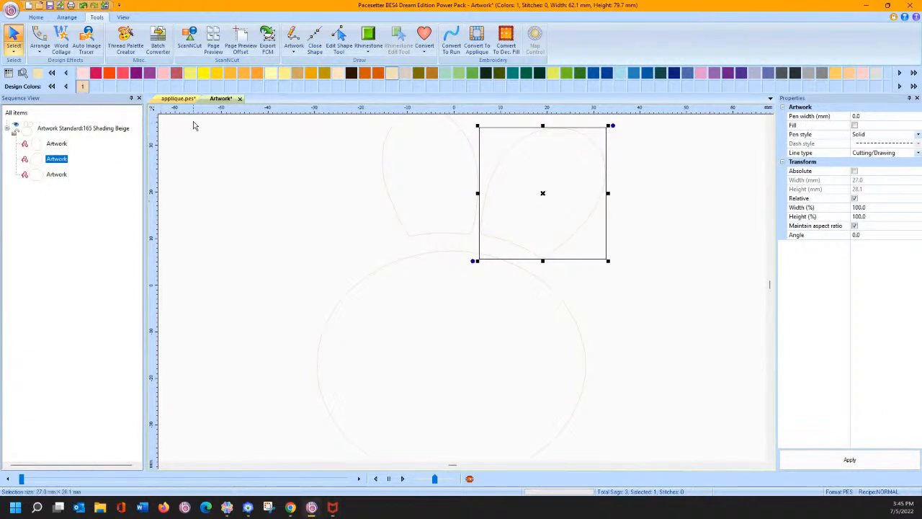
Send the bee cutting outlines to the ScanNCut machine.
{"action": "left_click", "coordinate": [11, 10]}
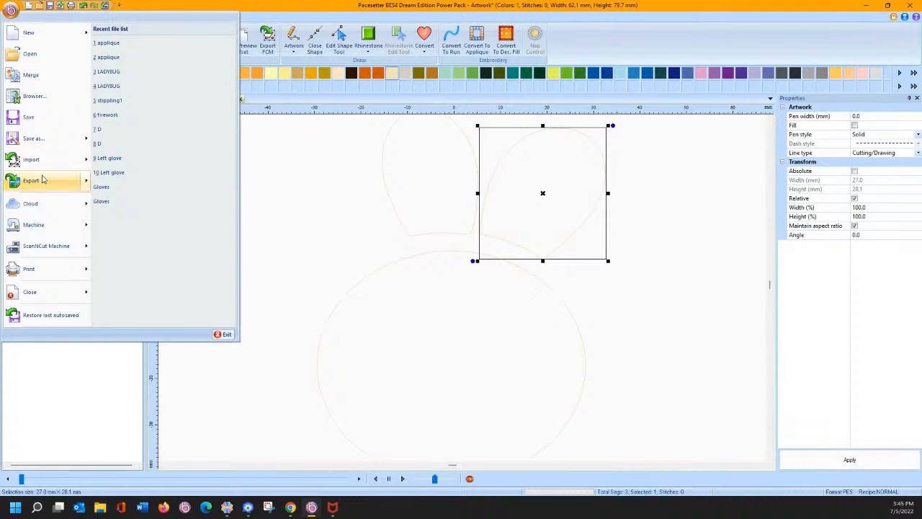
{"action": "mouse_move", "coordinate": [46, 248]}
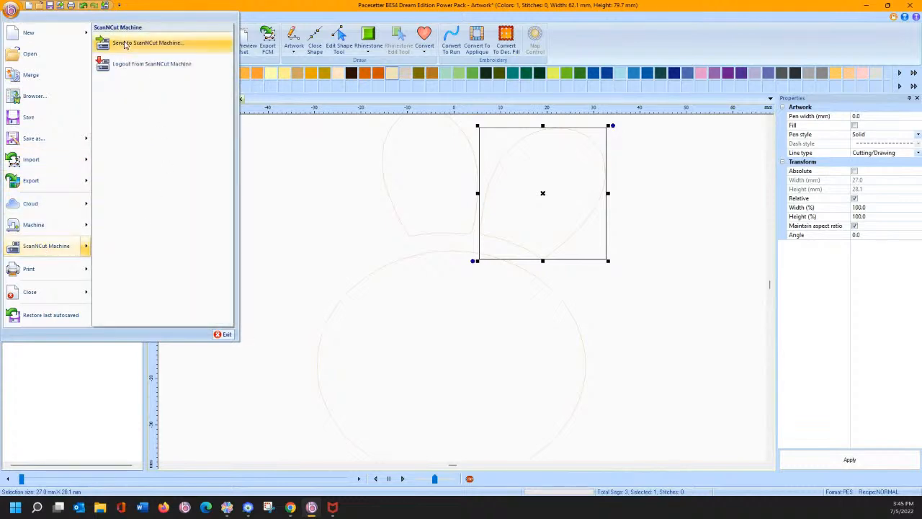
{"action": "left_click", "coordinate": [141, 99]}
{"action": "left_click", "coordinate": [469, 264]}
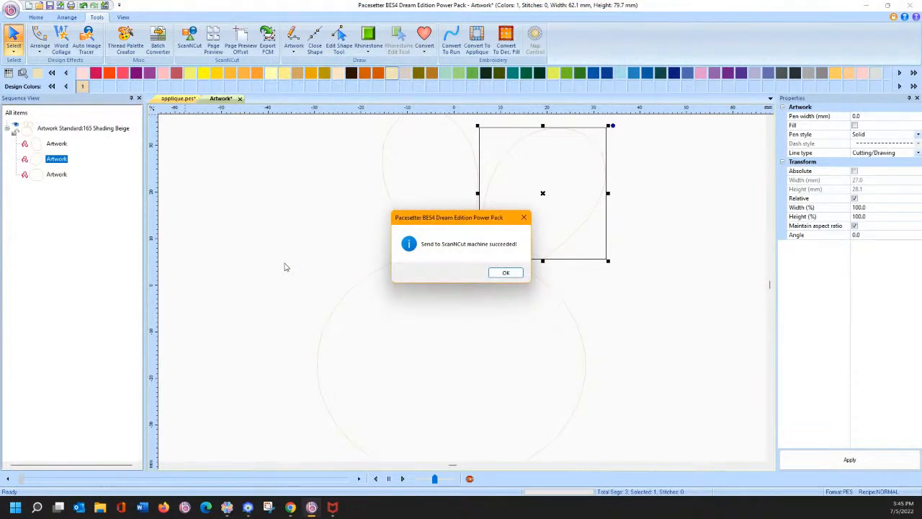
{"action": "left_click", "coordinate": [505, 272]}
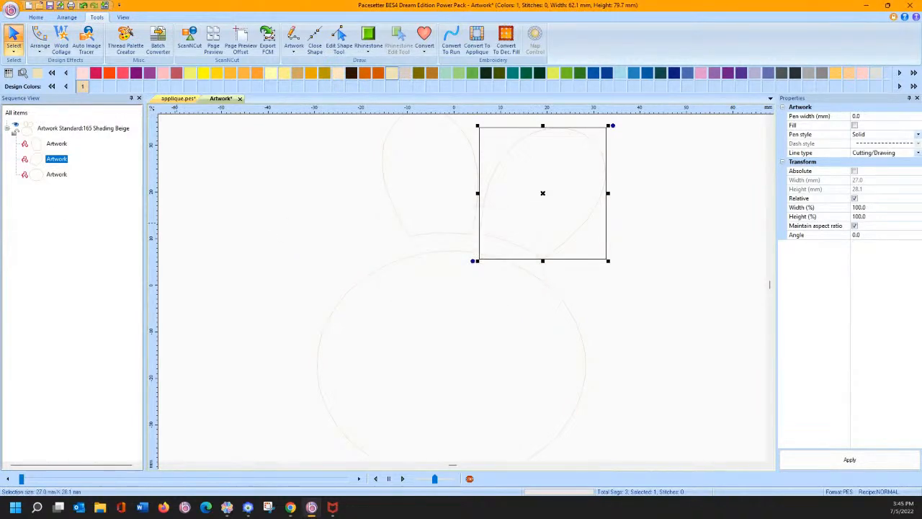
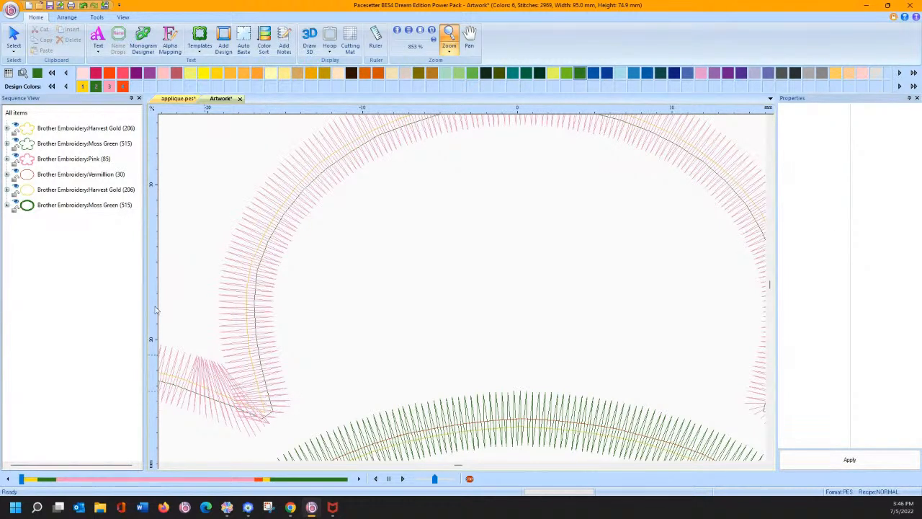
Assign the Applique Material color to the Harvest Gold flower outline and the Vermillion center oval of the flower design.
{"action": "left_click", "coordinate": [86, 128]}
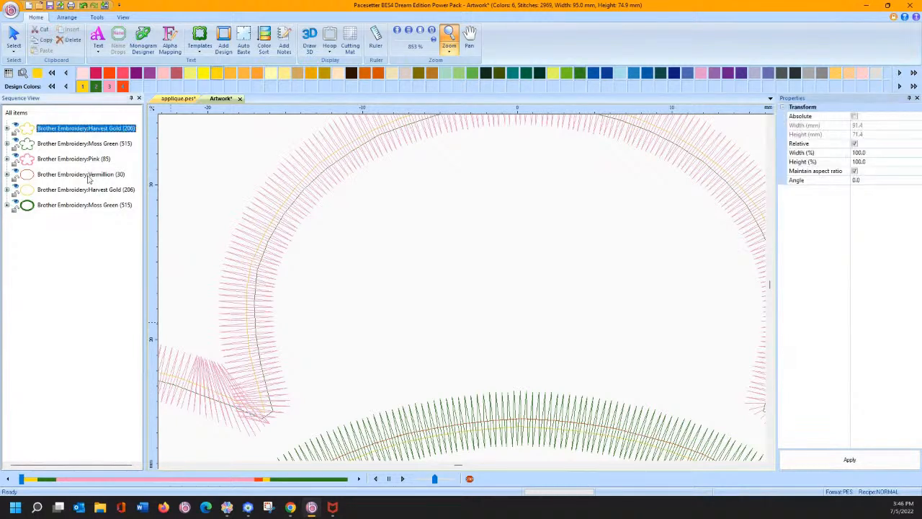
{"action": "left_click", "coordinate": [88, 176], "text": "ctrl"}
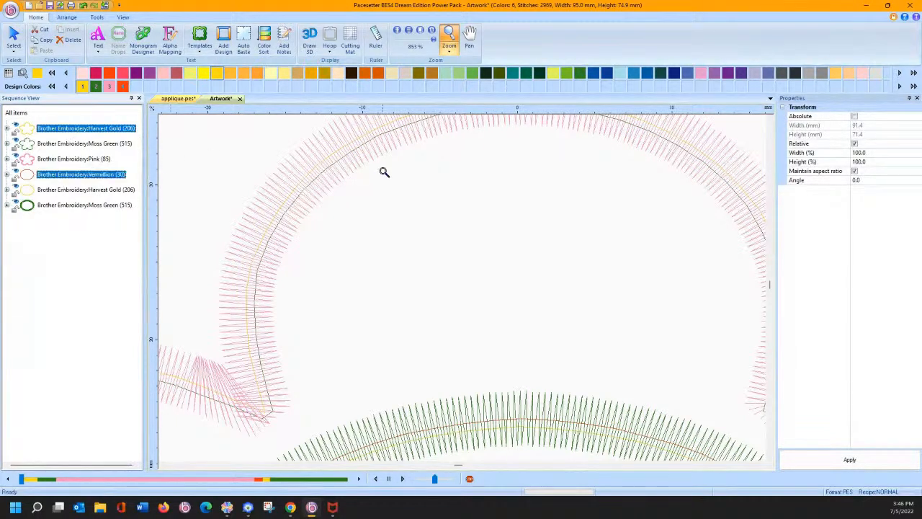
{"action": "left_click", "coordinate": [836, 72]}
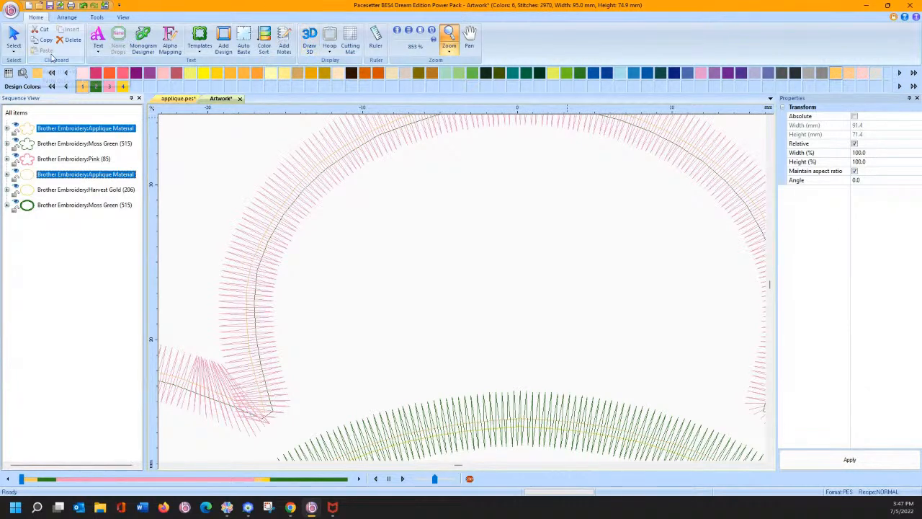
Convert the Applique Material flower and oval to ScanNCut artwork and move the oval clear of the flower's right side.
{"action": "left_click", "coordinate": [98, 17]}
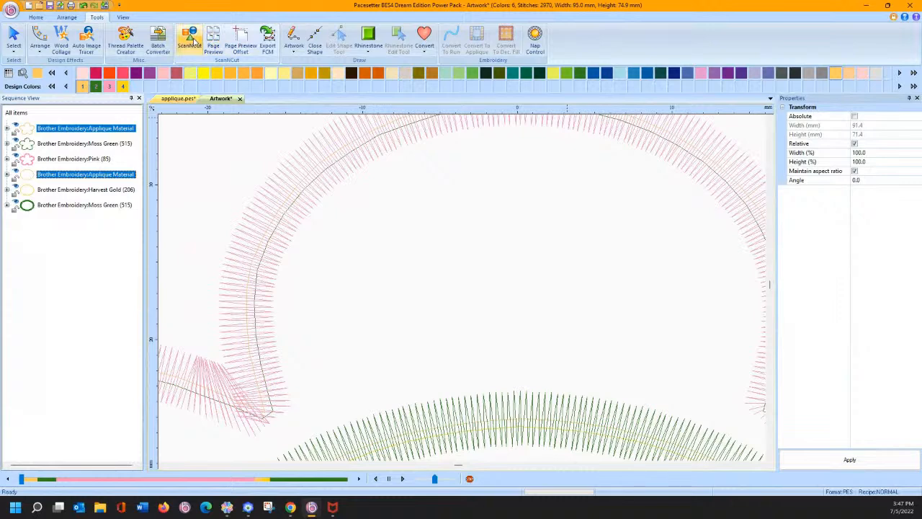
{"action": "left_click", "coordinate": [191, 38]}
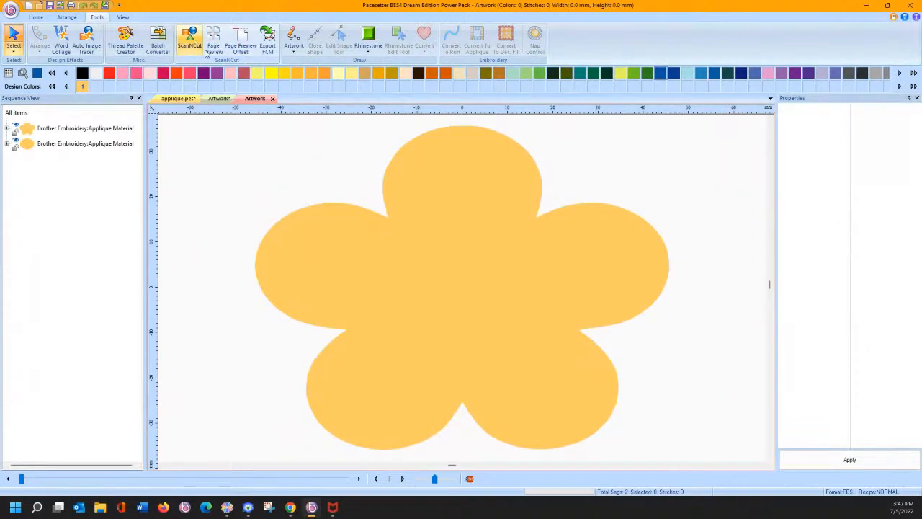
{"action": "left_click_drag", "start_coordinate": [500, 288], "coordinate": [754, 318]}
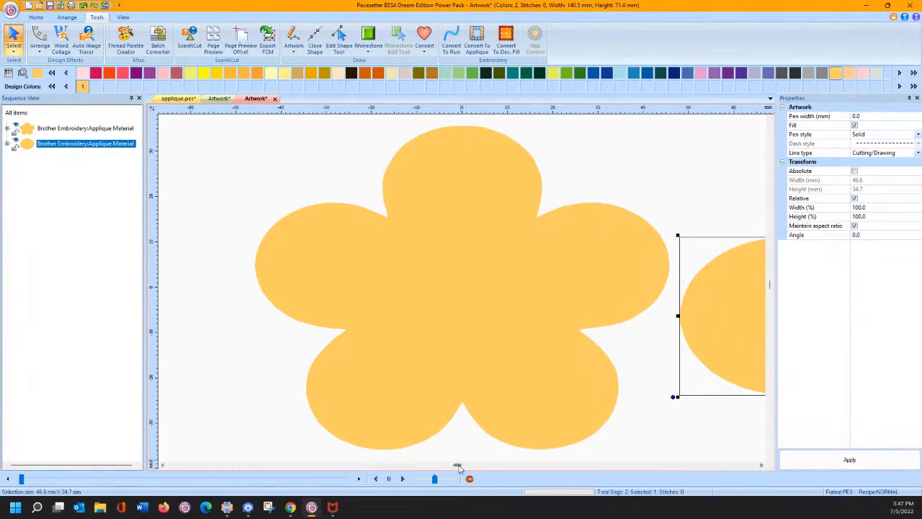
{"action": "left_click_drag", "start_coordinate": [458, 467], "coordinate": [463, 467]}
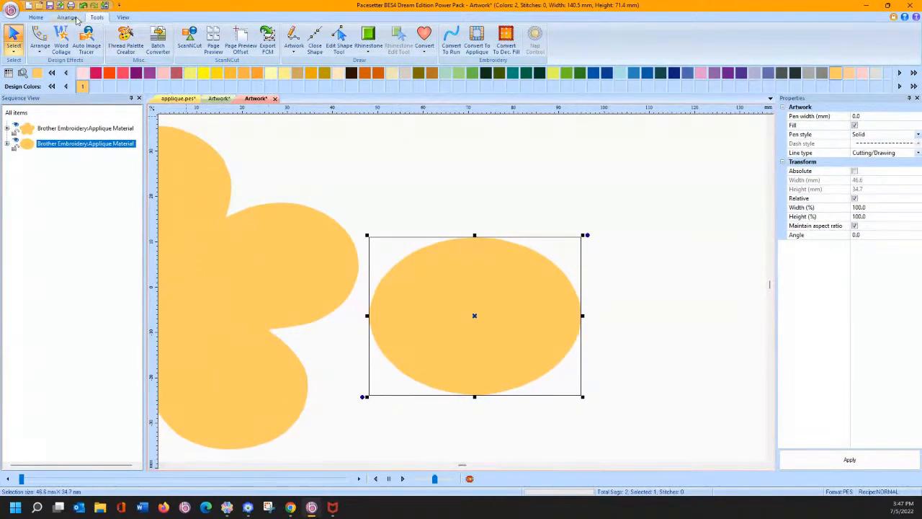
{"action": "left_click", "coordinate": [39, 19]}
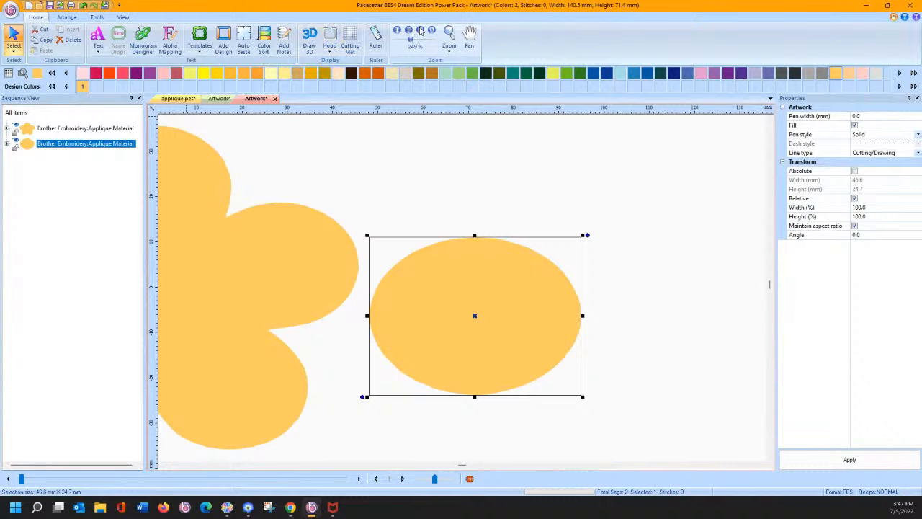
{"action": "left_click", "coordinate": [421, 31]}
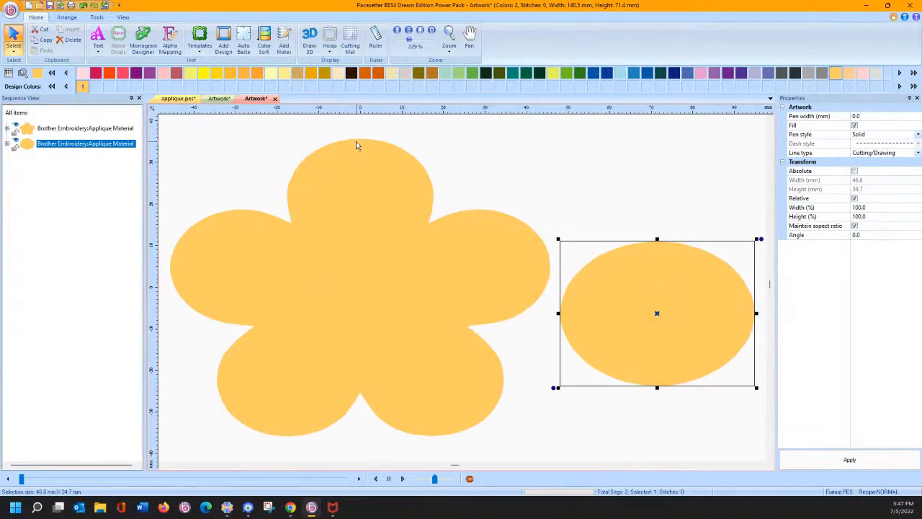
Replace the flower shape with a 2.0 mm outer-edge offset outline with round corners and color it Royal Purple.
{"action": "left_click", "coordinate": [374, 213]}
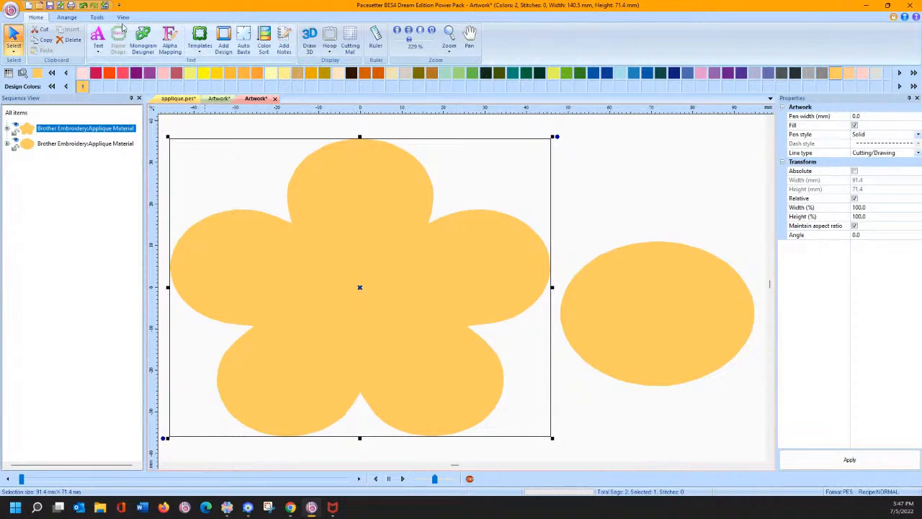
{"action": "left_click", "coordinate": [67, 17]}
{"action": "left_click", "coordinate": [131, 48]}
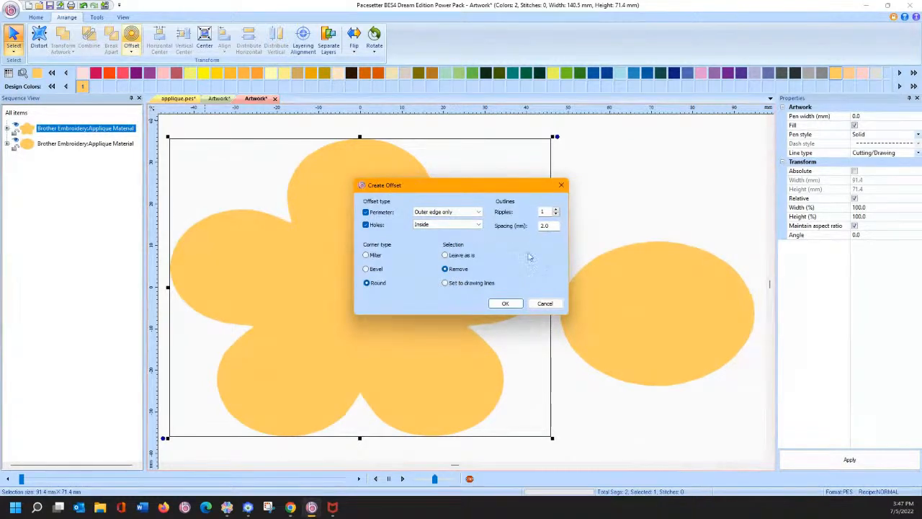
{"action": "left_click", "coordinate": [506, 303]}
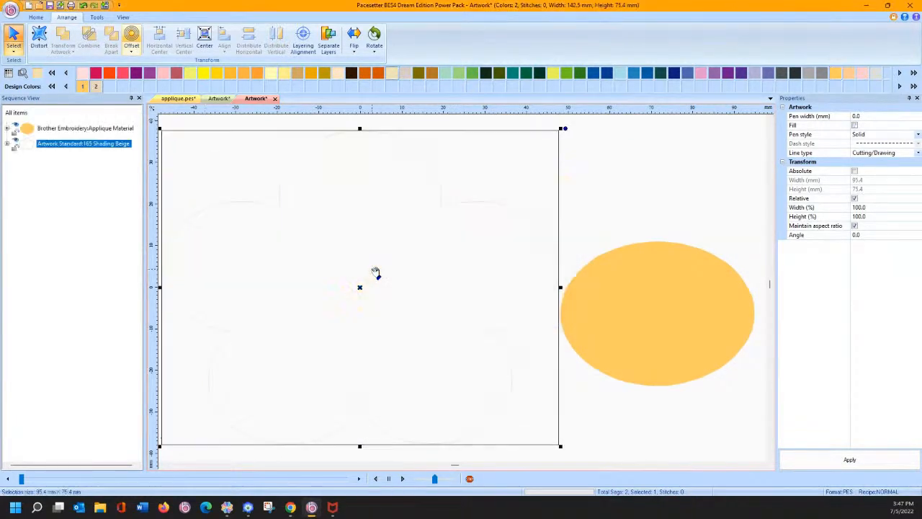
{"action": "left_click", "coordinate": [110, 74]}
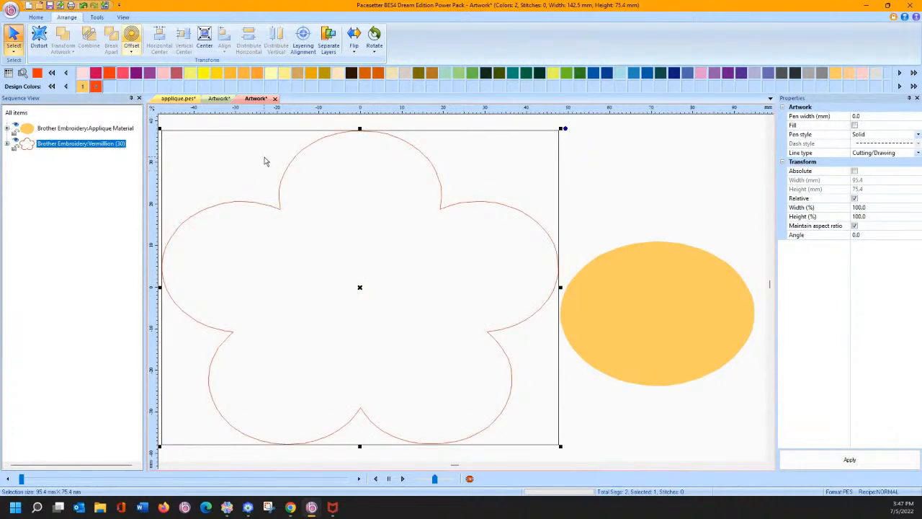
{"action": "left_click", "coordinate": [149, 75]}
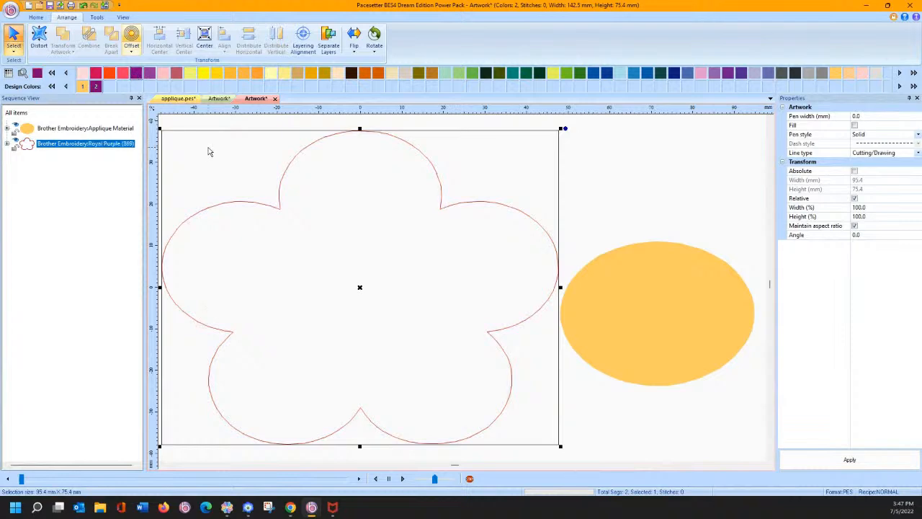
Copy the purple offset outline into the flower embroidery design and compare it with the pink stitching around the upper-left petals.
{"action": "left_click", "coordinate": [221, 99]}
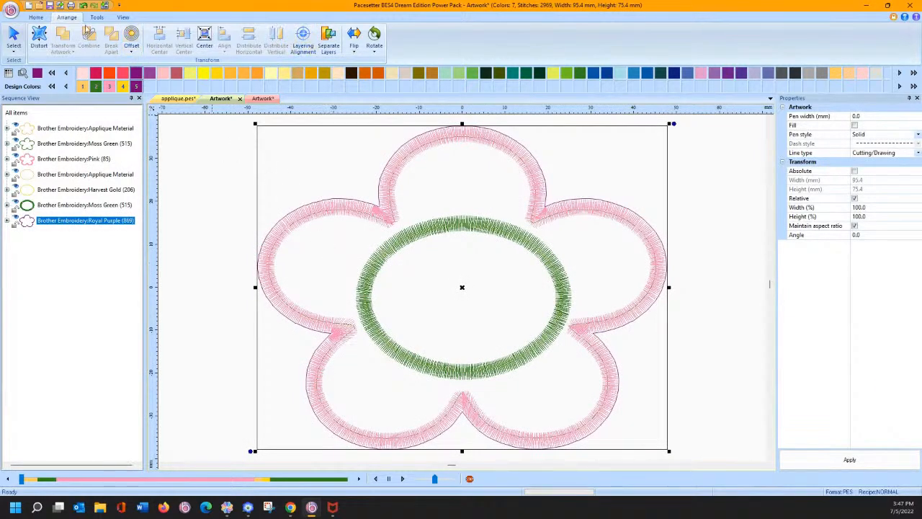
{"action": "left_click", "coordinate": [35, 17]}
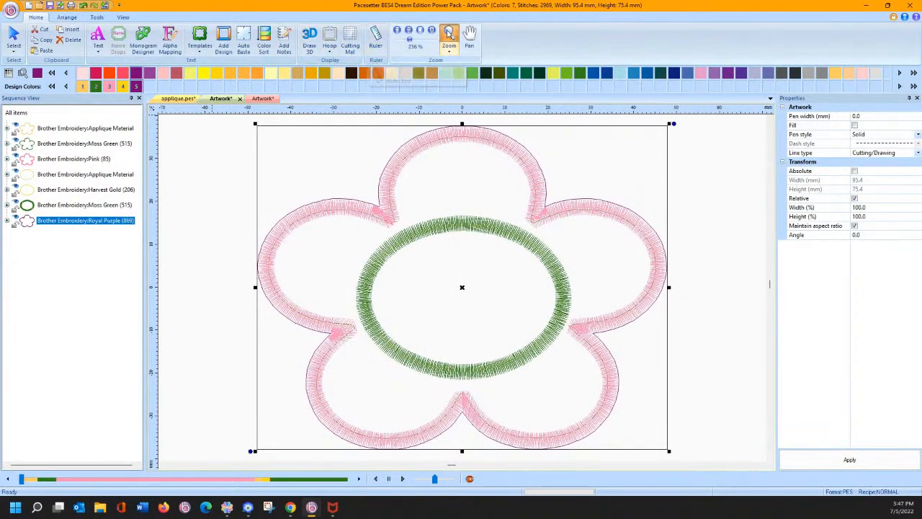
{"action": "left_click_drag", "start_coordinate": [254, 183], "coordinate": [395, 252]}
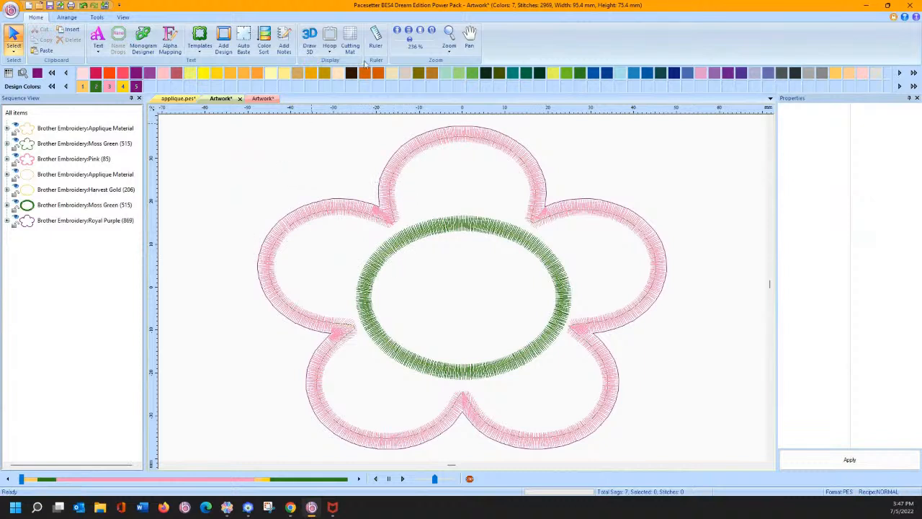
Examine how the 2 mm purple outline sits against the pink stitching at the notch between the top and upper-left petals.
{"action": "left_click", "coordinate": [449, 38]}
{"action": "left_click_drag", "start_coordinate": [299, 189], "coordinate": [400, 251]}
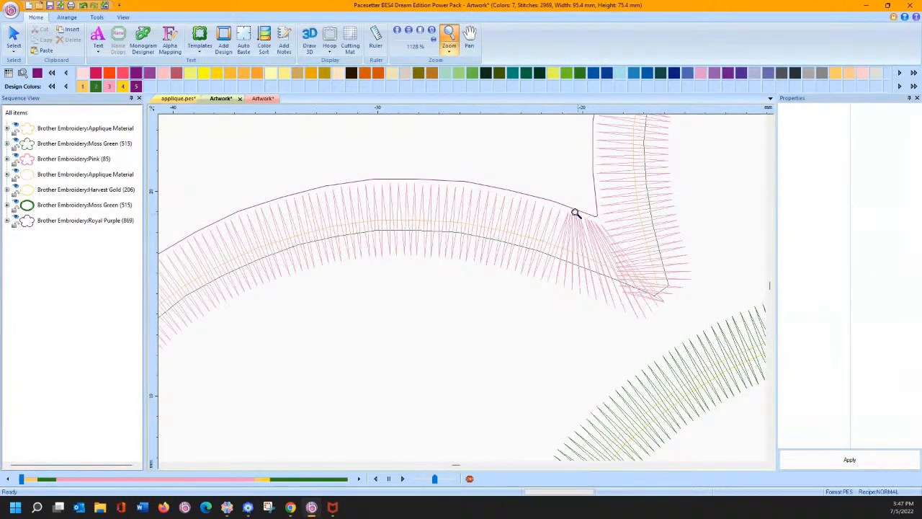
{"action": "left_click", "coordinate": [15, 37]}
Return to the flower artwork and undo its recoloring and 2 mm offset, then select the original filled flower.
{"action": "left_click", "coordinate": [262, 99]}
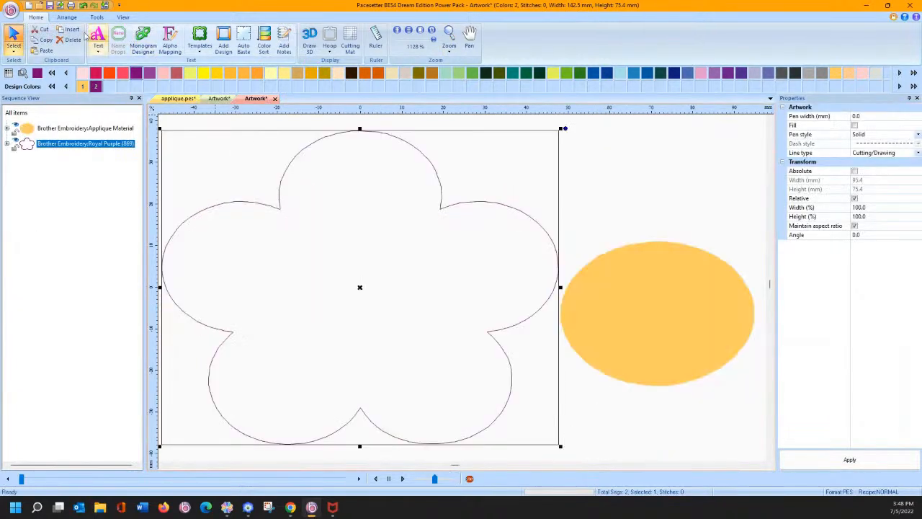
{"action": "left_click", "coordinate": [109, 73]}
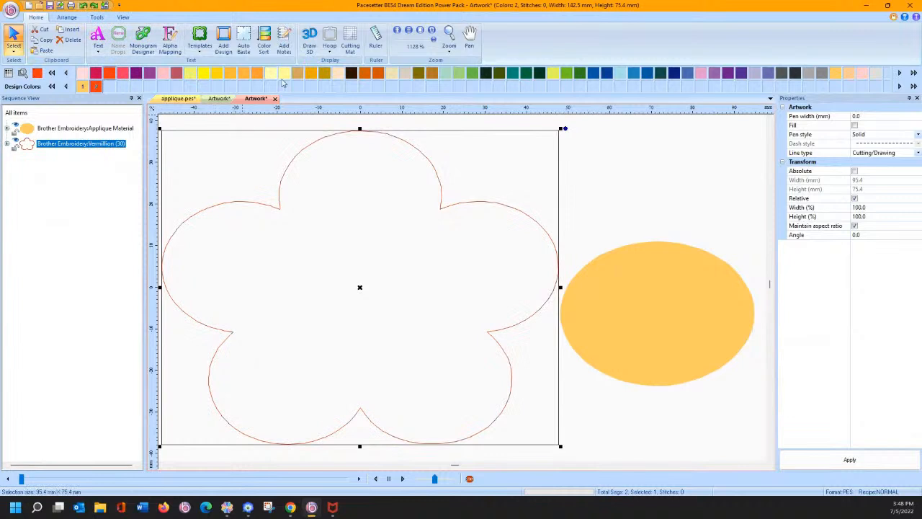
{"action": "left_click", "coordinate": [81, 7]}
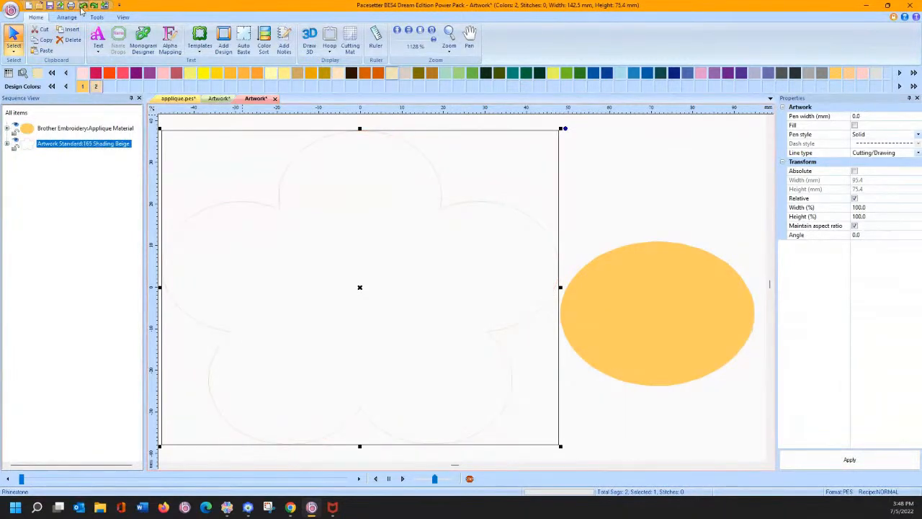
{"action": "left_click", "coordinate": [82, 7]}
{"action": "left_click", "coordinate": [341, 198]}
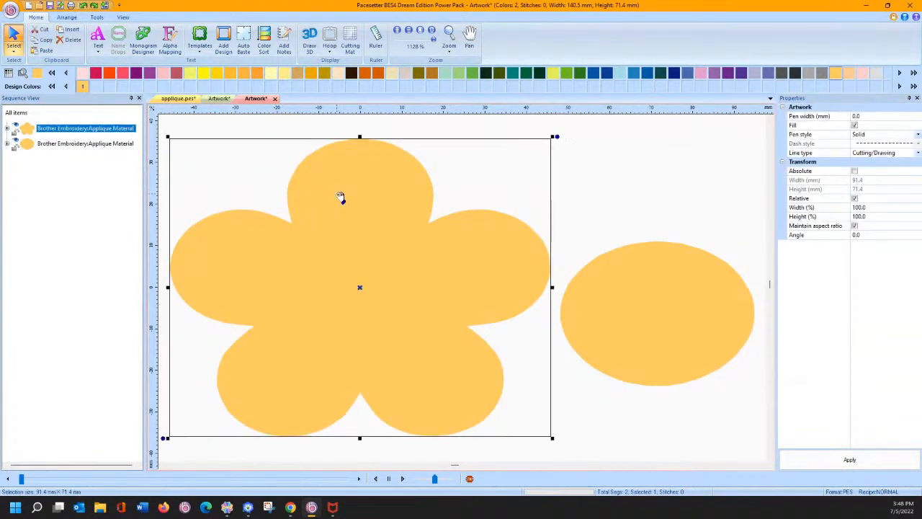
Replace the flower shape with a 1 mm outer-edge offset outline with round corners and color it Royal Purple.
{"action": "left_click", "coordinate": [69, 17]}
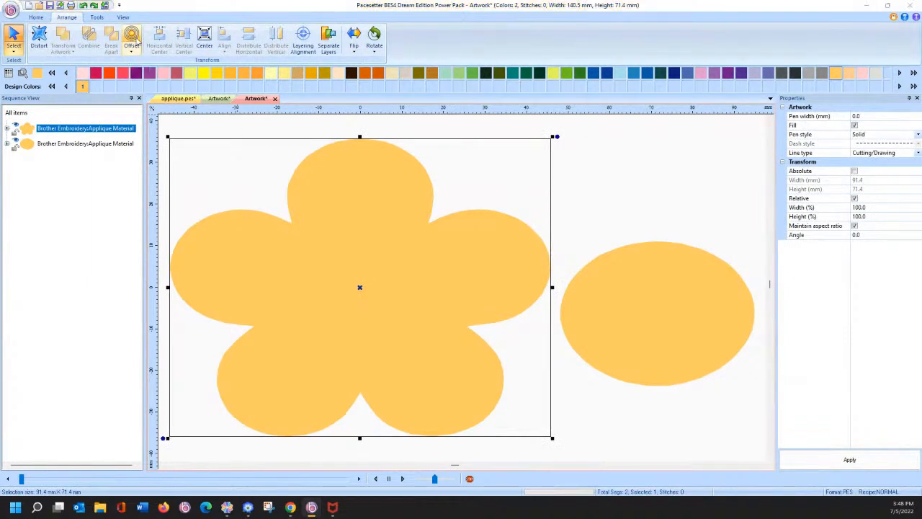
{"action": "left_click", "coordinate": [137, 40]}
{"action": "left_click_drag", "start_coordinate": [550, 226], "coordinate": [497, 231]}
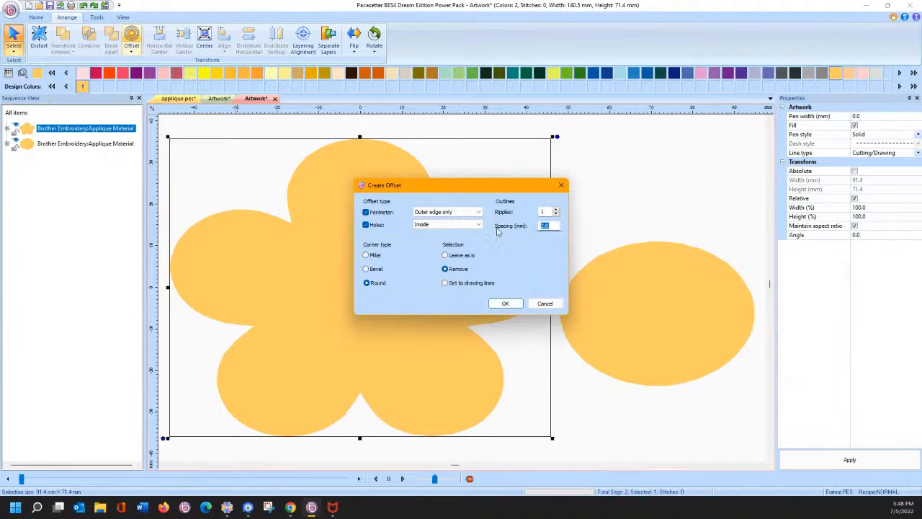
{"action": "type", "text": "1"}
{"action": "left_click", "coordinate": [505, 303]}
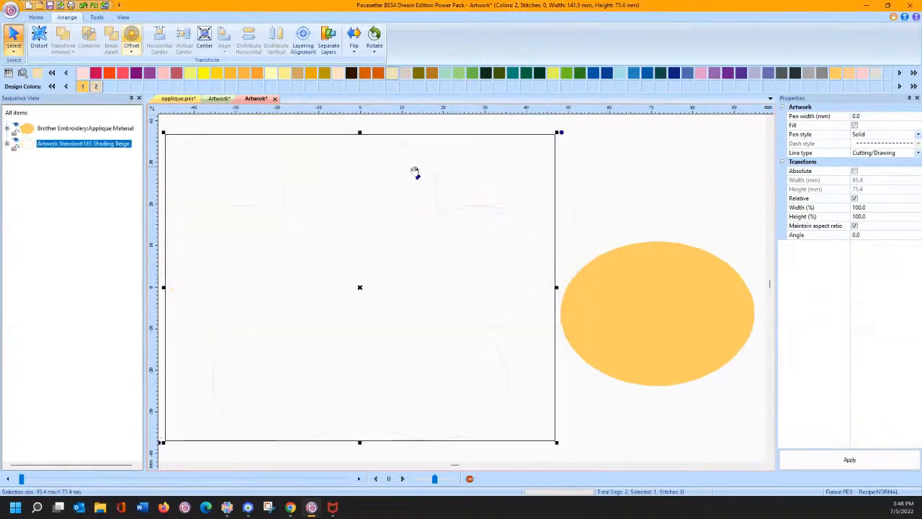
{"action": "left_click", "coordinate": [136, 73]}
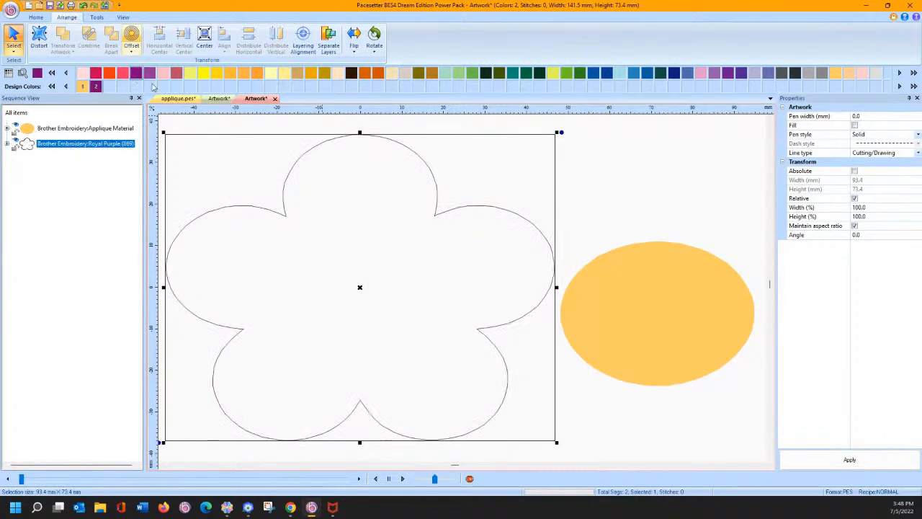
Swap the purple outline in the flower embroidery design for the 1 mm version and compare it with the pink stitching.
{"action": "left_click", "coordinate": [219, 99]}
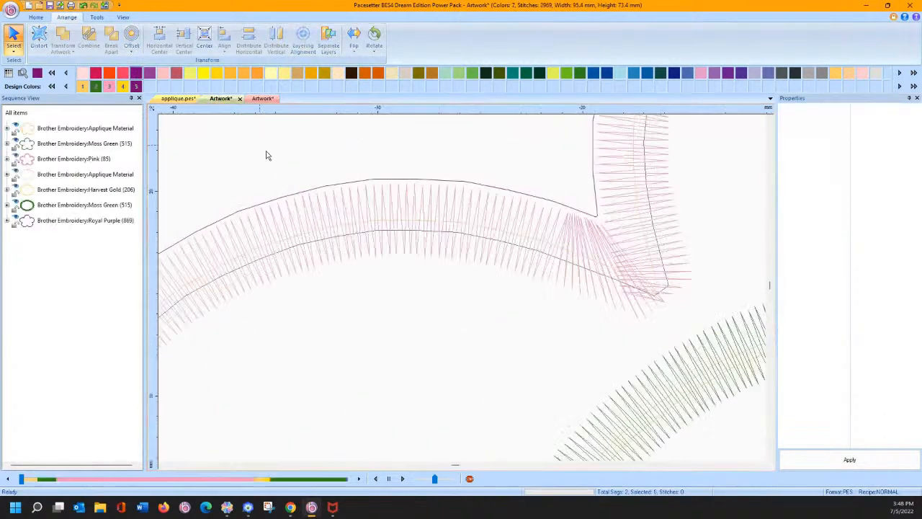
{"action": "left_click", "coordinate": [83, 224]}
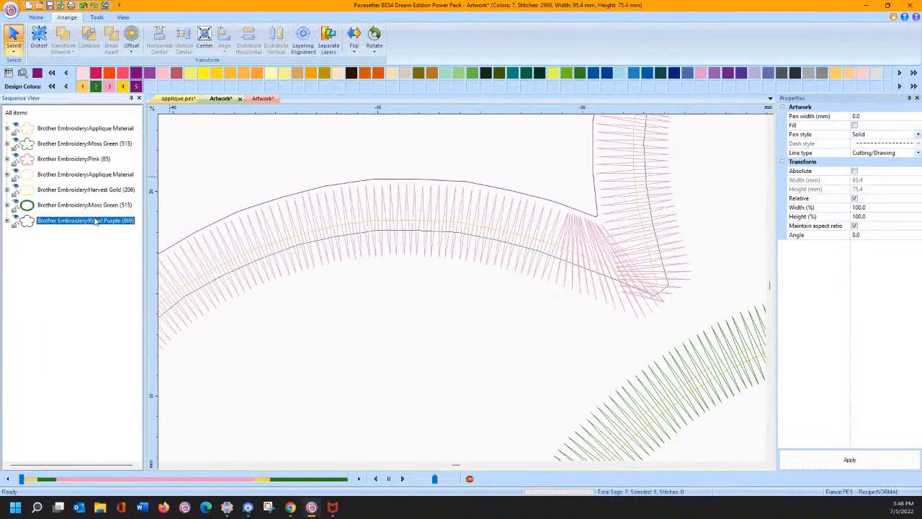
{"action": "key", "text": "Delete"}
{"action": "key", "text": "ctrl+z"}
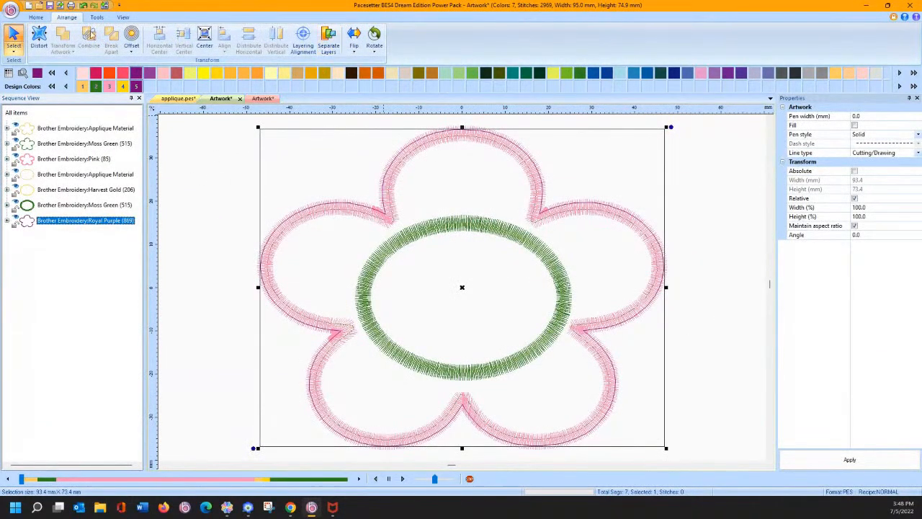
{"action": "left_click", "coordinate": [35, 16]}
{"action": "left_click", "coordinate": [449, 35]}
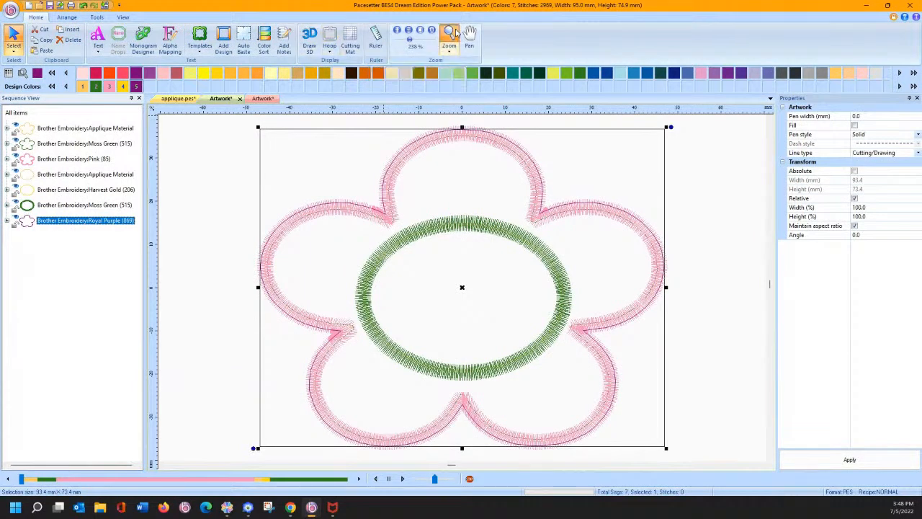
{"action": "left_click_drag", "start_coordinate": [339, 148], "coordinate": [448, 248]}
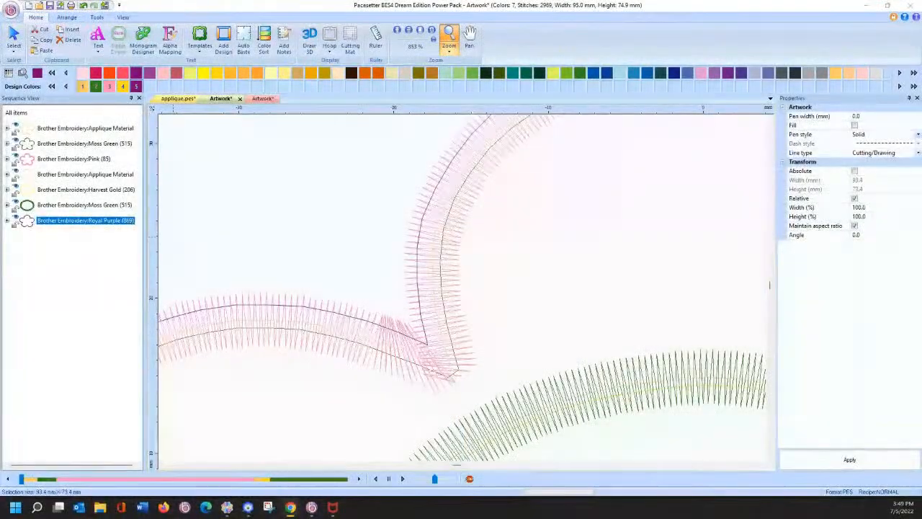
Return to the flower artwork and undo its recoloring and 1 mm offset, then select the filled flower.
{"action": "left_click", "coordinate": [258, 98]}
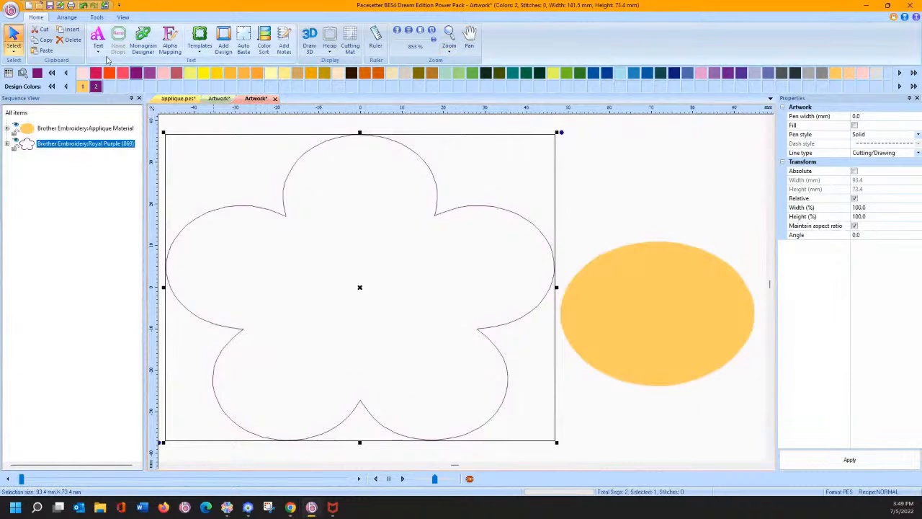
{"action": "left_click", "coordinate": [90, 6]}
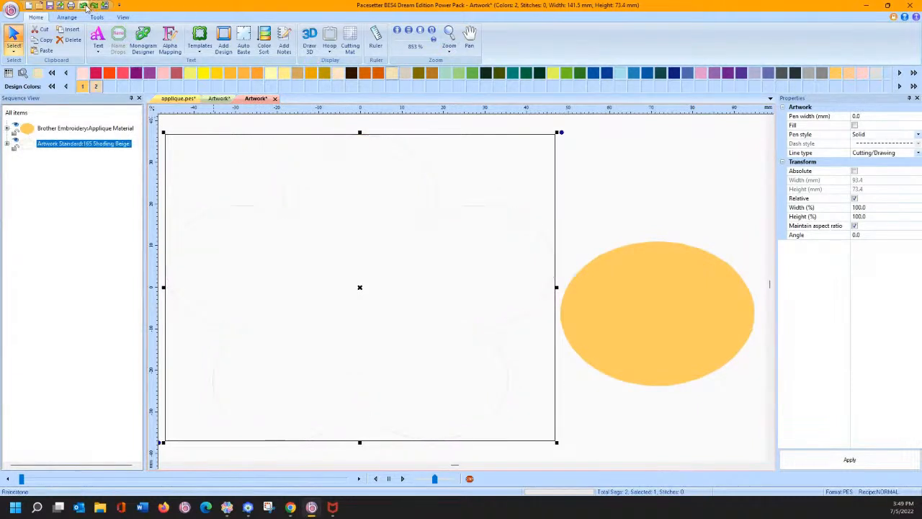
{"action": "left_click", "coordinate": [324, 230]}
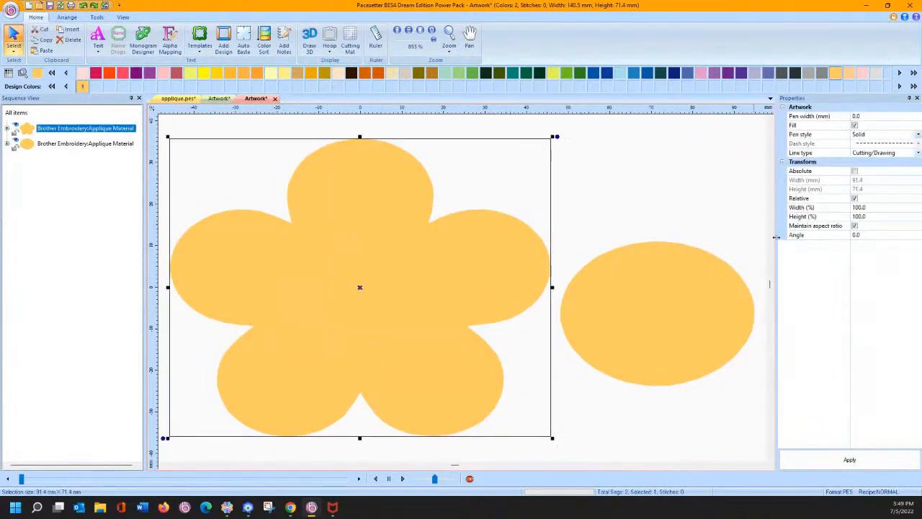
{"action": "left_click", "coordinate": [855, 171]}
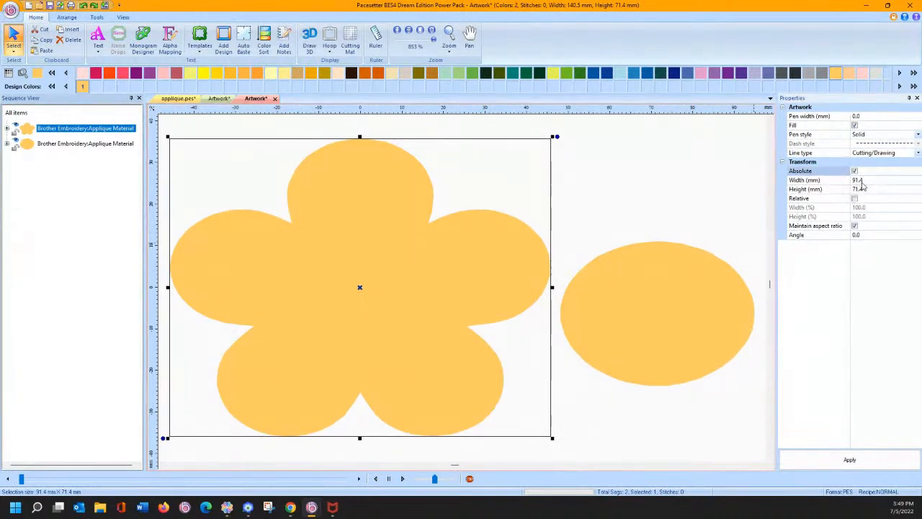
{"action": "left_click", "coordinate": [857, 181]}
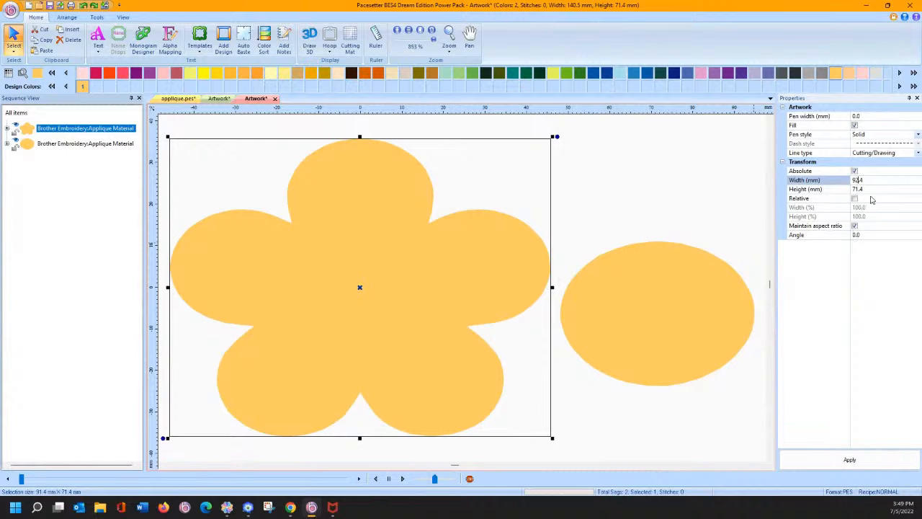
{"action": "type", "text": "2"}
{"action": "left_click", "coordinate": [853, 173]}
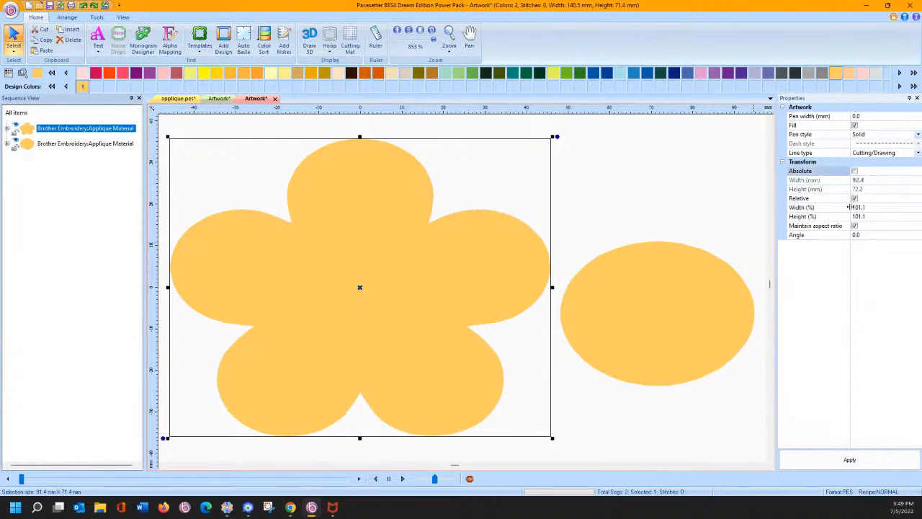
{"action": "left_click", "coordinate": [856, 189]}
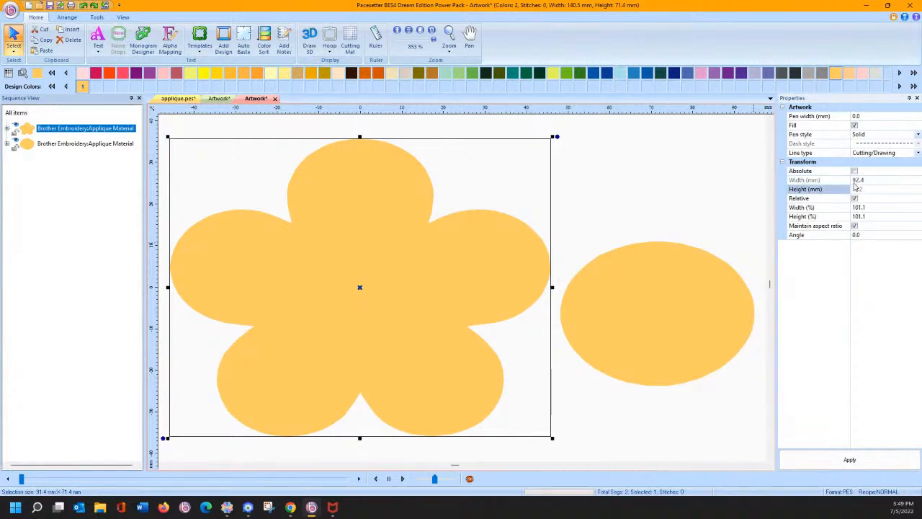
{"action": "left_click", "coordinate": [855, 173]}
{"action": "left_click", "coordinate": [855, 227]}
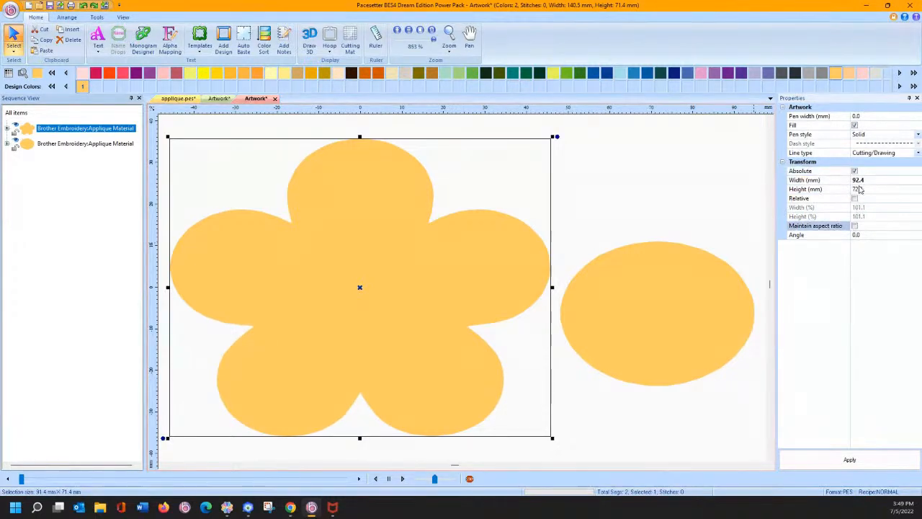
{"action": "left_click", "coordinate": [83, 9]}
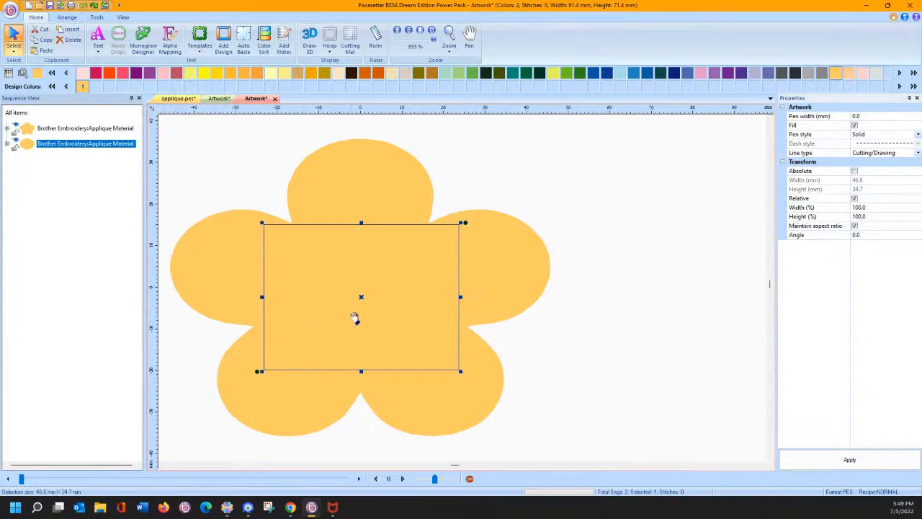
Move the oval clear of the flower's right side and resize the flower to 92.4 mm wide by 72.4 mm high without maintaining aspect ratio.
{"action": "left_click_drag", "start_coordinate": [356, 313], "coordinate": [709, 296]}
{"action": "left_click", "coordinate": [418, 298]}
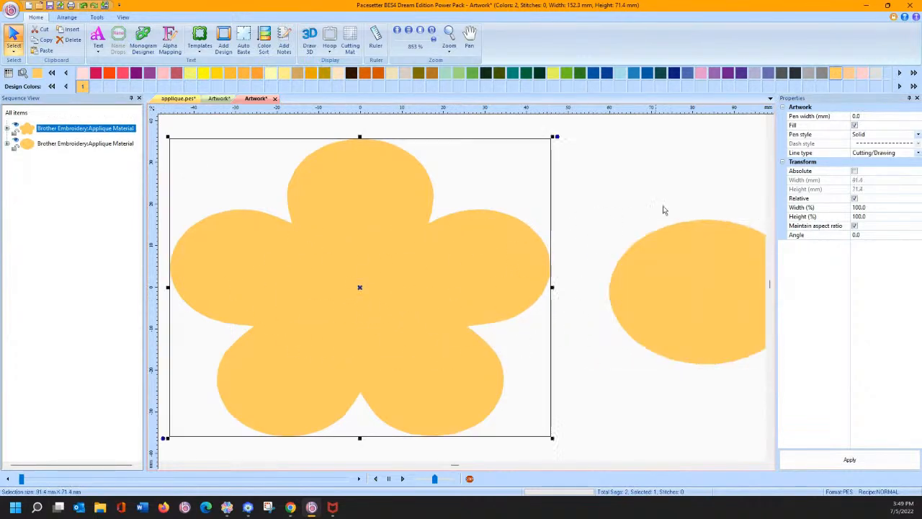
{"action": "left_click", "coordinate": [855, 171]}
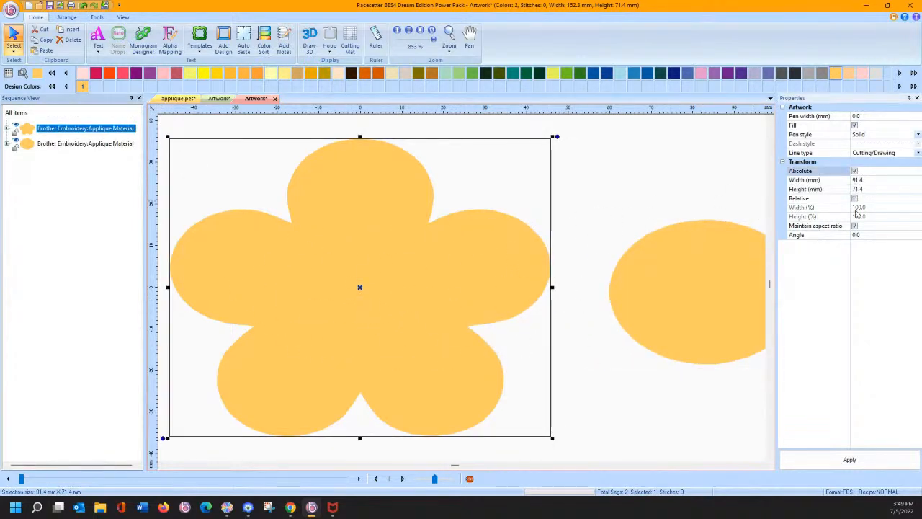
{"action": "left_click", "coordinate": [854, 226]}
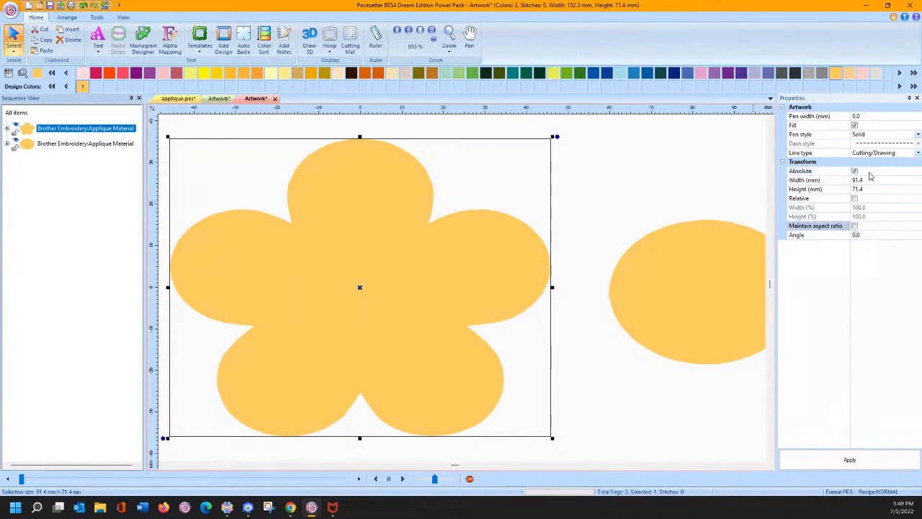
{"action": "left_click", "coordinate": [858, 180]}
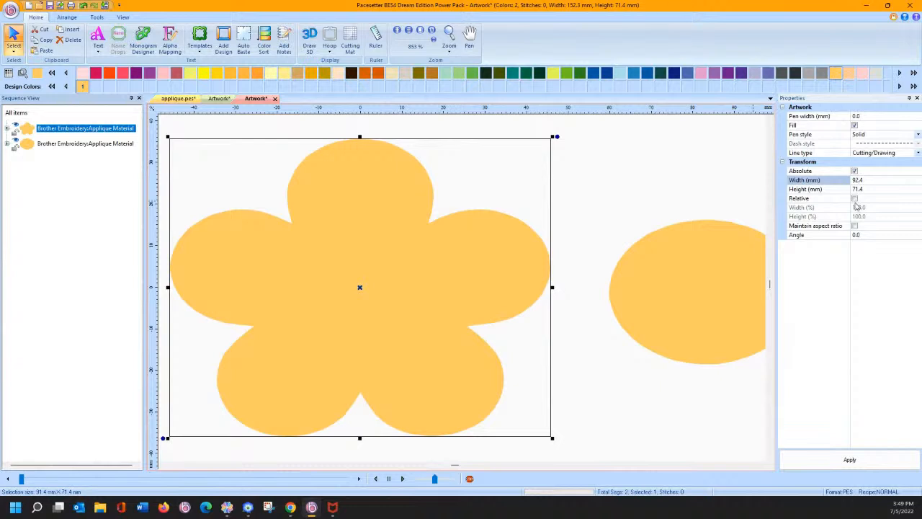
{"action": "left_click", "coordinate": [857, 190]}
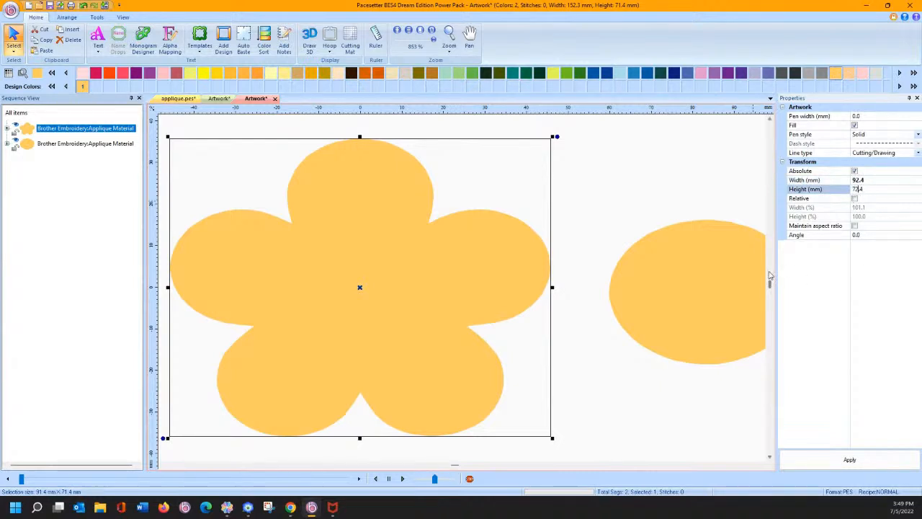
{"action": "left_click", "coordinate": [846, 463]}
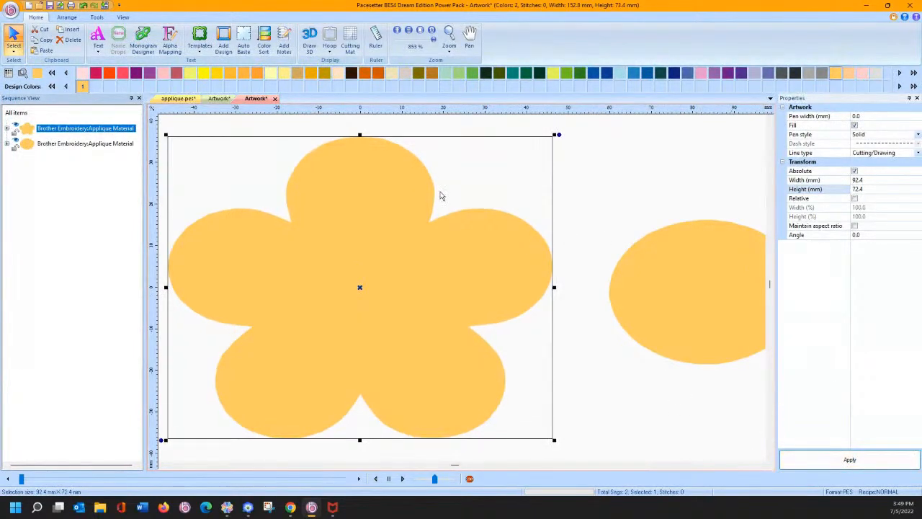
Color the resized flower Royal Purple and replace the purple outline in the embroidery design with a copy of it.
{"action": "left_click", "coordinate": [136, 73]}
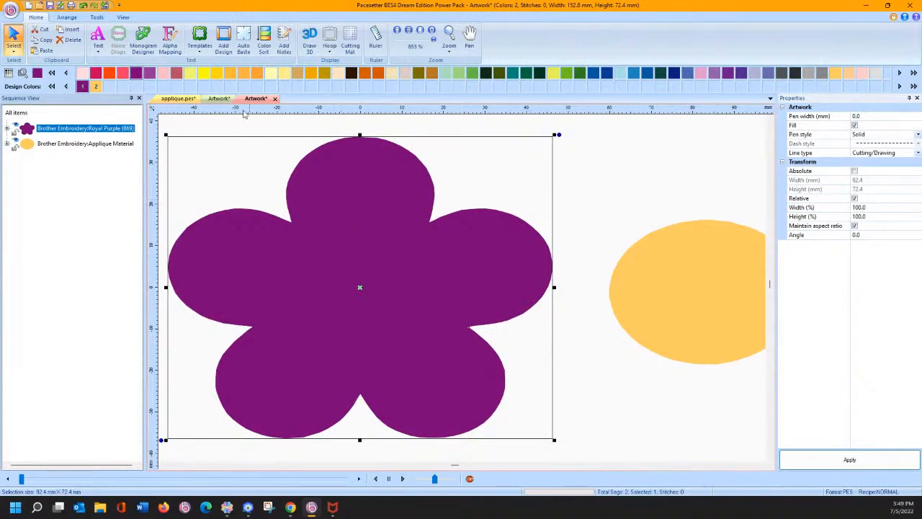
{"action": "left_click", "coordinate": [220, 98]}
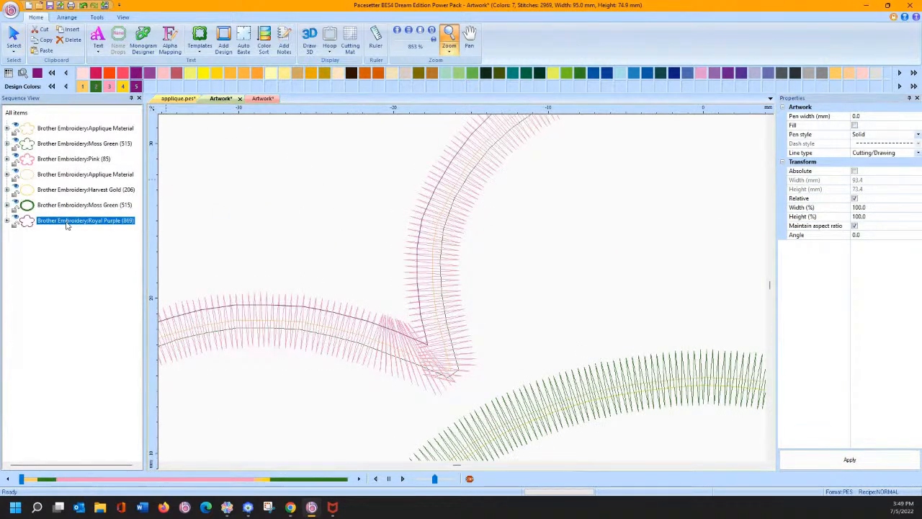
{"action": "key", "text": "Delete"}
{"action": "key", "text": "ctrl+z"}
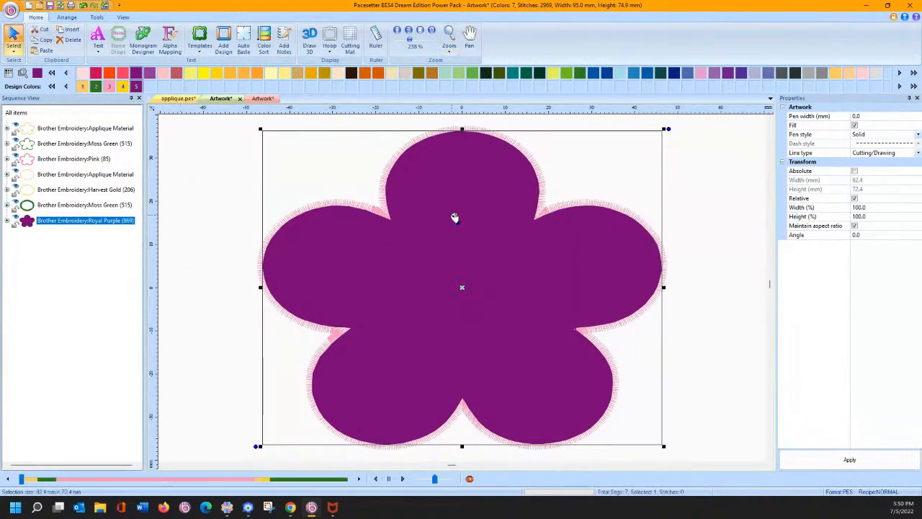
Delete the purple flower from the embroidery design and generate ScanNCut artwork from its applique material outlines.
{"action": "key", "text": "Delete"}
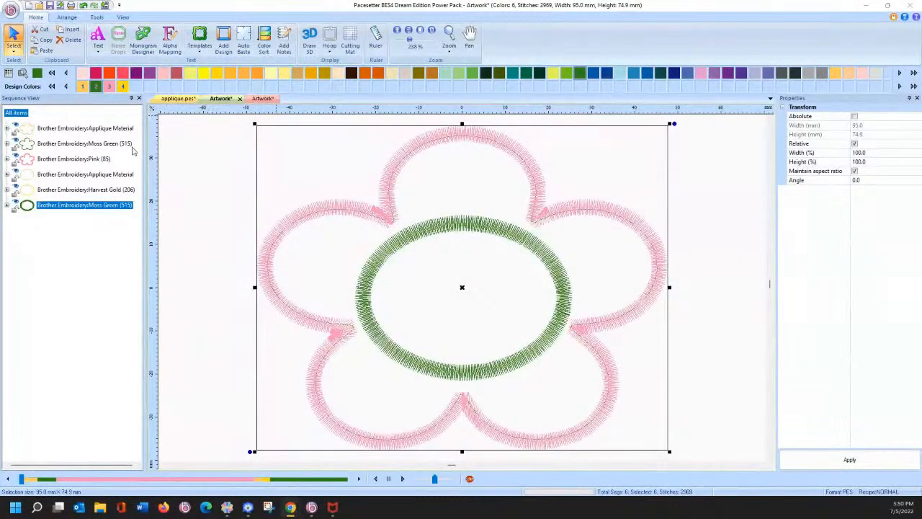
{"action": "left_click", "coordinate": [161, 134]}
{"action": "left_click", "coordinate": [101, 18]}
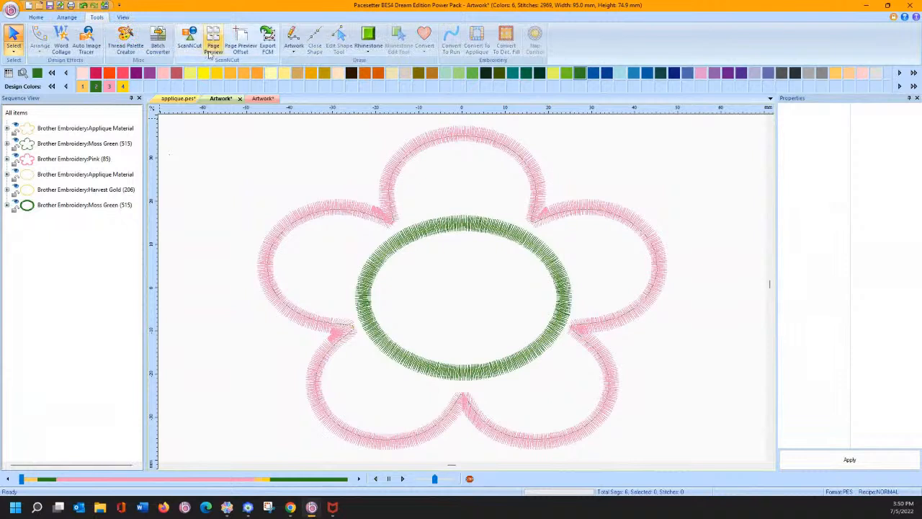
{"action": "left_click", "coordinate": [186, 39]}
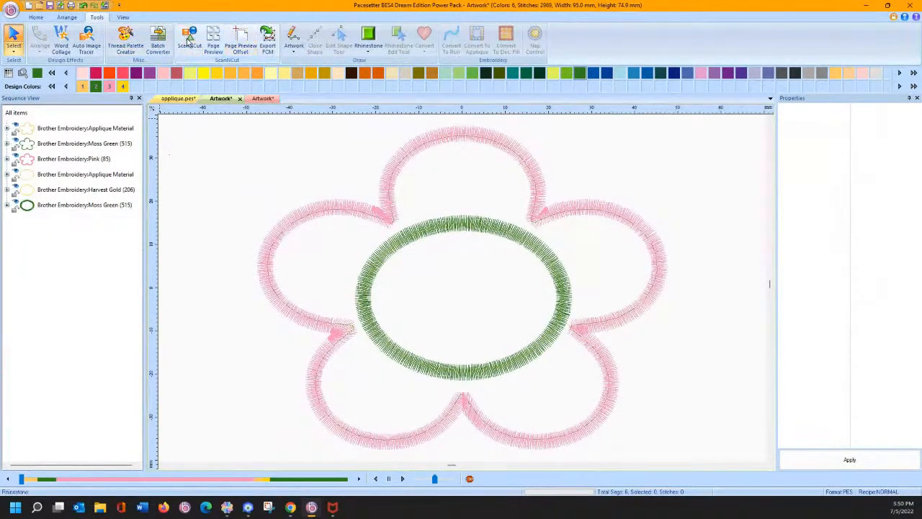
Move the oval clear of the flower's right side and export both shapes as an FCM file named flower applique.
{"action": "left_click_drag", "start_coordinate": [426, 272], "coordinate": [678, 328]}
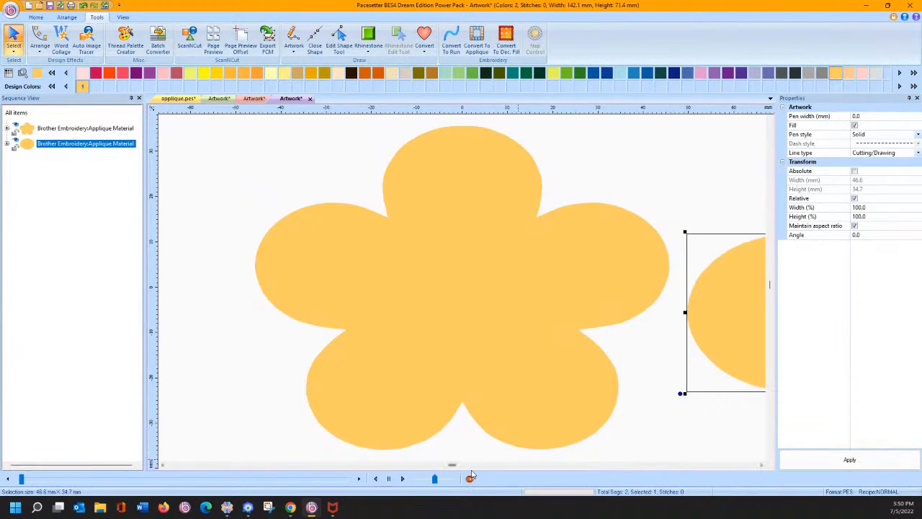
{"action": "left_click_drag", "start_coordinate": [451, 465], "coordinate": [456, 466]}
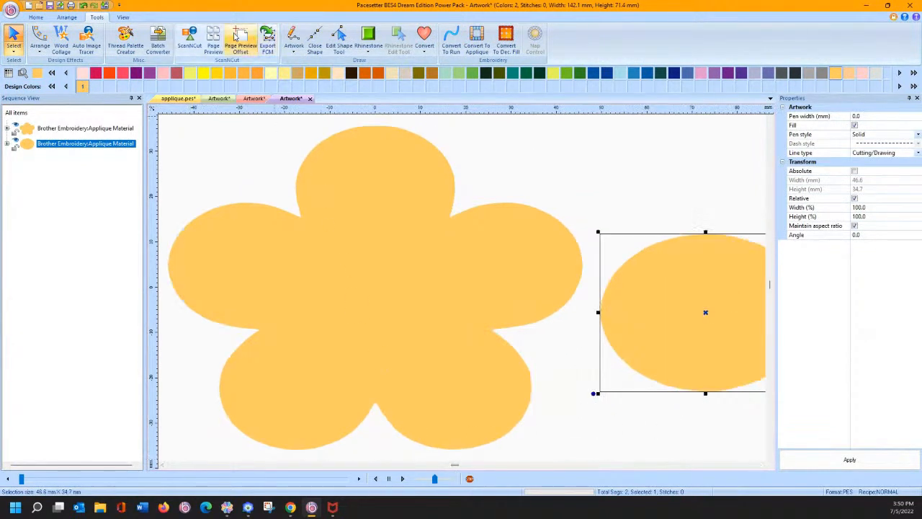
{"action": "left_click", "coordinate": [268, 38]}
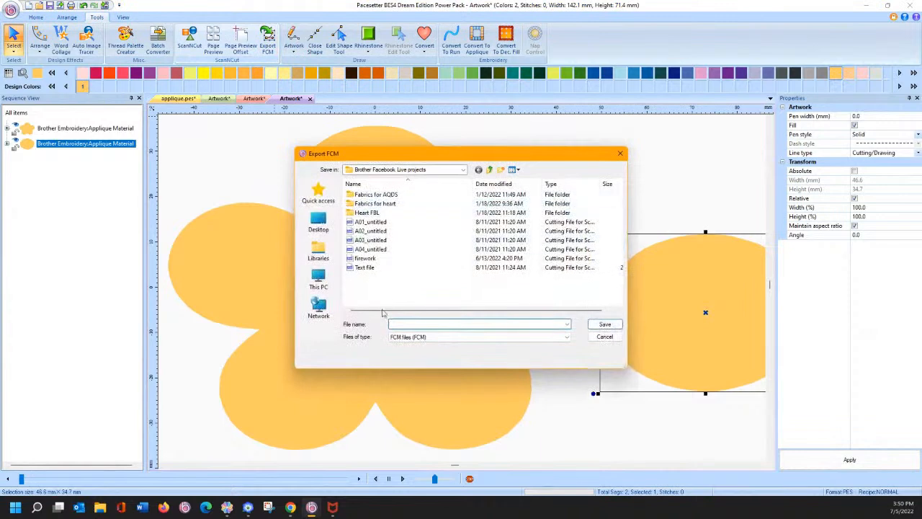
{"action": "type", "text": "flower applique"}
{"action": "left_click", "coordinate": [605, 324]}
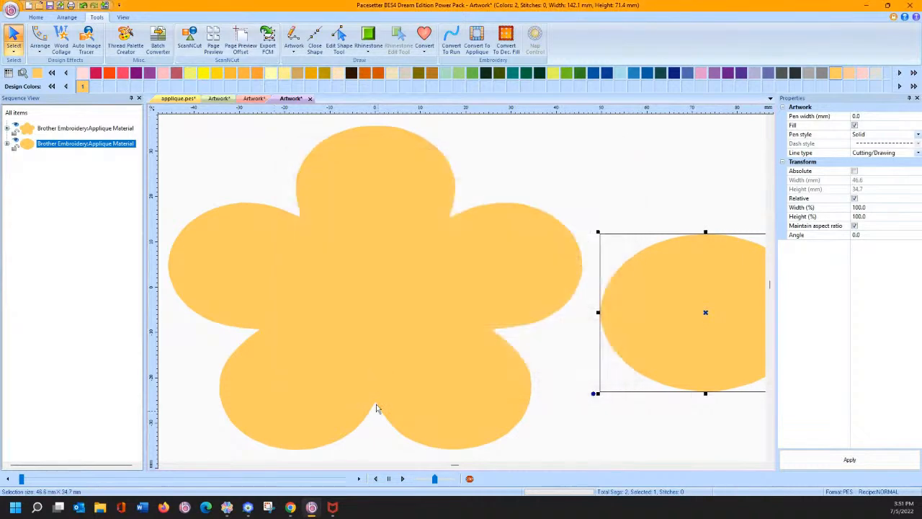
Switch to Brother CanvasWorkspace and import the flower FCM file from the presenter's Facebook Live files folder on the D: drive.
{"action": "mouse_move", "coordinate": [227, 506]}
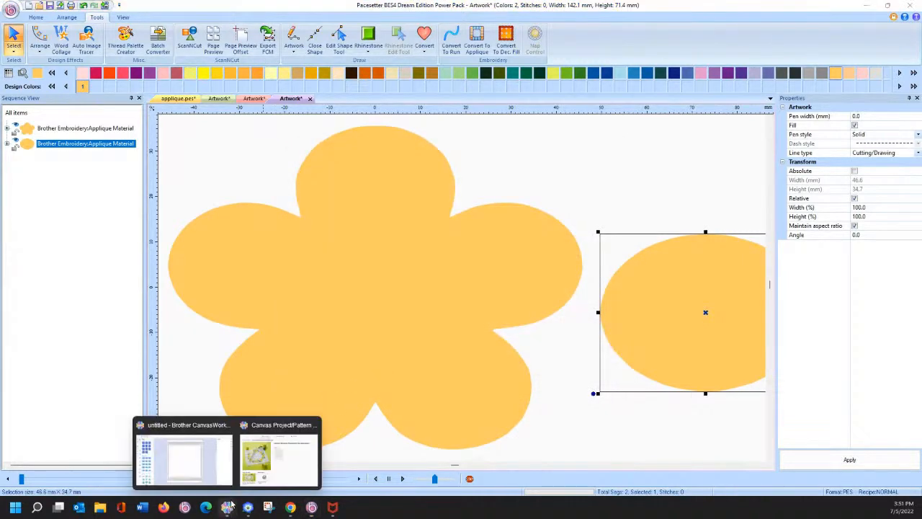
{"action": "left_click", "coordinate": [211, 472]}
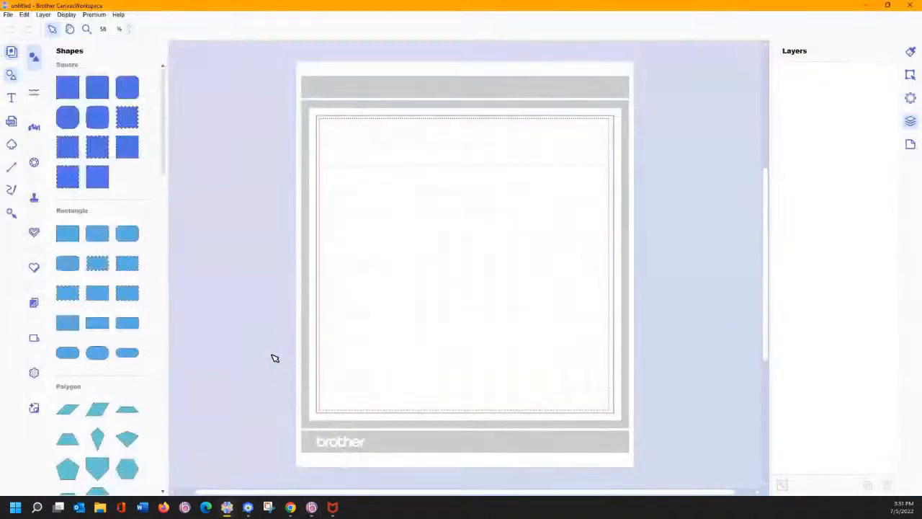
{"action": "left_click", "coordinate": [8, 16]}
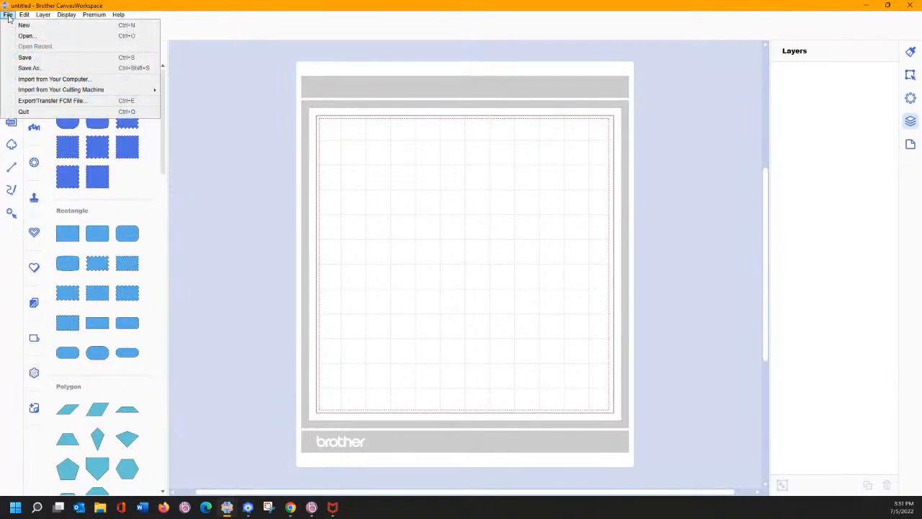
{"action": "left_click", "coordinate": [43, 78]}
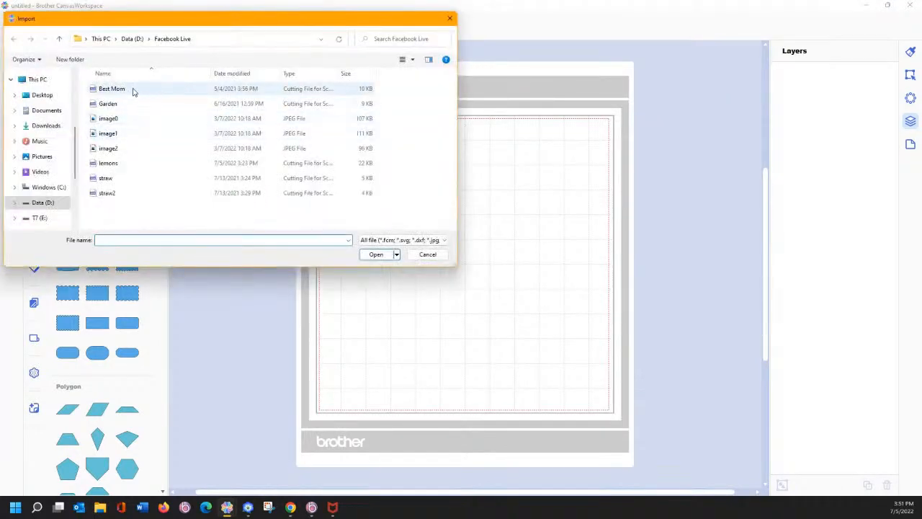
{"action": "left_click", "coordinate": [131, 38]}
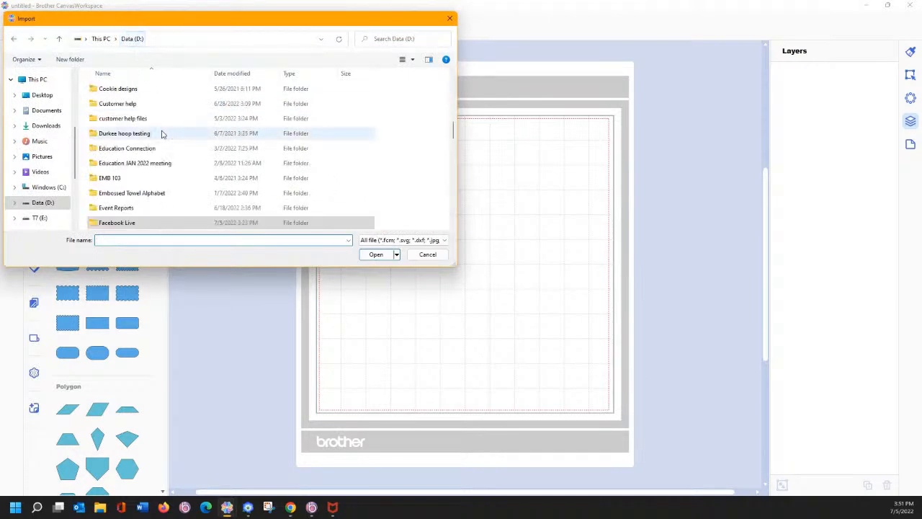
{"action": "scroll", "coordinate": [144, 159], "scroll_direction": "down", "scroll_amount": 1}
{"action": "double_click", "coordinate": [117, 192]}
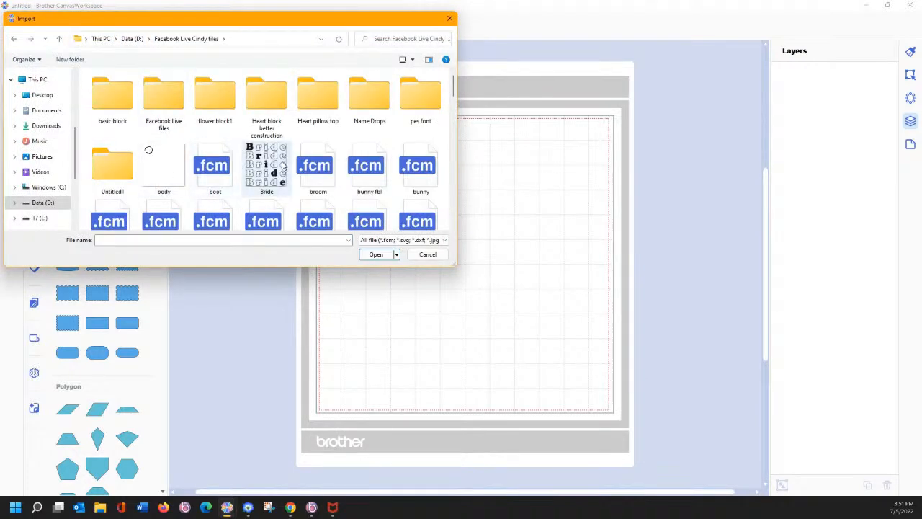
{"action": "scroll", "coordinate": [282, 173], "scroll_direction": "down", "scroll_amount": 1}
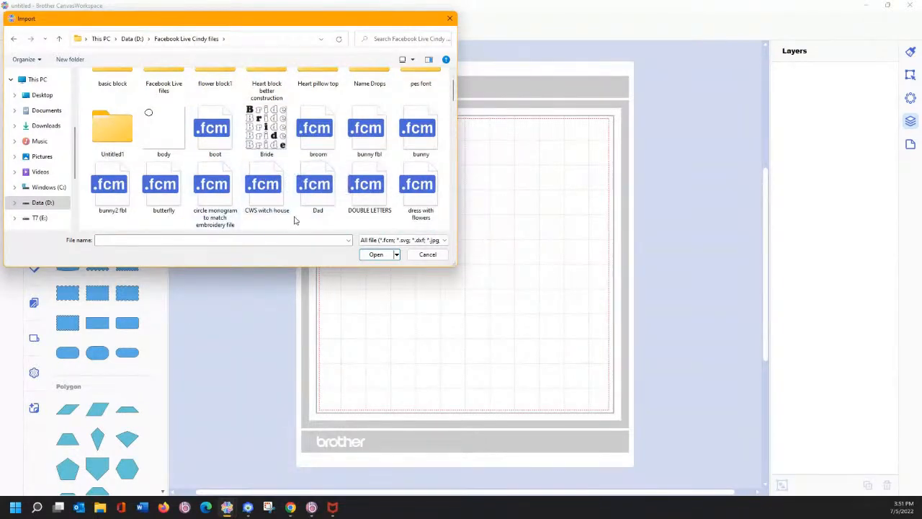
{"action": "scroll", "coordinate": [288, 213], "scroll_direction": "down", "scroll_amount": 2}
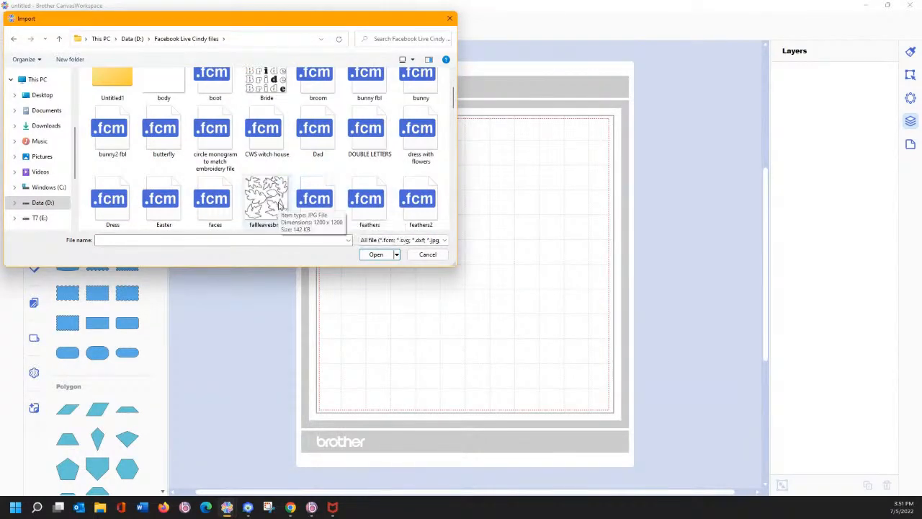
{"action": "scroll", "coordinate": [303, 205], "scroll_direction": "down", "scroll_amount": 2}
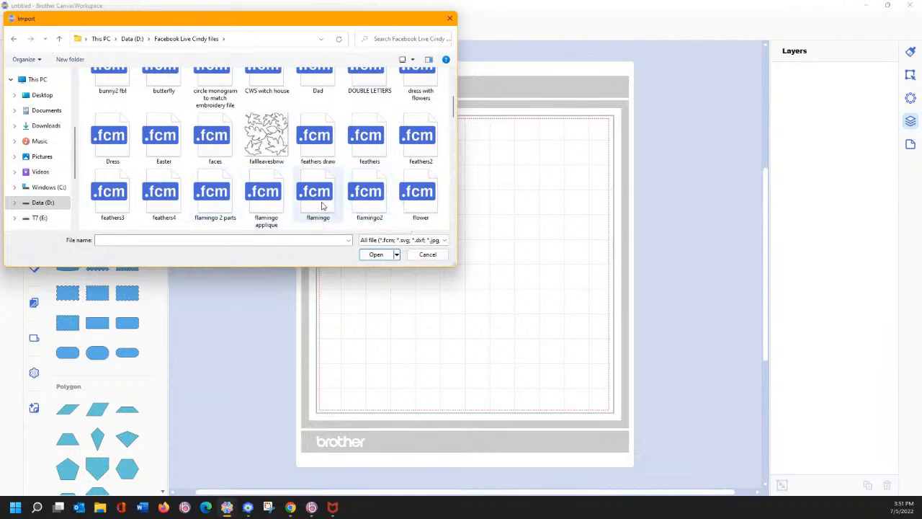
{"action": "scroll", "coordinate": [320, 206], "scroll_direction": "down", "scroll_amount": 2}
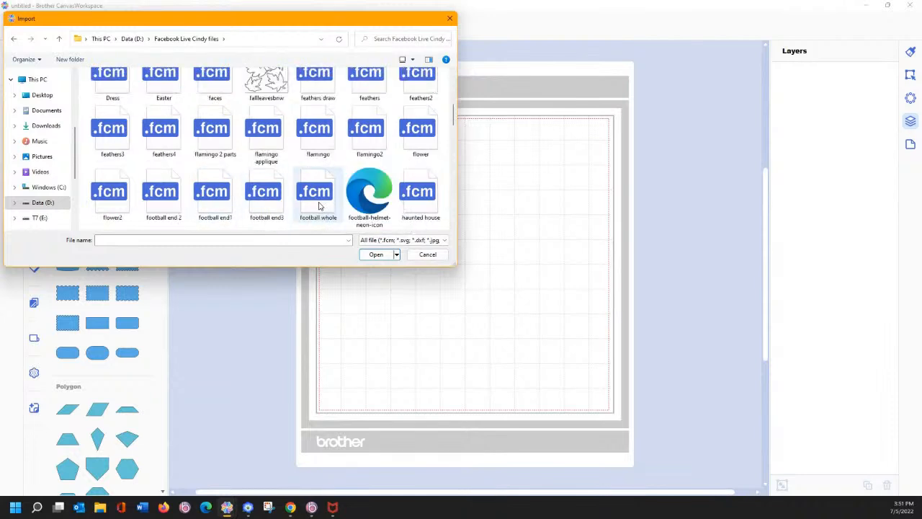
{"action": "left_click", "coordinate": [411, 146]}
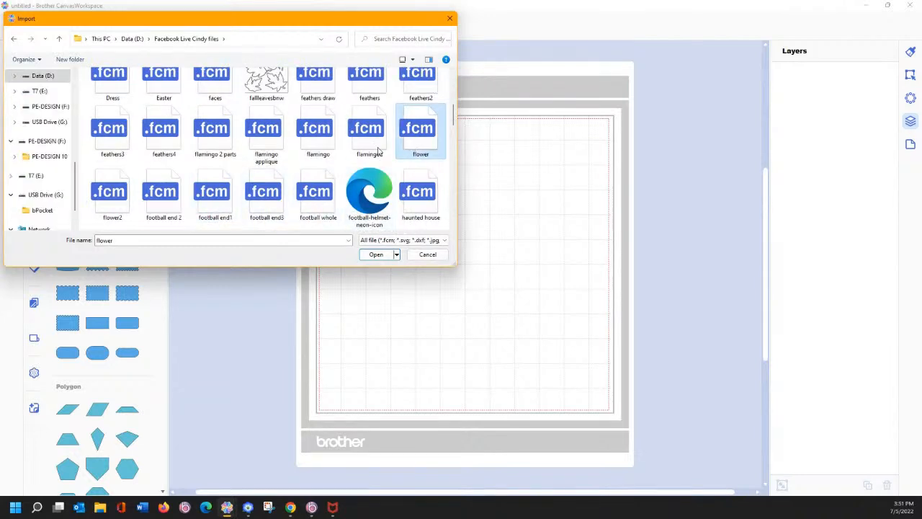
{"action": "left_click", "coordinate": [374, 254]}
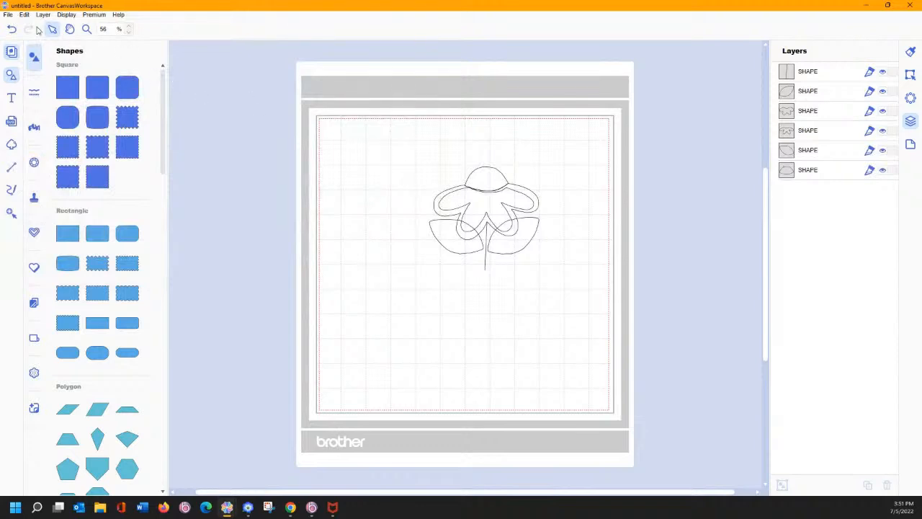
Start a new project, discarding the imported flower without saving.
{"action": "left_click", "coordinate": [8, 14]}
{"action": "left_click", "coordinate": [22, 22]}
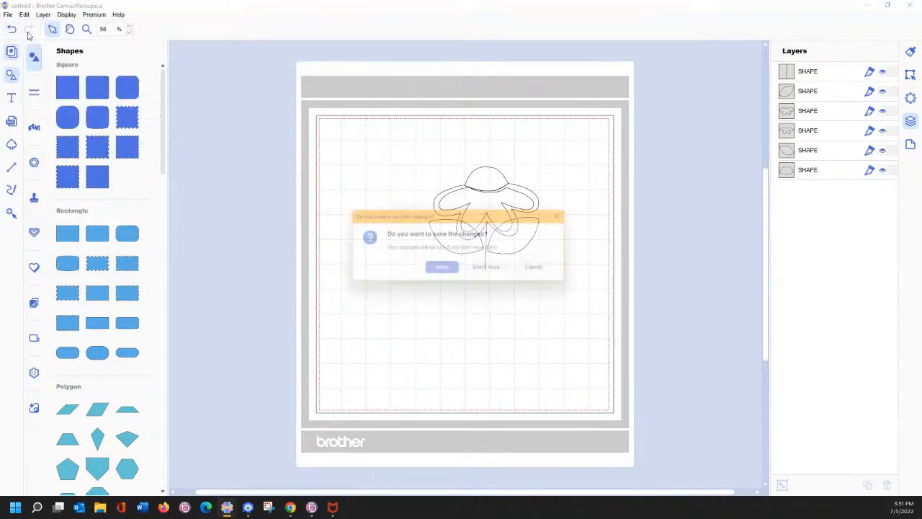
{"action": "left_click", "coordinate": [479, 271]}
Switch back to Pacesetter BES4 and export the artwork as FCM file flower applique into the presenter's Facebook Live files folder on D:.
{"action": "mouse_move", "coordinate": [311, 507]}
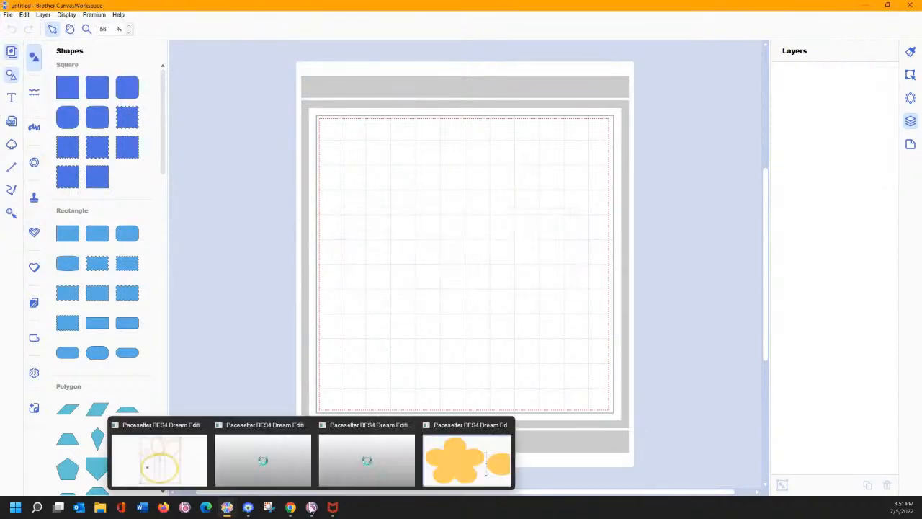
{"action": "left_click", "coordinate": [424, 465]}
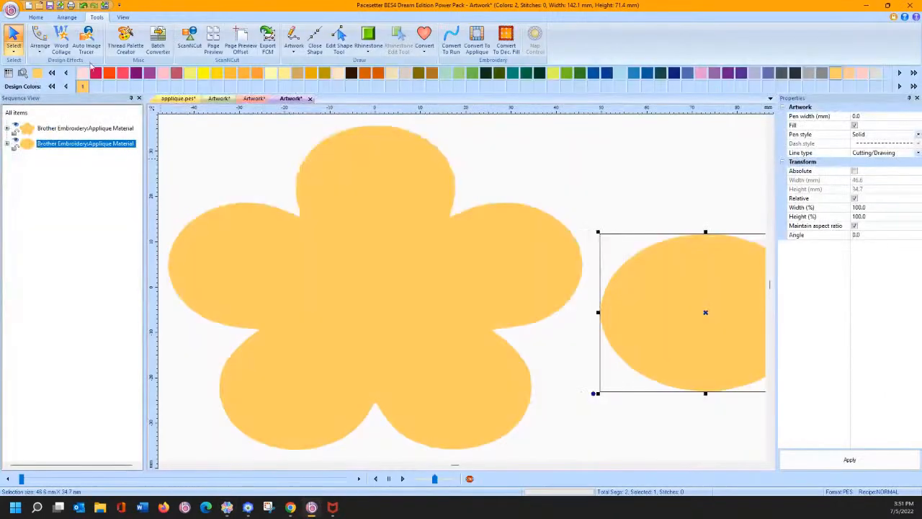
{"action": "left_click", "coordinate": [10, 11]}
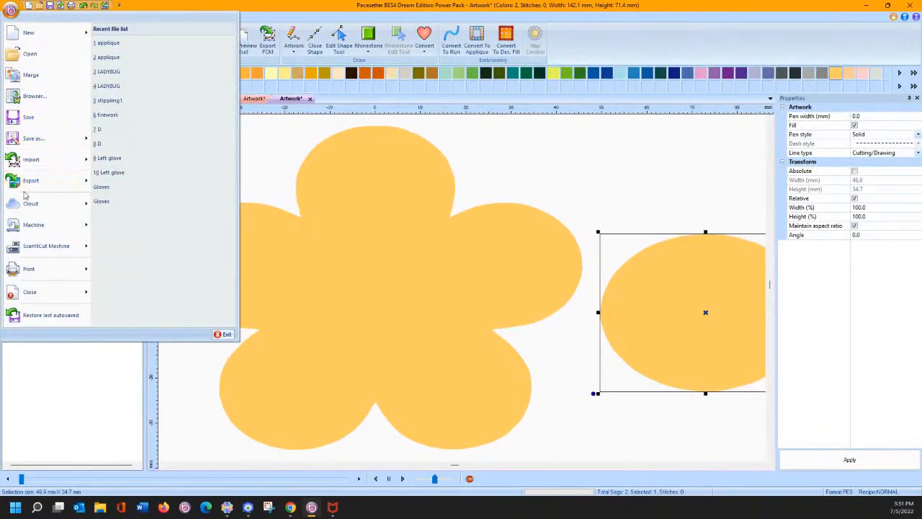
{"action": "mouse_move", "coordinate": [28, 184]}
{"action": "left_click", "coordinate": [349, 101]}
{"action": "left_click", "coordinate": [267, 46]}
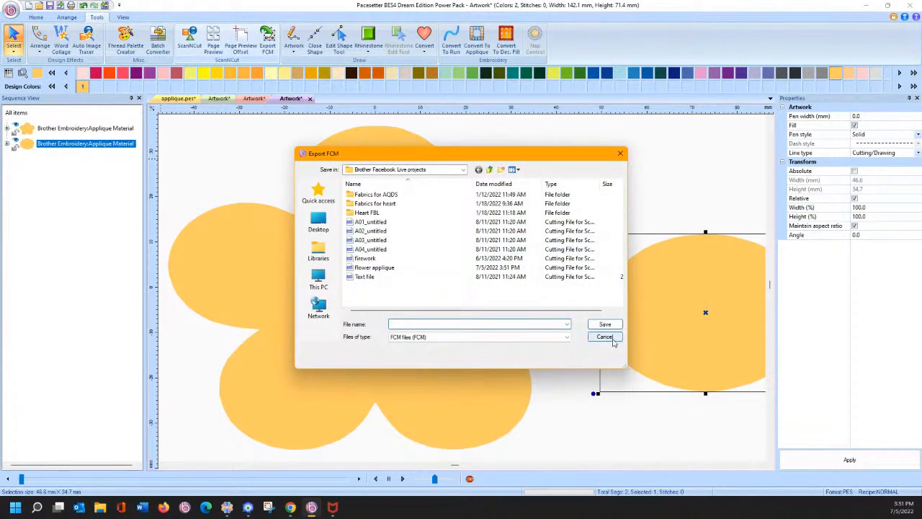
{"action": "left_click", "coordinate": [489, 169]}
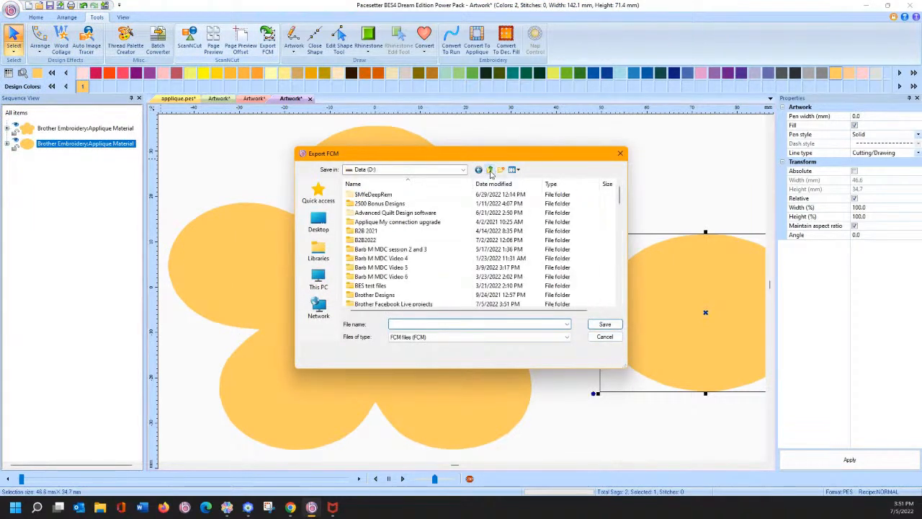
{"action": "scroll", "coordinate": [395, 259], "scroll_direction": "down", "scroll_amount": 8}
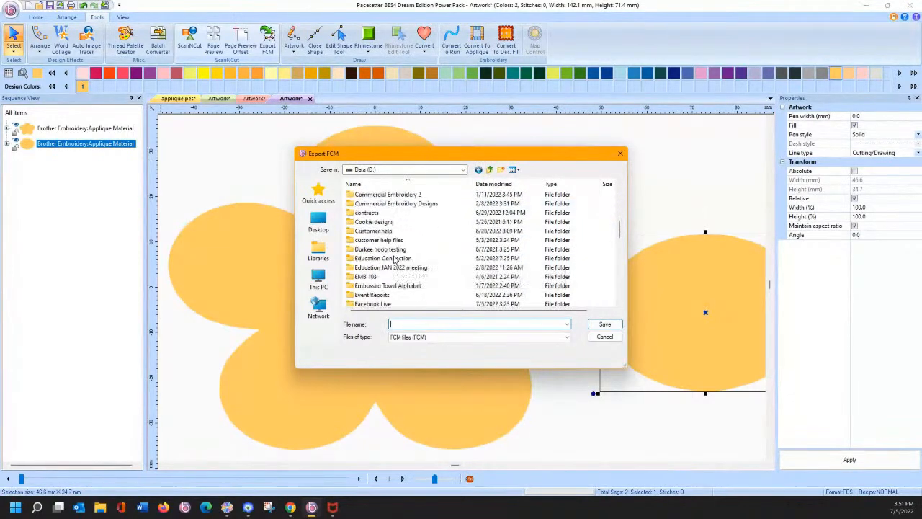
{"action": "scroll", "coordinate": [390, 202], "scroll_direction": "down", "scroll_amount": 3}
{"action": "double_click", "coordinate": [393, 267]}
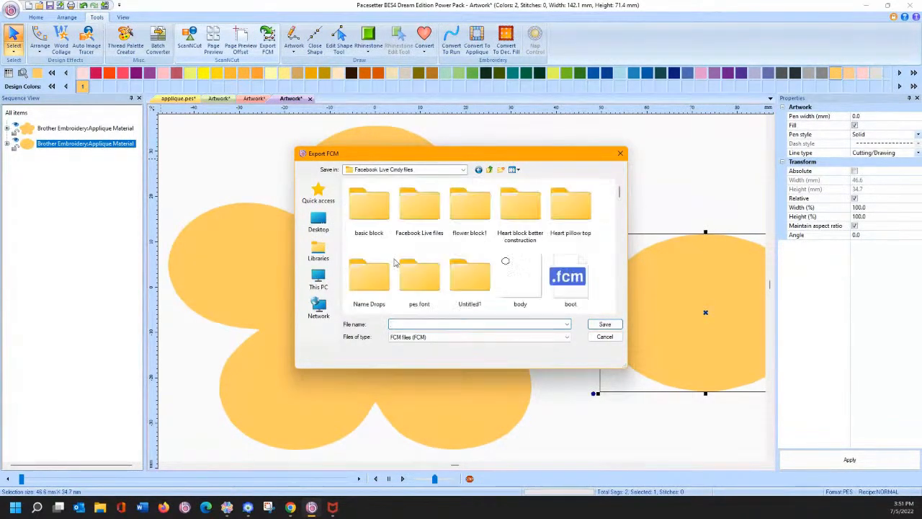
{"action": "type", "text": "flower applique"}
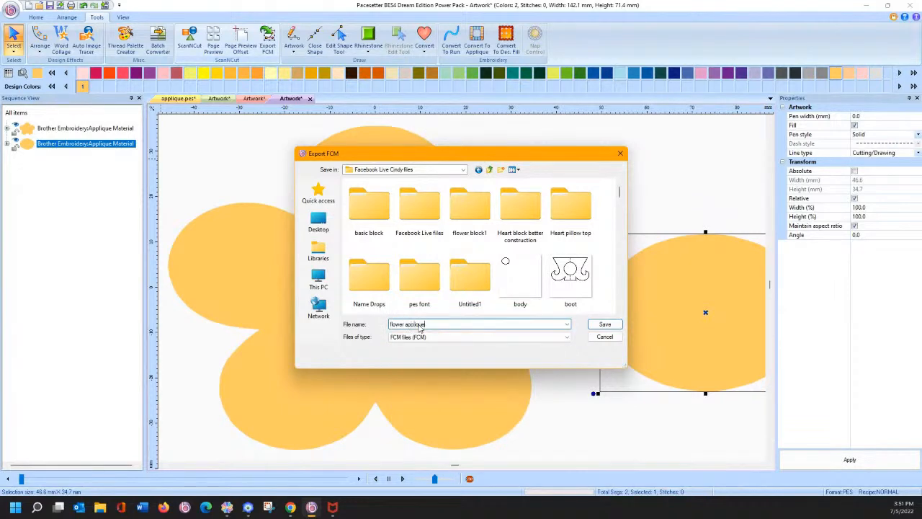
{"action": "left_click", "coordinate": [606, 324]}
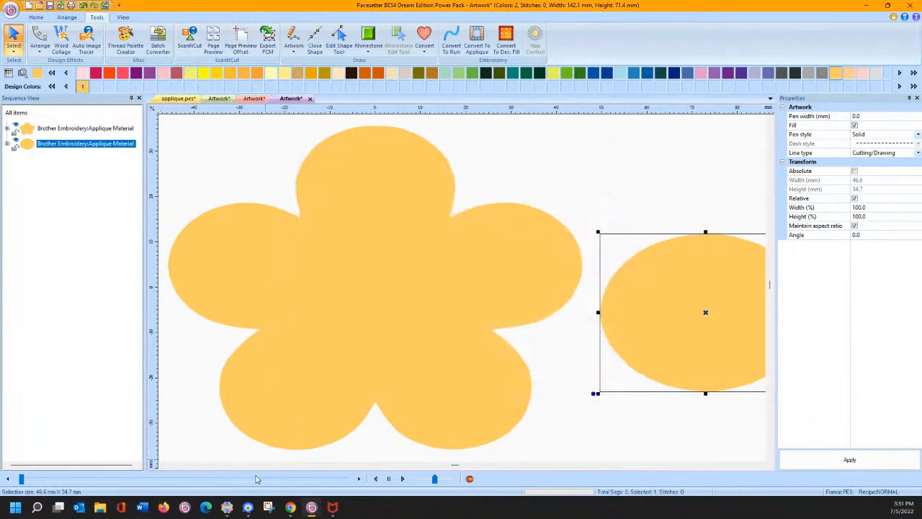
Switch to Brother CanvasWorkspace and import the flower applique FCM file from the computer onto the empty mat.
{"action": "mouse_move", "coordinate": [227, 507]}
{"action": "left_click", "coordinate": [185, 454]}
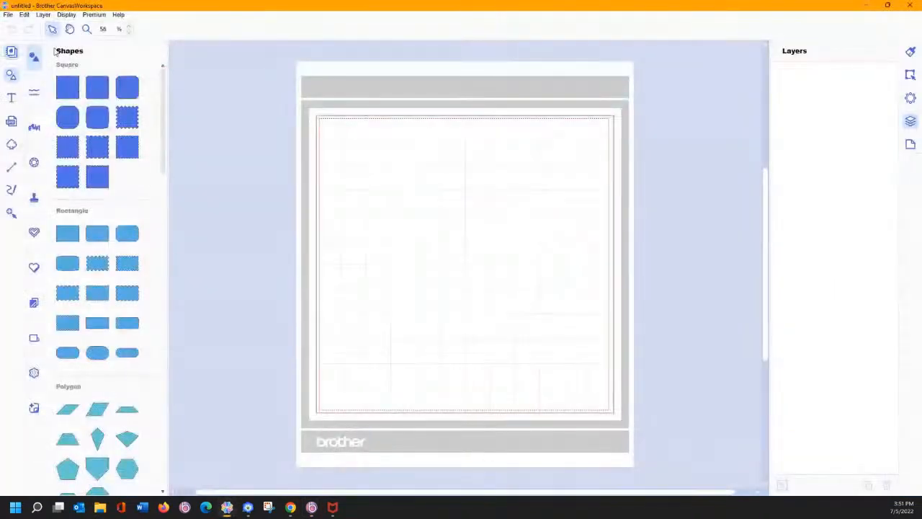
{"action": "left_click", "coordinate": [9, 15]}
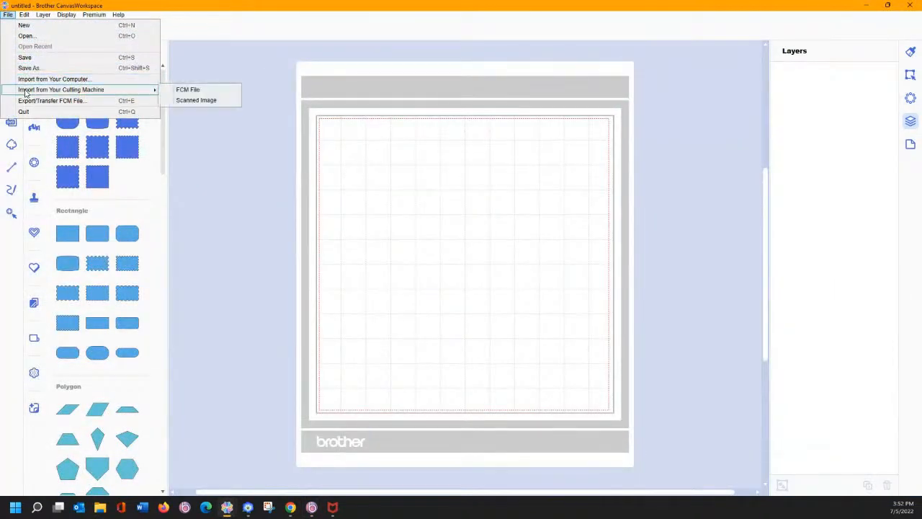
{"action": "left_click", "coordinate": [47, 79]}
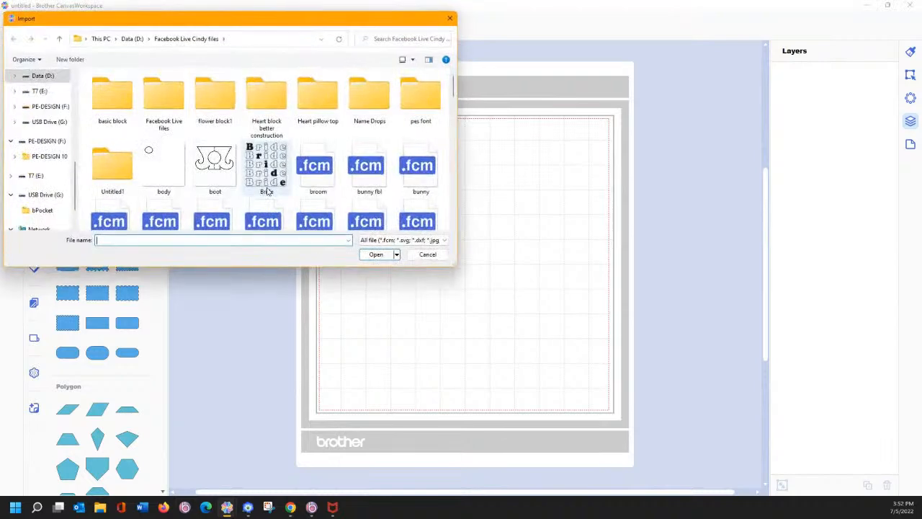
{"action": "scroll", "coordinate": [310, 192], "scroll_direction": "down", "scroll_amount": 2}
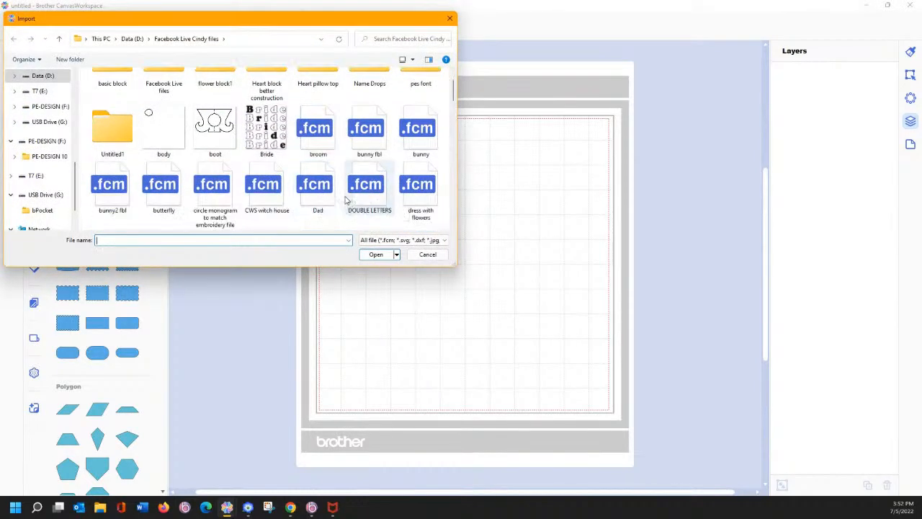
{"action": "scroll", "coordinate": [314, 206], "scroll_direction": "down", "scroll_amount": 1}
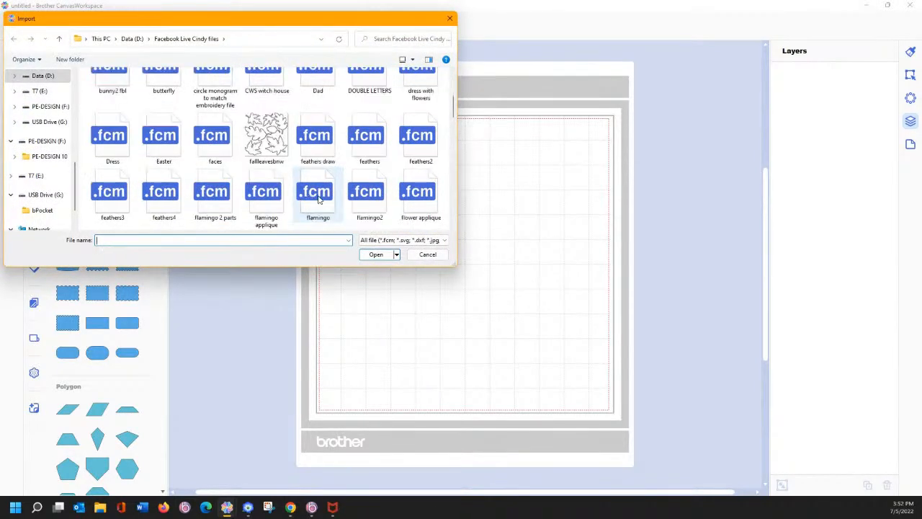
{"action": "left_click", "coordinate": [415, 201]}
{"action": "left_click", "coordinate": [376, 254]}
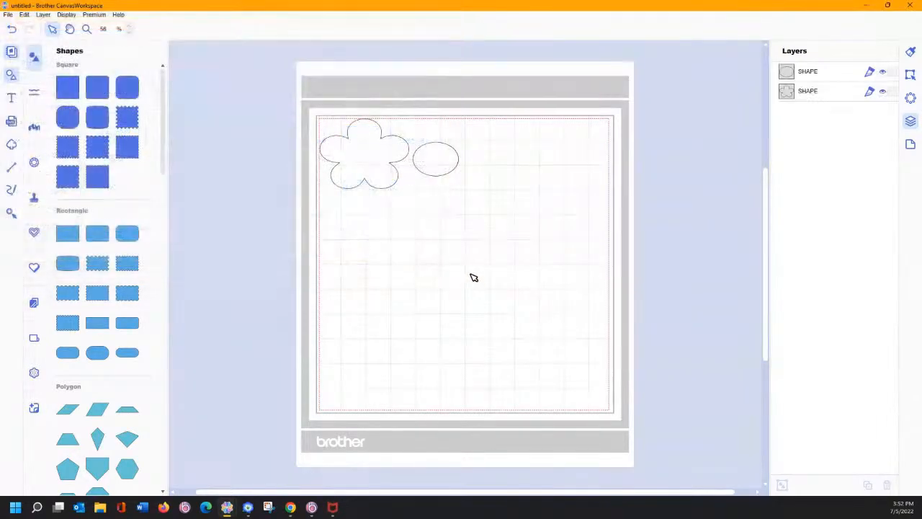
Move the oval and the flower apart toward the middle of the mat.
{"action": "left_click_drag", "start_coordinate": [425, 171], "coordinate": [513, 223]}
{"action": "left_click_drag", "start_coordinate": [354, 170], "coordinate": [411, 244]}
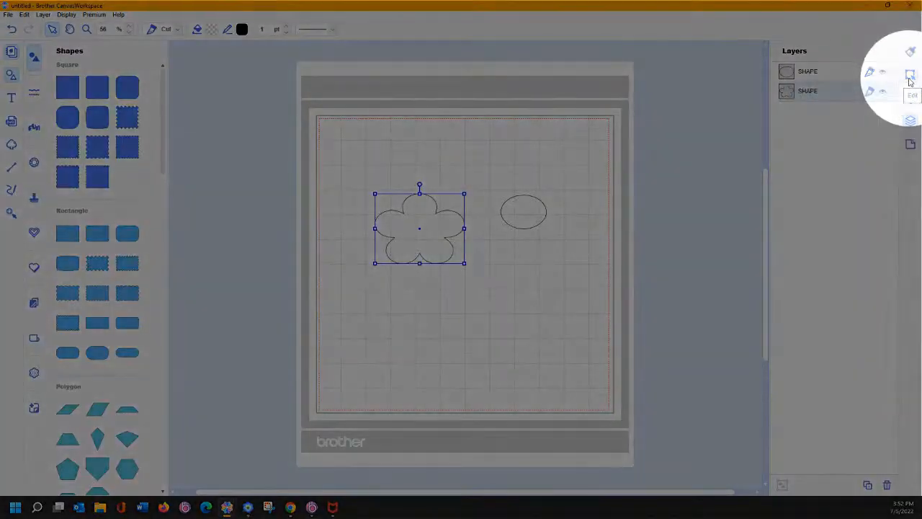
{"action": "left_click", "coordinate": [910, 76]}
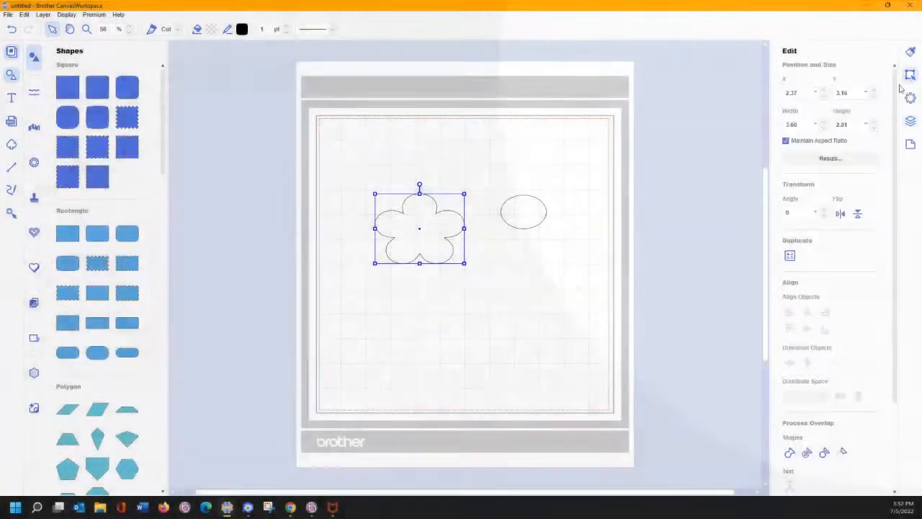
{"action": "scroll", "coordinate": [829, 368], "scroll_direction": "down", "scroll_amount": 3}
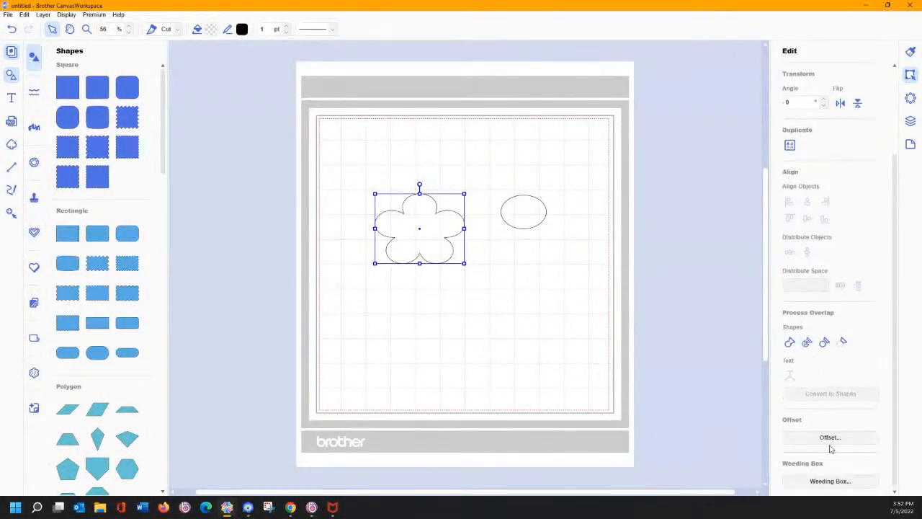
{"action": "left_click", "coordinate": [830, 438]}
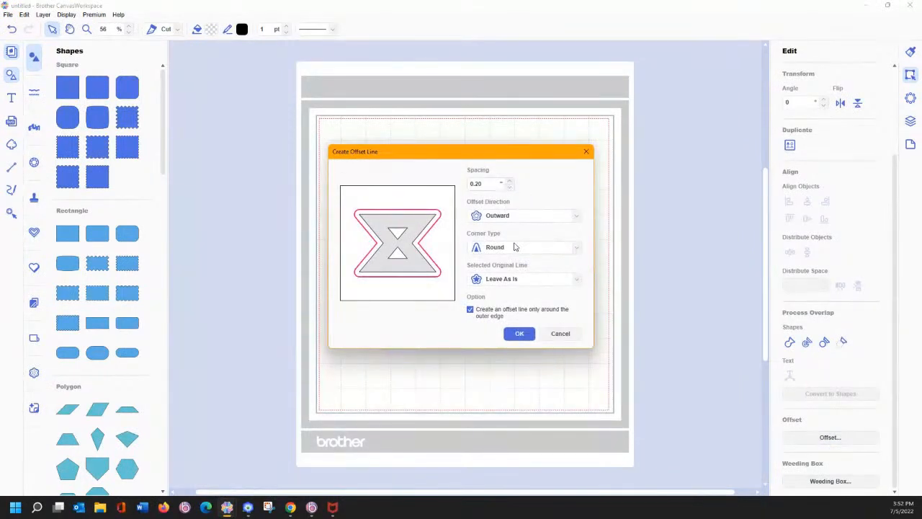
{"action": "left_click", "coordinate": [568, 338]}
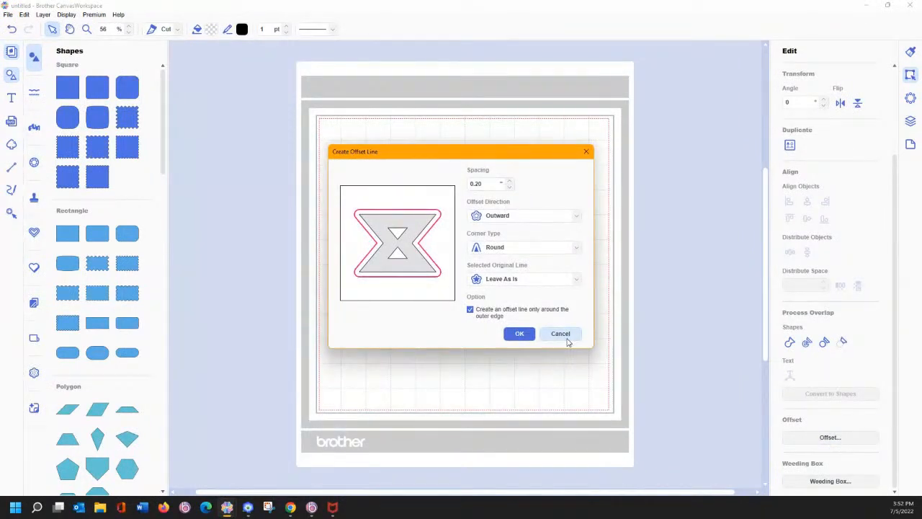
Change the artboard's ruler unit from inches to mm.
{"action": "left_click", "coordinate": [910, 145]}
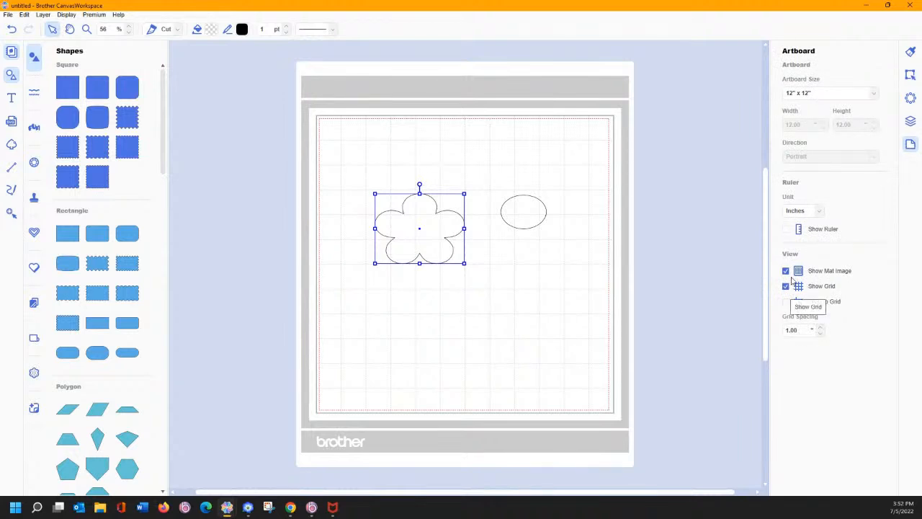
{"action": "left_click", "coordinate": [803, 211]}
{"action": "left_click", "coordinate": [792, 229]}
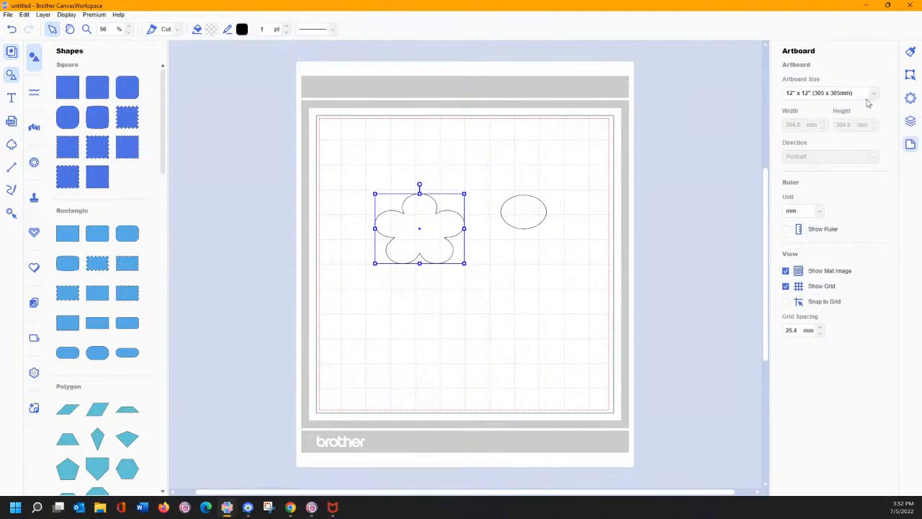
Try to create a 1.0 mm outward offset line with round corners around the flower, deleting the original line.
{"action": "left_click", "coordinate": [911, 75]}
{"action": "scroll", "coordinate": [818, 315], "scroll_direction": "down", "scroll_amount": 3}
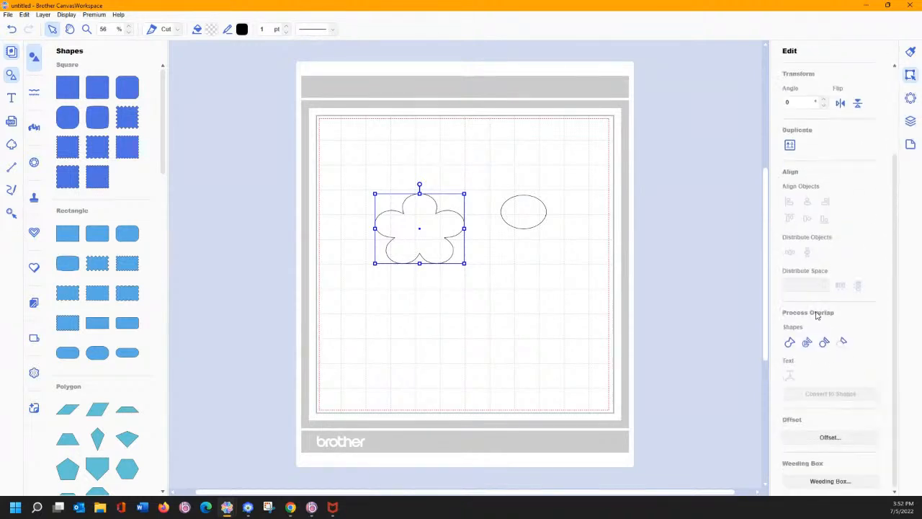
{"action": "left_click", "coordinate": [833, 438]}
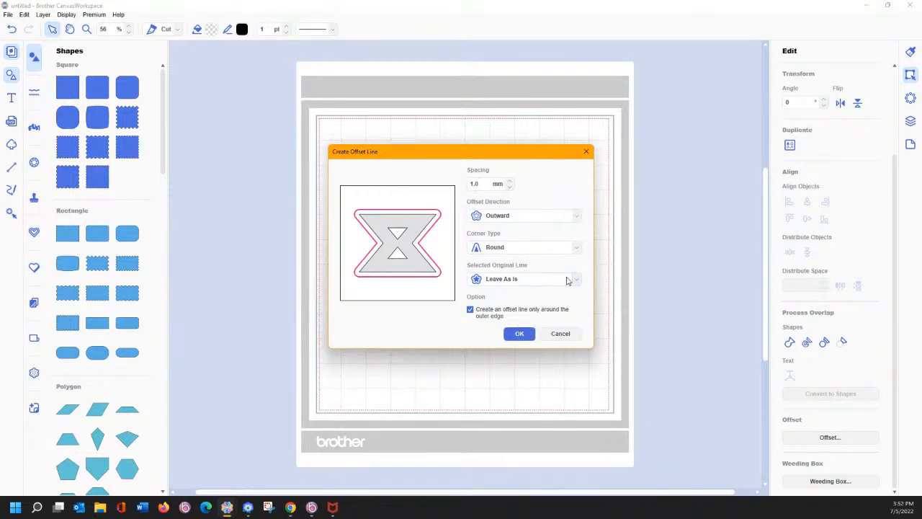
{"action": "left_click", "coordinate": [577, 280]}
{"action": "left_click", "coordinate": [529, 306]}
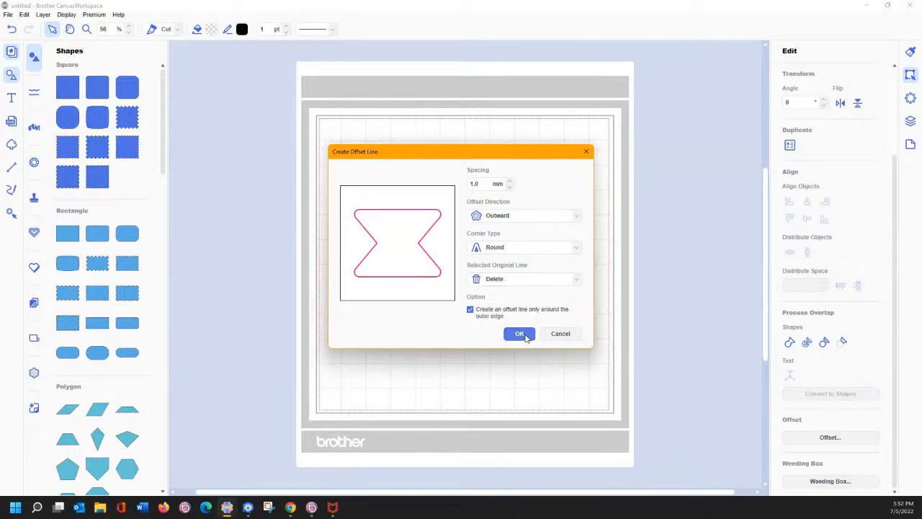
{"action": "left_click", "coordinate": [522, 335]}
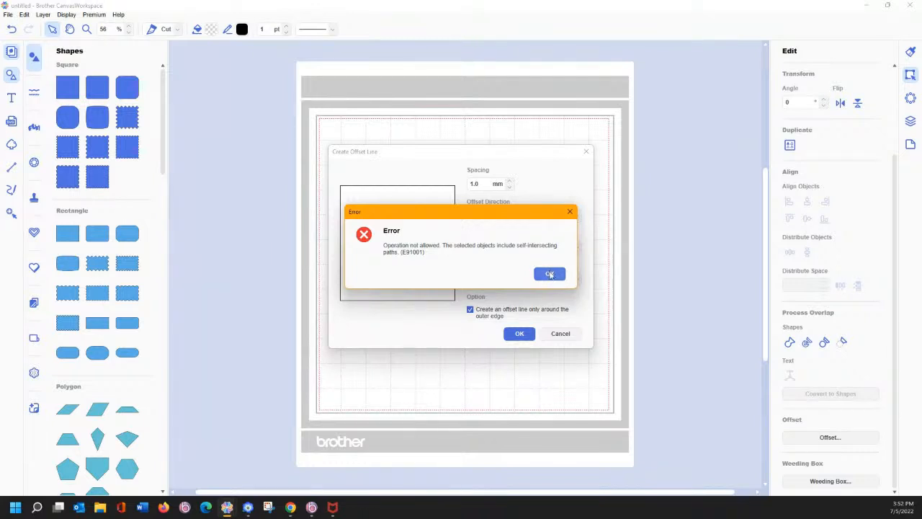
{"action": "left_click", "coordinate": [549, 275]}
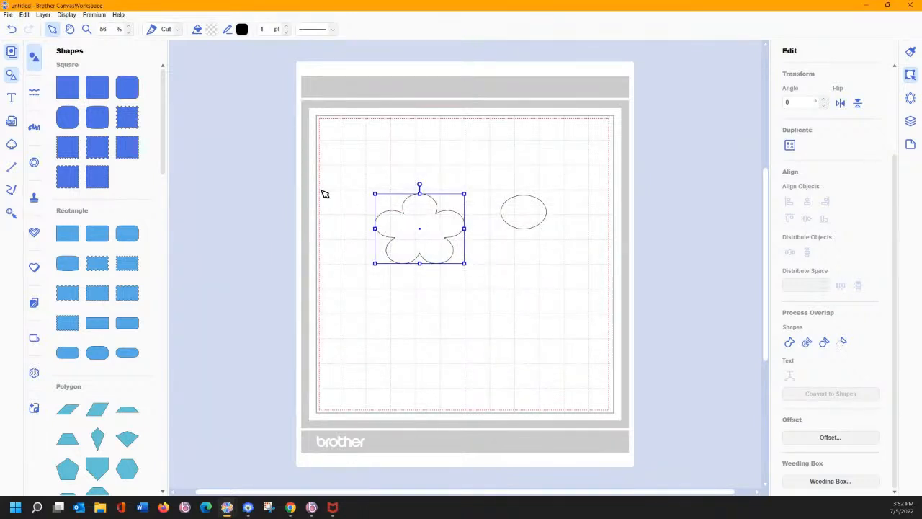
Delete the stray self-intersecting path points at the flower's lower-right notch.
{"action": "left_click", "coordinate": [86, 28]}
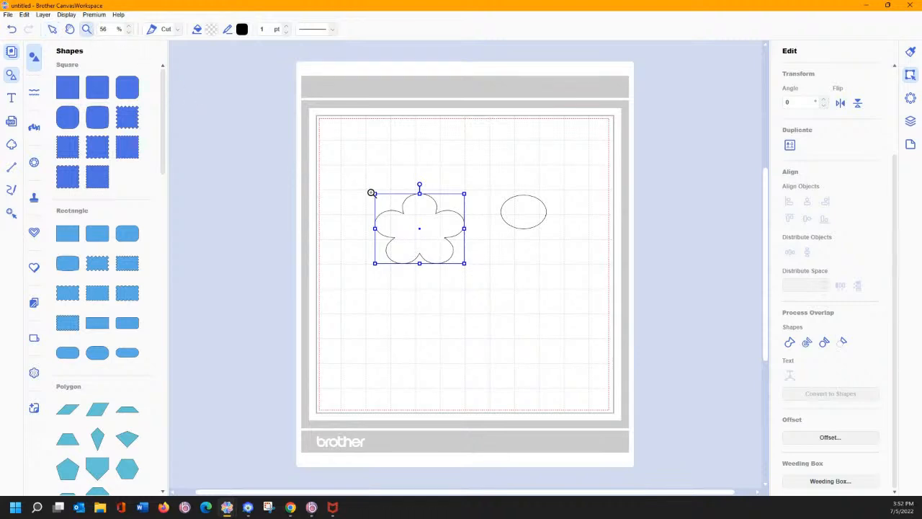
{"action": "left_click_drag", "start_coordinate": [373, 194], "coordinate": [470, 275]}
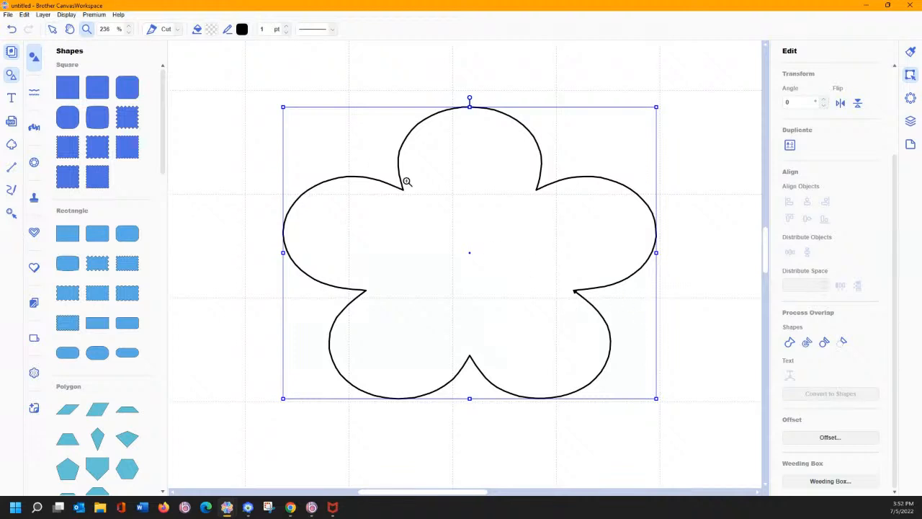
{"action": "left_click", "coordinate": [52, 29]}
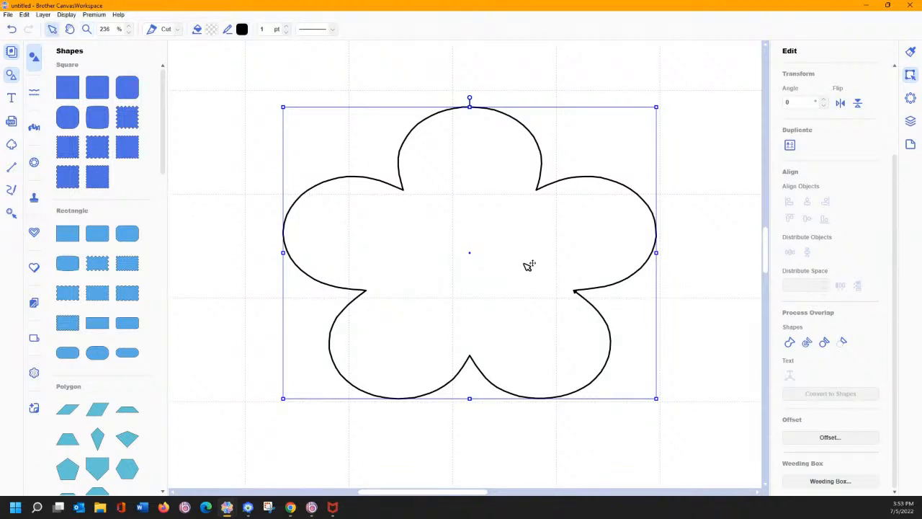
{"action": "double_click", "coordinate": [584, 299]}
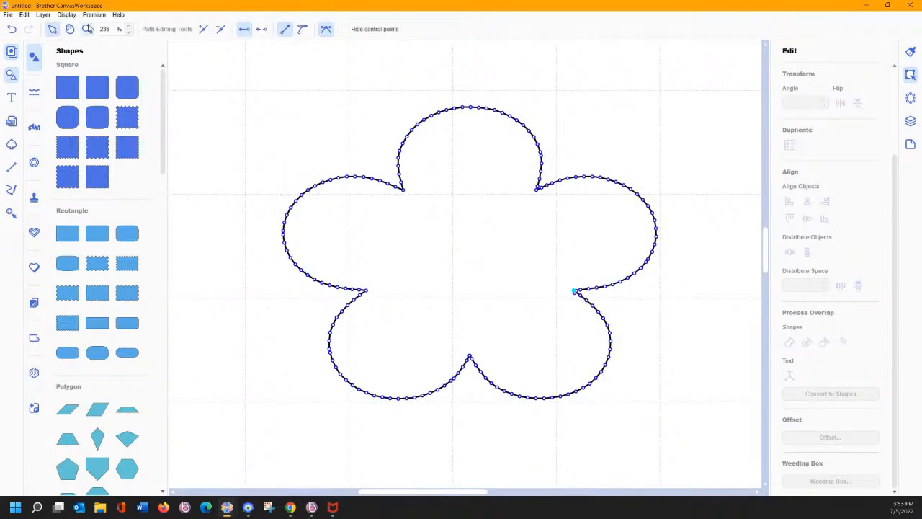
{"action": "left_click", "coordinate": [87, 28]}
{"action": "left_click_drag", "start_coordinate": [567, 276], "coordinate": [608, 310]}
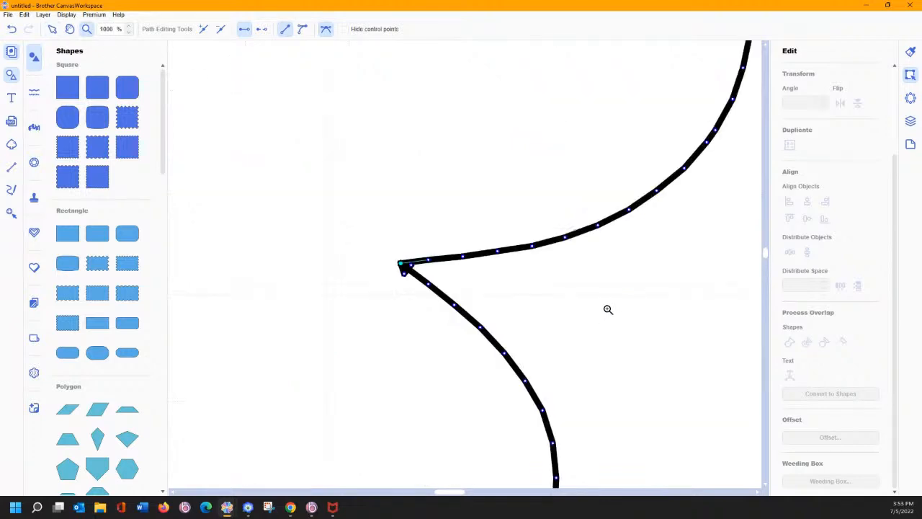
{"action": "left_click", "coordinate": [52, 29]}
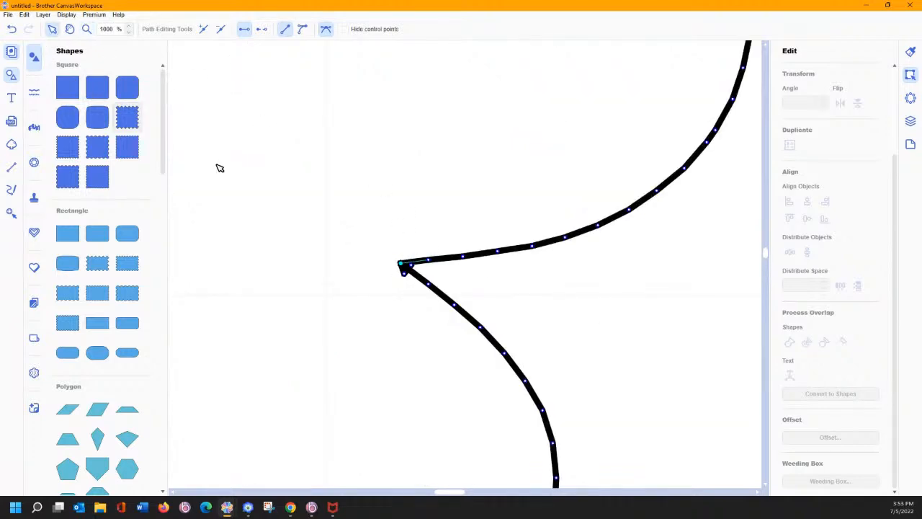
{"action": "right_click", "coordinate": [406, 278]}
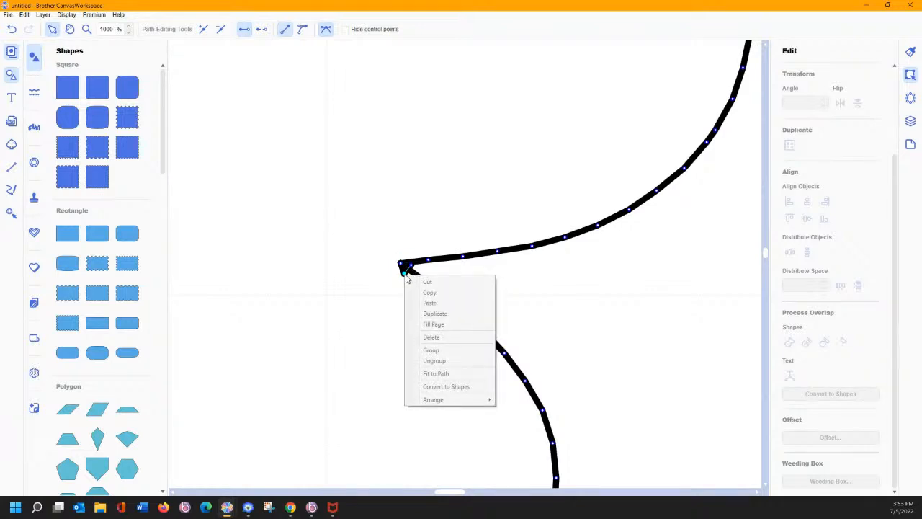
{"action": "left_click", "coordinate": [220, 30]}
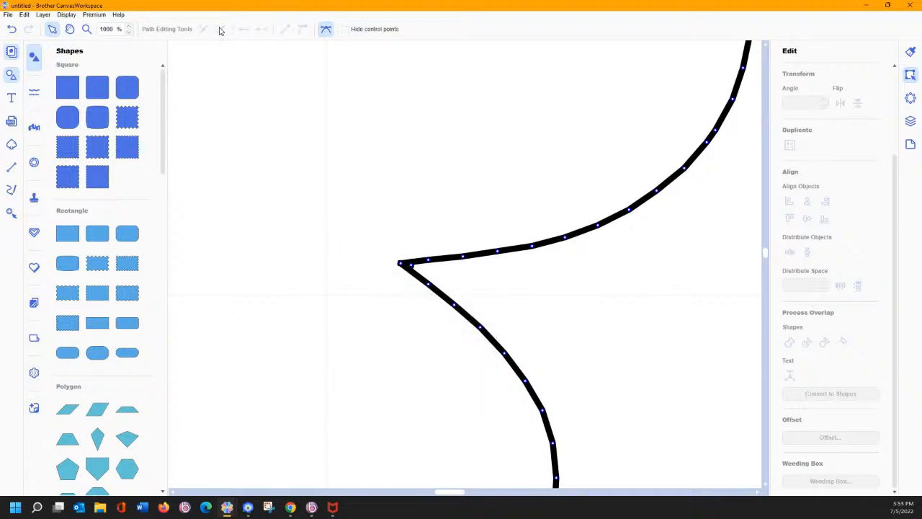
{"action": "left_click", "coordinate": [411, 265]}
{"action": "left_click", "coordinate": [244, 30]}
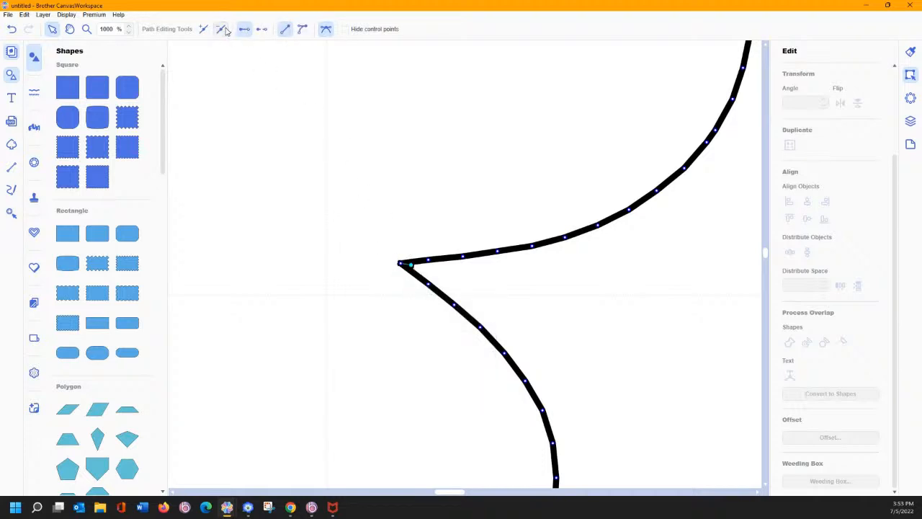
{"action": "right_click", "coordinate": [335, 177]}
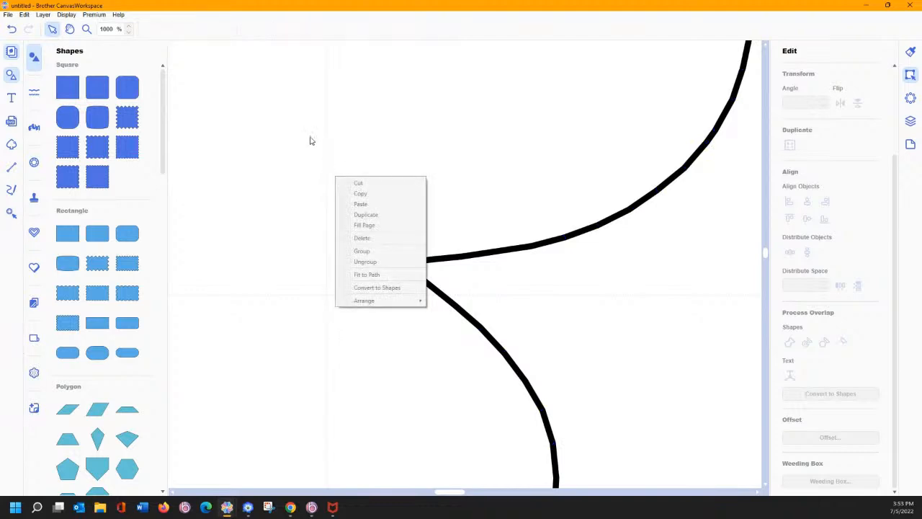
Offset the flower outline outward by 1.0 mm with round corners, deleting the original line.
{"action": "left_click", "coordinate": [582, 249]}
{"action": "left_click", "coordinate": [583, 238]}
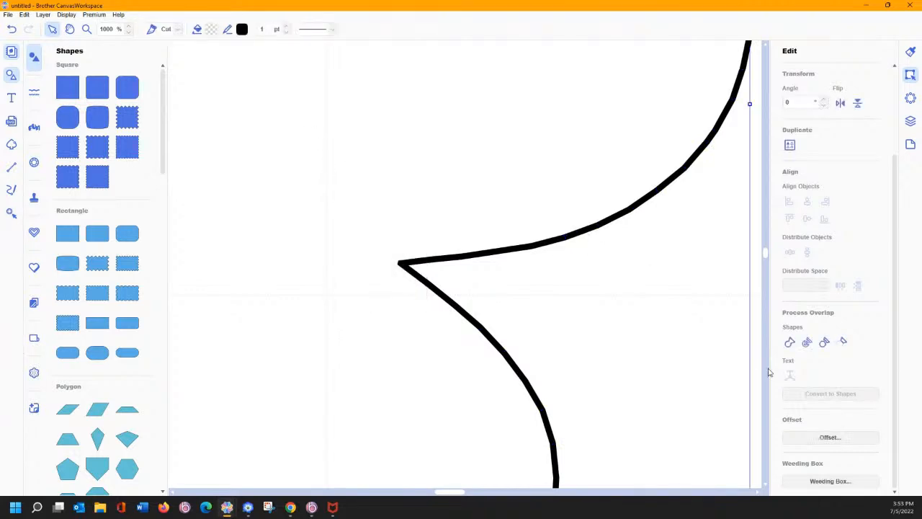
{"action": "left_click", "coordinate": [829, 437]}
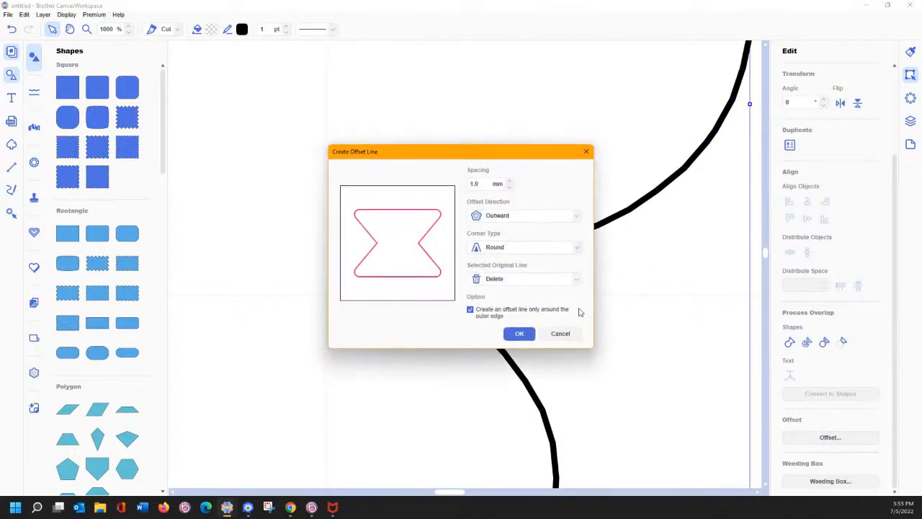
{"action": "left_click", "coordinate": [531, 335]}
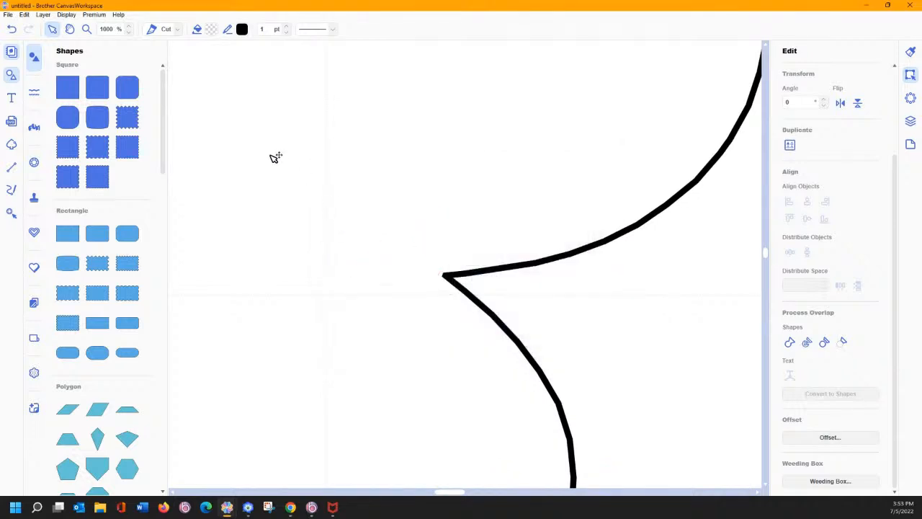
Try to offset the oval outward by 1.0 mm with round corners, deleting the original line.
{"action": "double_click", "coordinate": [87, 30]}
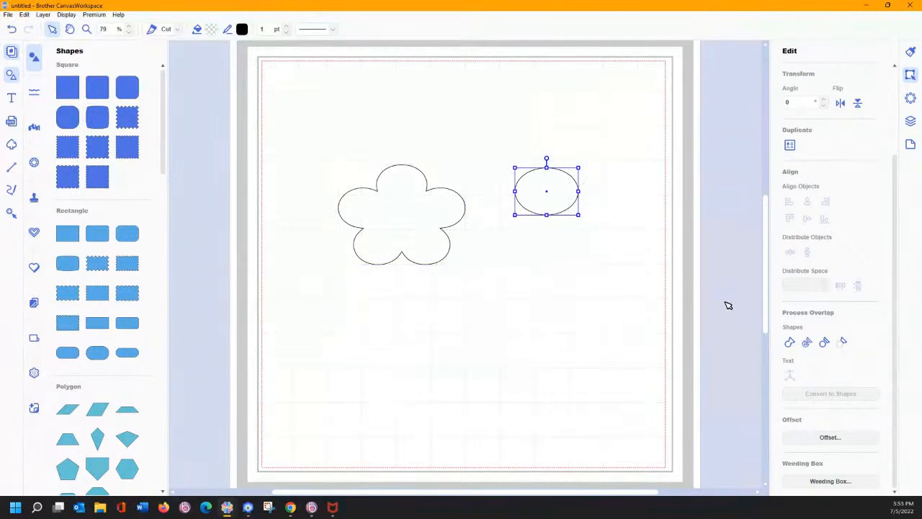
{"action": "left_click", "coordinate": [829, 439]}
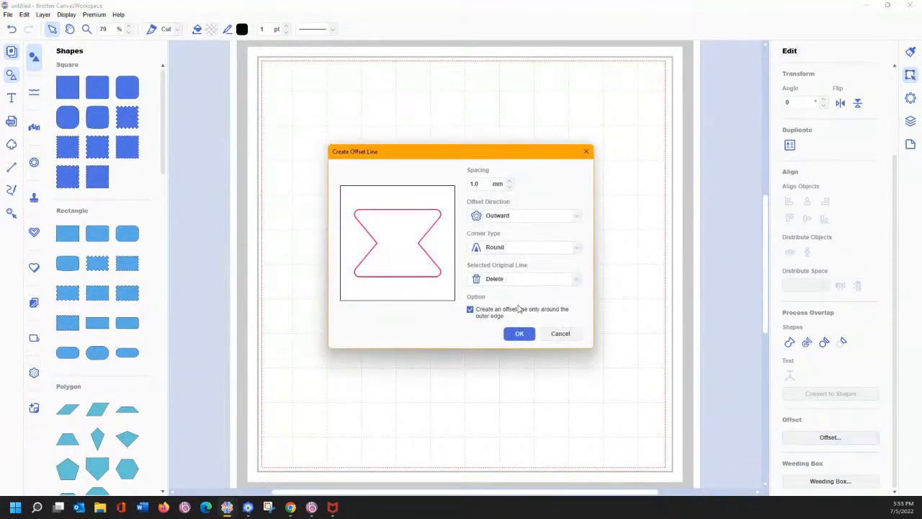
{"action": "left_click", "coordinate": [520, 334]}
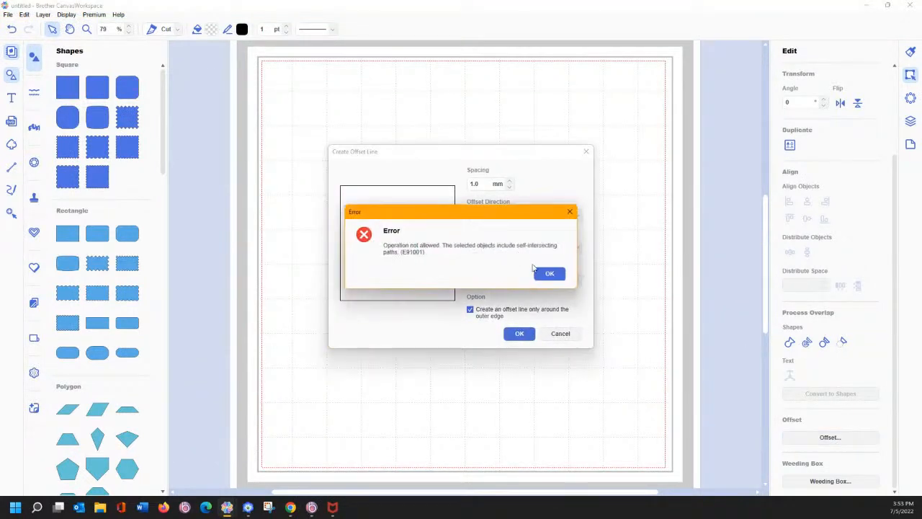
{"action": "left_click", "coordinate": [546, 272]}
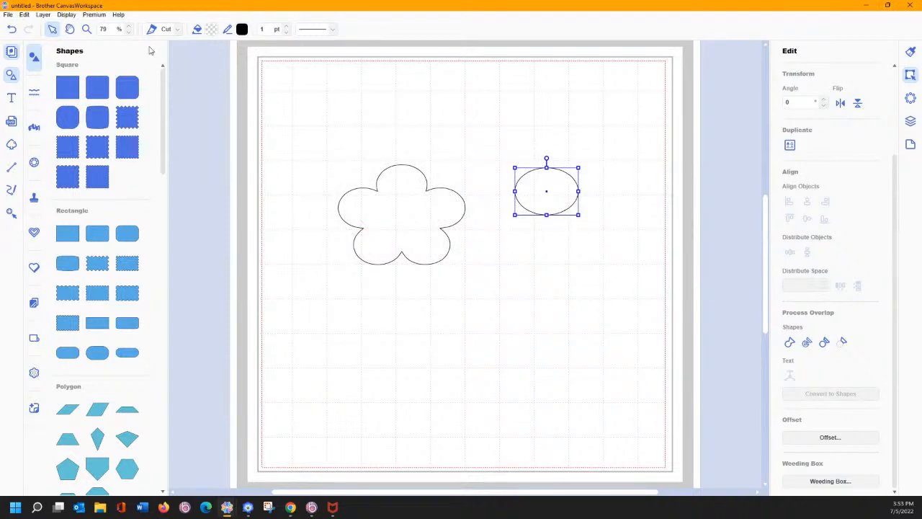
Delete the two stray self-intersecting path points on the oval's lower-right edge.
{"action": "left_click_drag", "start_coordinate": [504, 148], "coordinate": [611, 241]}
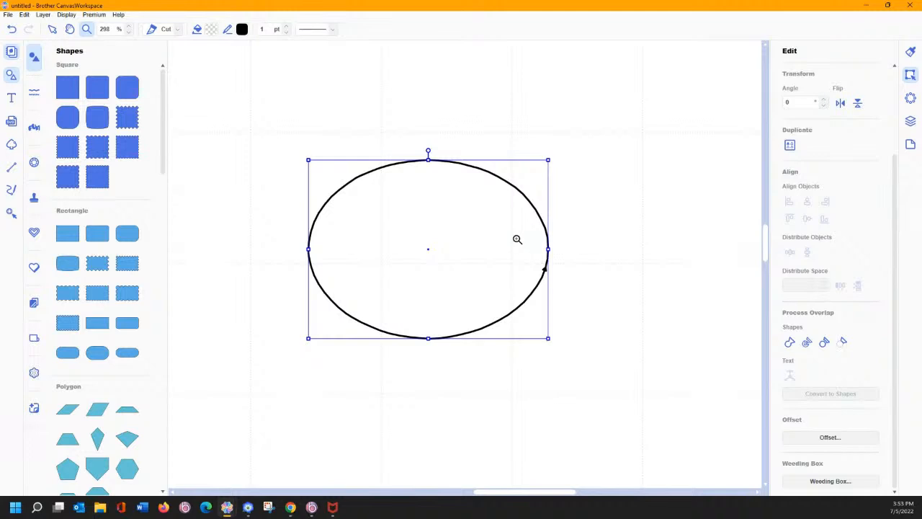
{"action": "left_click_drag", "start_coordinate": [518, 239], "coordinate": [574, 298]}
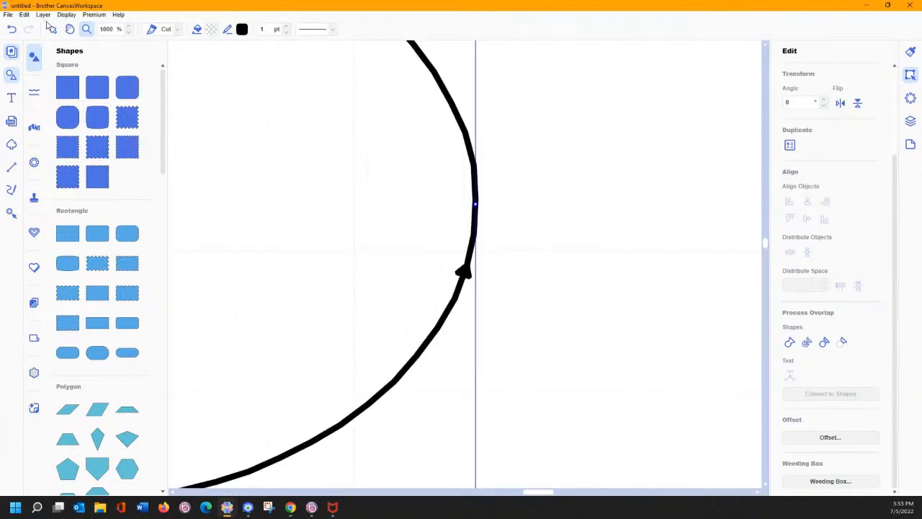
{"action": "left_click", "coordinate": [51, 29]}
{"action": "double_click", "coordinate": [467, 272]}
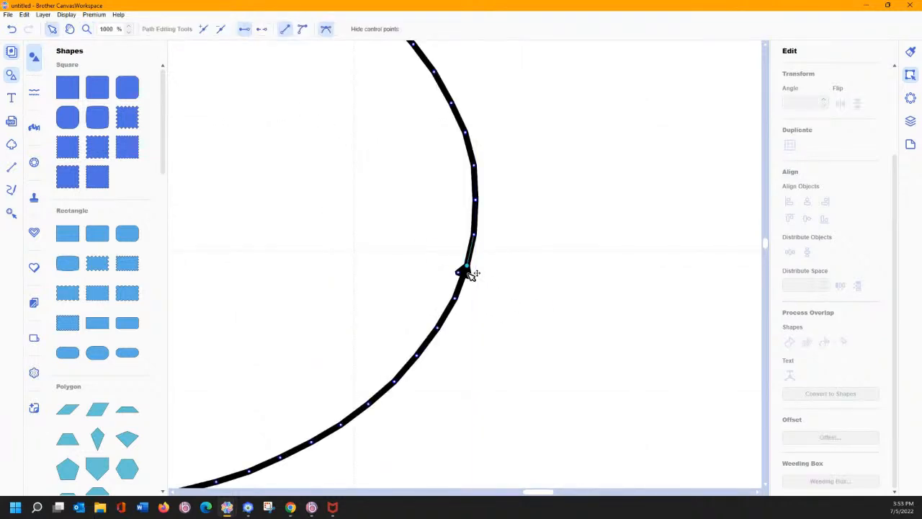
{"action": "left_click", "coordinate": [466, 274]}
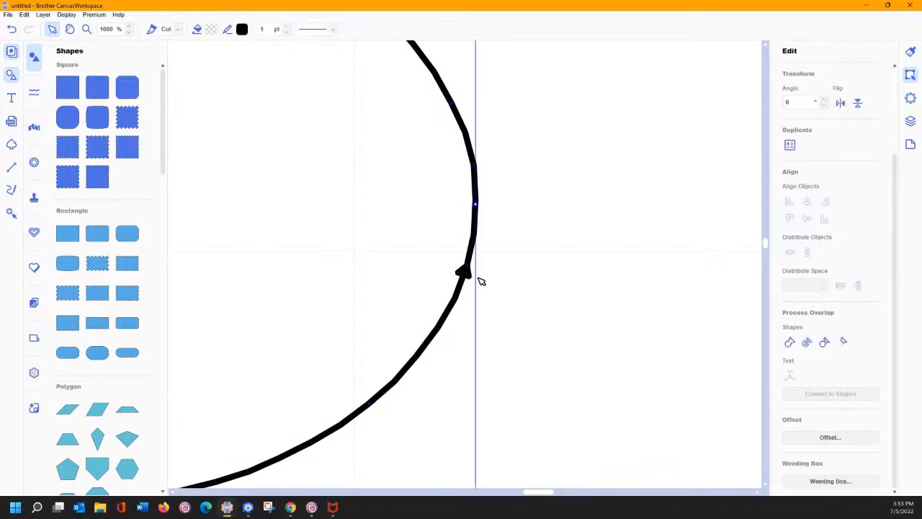
{"action": "double_click", "coordinate": [475, 277]}
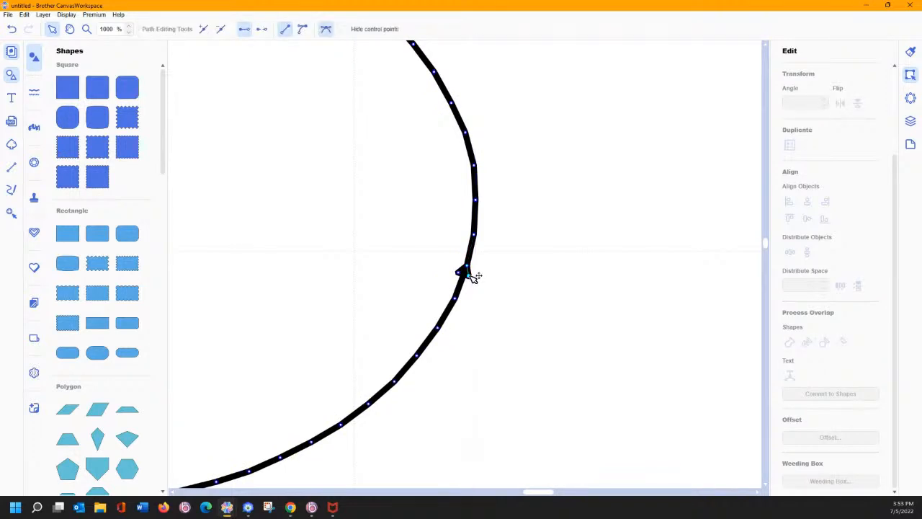
{"action": "left_click", "coordinate": [221, 34]}
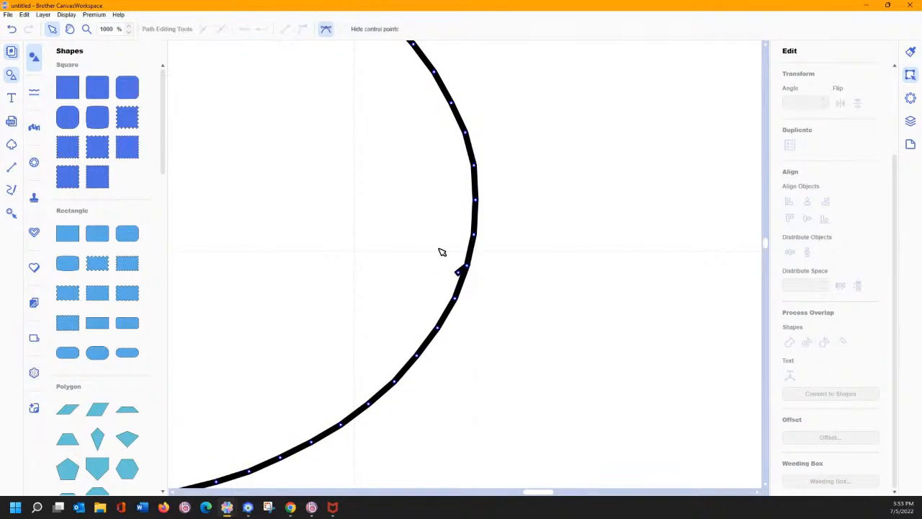
{"action": "left_click", "coordinate": [461, 274]}
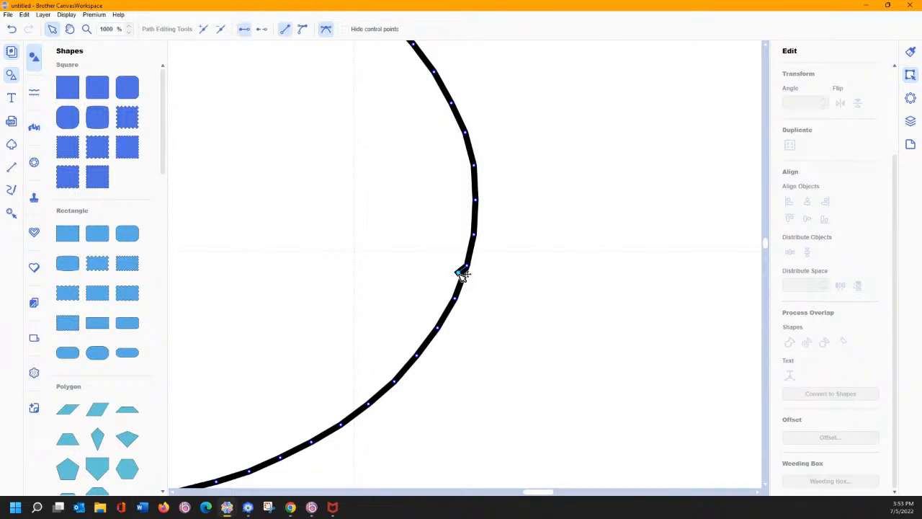
{"action": "left_click", "coordinate": [219, 31]}
{"action": "left_click", "coordinate": [474, 176]}
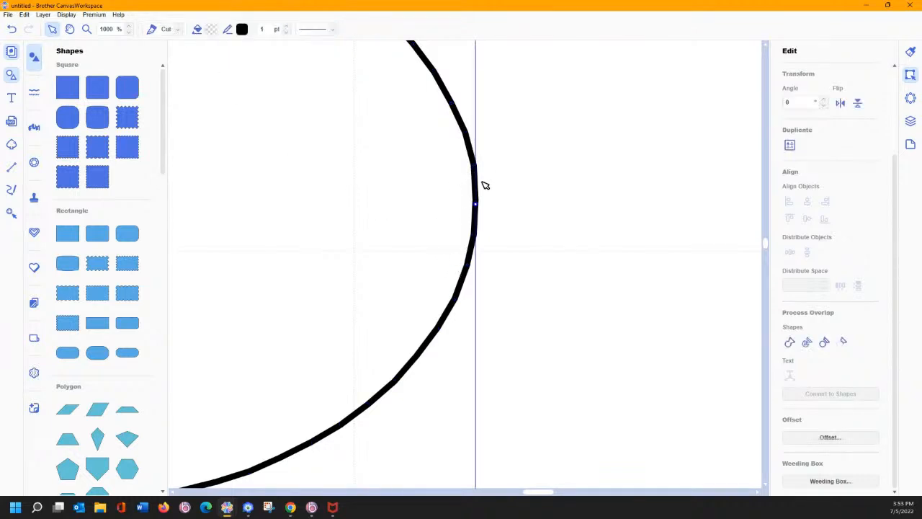
Offset the cleaned oval outward by 1.0 mm with round corners, deleting the original line.
{"action": "left_click", "coordinate": [828, 437]}
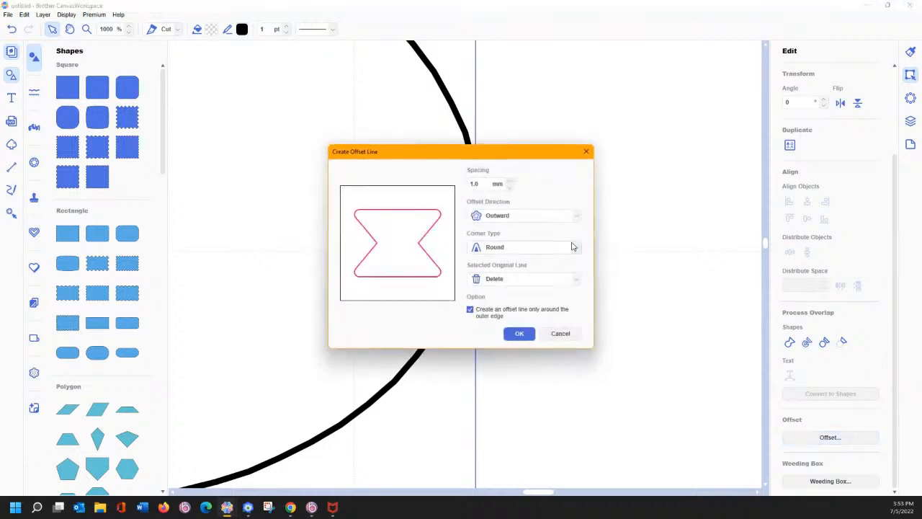
{"action": "left_click", "coordinate": [520, 333]}
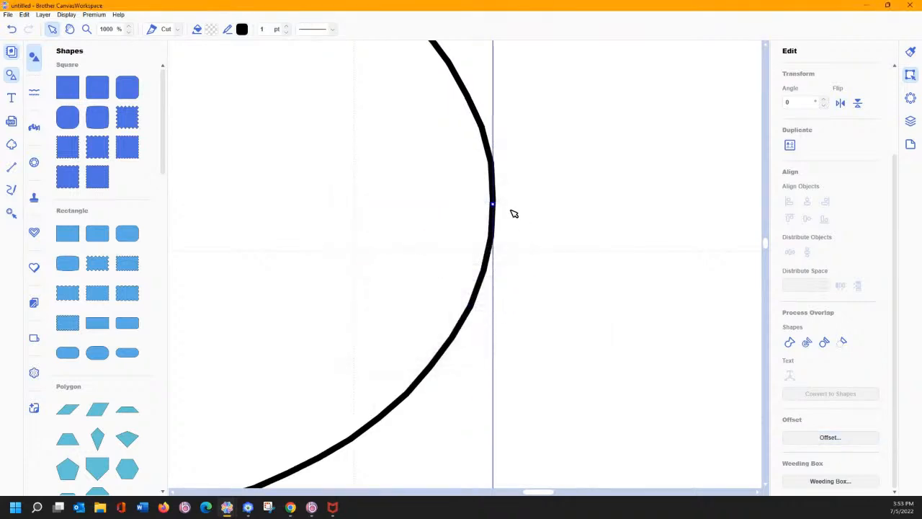
{"action": "double_click", "coordinate": [90, 32]}
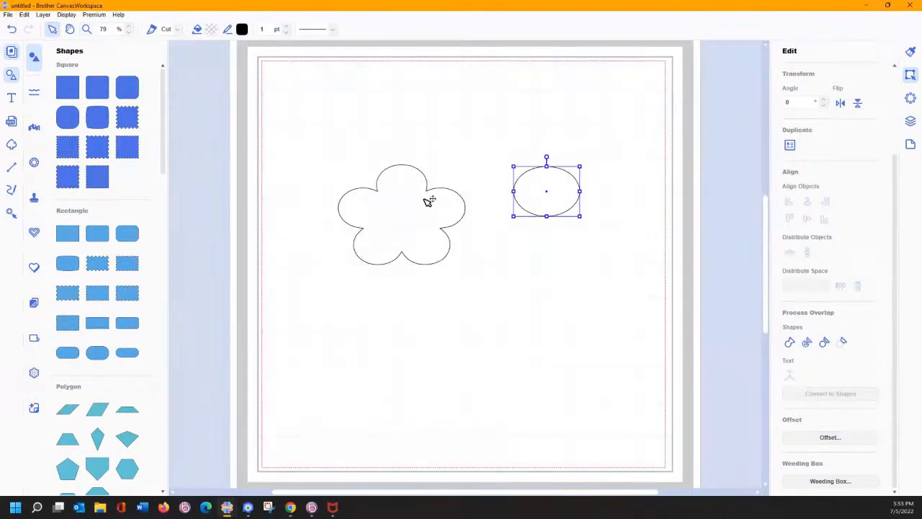
{"action": "left_click", "coordinate": [486, 298]}
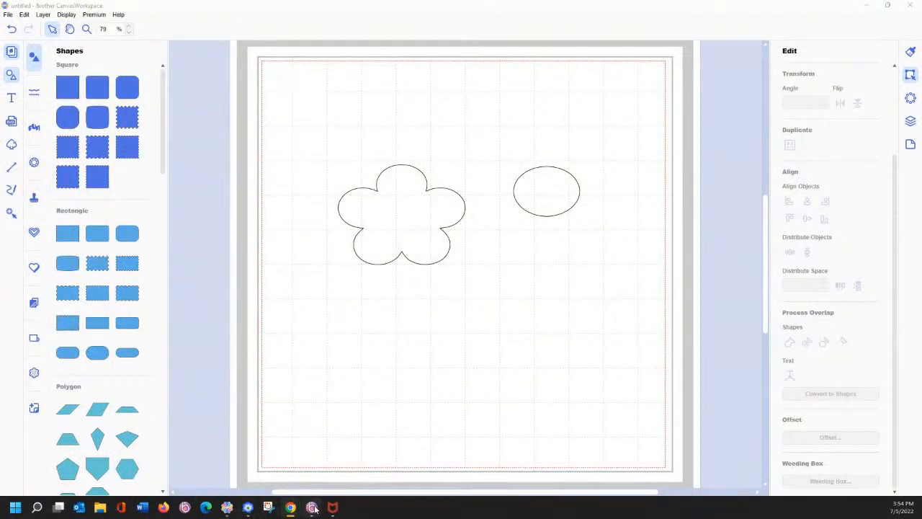
Switch to the artwork design in Pacesetter BES4 and turn off the oval's fill.
{"action": "mouse_move", "coordinate": [313, 509]}
{"action": "left_click", "coordinate": [433, 461]}
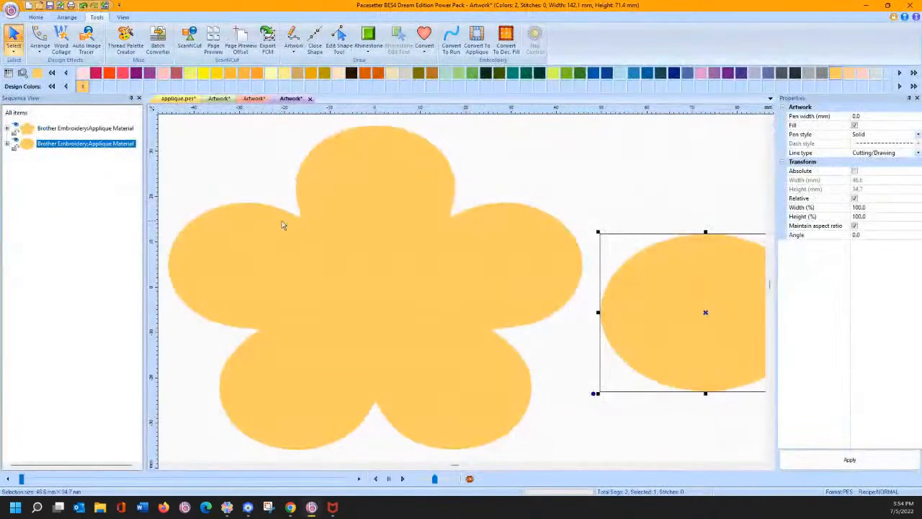
{"action": "left_click", "coordinate": [855, 125]}
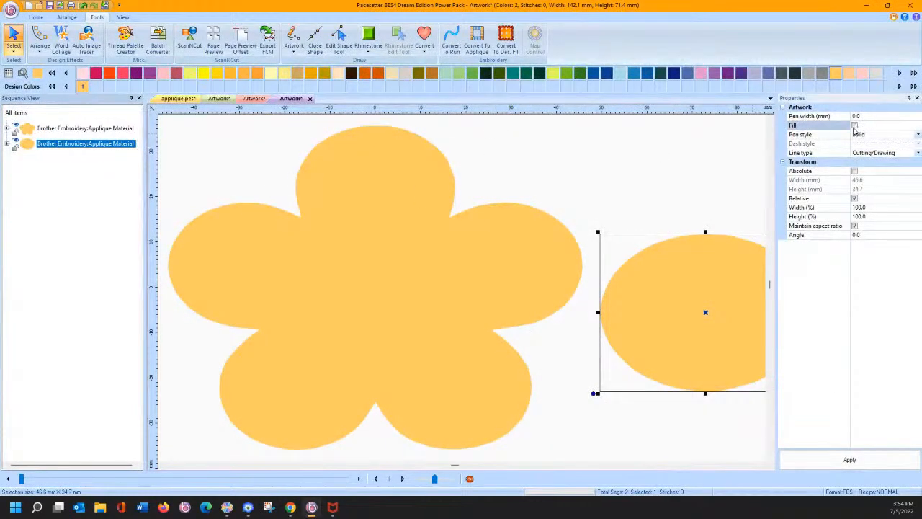
{"action": "left_click", "coordinate": [850, 460]}
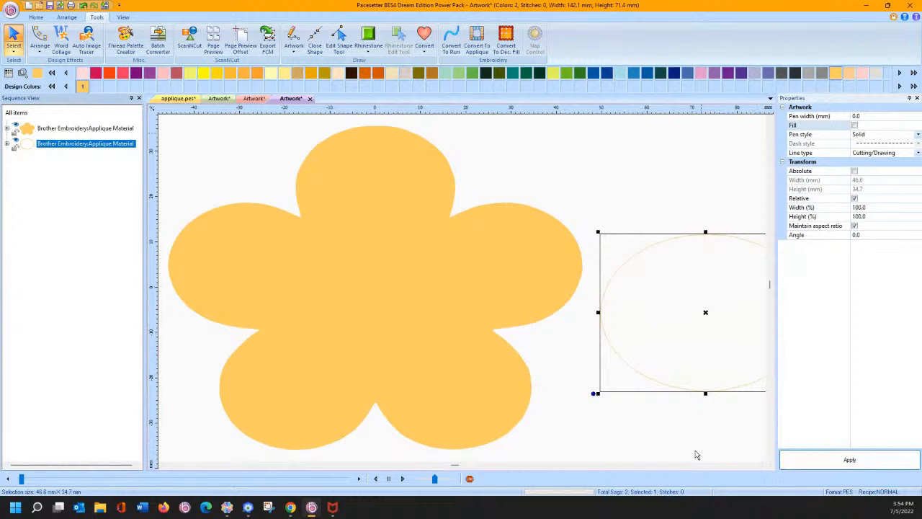
Delete the two stray points forming the small loop on the oval artwork's lower-right edge with the Edit Shape Tool.
{"action": "left_click_drag", "start_coordinate": [455, 467], "coordinate": [467, 466]}
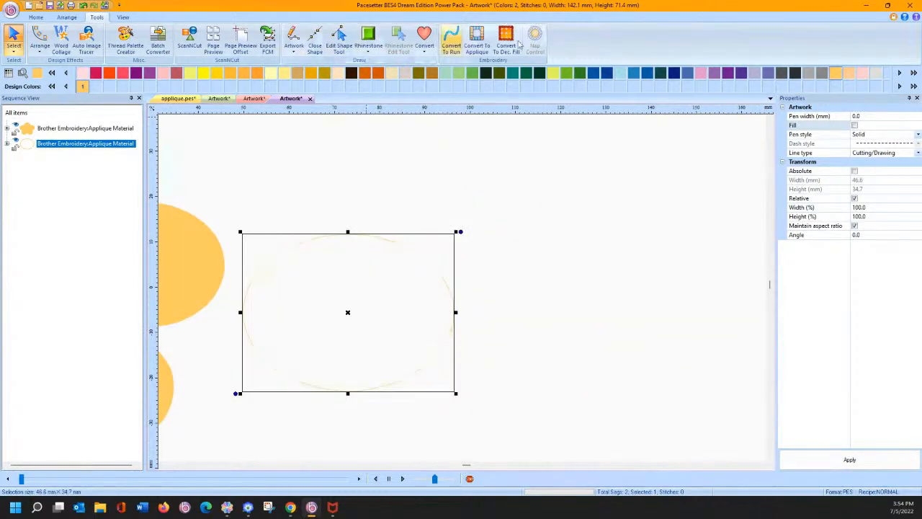
{"action": "left_click", "coordinate": [35, 17]}
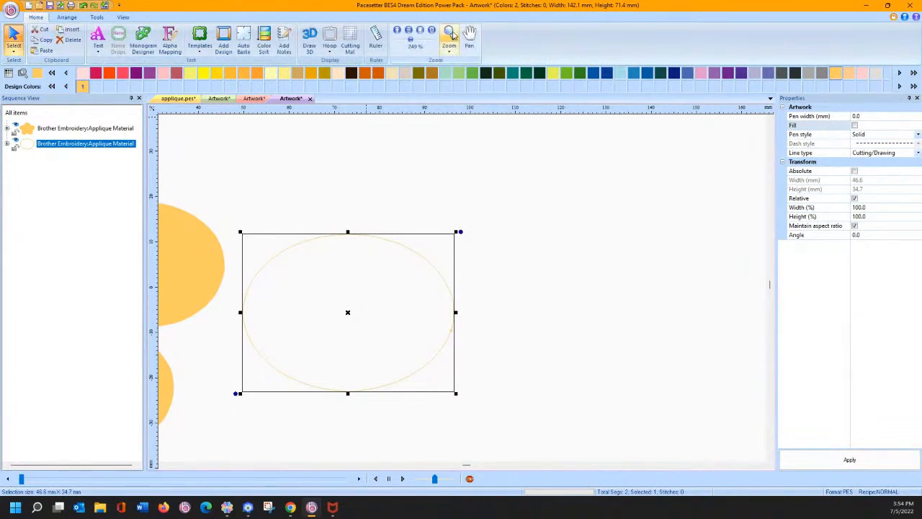
{"action": "left_click", "coordinate": [449, 33]}
{"action": "left_click_drag", "start_coordinate": [425, 298], "coordinate": [487, 370]}
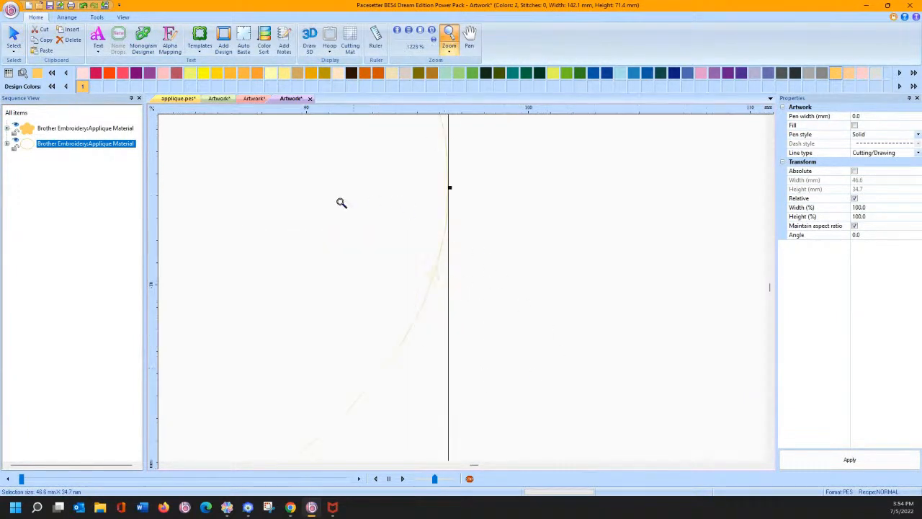
{"action": "left_click", "coordinate": [14, 36]}
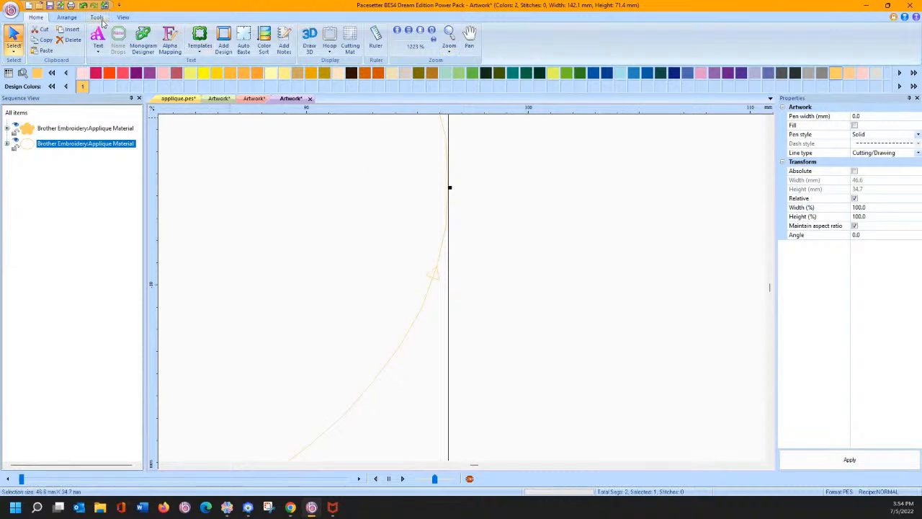
{"action": "left_click", "coordinate": [97, 17]}
{"action": "left_click", "coordinate": [338, 38]}
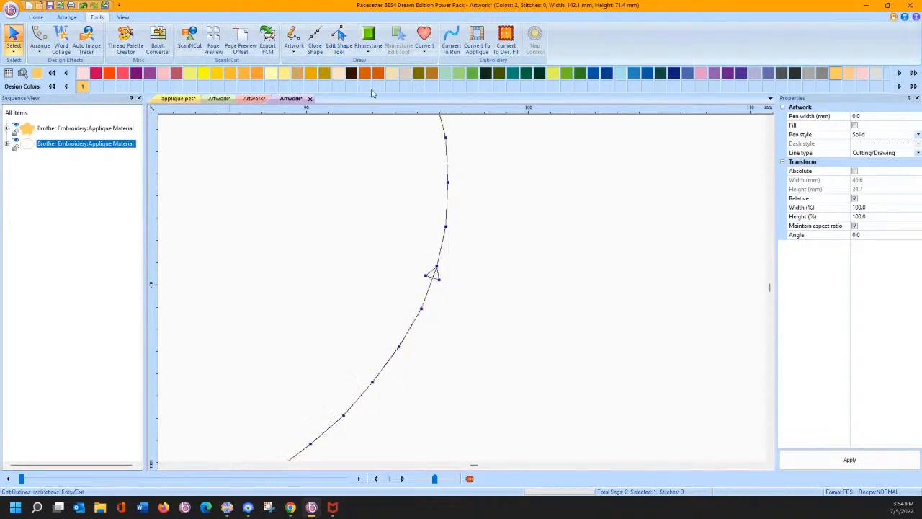
{"action": "right_click", "coordinate": [430, 276]}
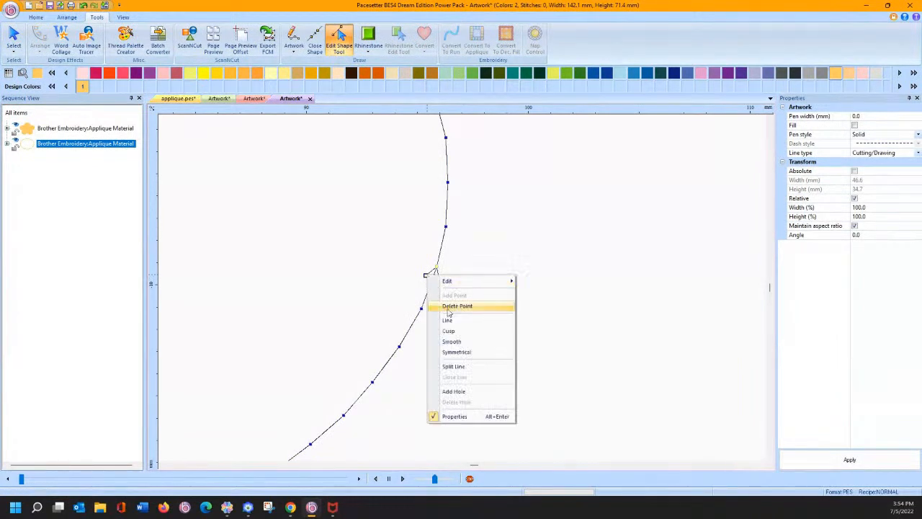
{"action": "left_click", "coordinate": [448, 308]}
{"action": "right_click", "coordinate": [441, 284]}
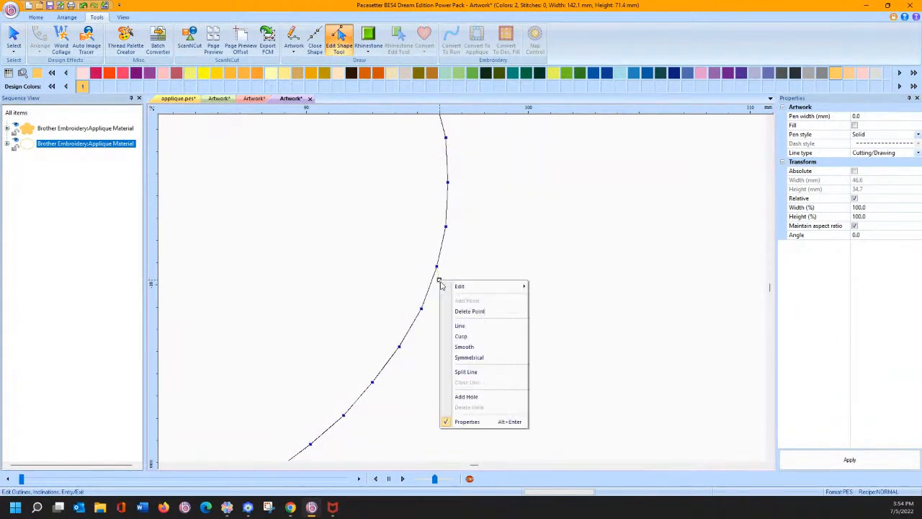
{"action": "left_click", "coordinate": [460, 312]}
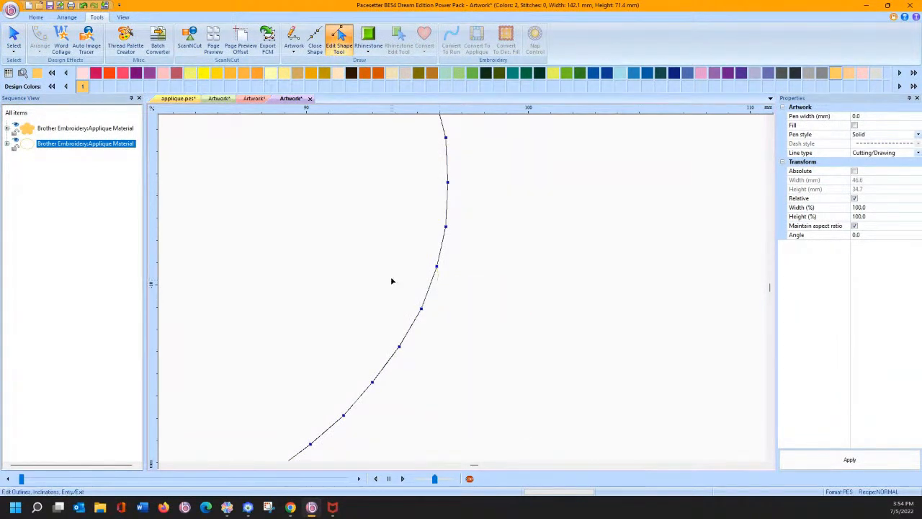
Delete the two stray points at the flower artwork's lower-right notch and deselect the shape.
{"action": "left_click", "coordinate": [162, 466]}
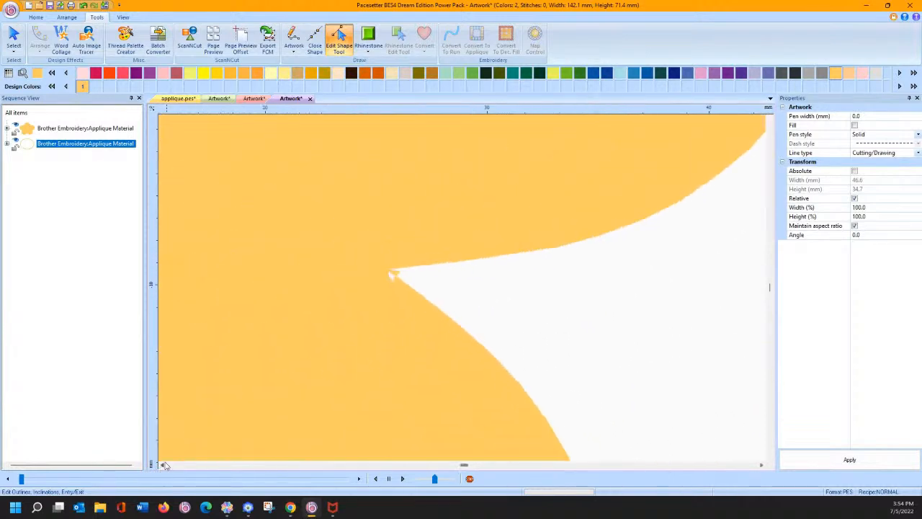
{"action": "left_click", "coordinate": [395, 279]}
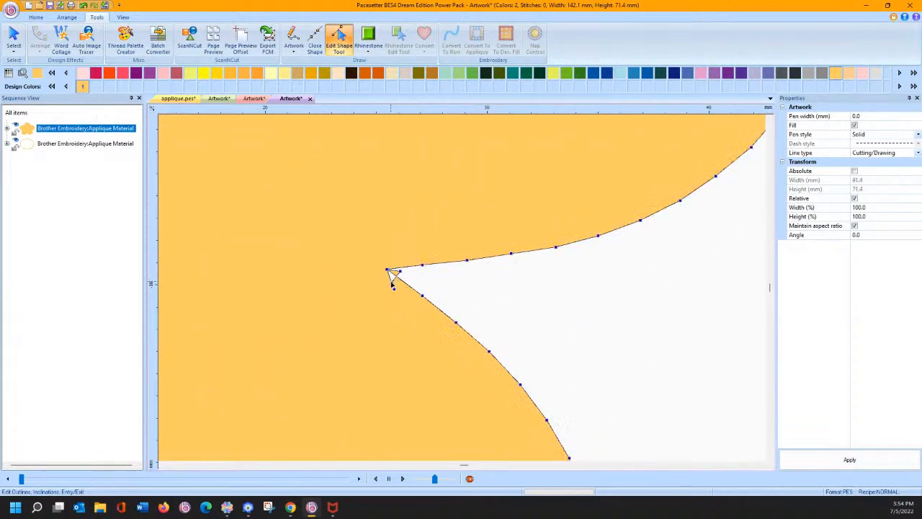
{"action": "right_click", "coordinate": [393, 283]}
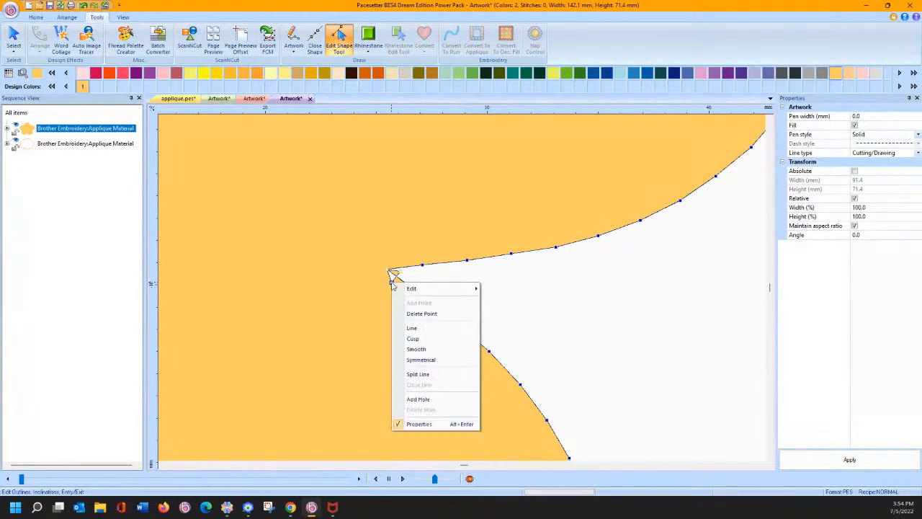
{"action": "left_click", "coordinate": [418, 313]}
{"action": "right_click", "coordinate": [400, 275]}
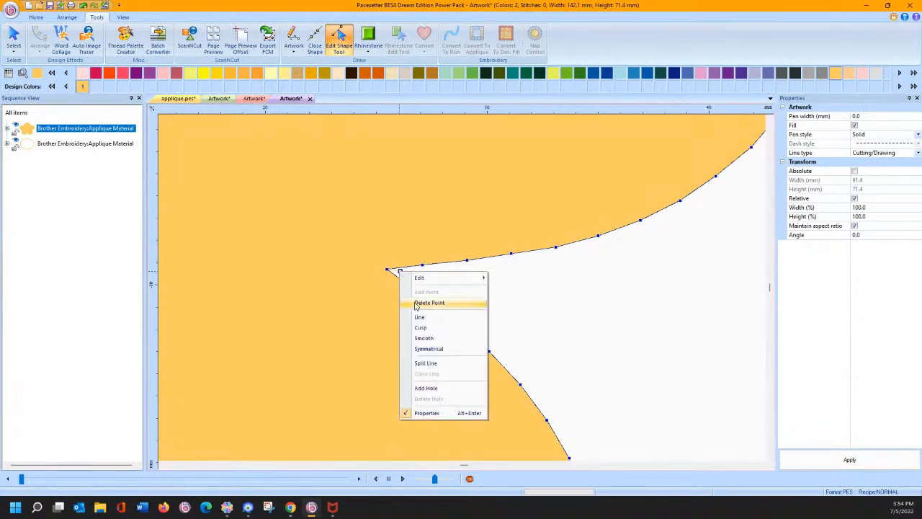
{"action": "left_click", "coordinate": [432, 302]}
{"action": "left_click", "coordinate": [523, 317]}
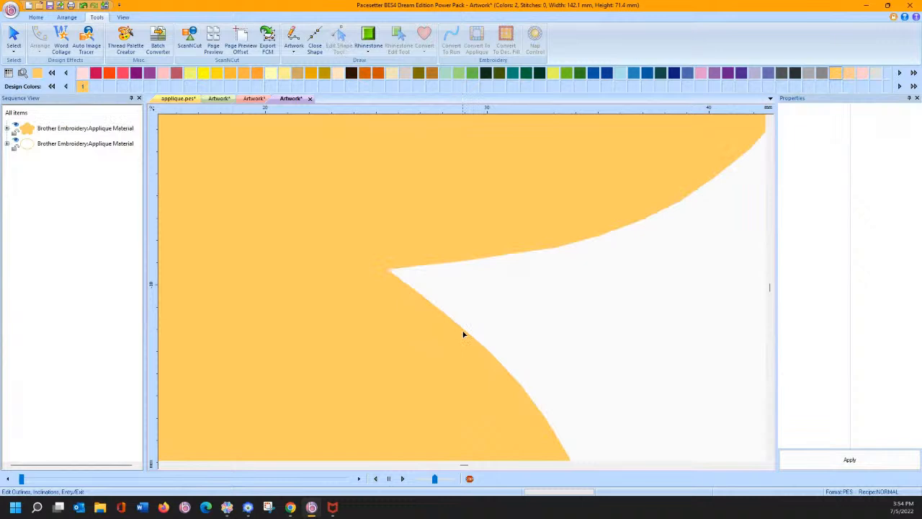
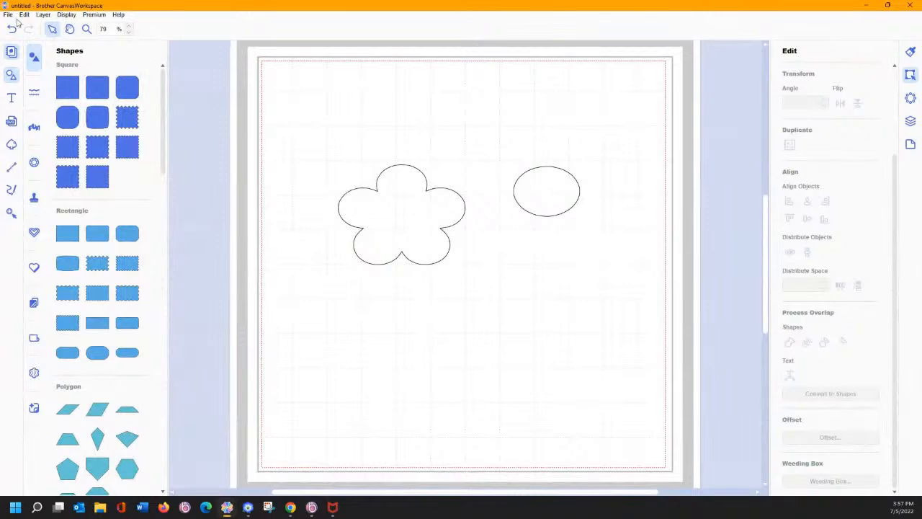
Start a new blank project and discard the unsaved flower and oval shapes.
{"action": "left_click", "coordinate": [8, 15]}
{"action": "left_click", "coordinate": [14, 25]}
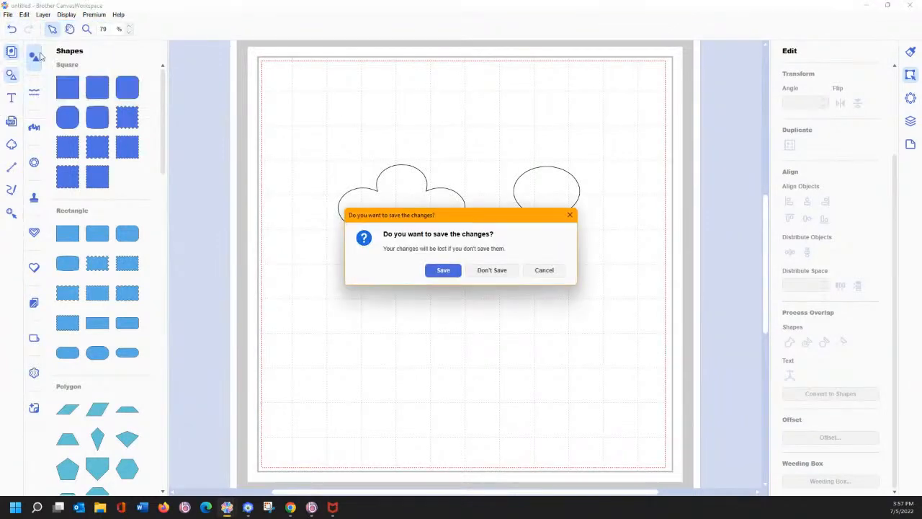
{"action": "left_click", "coordinate": [483, 277]}
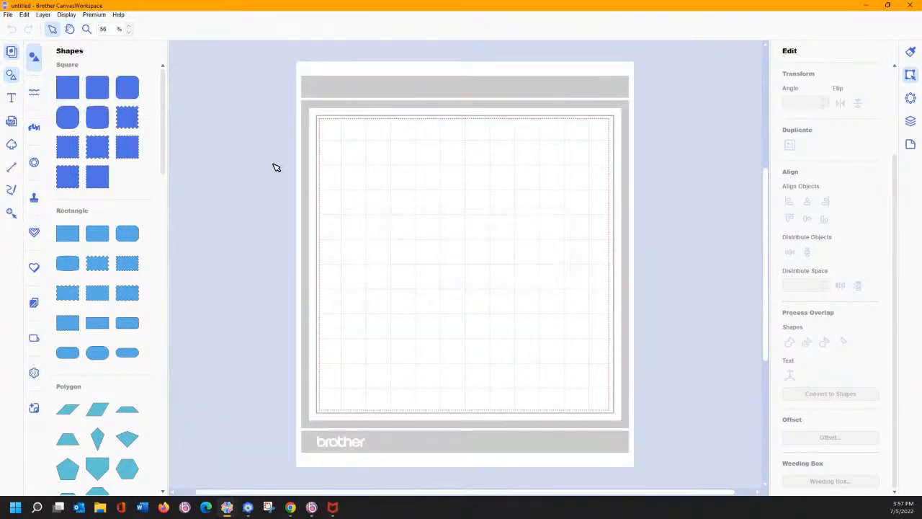
Open the Lemon-Wreath-Stenciled Handkerchief project from the Canvas Project collection.
{"action": "left_click", "coordinate": [11, 53]}
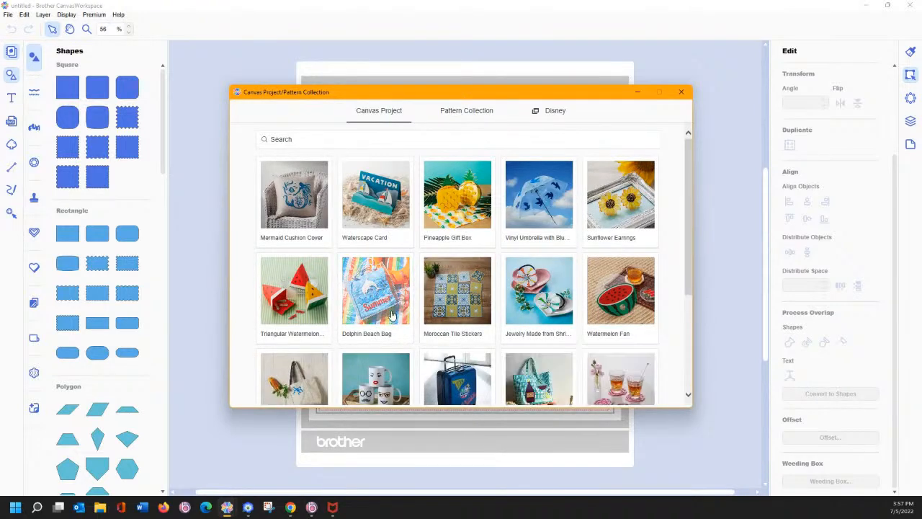
{"action": "scroll", "coordinate": [414, 314], "scroll_direction": "down", "scroll_amount": 2}
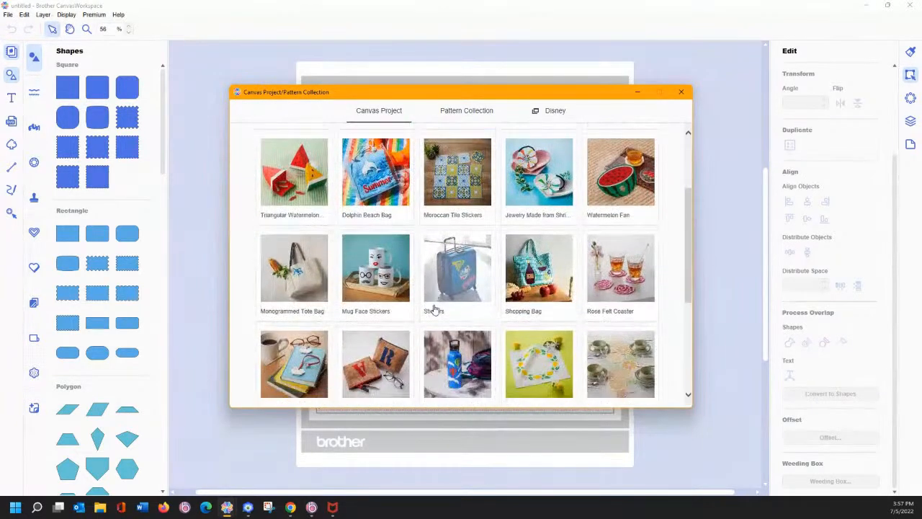
{"action": "scroll", "coordinate": [437, 311], "scroll_direction": "down", "scroll_amount": 1}
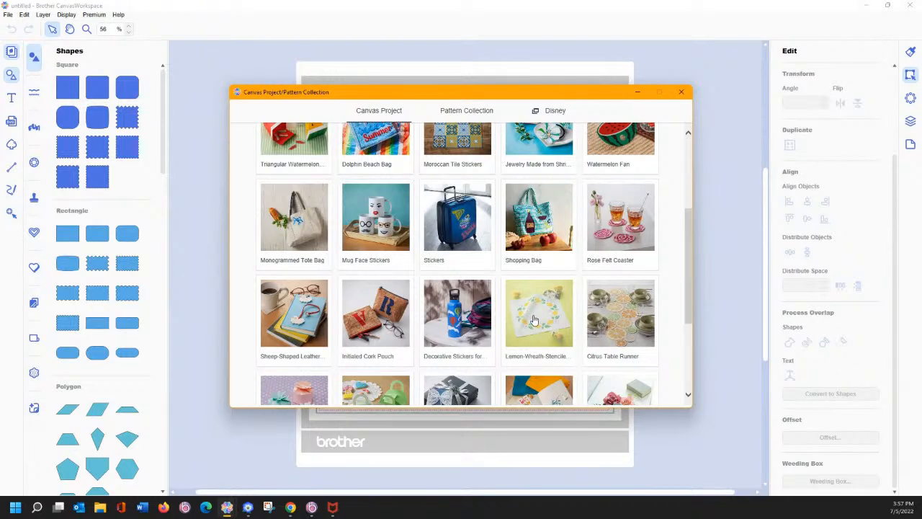
{"action": "left_click", "coordinate": [534, 320]}
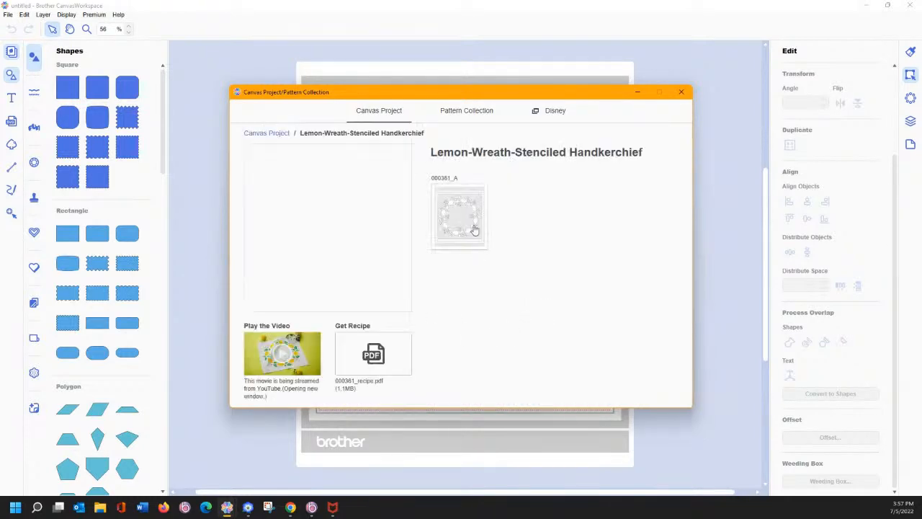
Load the 000361_A lemon wreath pattern onto the mat, dismissing any connection error and retrying, and minimize the collection window.
{"action": "left_click", "coordinate": [455, 220]}
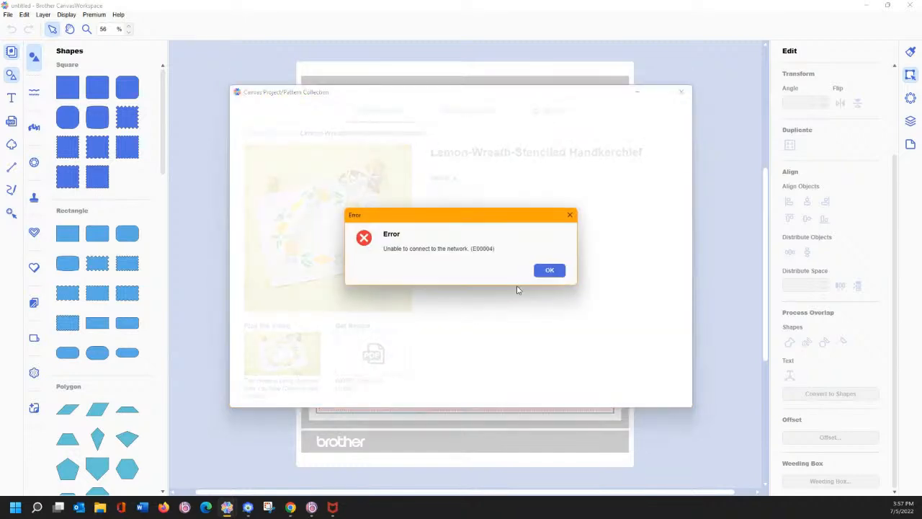
{"action": "left_click", "coordinate": [549, 271]}
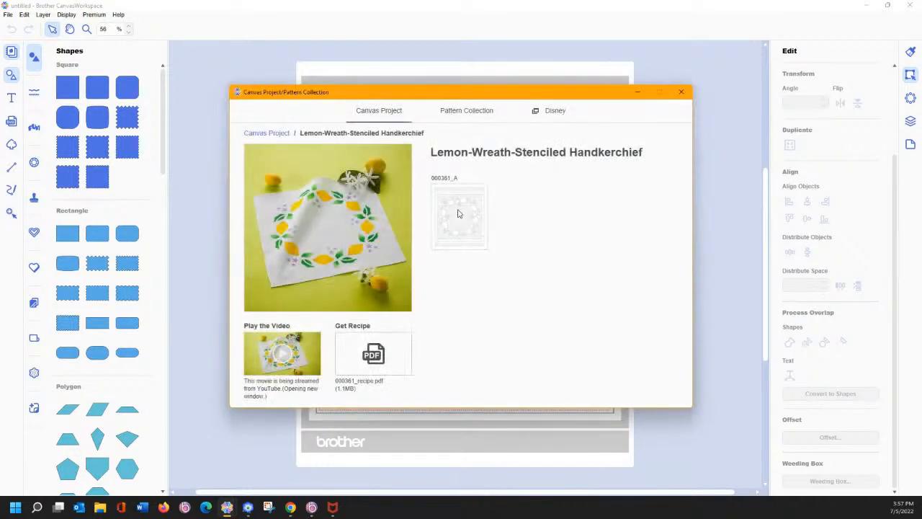
{"action": "left_click", "coordinate": [458, 214]}
{"action": "left_click", "coordinate": [549, 271]}
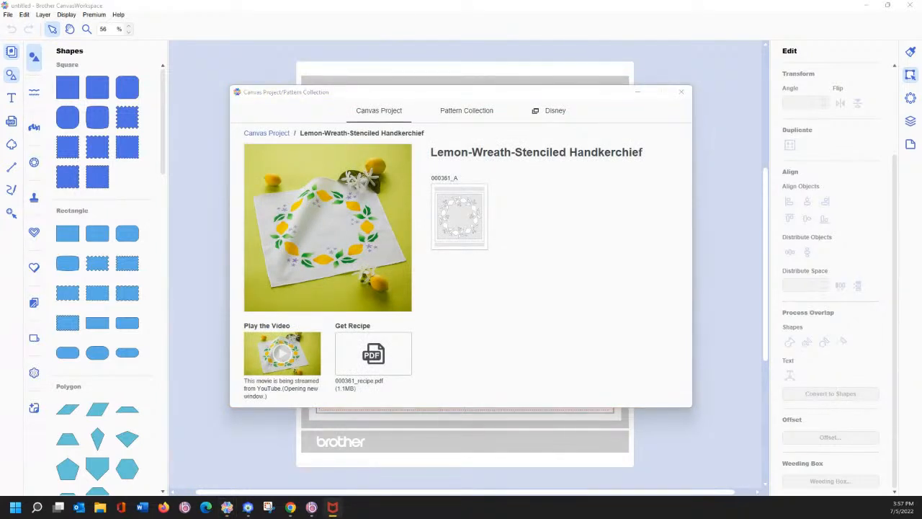
{"action": "left_click", "coordinate": [290, 303]}
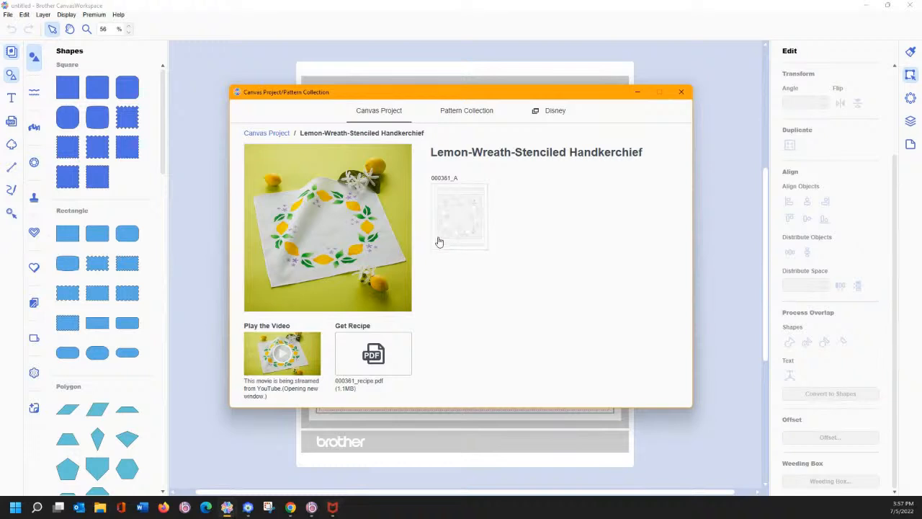
{"action": "left_click", "coordinate": [449, 216]}
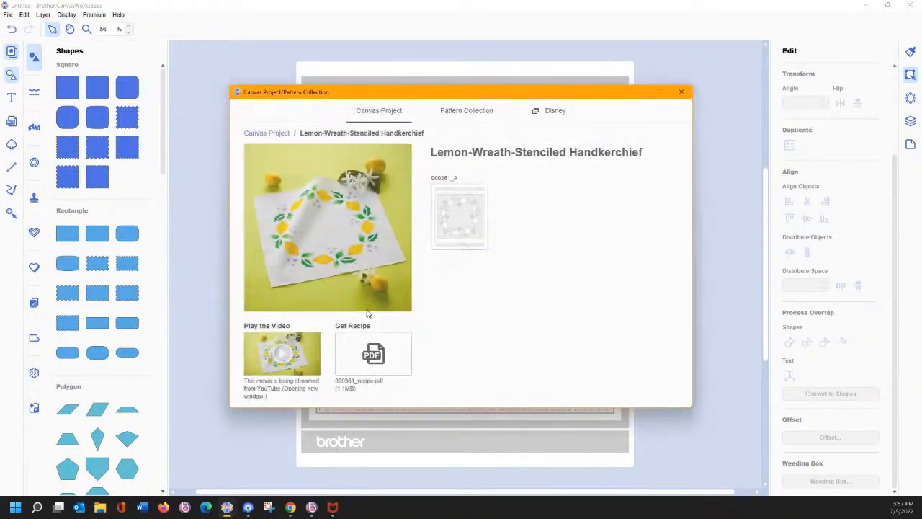
{"action": "left_click", "coordinate": [638, 92]}
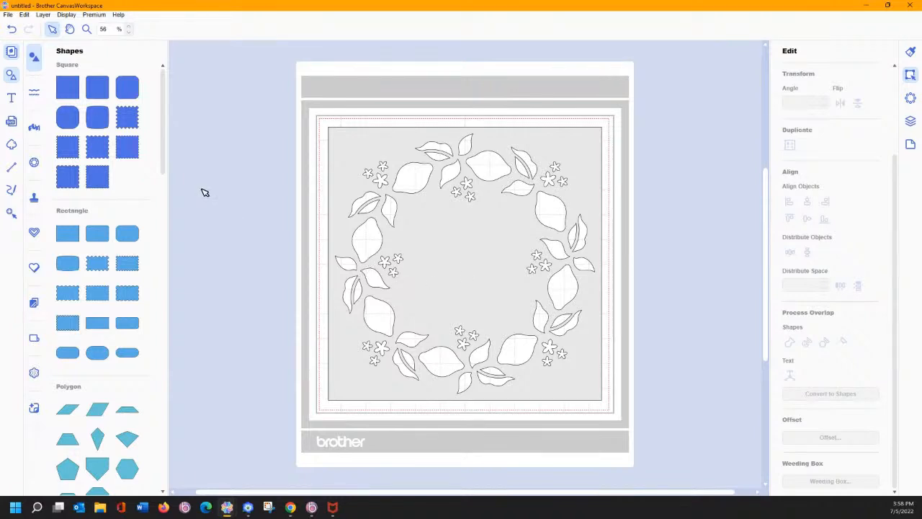
Export the lemon wreath as an FCM file named lemons.
{"action": "left_click", "coordinate": [8, 14]}
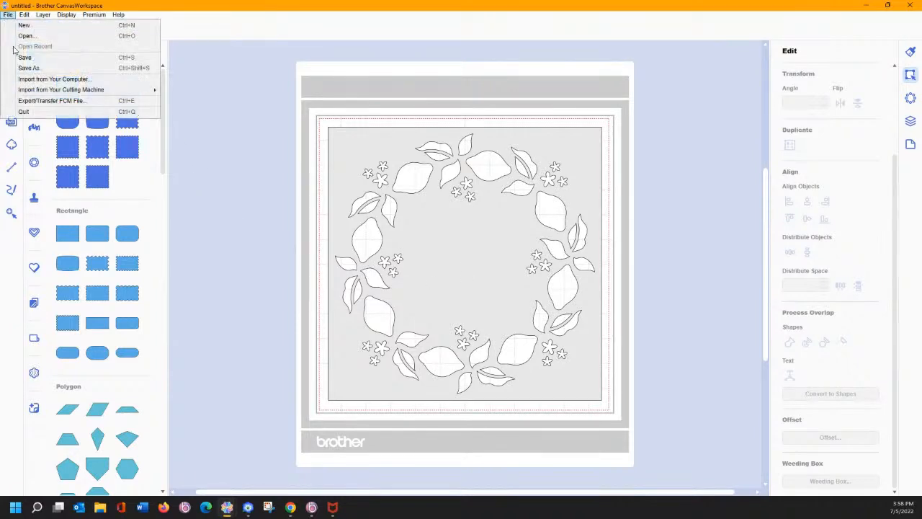
{"action": "left_click", "coordinate": [43, 101]}
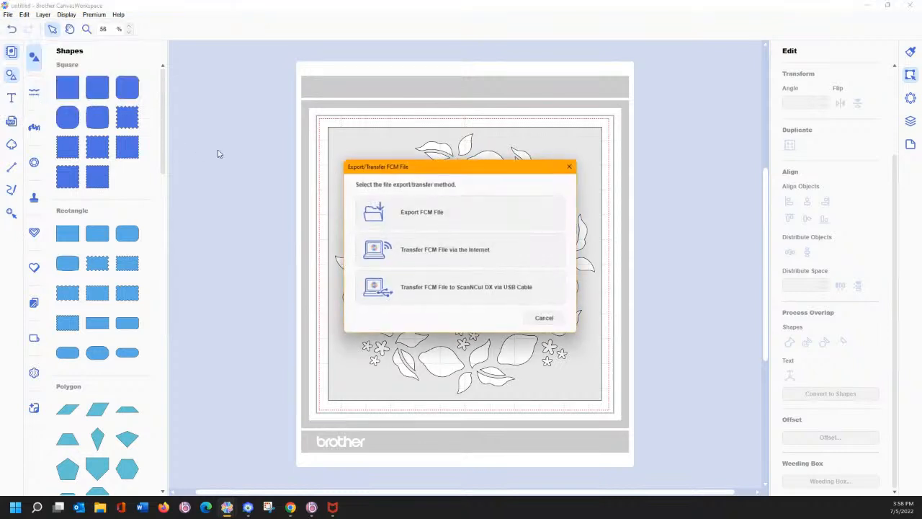
{"action": "left_click", "coordinate": [392, 218]}
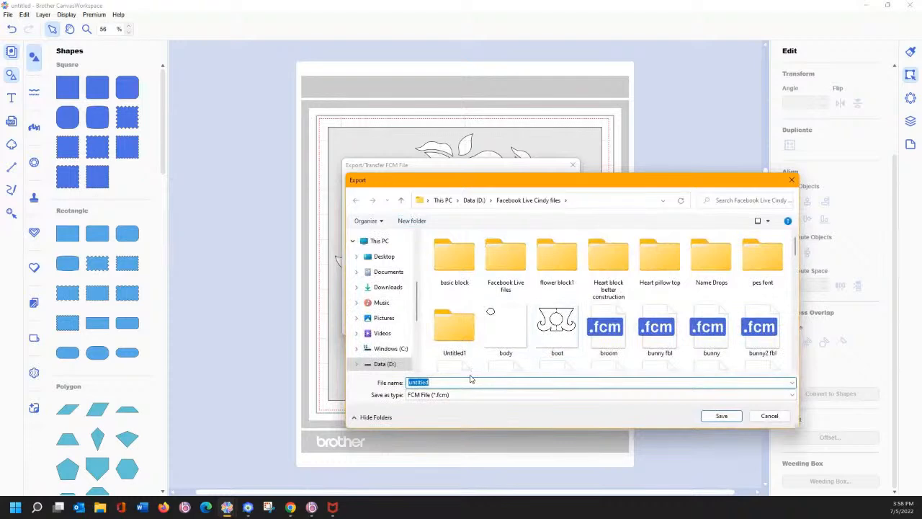
{"action": "type", "text": "lemons"}
{"action": "key", "text": "Return"}
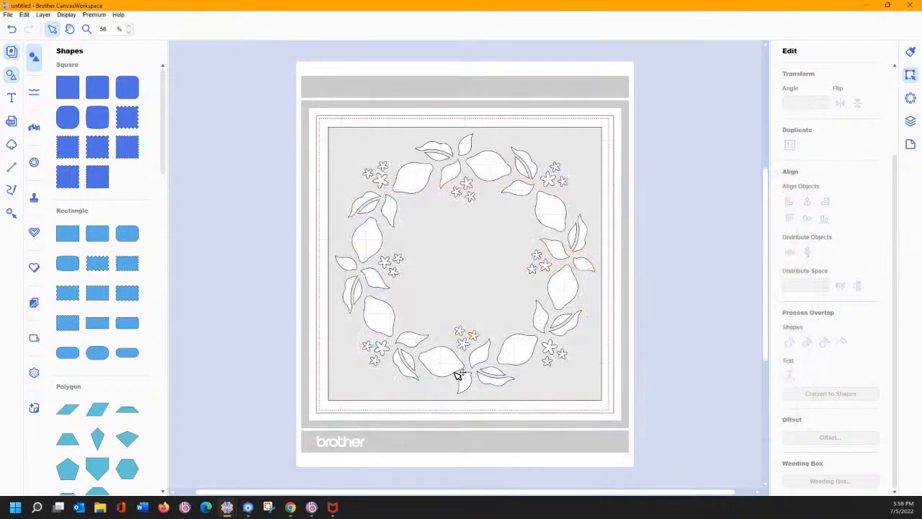
Switch to Layout & Editing and set the design page's hoop size to 272 x 272 mm (Quilt Frame LL).
{"action": "left_click", "coordinate": [247, 509]}
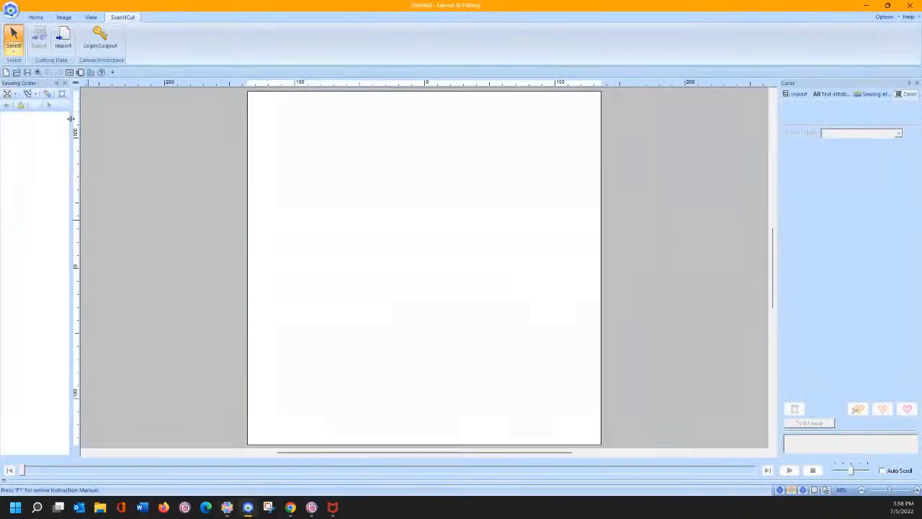
{"action": "left_click", "coordinate": [80, 73]}
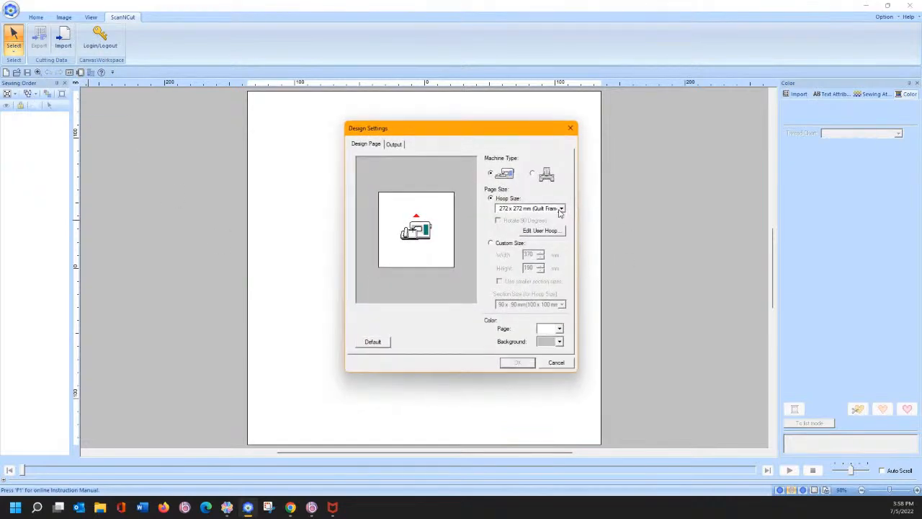
{"action": "left_click", "coordinate": [561, 209]}
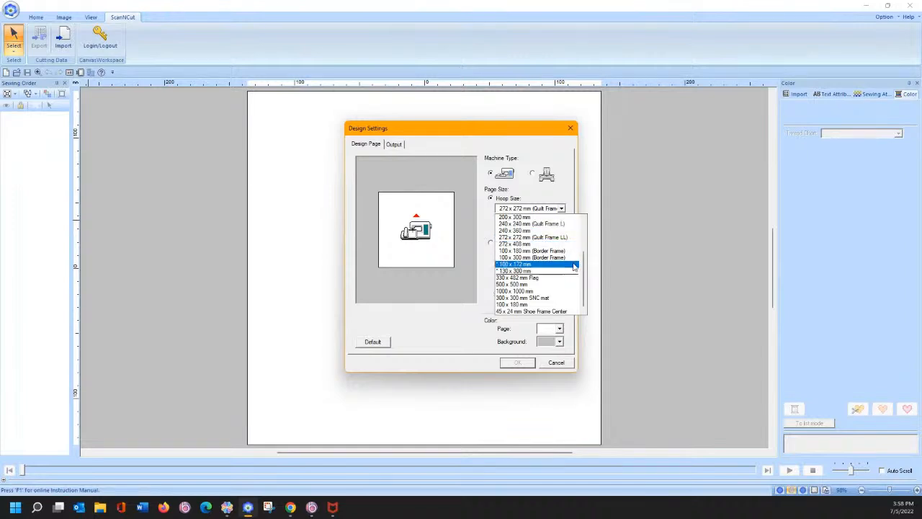
{"action": "left_click_drag", "start_coordinate": [585, 270], "coordinate": [585, 257]}
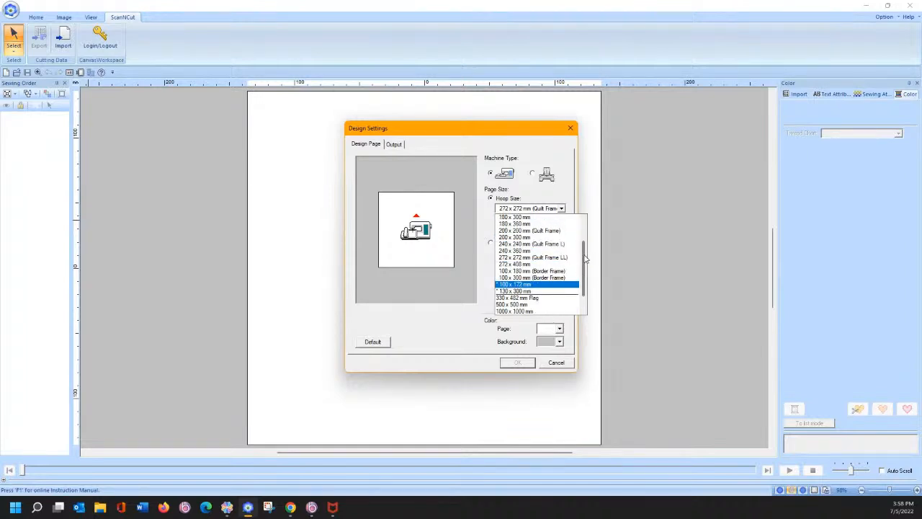
{"action": "left_click", "coordinate": [534, 264]}
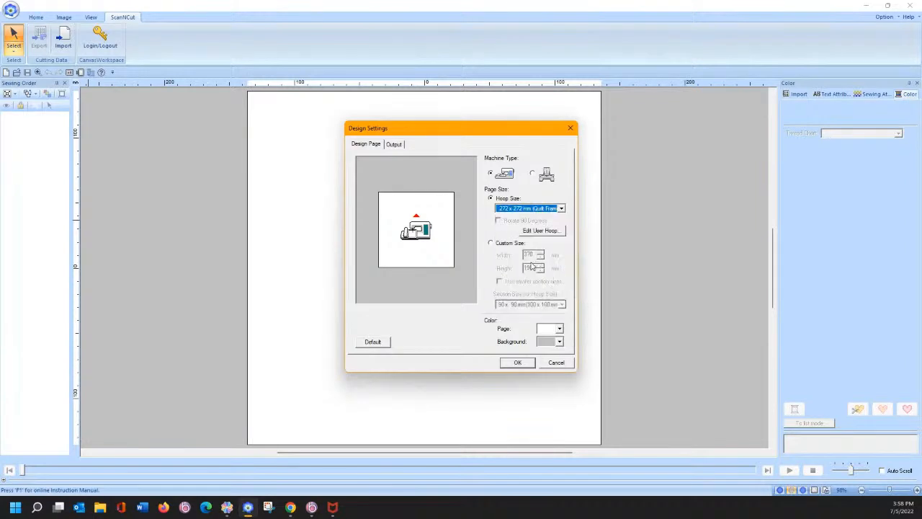
{"action": "left_click", "coordinate": [517, 362]}
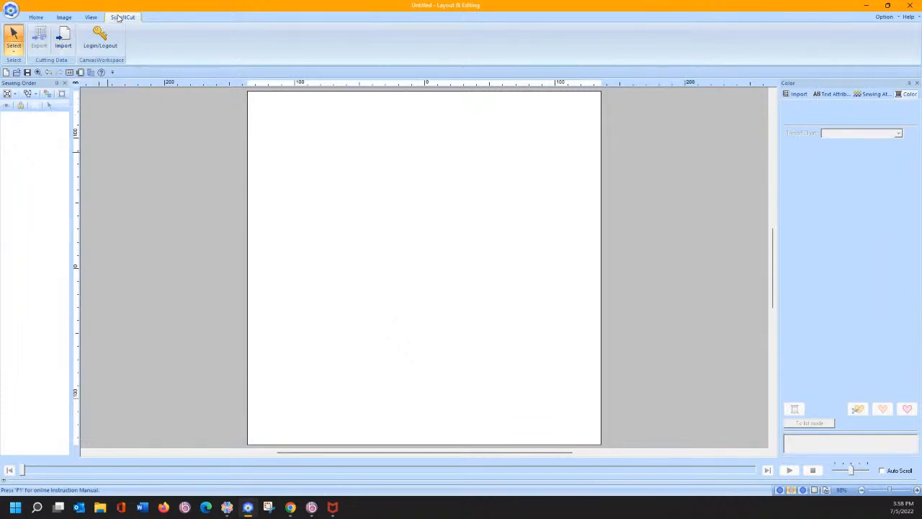
Import the lemons.fcm cutting file onto the design page and close the import dialog.
{"action": "left_click", "coordinate": [63, 36]}
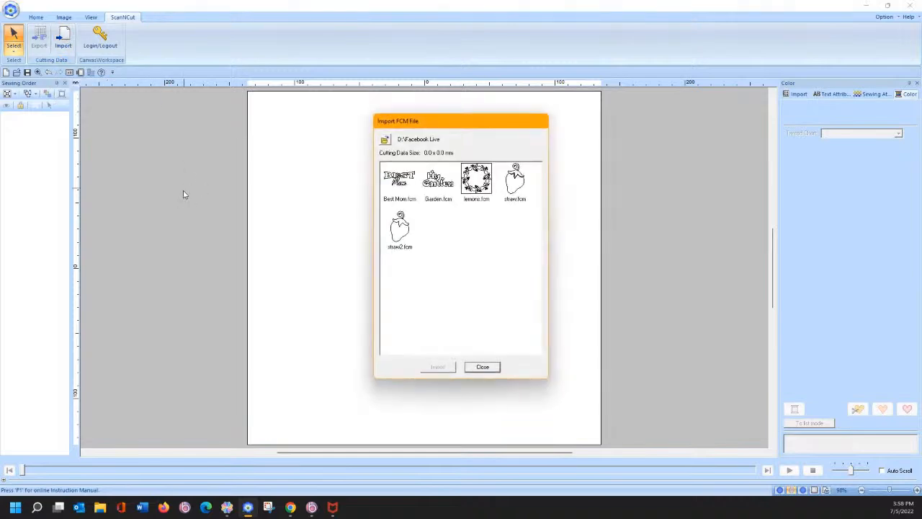
{"action": "left_click", "coordinate": [475, 182]}
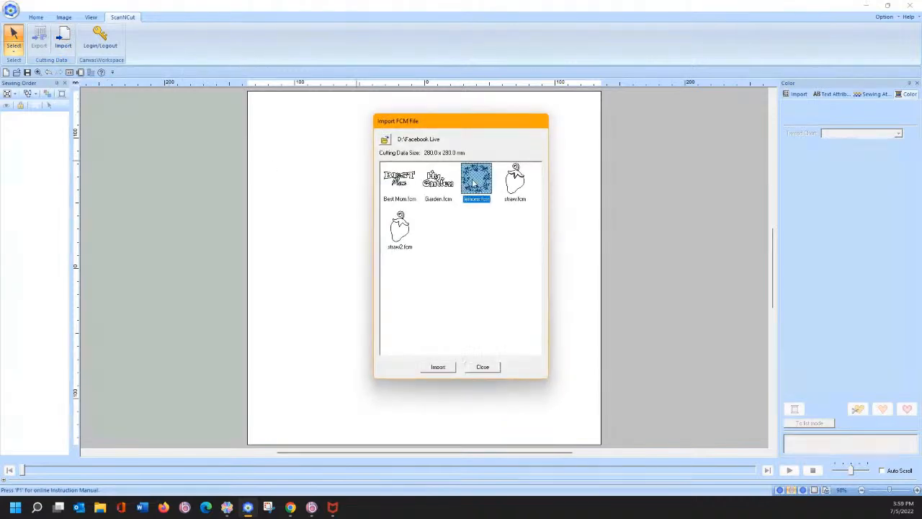
{"action": "left_click", "coordinate": [438, 367]}
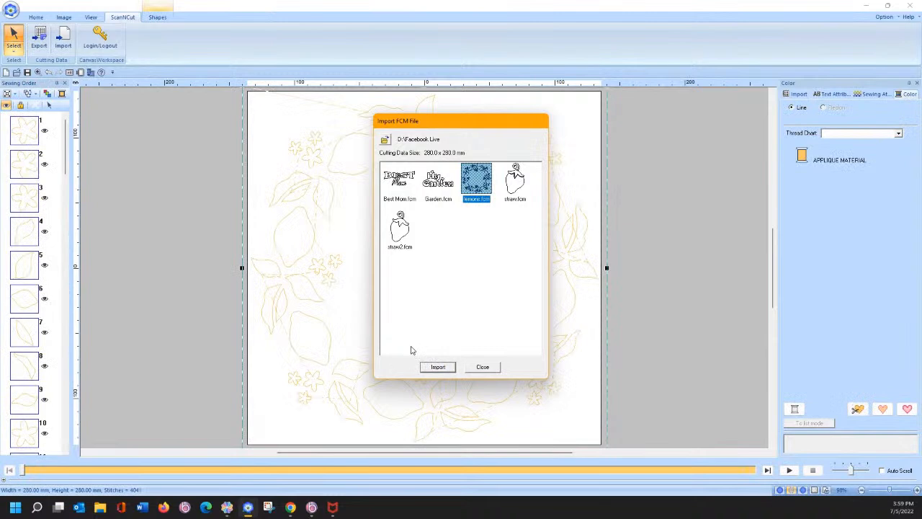
{"action": "left_click", "coordinate": [494, 369]}
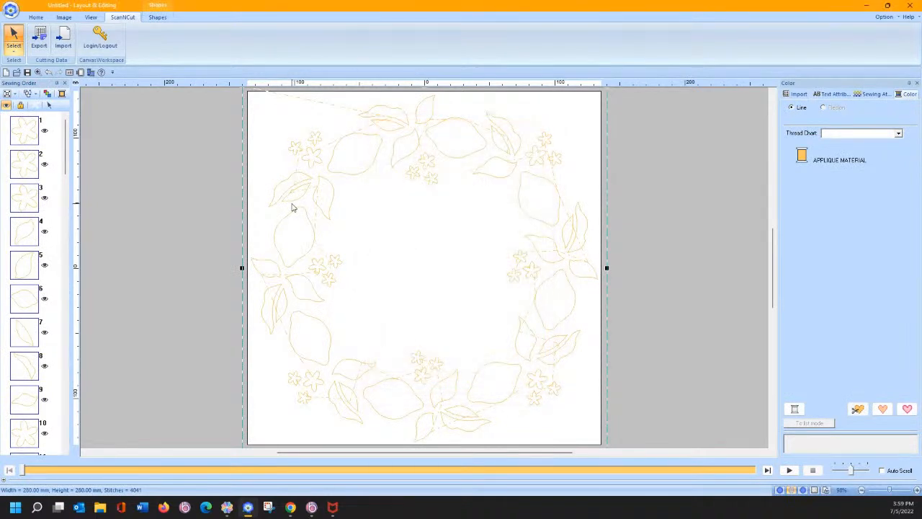
Scale the imported wreath down to about 264.7 x 264.6 mm so it fits inside the design page.
{"action": "scroll", "coordinate": [292, 208], "scroll_direction": "up", "scroll_amount": 2}
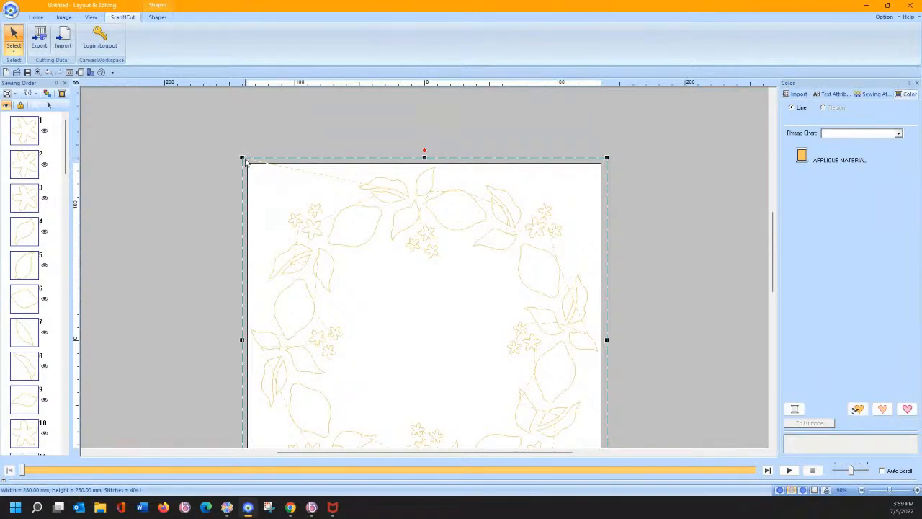
{"action": "left_click_drag", "start_coordinate": [241, 156], "coordinate": [252, 167]}
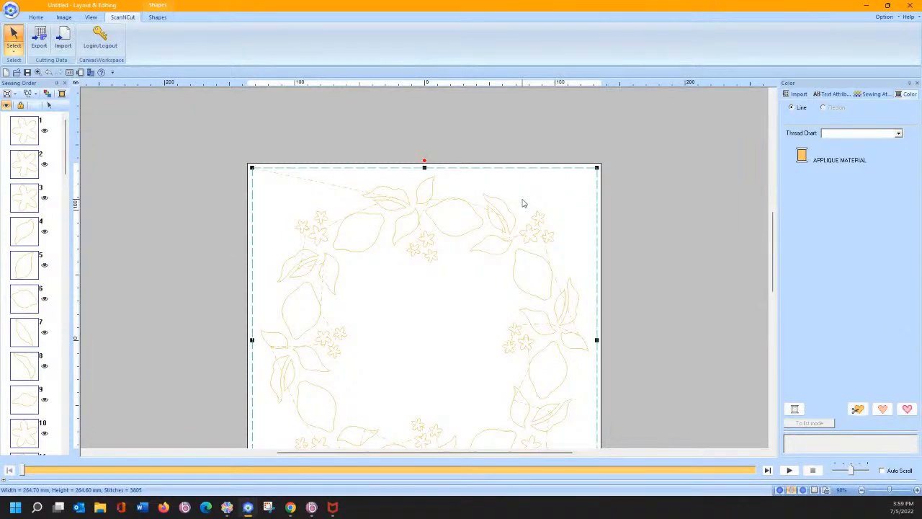
{"action": "scroll", "coordinate": [519, 193], "scroll_direction": "down", "scroll_amount": 2}
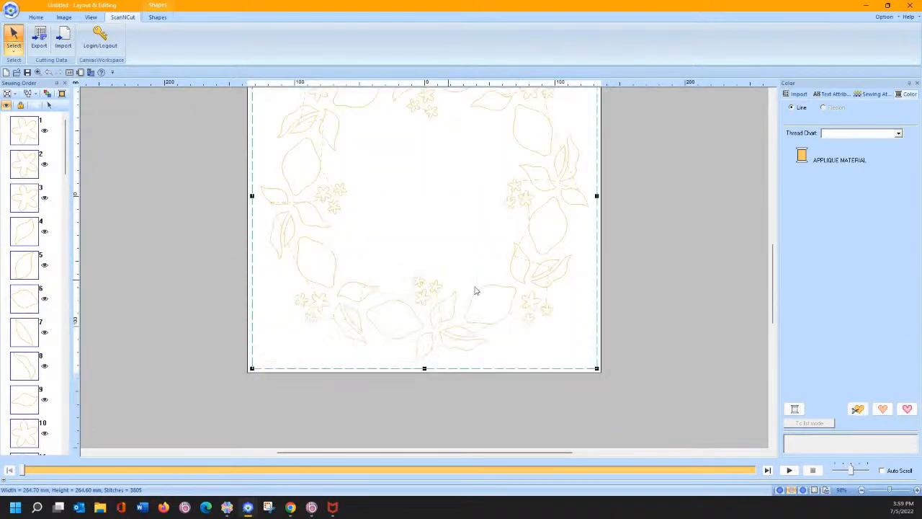
Apply Net Fill Stitch to the regions of the whole wreath design and deselect it.
{"action": "left_click", "coordinate": [161, 18]}
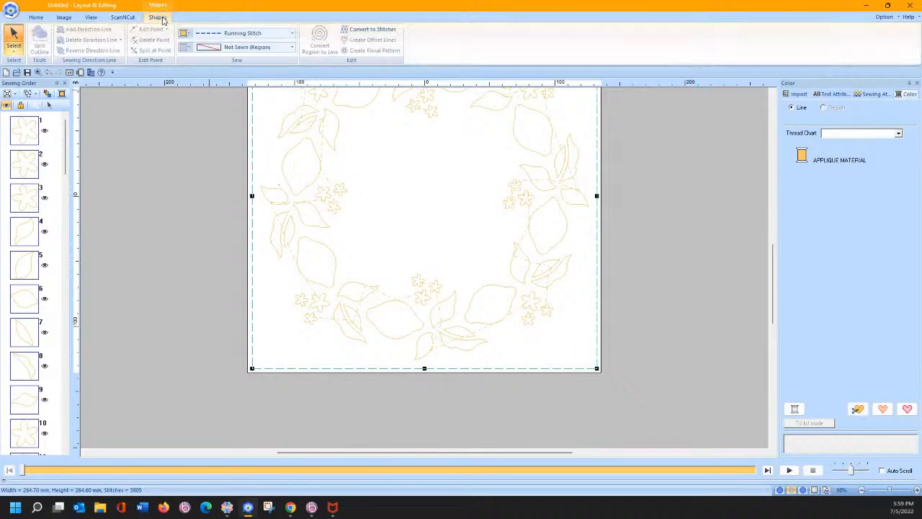
{"action": "left_click", "coordinate": [228, 47]}
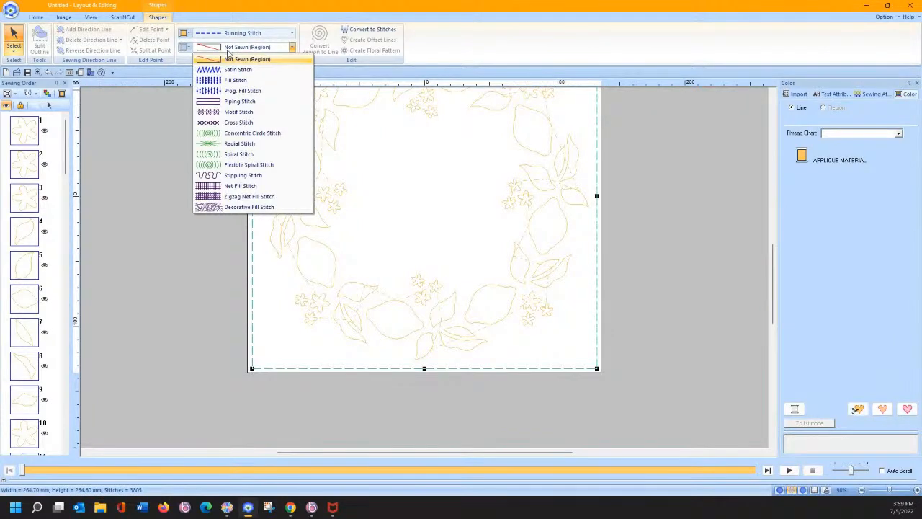
{"action": "left_click", "coordinate": [226, 189]}
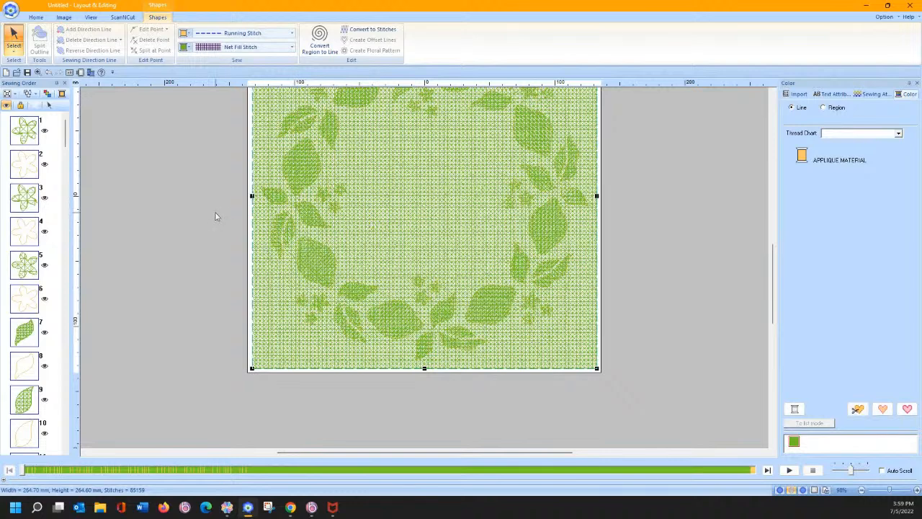
{"action": "left_click", "coordinate": [165, 204]}
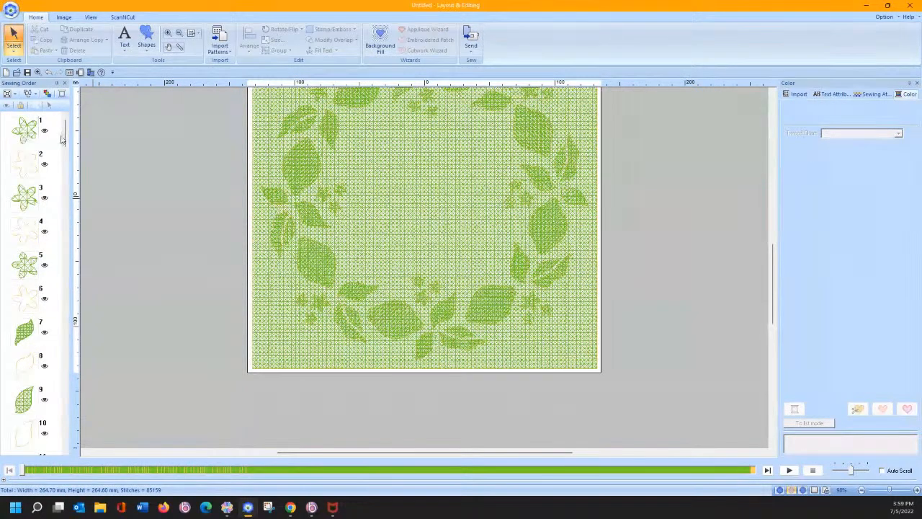
{"action": "left_click", "coordinate": [25, 132]}
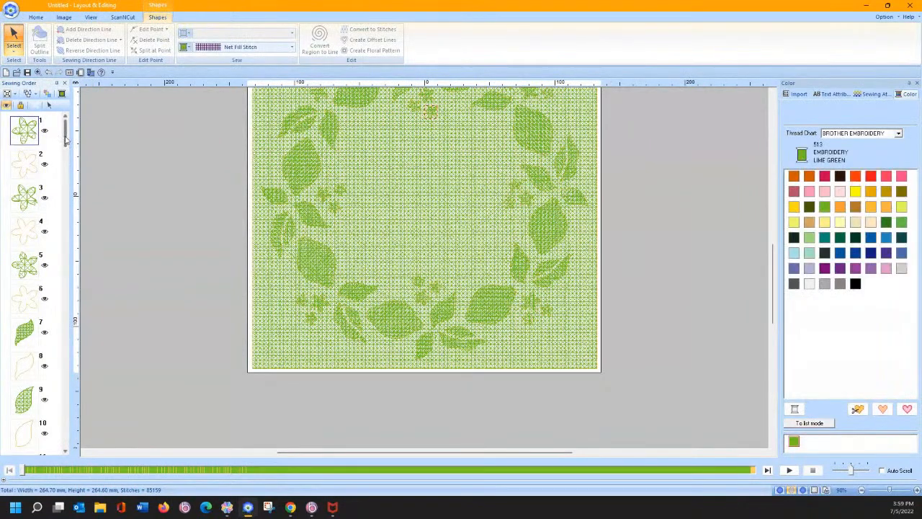
{"action": "left_click_drag", "start_coordinate": [65, 139], "coordinate": [65, 166]}
{"action": "left_click", "coordinate": [140, 174]}
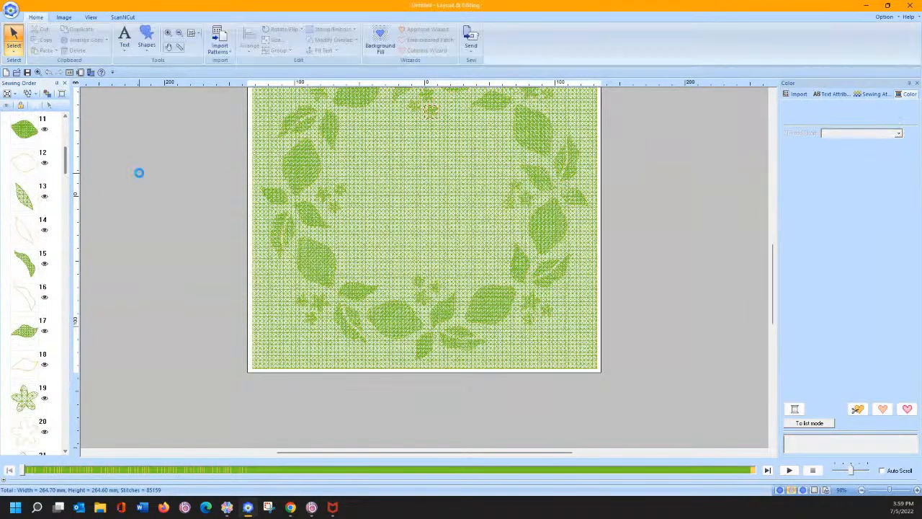
Apply hole sewing to the whole wreath design so the background net fill skips the shapes, and deselect everything.
{"action": "key", "text": "ctrl+a"}
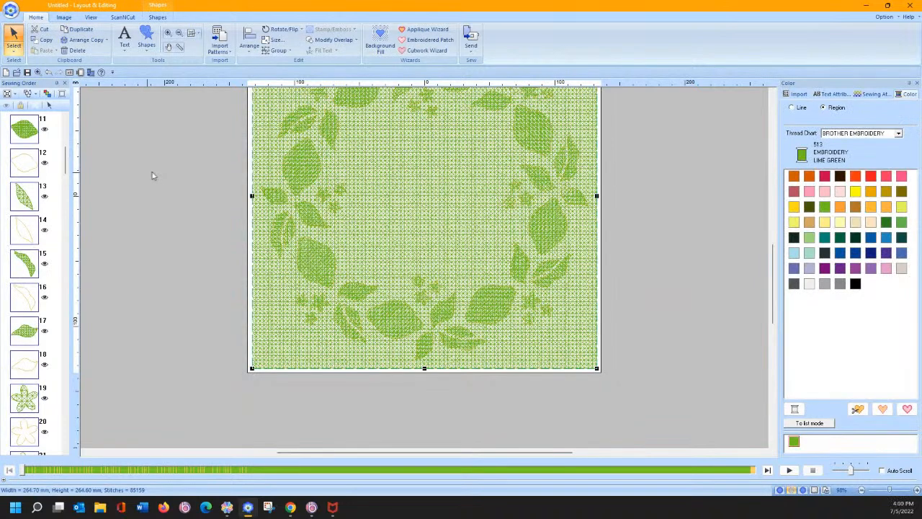
{"action": "left_click", "coordinate": [325, 40]}
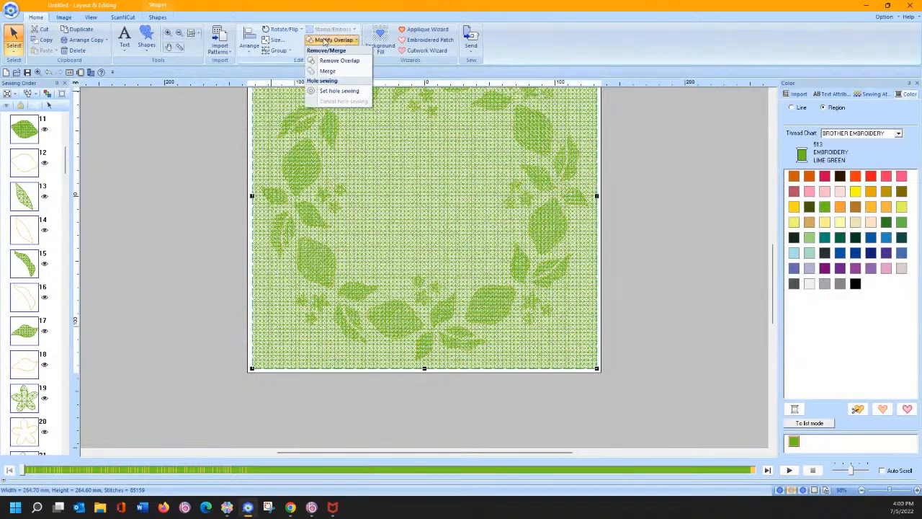
{"action": "left_click", "coordinate": [324, 91]}
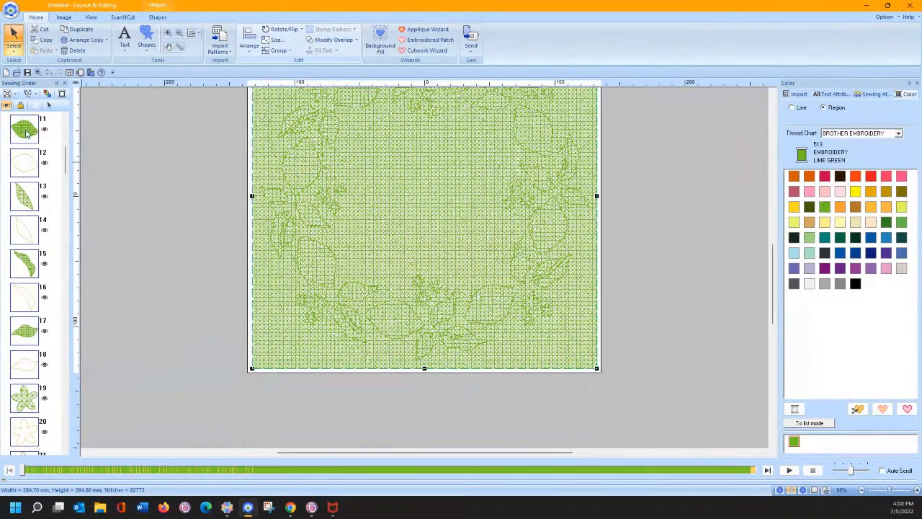
{"action": "scroll", "coordinate": [65, 165], "scroll_direction": "down", "scroll_amount": 2}
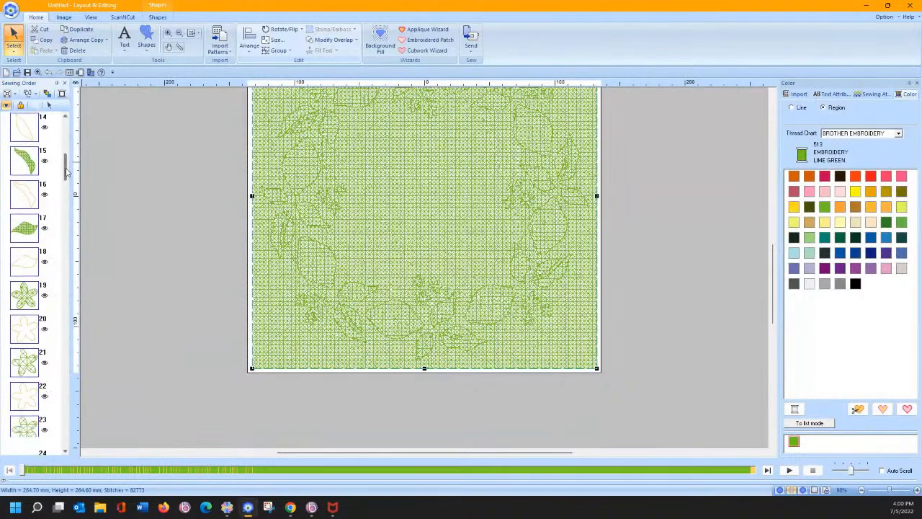
{"action": "left_click", "coordinate": [140, 198]}
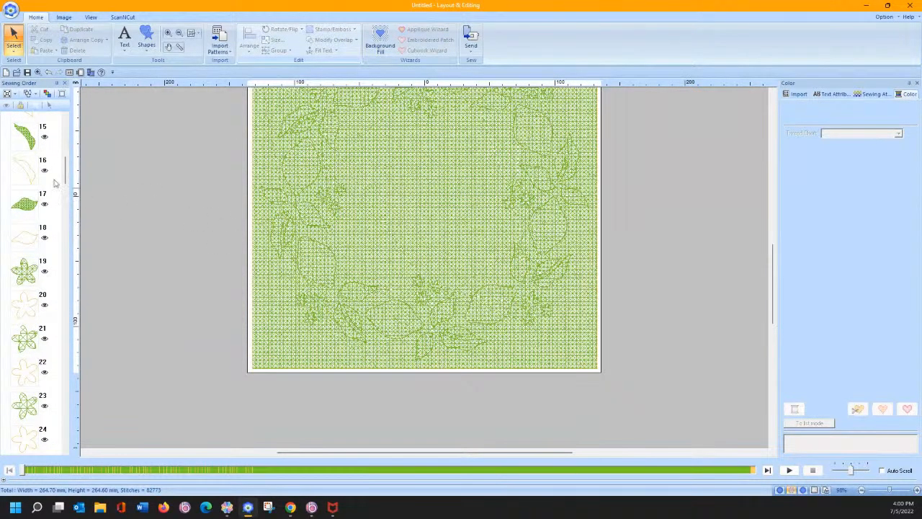
Set the region sew type of all the wreath's lemon, leaf and flower shapes to Not Sewn (Region) and deselect them.
{"action": "left_click_drag", "start_coordinate": [65, 170], "coordinate": [65, 137]}
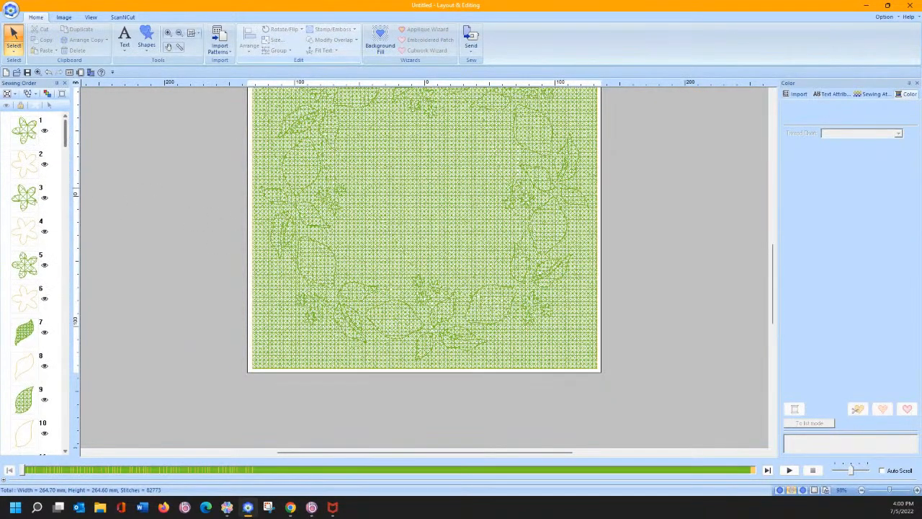
{"action": "left_click", "coordinate": [31, 135]}
{"action": "scroll", "coordinate": [41, 214], "scroll_direction": "down", "scroll_amount": 18}
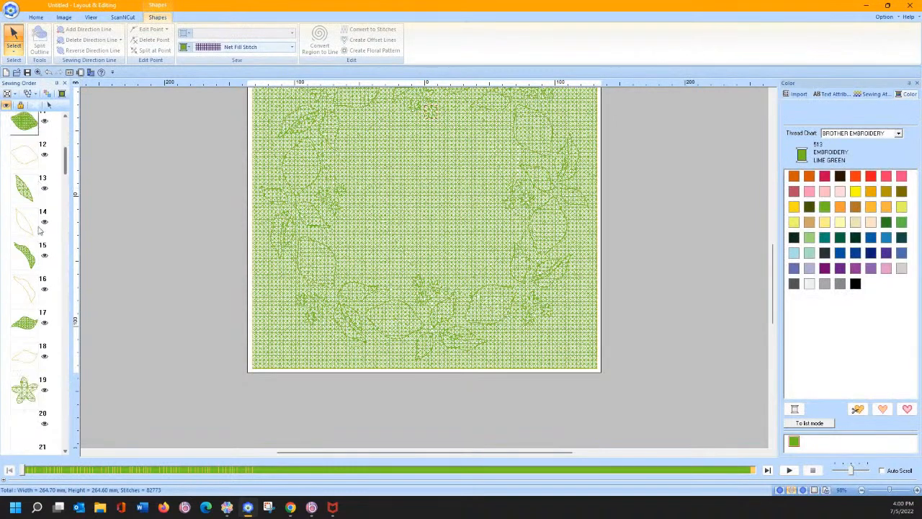
{"action": "scroll", "coordinate": [39, 246], "scroll_direction": "down", "scroll_amount": 15}
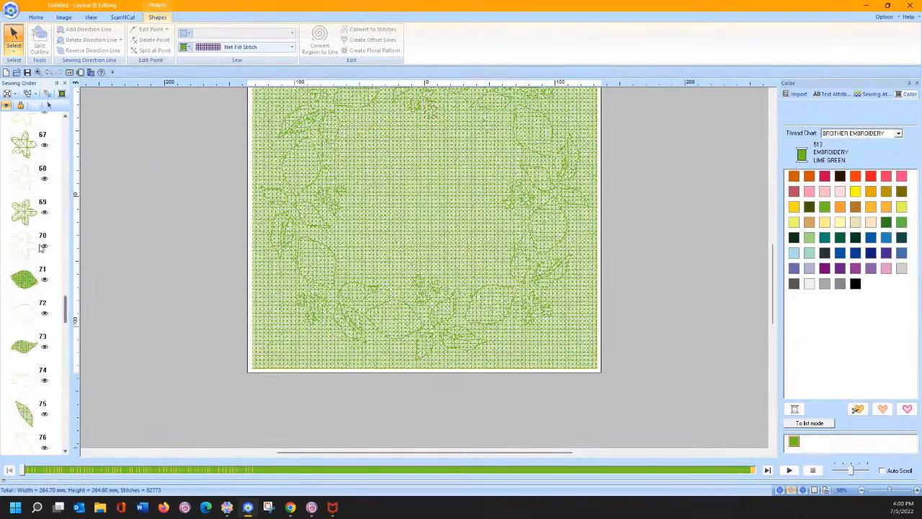
{"action": "scroll", "coordinate": [39, 247], "scroll_direction": "down", "scroll_amount": 5}
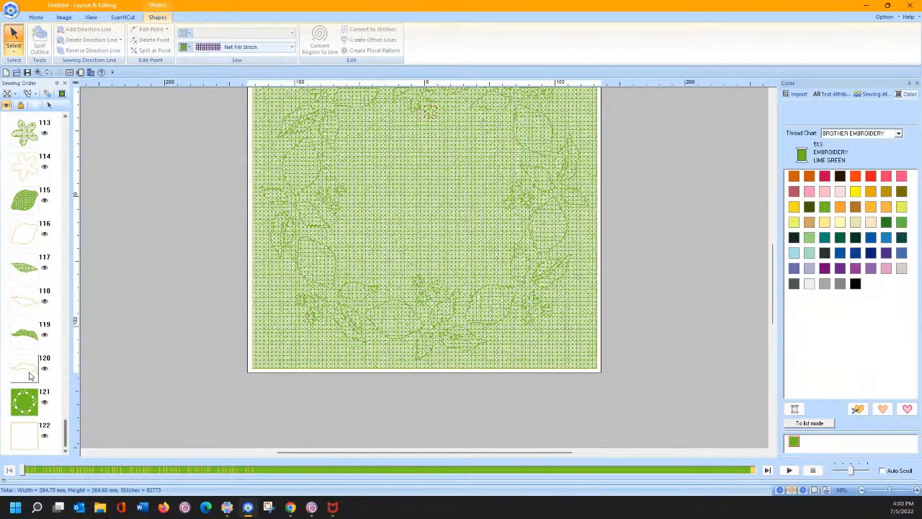
{"action": "left_click", "coordinate": [27, 373]}
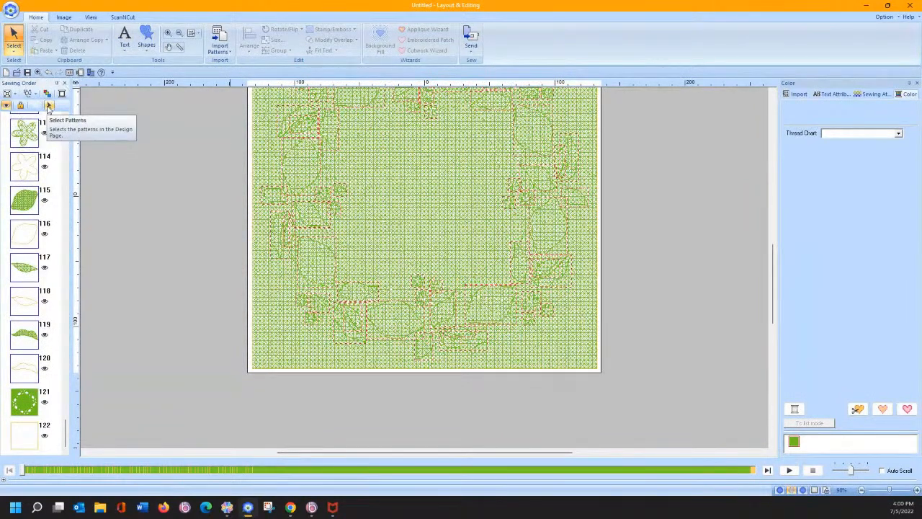
{"action": "left_click", "coordinate": [13, 33]}
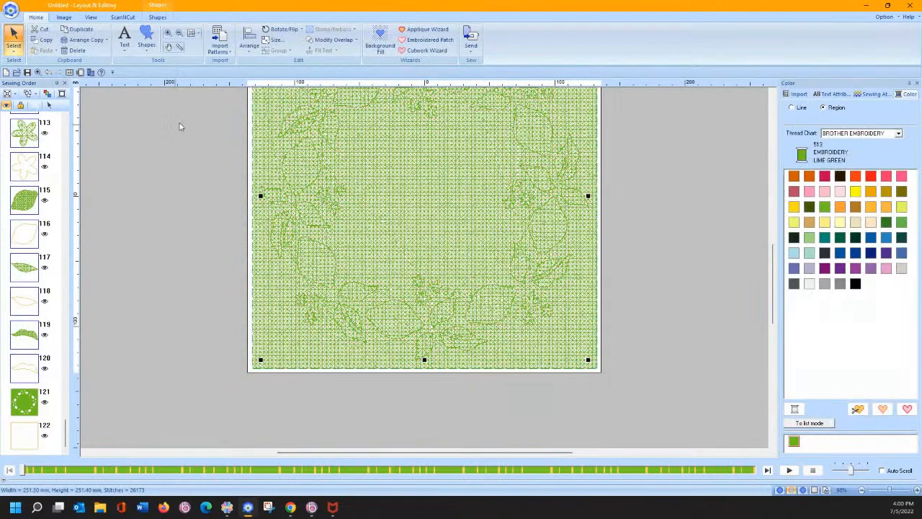
{"action": "left_click", "coordinate": [156, 17]}
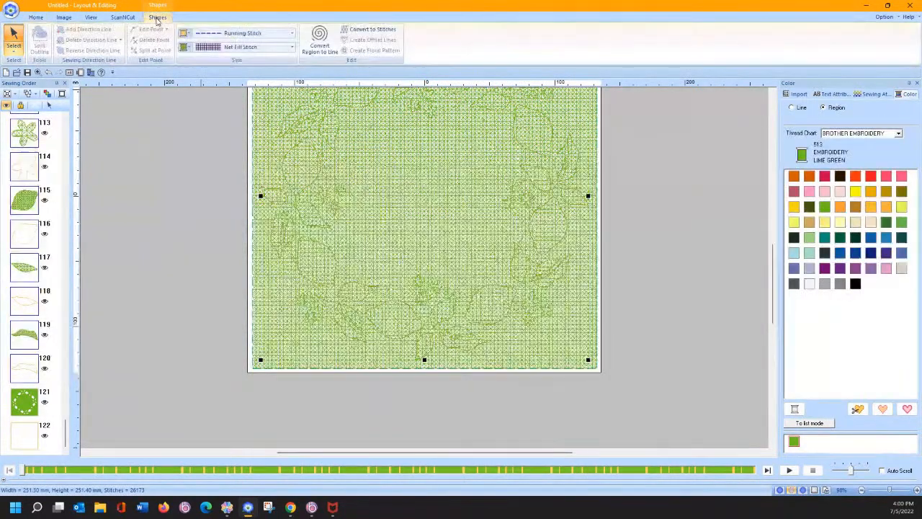
{"action": "left_click", "coordinate": [217, 48]}
{"action": "left_click", "coordinate": [219, 60]}
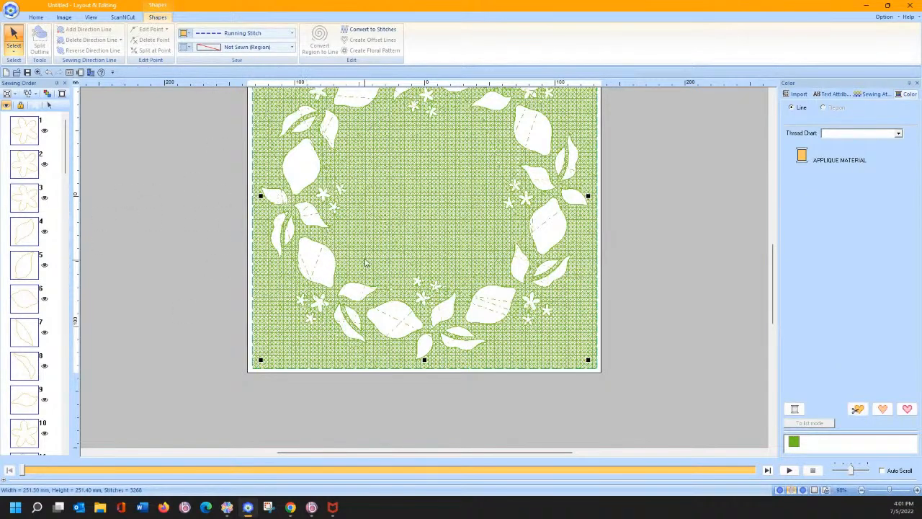
{"action": "scroll", "coordinate": [366, 262], "scroll_direction": "up", "scroll_amount": 2}
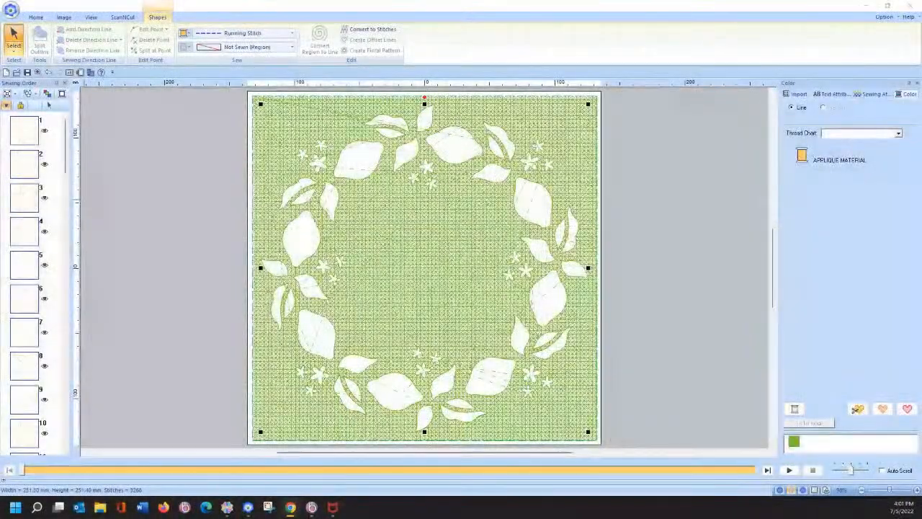
{"action": "left_click", "coordinate": [110, 149]}
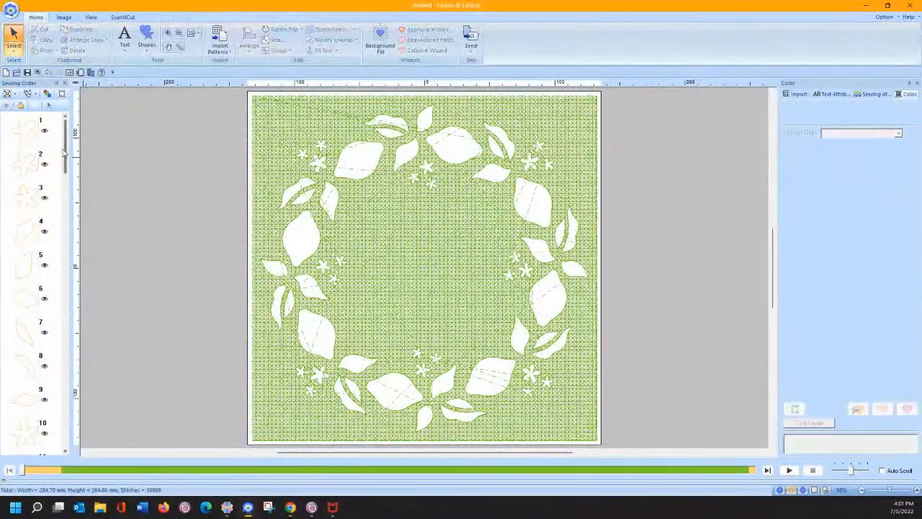
Select all the lemon, leaf and flower outlines in the sewing order and place them after the net-filled background.
{"action": "scroll", "coordinate": [67, 151], "scroll_direction": "down", "scroll_amount": 10}
{"action": "scroll", "coordinate": [65, 144], "scroll_direction": "up", "scroll_amount": 12}
{"action": "left_click", "coordinate": [61, 134]}
{"action": "left_click_drag", "start_coordinate": [64, 160], "coordinate": [70, 449]}
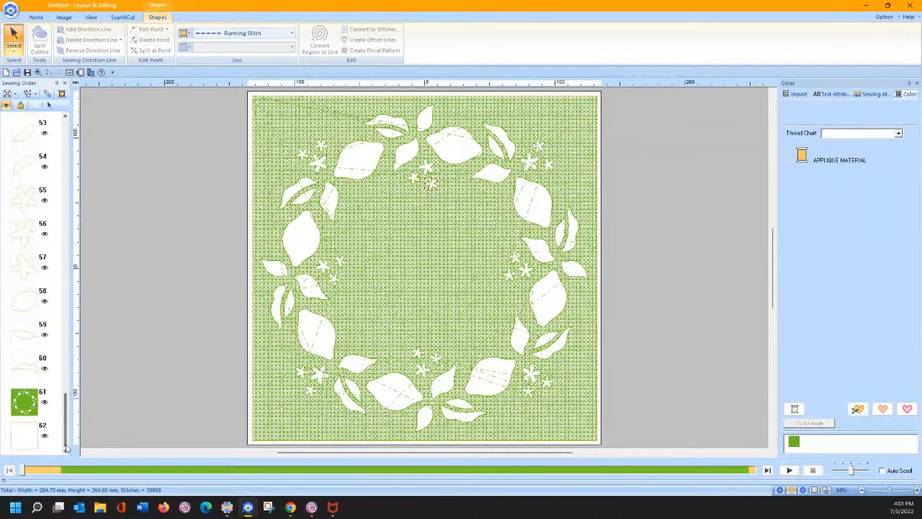
{"action": "left_click", "coordinate": [33, 369]}
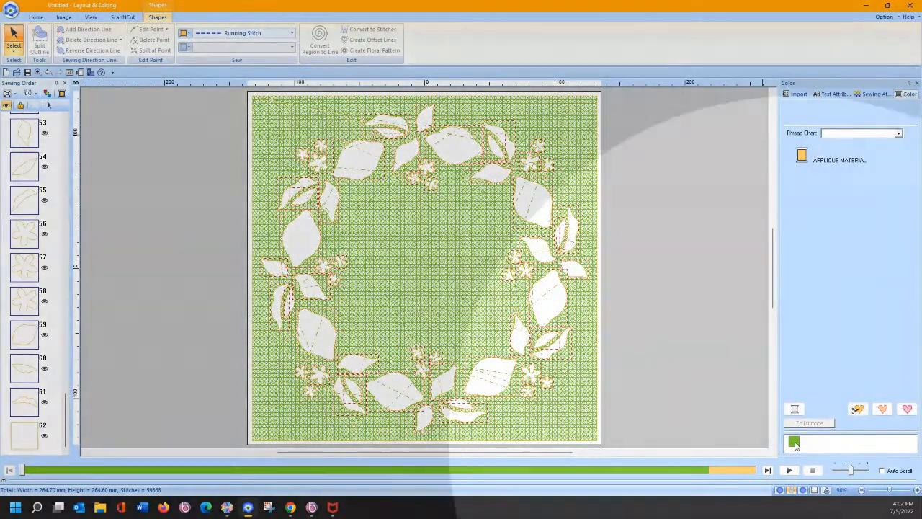
Color the wreath outlines Lime Green (513) with Triple Stitch lines, and give the square border outline the same Lime Green thread.
{"action": "left_click", "coordinate": [794, 443]}
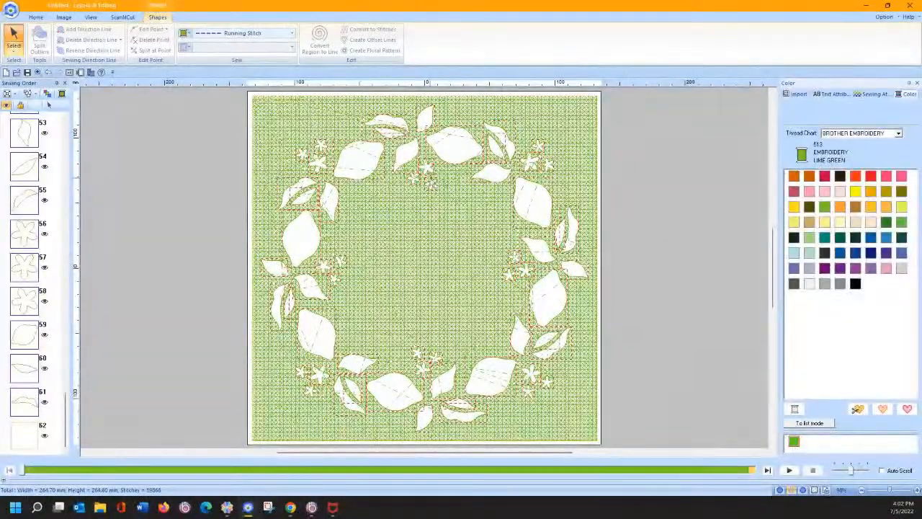
{"action": "left_click", "coordinate": [251, 33]}
{"action": "left_click", "coordinate": [249, 77]}
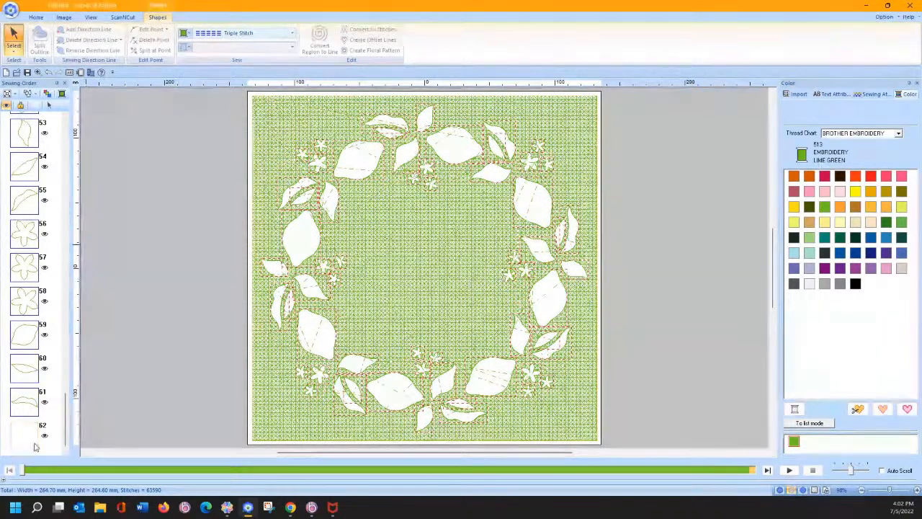
{"action": "left_click", "coordinate": [566, 419]}
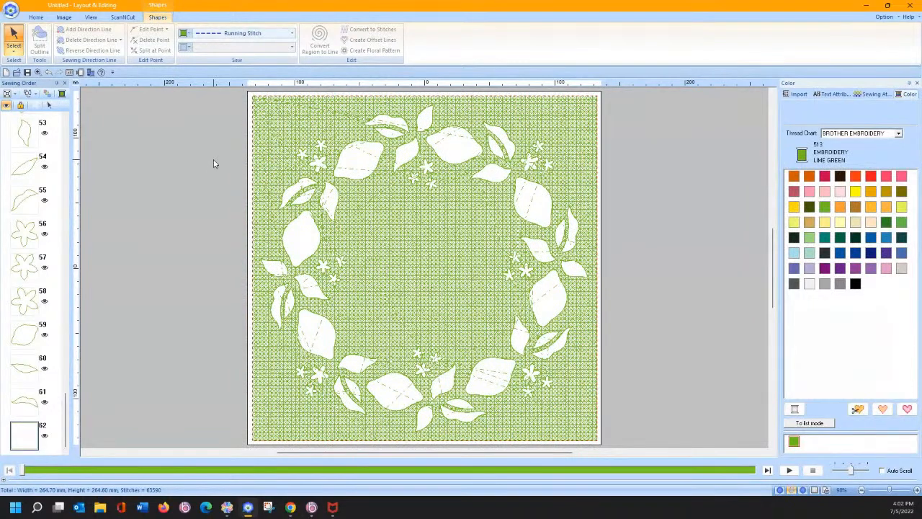
Play the stitch simulation of the design at maximum speed, stop it and return to the selection tool.
{"action": "left_click", "coordinate": [759, 461]}
{"action": "left_click", "coordinate": [789, 470]}
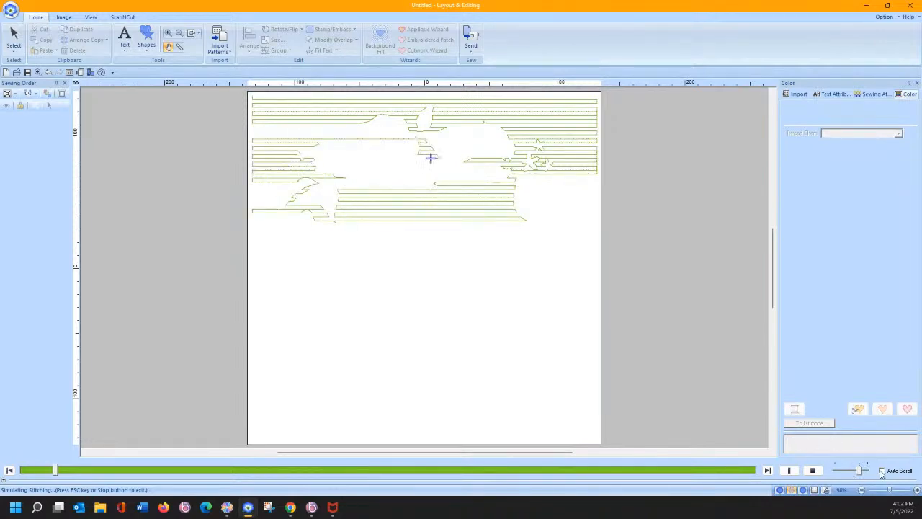
{"action": "left_click_drag", "start_coordinate": [859, 470], "coordinate": [867, 469]}
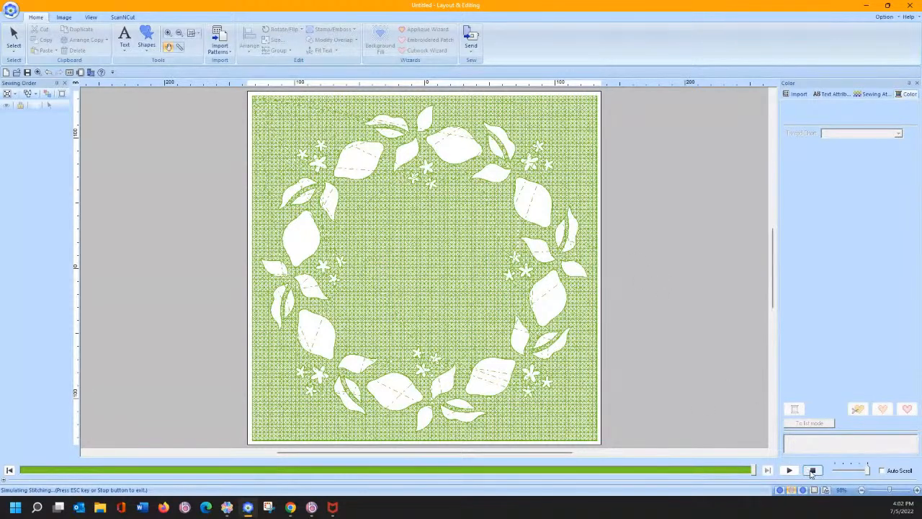
{"action": "key", "text": "Escape"}
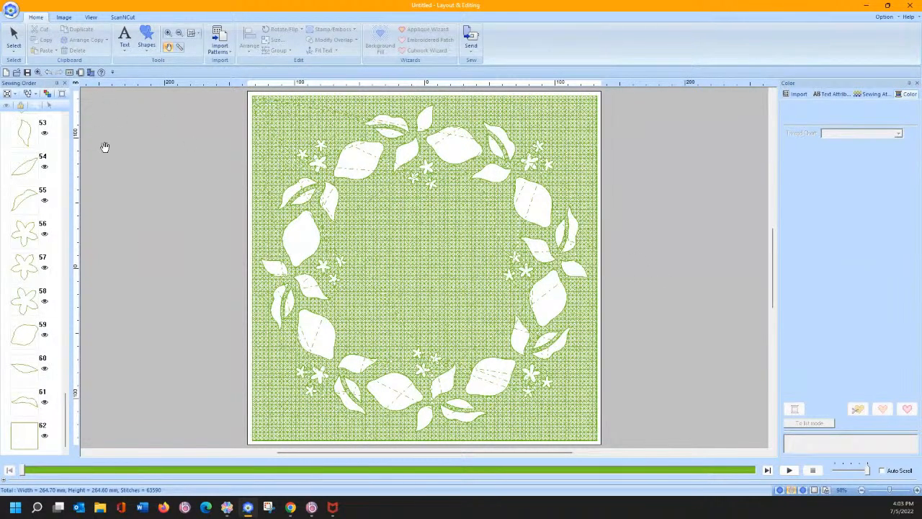
{"action": "key", "text": "Escape"}
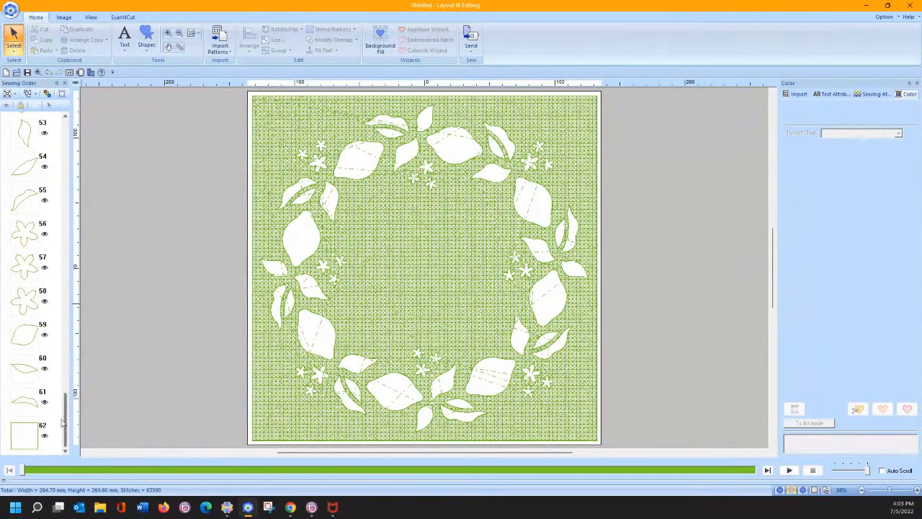
Try Cross Stitch on the net-filled background region, and change its region sew type to Motif Stitch.
{"action": "left_click_drag", "start_coordinate": [66, 423], "coordinate": [50, 119]}
{"action": "left_click", "coordinate": [35, 129]}
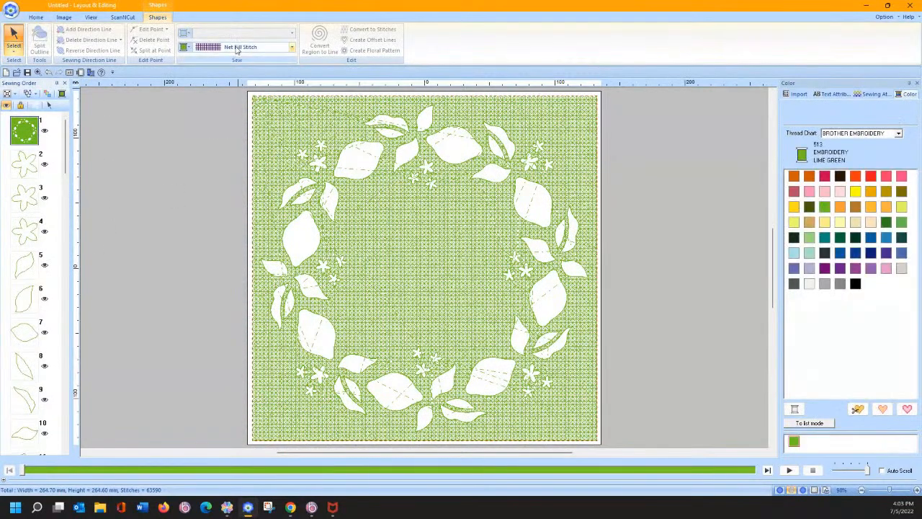
{"action": "left_click", "coordinate": [237, 48]}
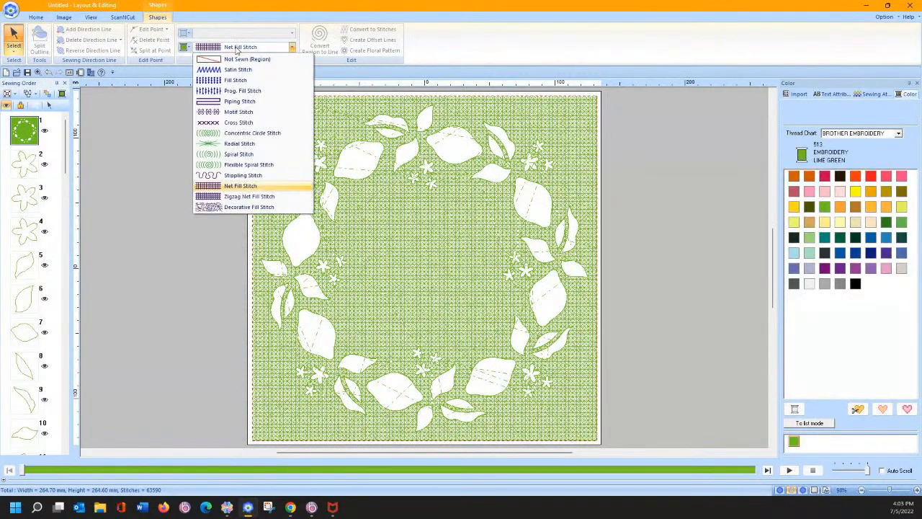
{"action": "left_click", "coordinate": [238, 122]}
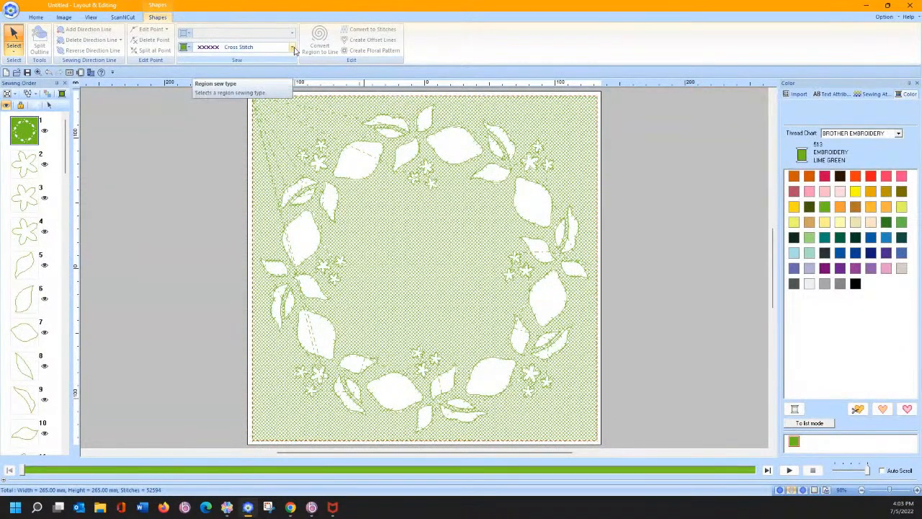
{"action": "left_click", "coordinate": [292, 47]}
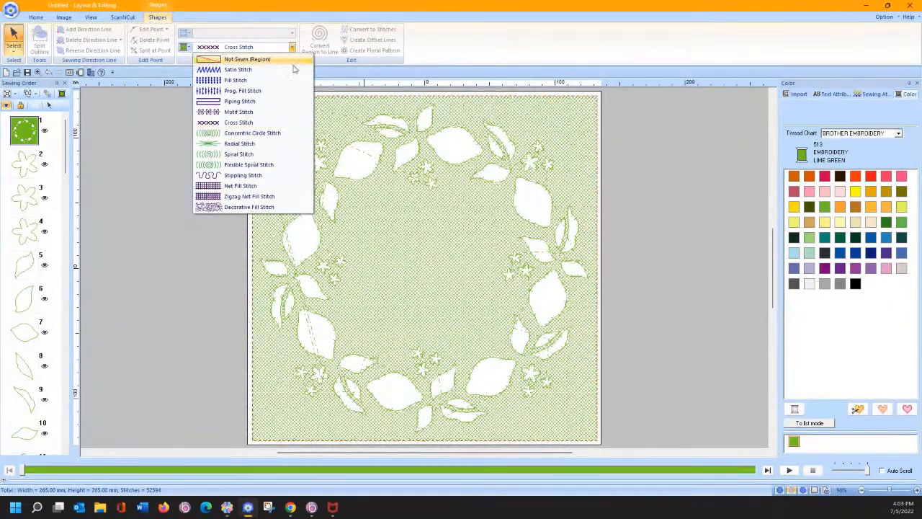
{"action": "left_click", "coordinate": [245, 111]}
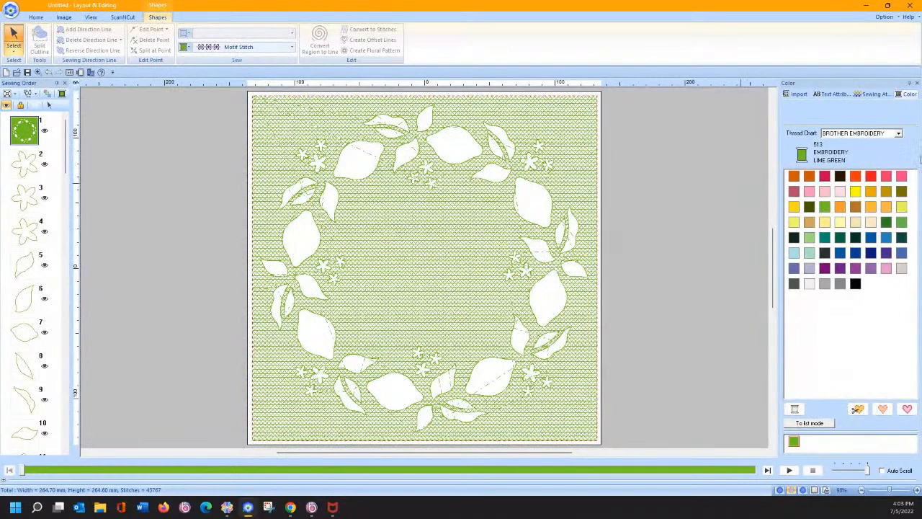
Try motif053 as the background's motif pattern and replace it with motif051.
{"action": "left_click", "coordinate": [873, 95]}
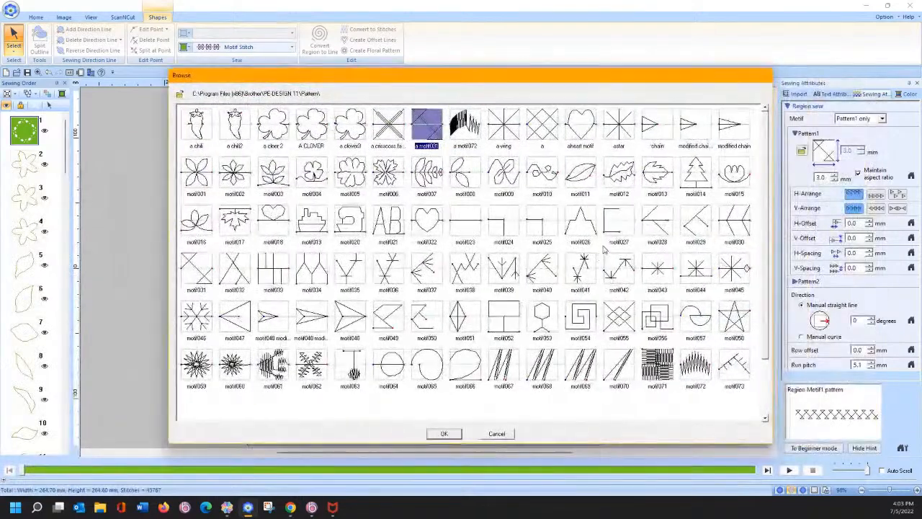
{"action": "left_click", "coordinate": [541, 322]}
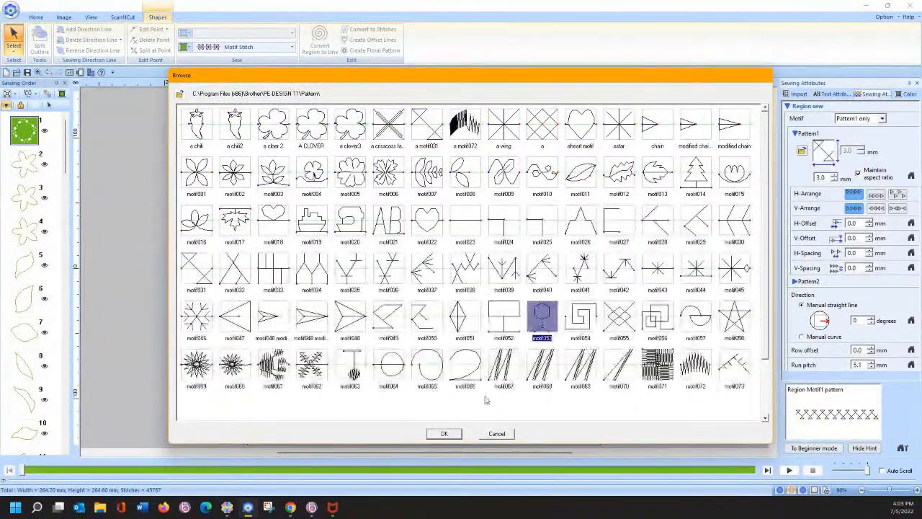
{"action": "left_click", "coordinate": [445, 434]}
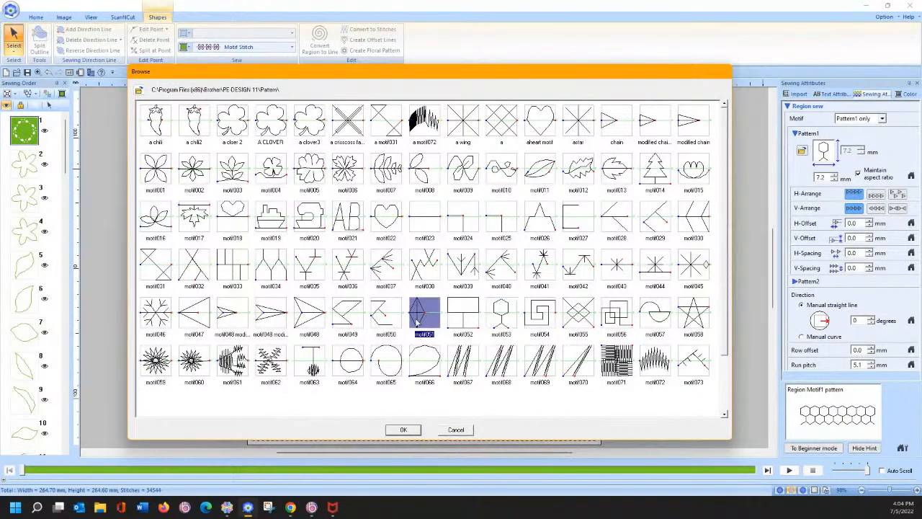
{"action": "left_click", "coordinate": [401, 431]}
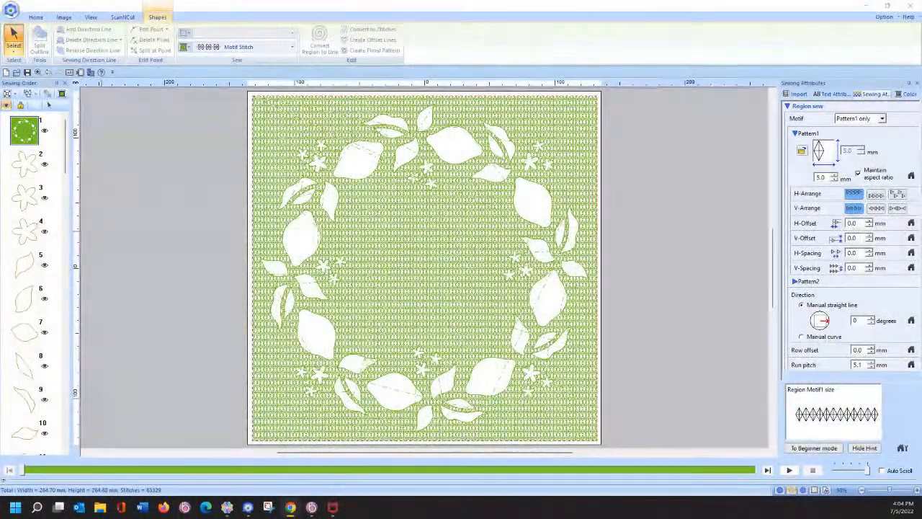
Switch to the blank Untitled5 design in Pacesetter BES4 Dream Edition.
{"action": "mouse_move", "coordinate": [311, 508]}
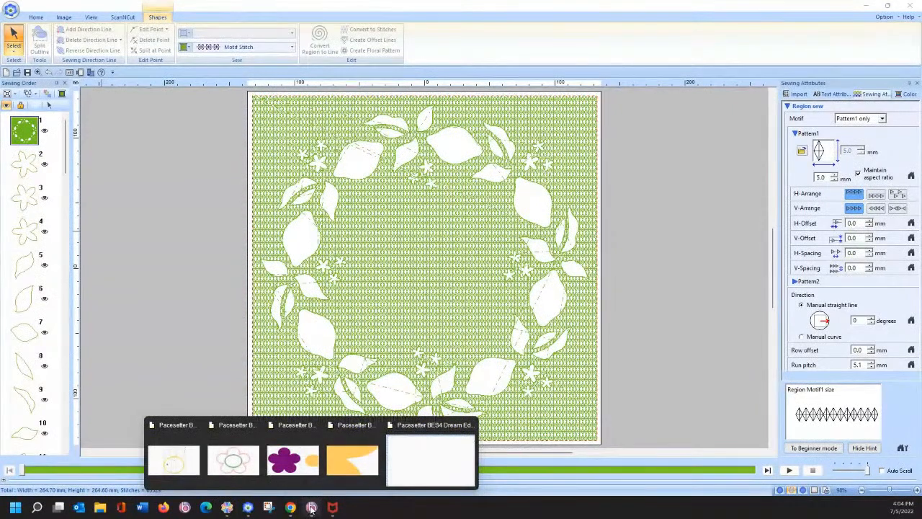
{"action": "left_click", "coordinate": [447, 469]}
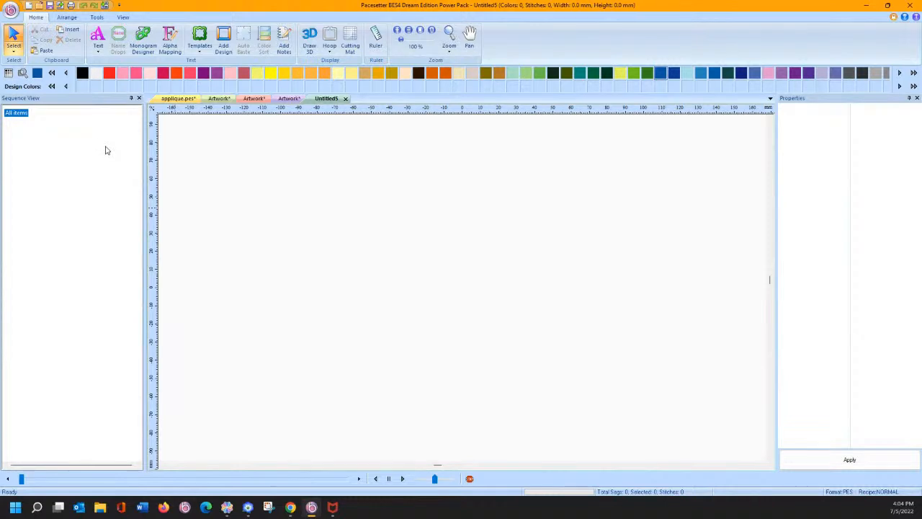
Import the lemons cutting file from the Facebook Live folder as artwork into the blank design.
{"action": "left_click", "coordinate": [13, 13]}
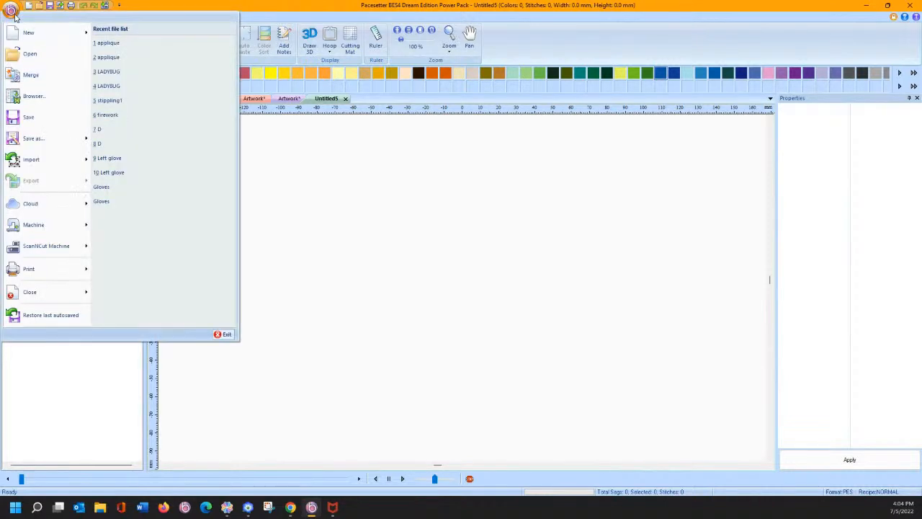
{"action": "mouse_move", "coordinate": [33, 160]}
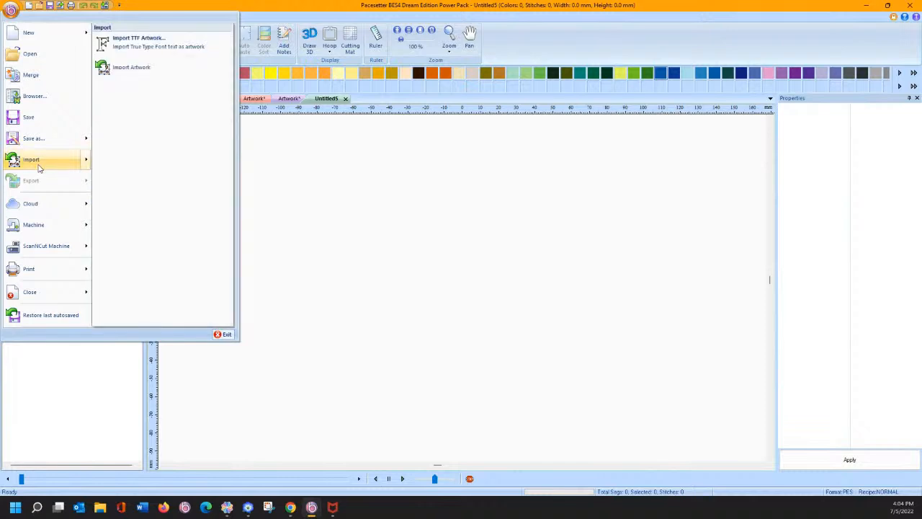
{"action": "left_click", "coordinate": [159, 72]}
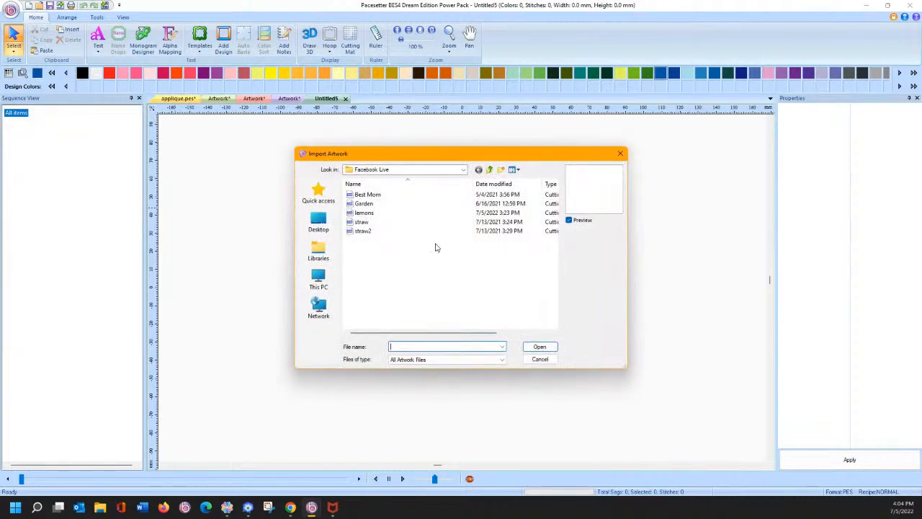
{"action": "left_click", "coordinate": [397, 212]}
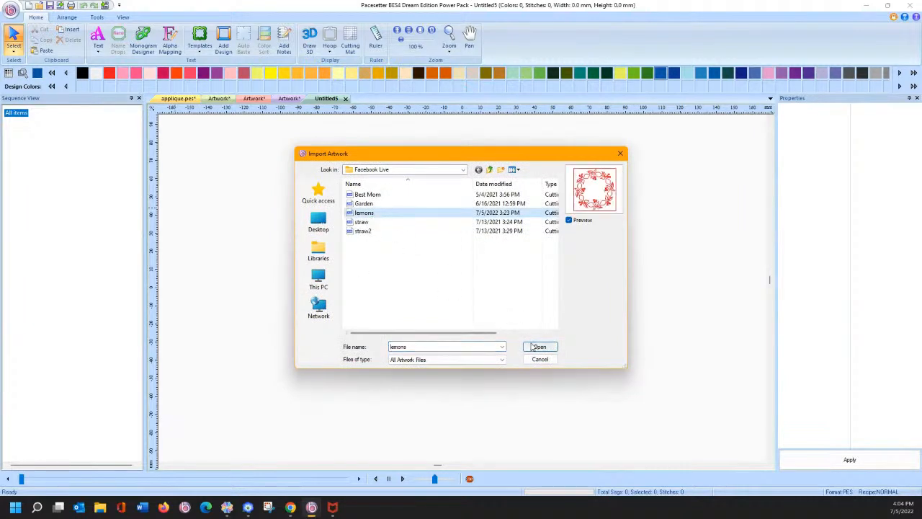
{"action": "left_click", "coordinate": [539, 346]}
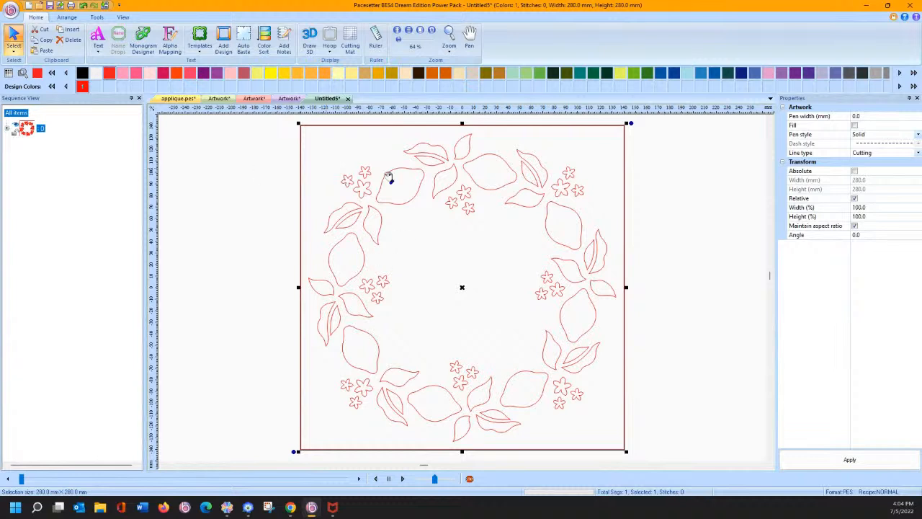
Convert the lemon wreath artwork to a decorative fill with a Run border.
{"action": "left_click", "coordinate": [100, 18]}
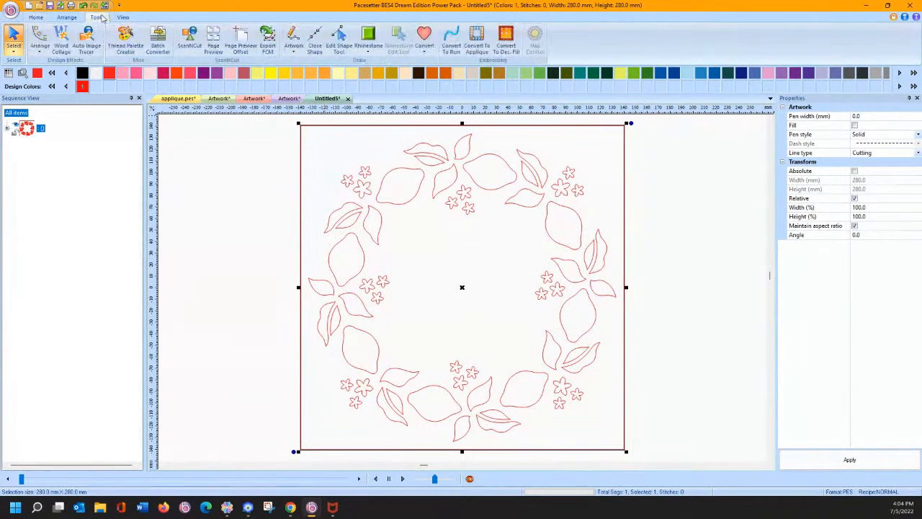
{"action": "left_click", "coordinate": [506, 36]}
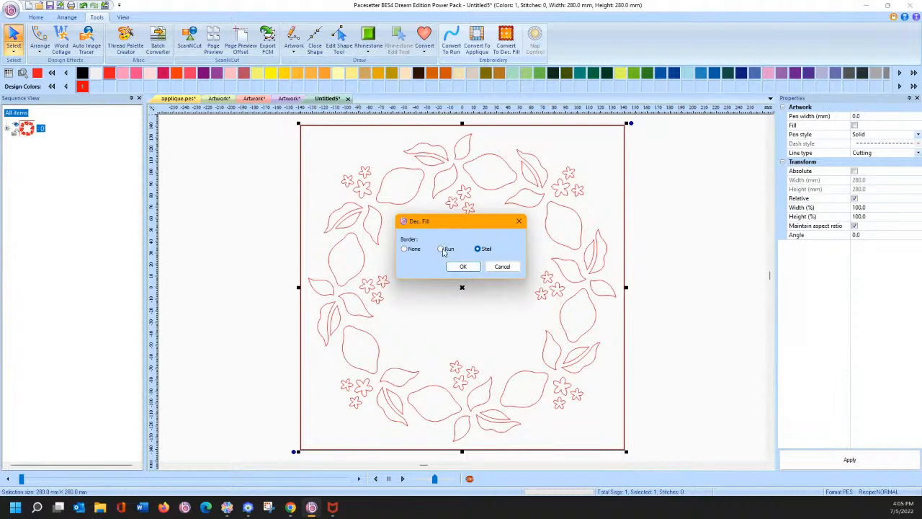
{"action": "left_click", "coordinate": [441, 249]}
{"action": "left_click", "coordinate": [463, 266]}
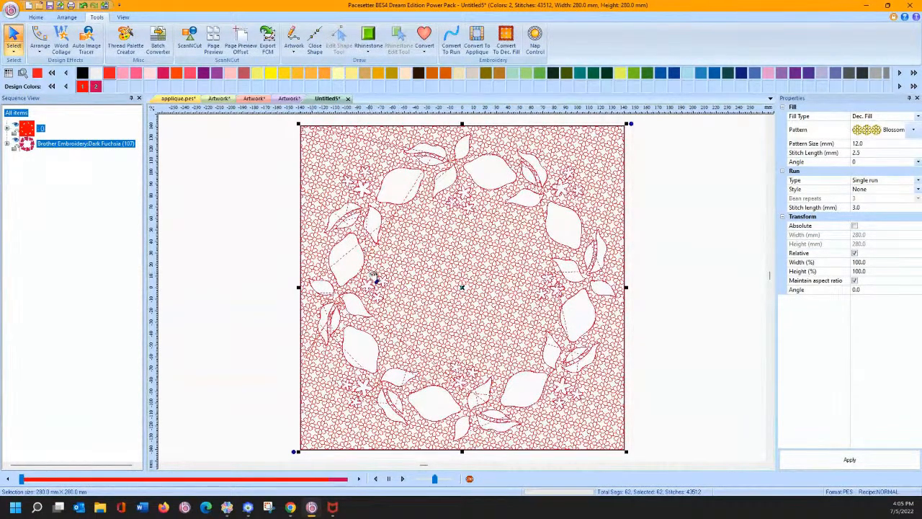
Try the Artsy pattern on the wreath's decorative background fill.
{"action": "left_click", "coordinate": [913, 132]}
{"action": "left_click", "coordinate": [913, 132]}
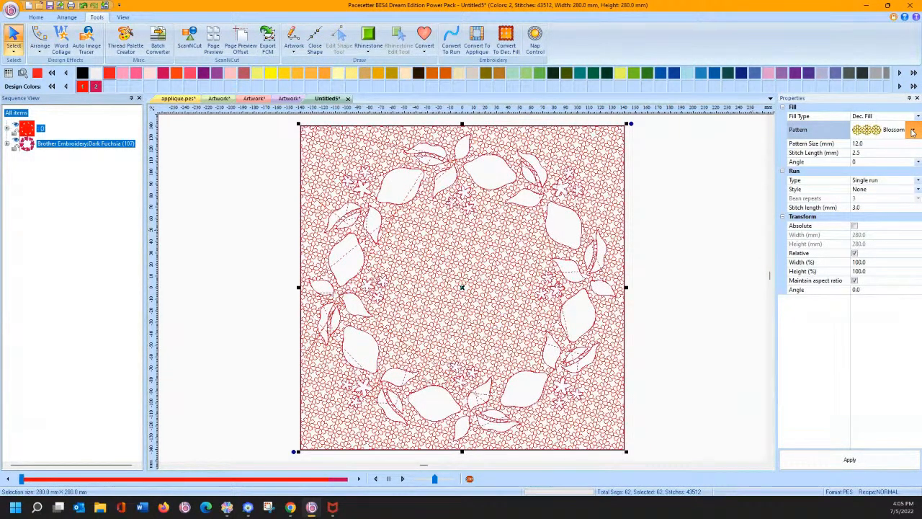
{"action": "left_click", "coordinate": [912, 132]}
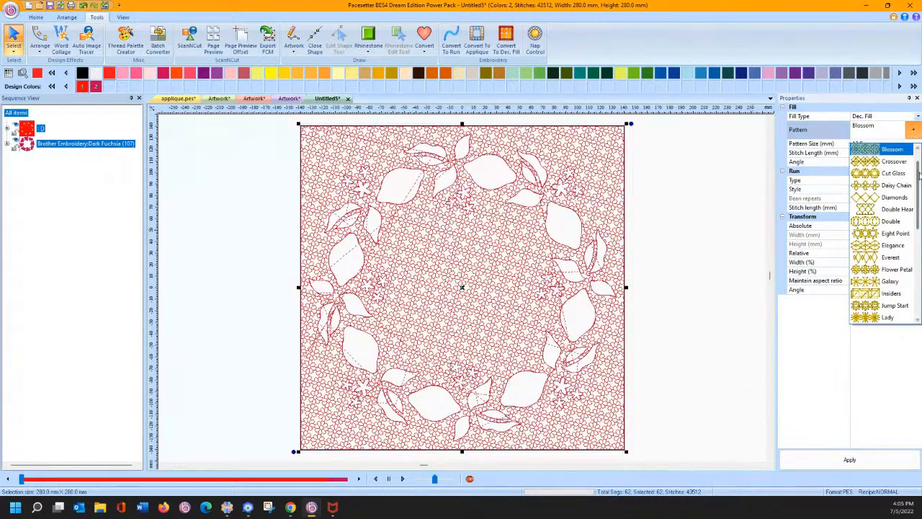
{"action": "left_click_drag", "start_coordinate": [919, 174], "coordinate": [919, 160]}
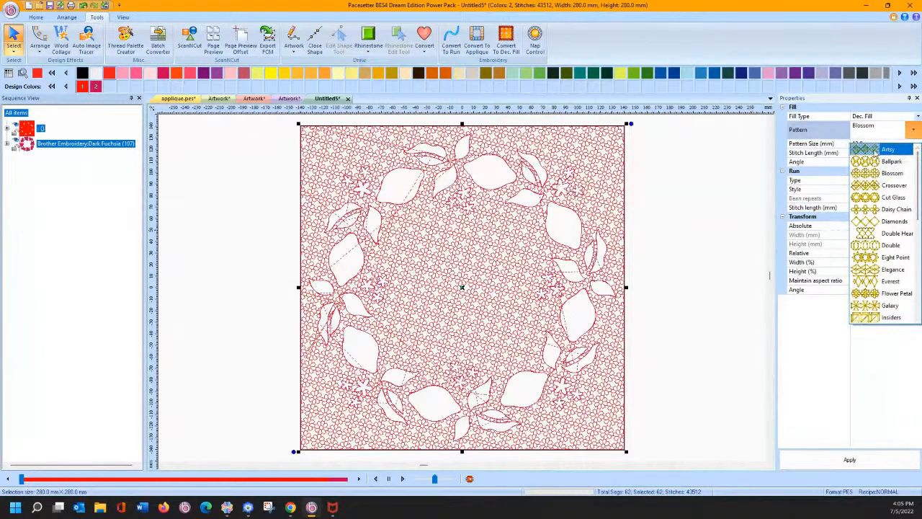
{"action": "left_click", "coordinate": [876, 150]}
{"action": "left_click", "coordinate": [839, 459]}
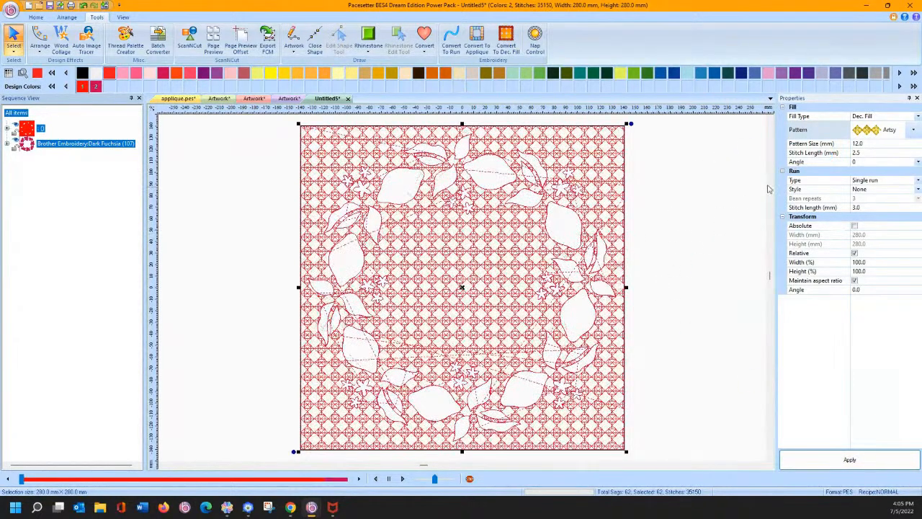
Try the Diamonds pattern on the decorative background fill, and replace it with Ladybugs.
{"action": "left_click", "coordinate": [911, 132]}
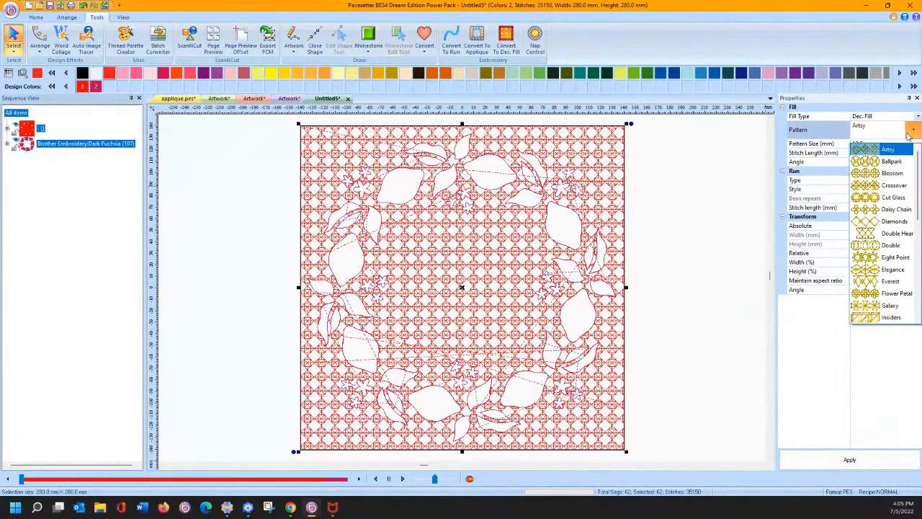
{"action": "left_click", "coordinate": [894, 221]}
{"action": "left_click", "coordinate": [848, 459]}
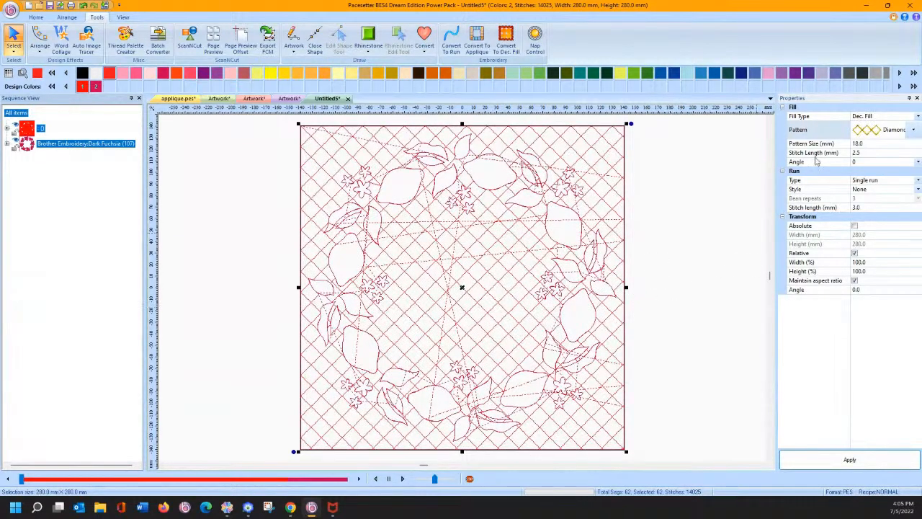
{"action": "left_click", "coordinate": [913, 130]}
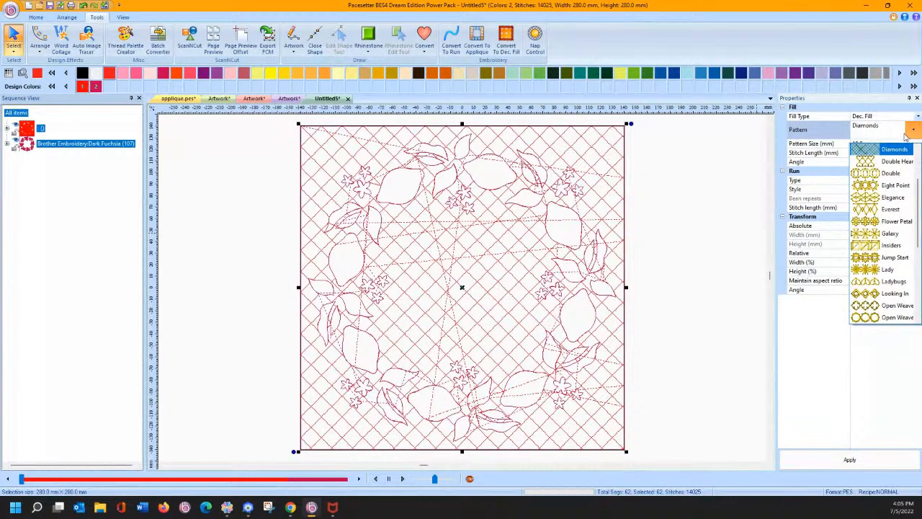
{"action": "left_click", "coordinate": [892, 281]}
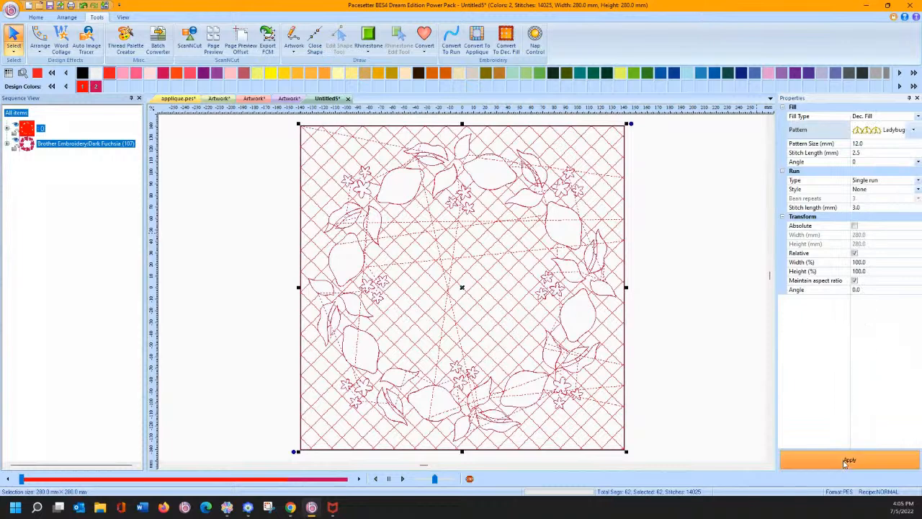
{"action": "left_click", "coordinate": [847, 461]}
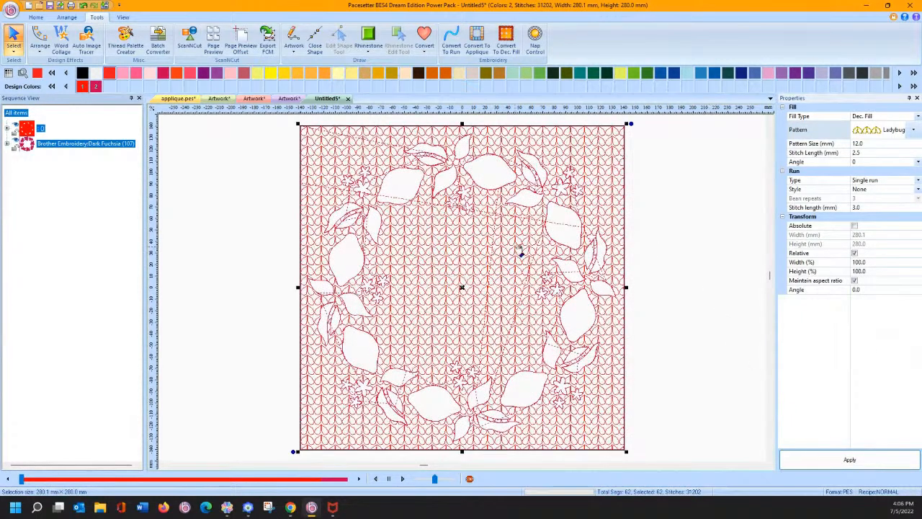
Try Pattern C on the decorative background fill, and replace it with Starlight.
{"action": "left_click", "coordinate": [913, 130]}
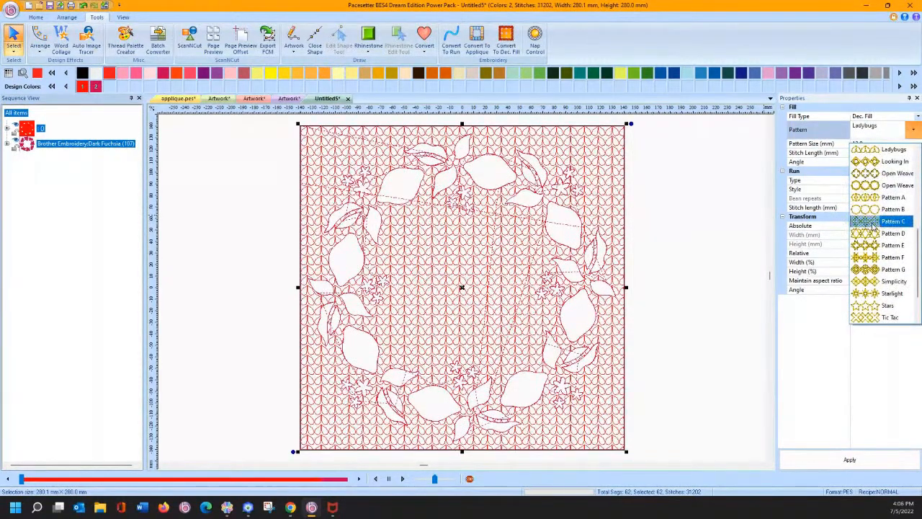
{"action": "left_click", "coordinate": [883, 221]}
{"action": "left_click", "coordinate": [828, 458]}
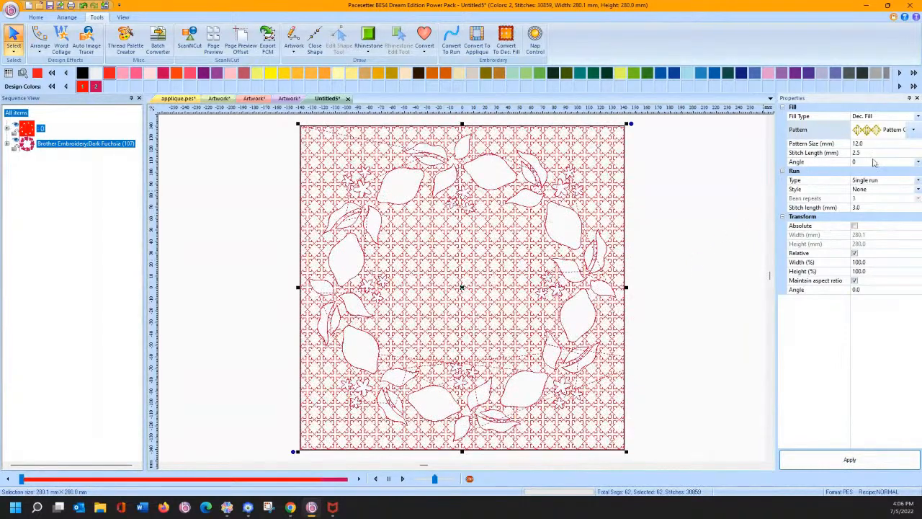
{"action": "left_click", "coordinate": [916, 130]}
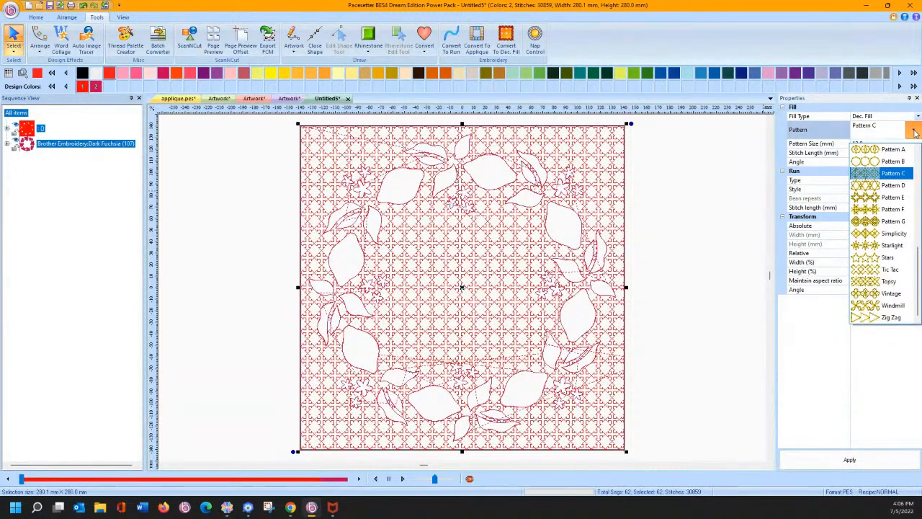
{"action": "left_click", "coordinate": [891, 246]}
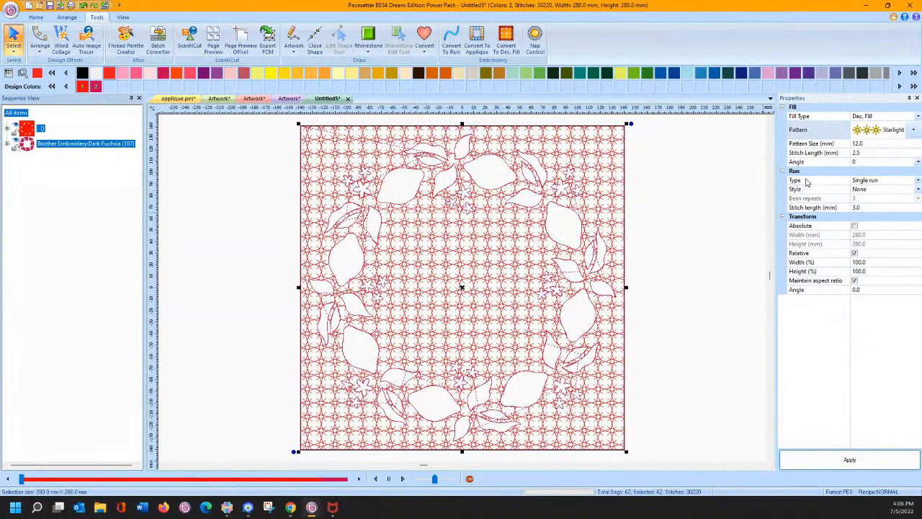
Try the Tic Tac pattern on the decorative background fill, and replace it with Topsy.
{"action": "left_click", "coordinate": [913, 130]}
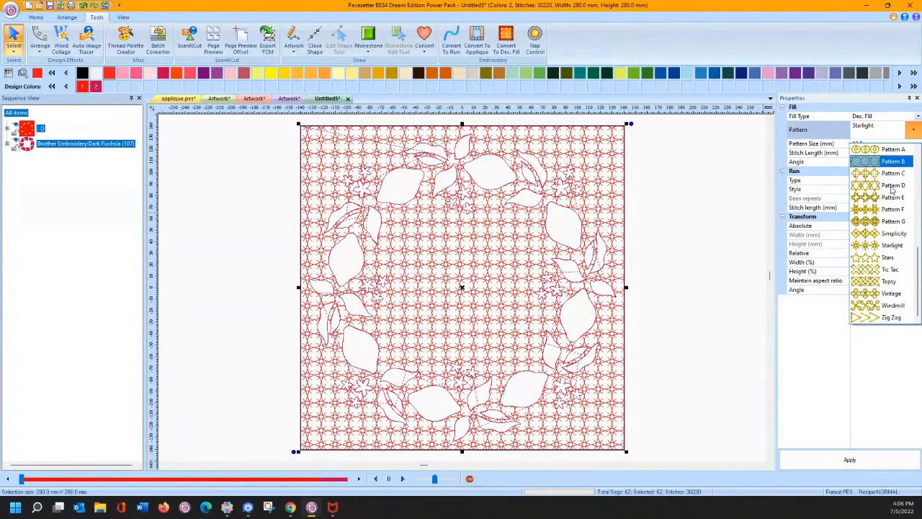
{"action": "left_click", "coordinate": [881, 272]}
{"action": "left_click", "coordinate": [850, 460]}
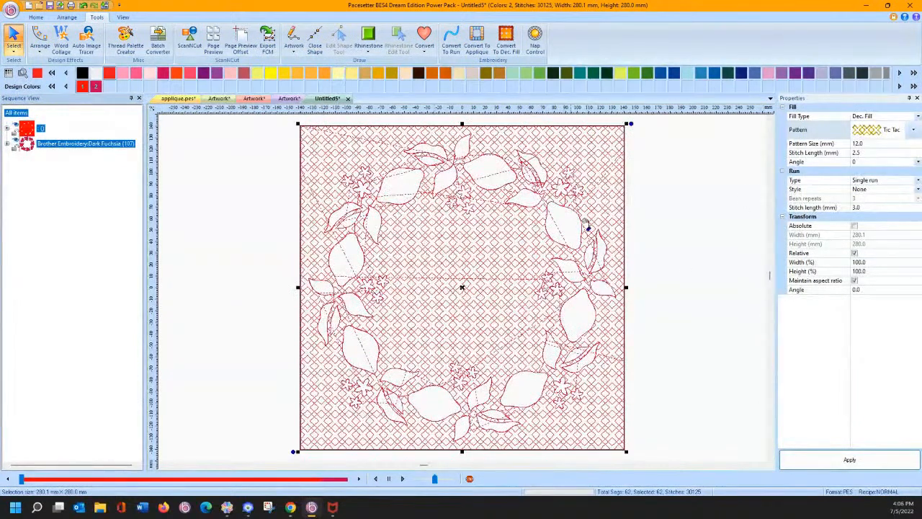
{"action": "left_click", "coordinate": [913, 132]}
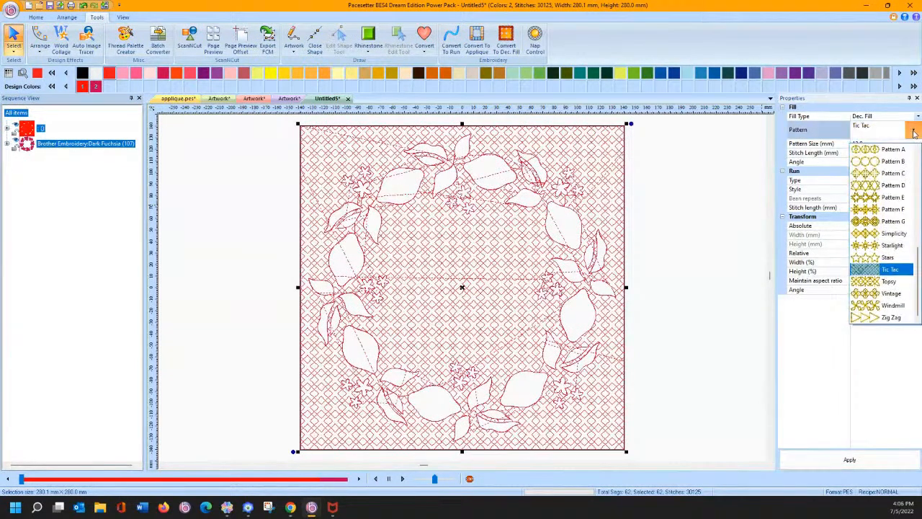
{"action": "left_click", "coordinate": [886, 281]}
{"action": "left_click", "coordinate": [847, 461]}
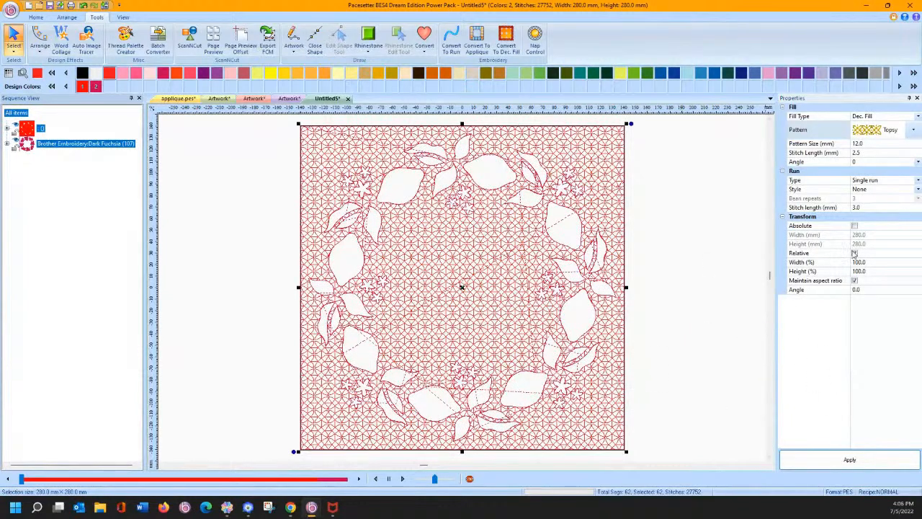
Try the Vintage pattern on the decorative background fill, and replace it with Windmill.
{"action": "left_click", "coordinate": [916, 130]}
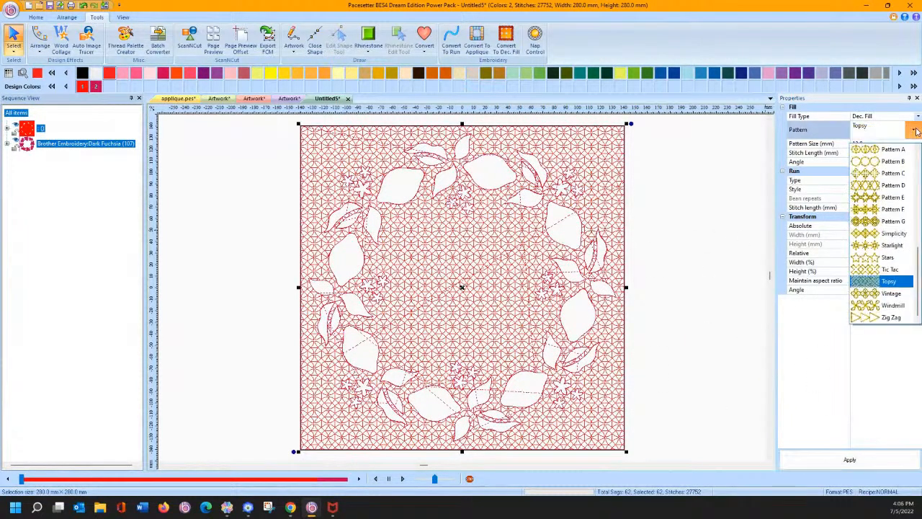
{"action": "left_click", "coordinate": [885, 295]}
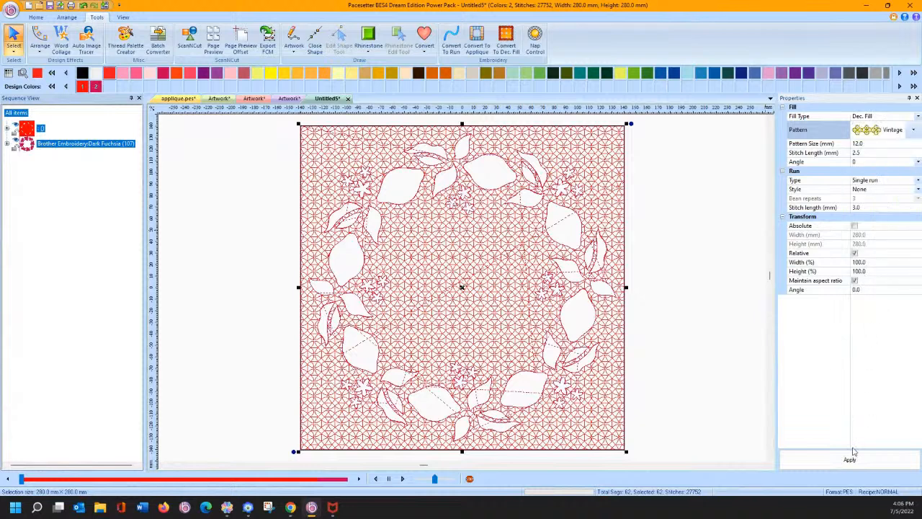
{"action": "left_click", "coordinate": [854, 461]}
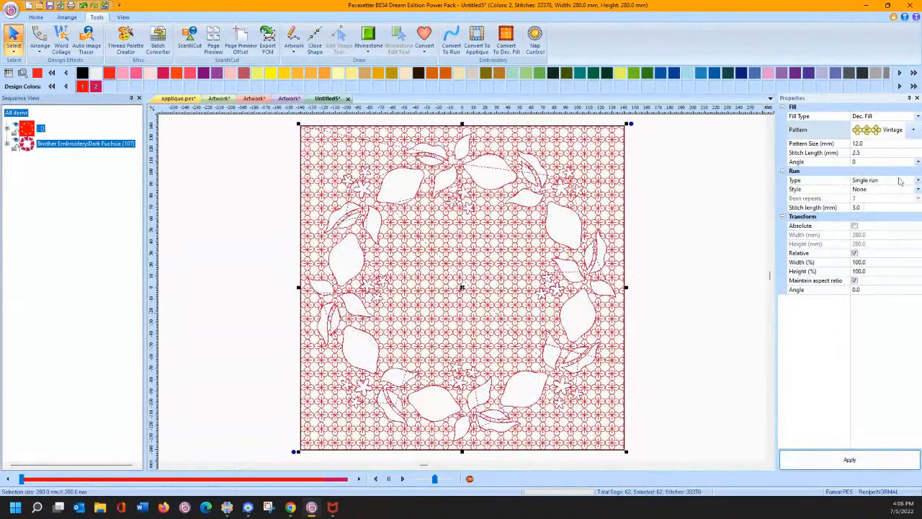
{"action": "left_click", "coordinate": [912, 130]}
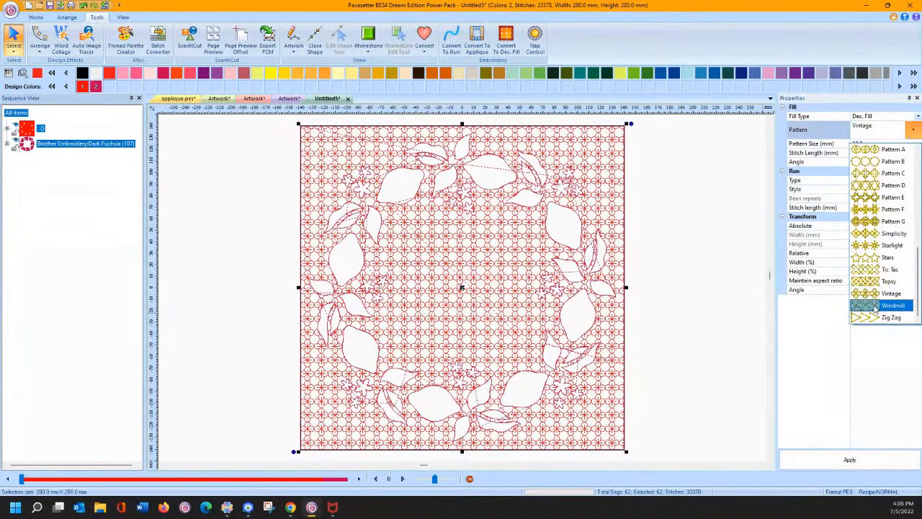
{"action": "left_click", "coordinate": [883, 311]}
{"action": "left_click", "coordinate": [860, 461]}
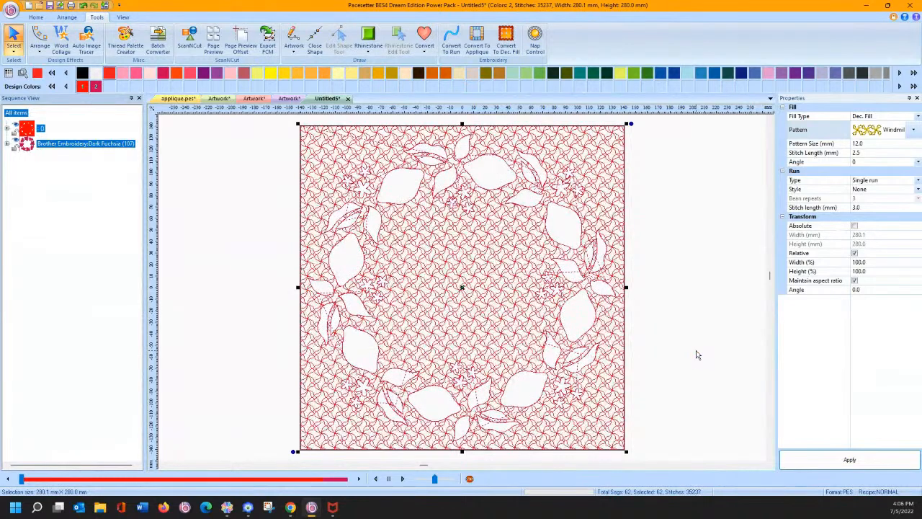
Try the Zig Zag pattern on the decorative background fill around the lemon wreath.
{"action": "left_click", "coordinate": [915, 132]}
{"action": "left_click", "coordinate": [892, 317]}
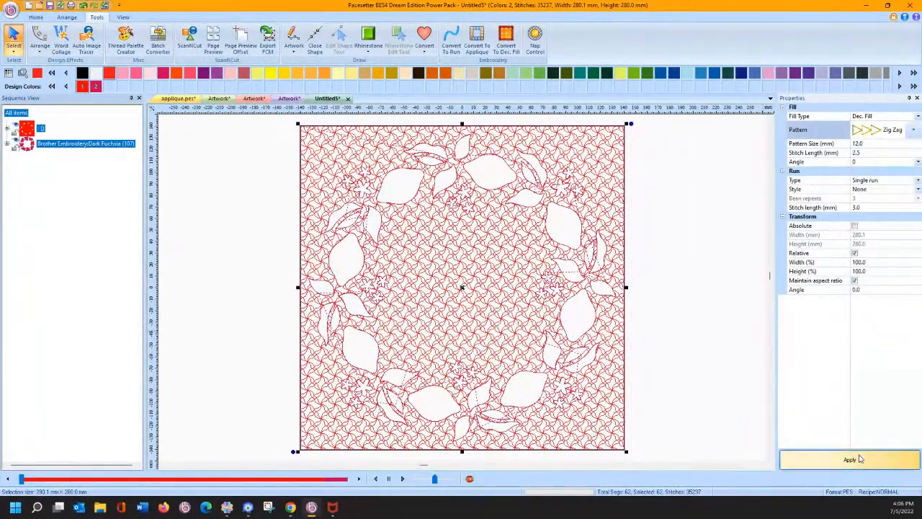
{"action": "left_click", "coordinate": [863, 461]}
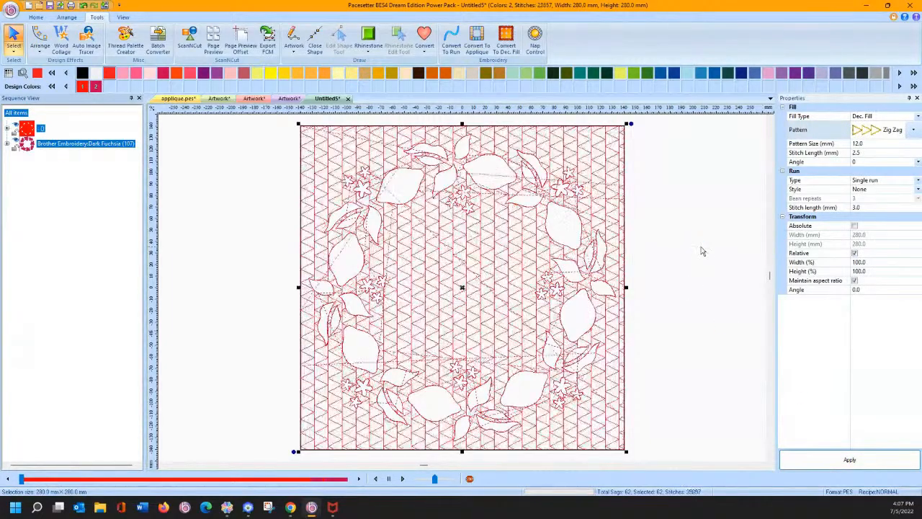
Apply Pattern B, the plain circles, to the decorative background fill.
{"action": "left_click", "coordinate": [915, 132]}
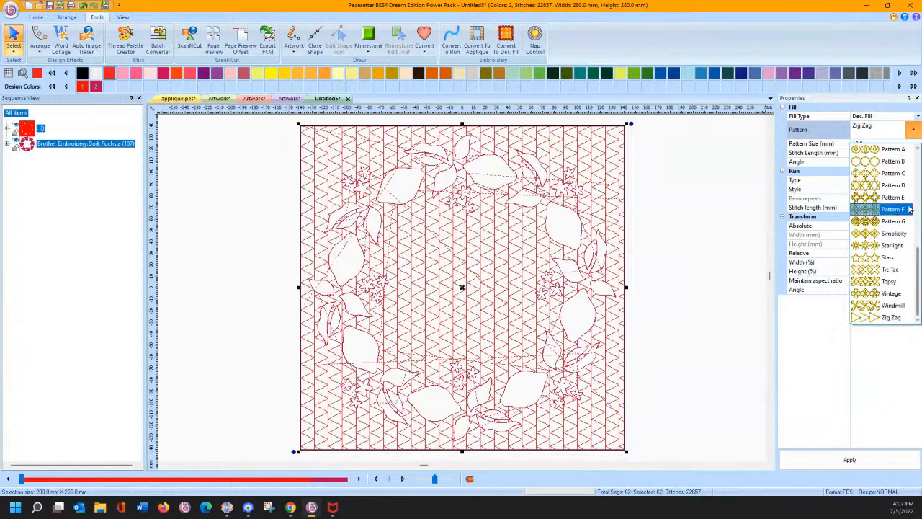
{"action": "left_click", "coordinate": [880, 161]}
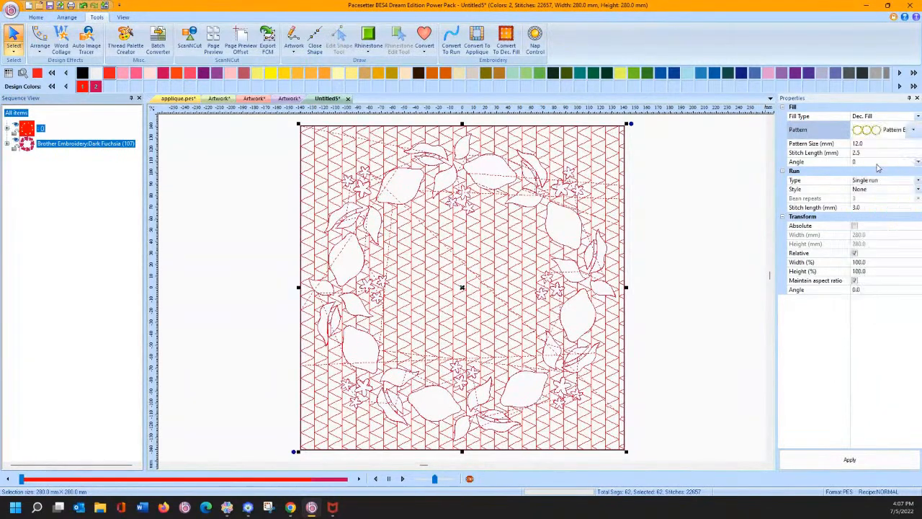
{"action": "left_click", "coordinate": [850, 459]}
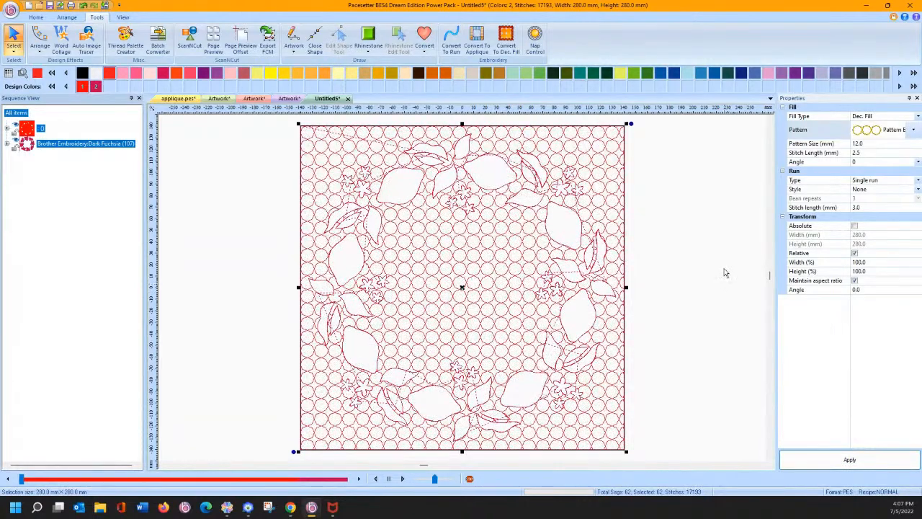
Set the lemon wreath outlines to the Bean run style with 3 repeats, and recolor them red to match the background fill.
{"action": "left_click", "coordinate": [45, 147]}
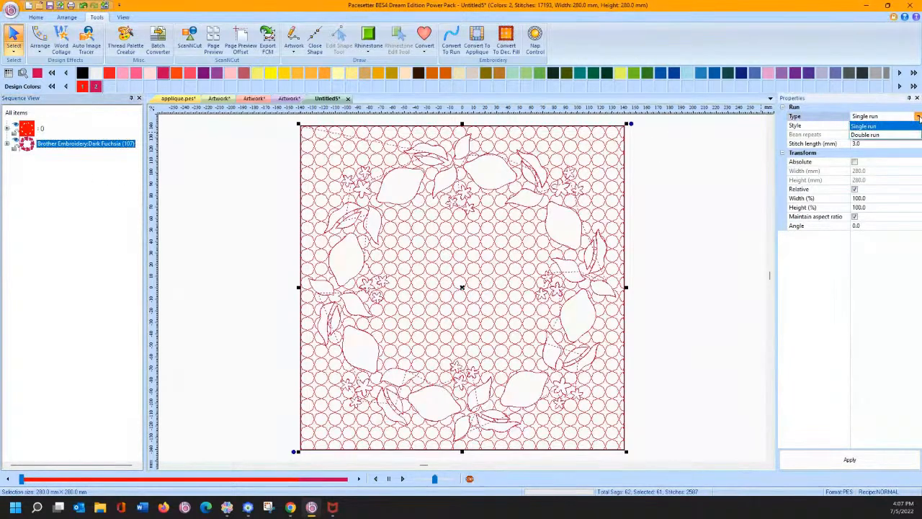
{"action": "left_click", "coordinate": [918, 126]}
{"action": "left_click", "coordinate": [917, 126]}
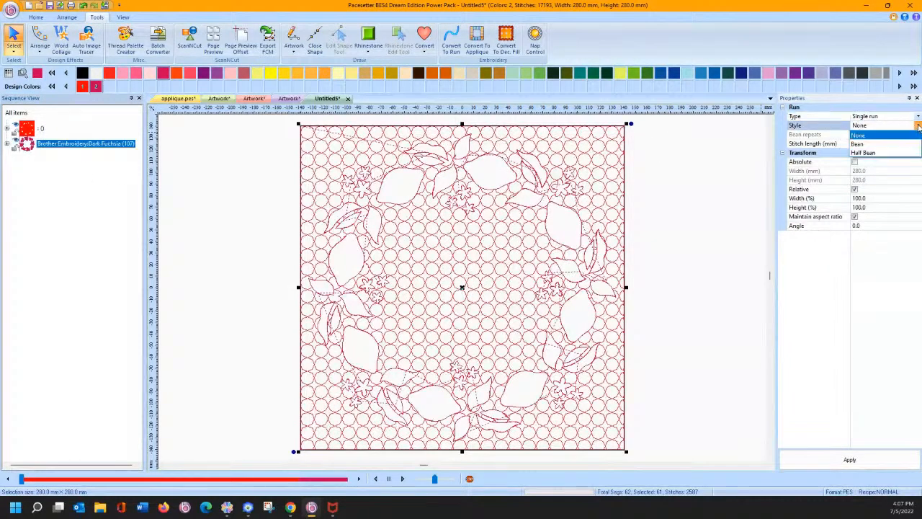
{"action": "left_click", "coordinate": [861, 144]}
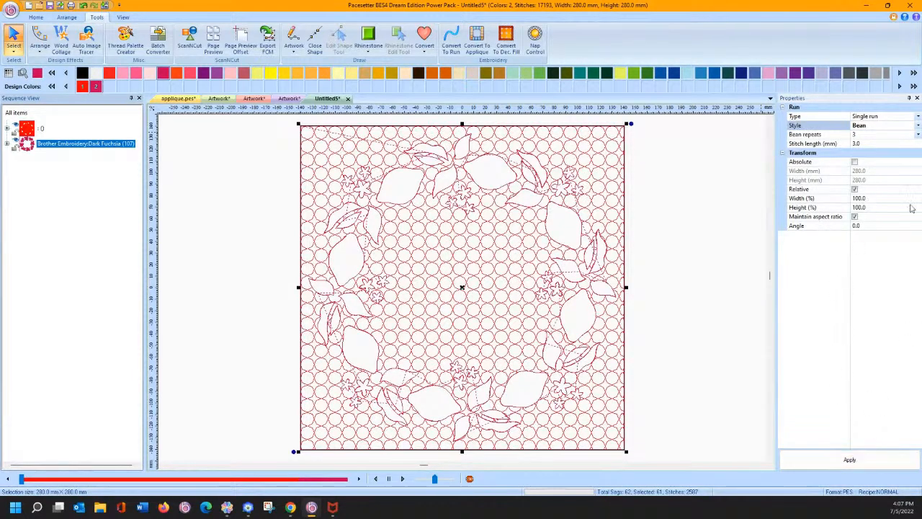
{"action": "left_click", "coordinate": [918, 135]}
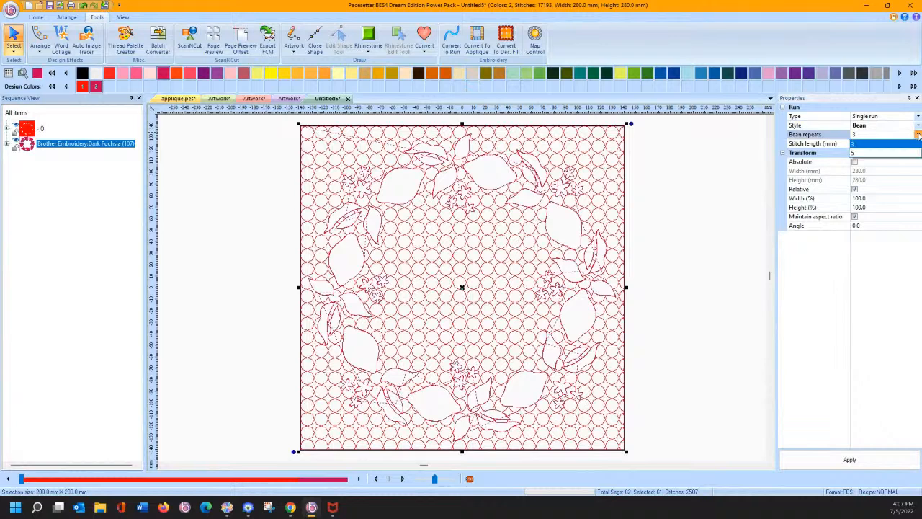
{"action": "left_click", "coordinate": [917, 186]}
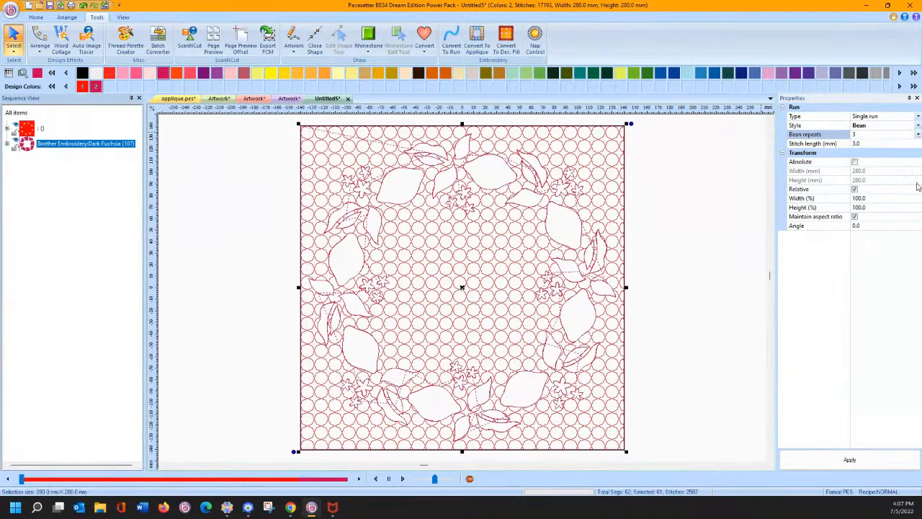
{"action": "left_click", "coordinate": [859, 460]}
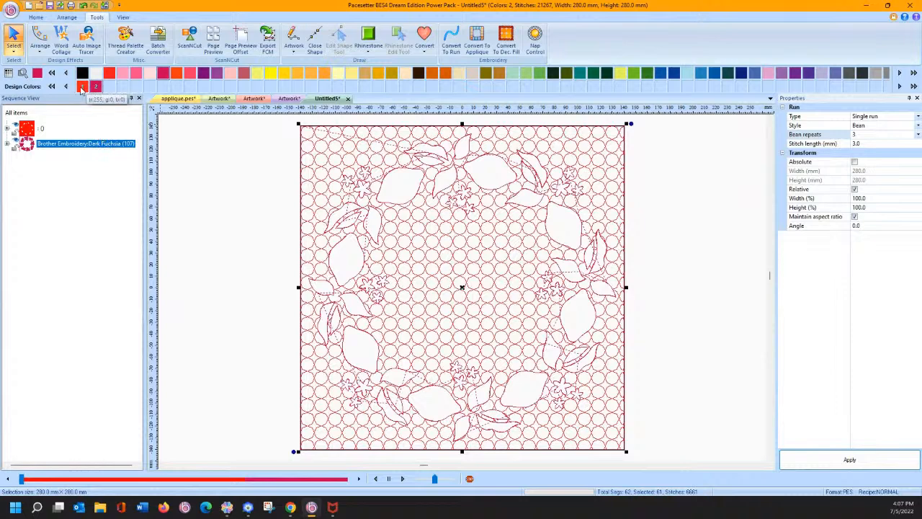
{"action": "left_click", "coordinate": [82, 87]}
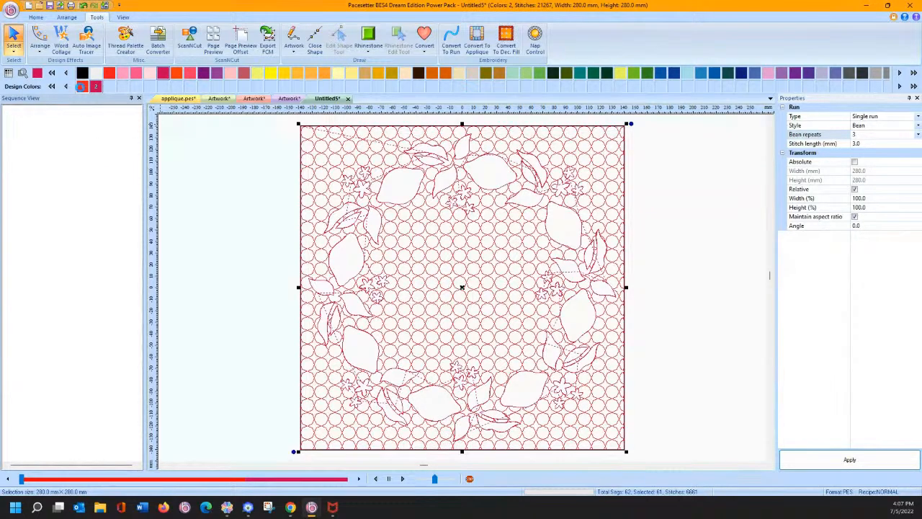
{"action": "left_click", "coordinate": [237, 231]}
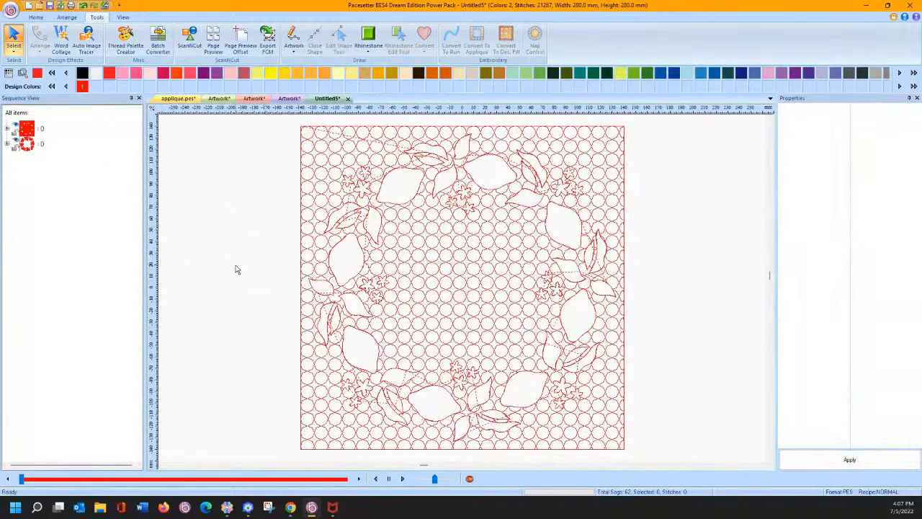
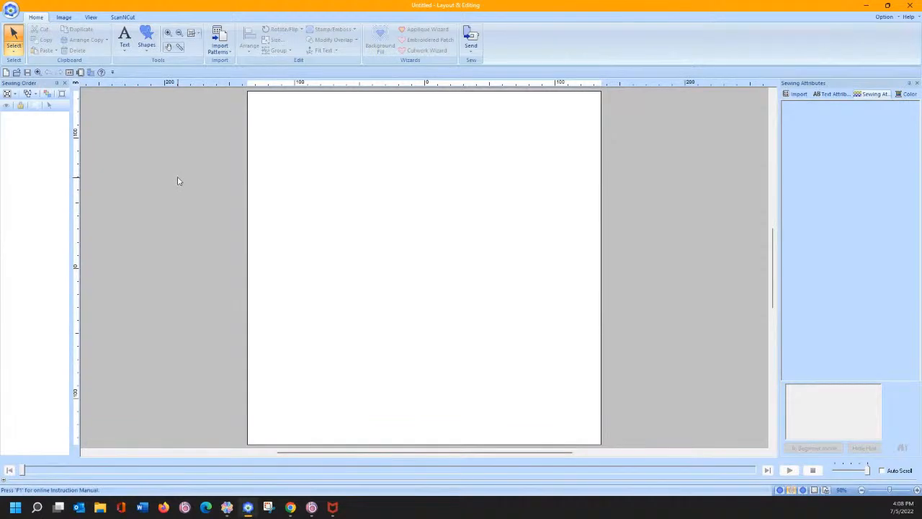
Browse the designs available for import in the Facebook Live Cindy files folder, and open its flower block1 subfolder.
{"action": "left_click", "coordinate": [795, 94]}
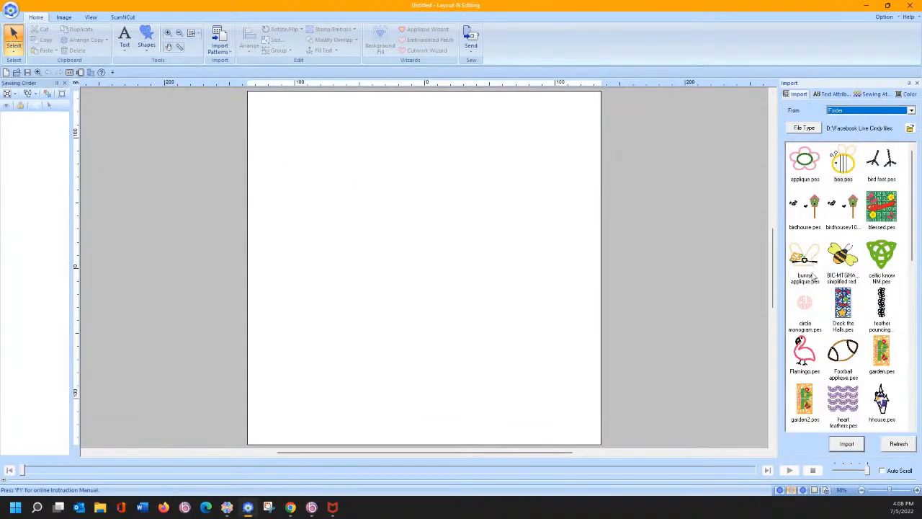
{"action": "scroll", "coordinate": [819, 260], "scroll_direction": "down", "scroll_amount": 10}
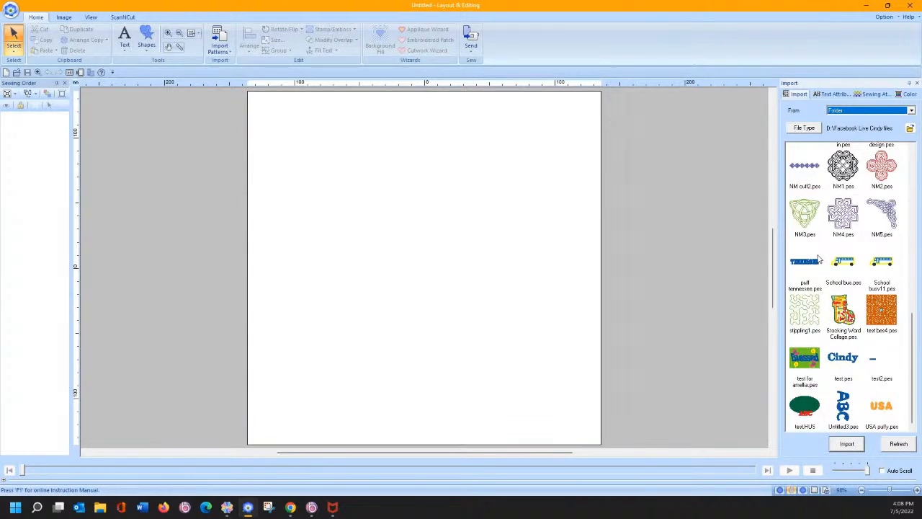
{"action": "scroll", "coordinate": [836, 216], "scroll_direction": "up", "scroll_amount": 10}
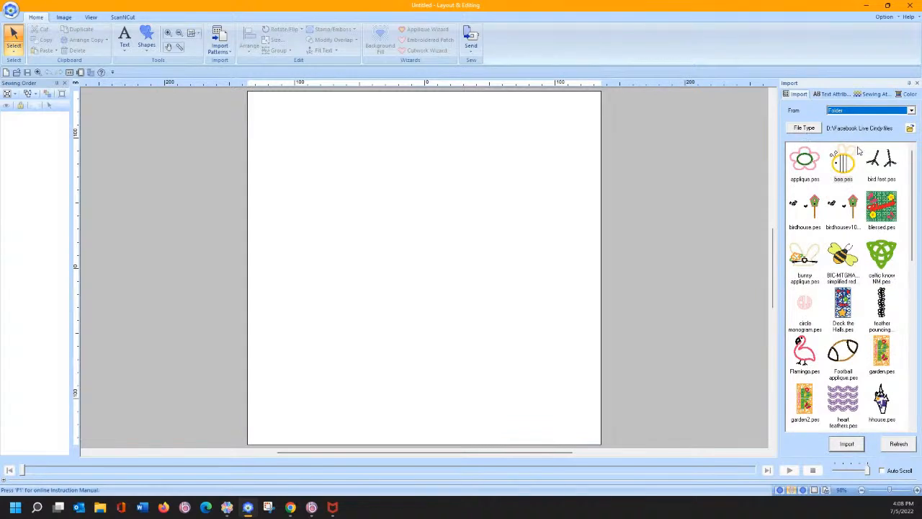
{"action": "left_click", "coordinate": [910, 128]}
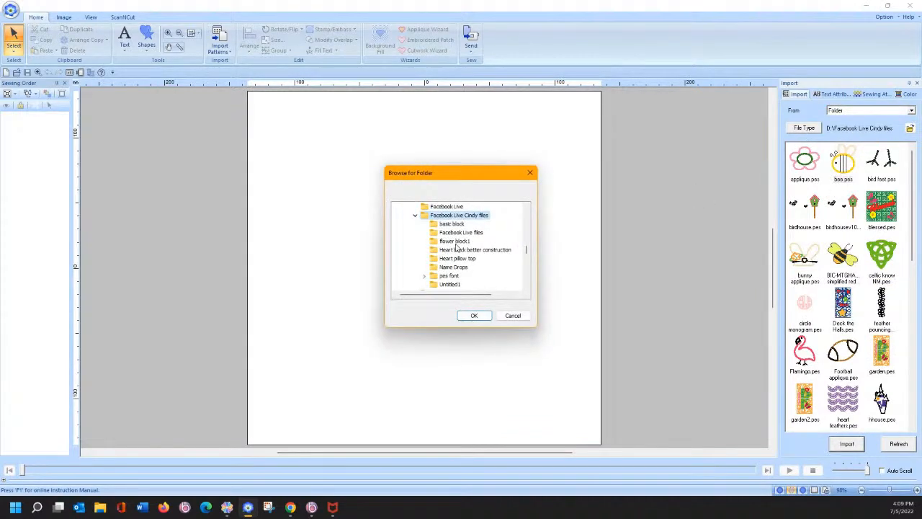
{"action": "left_click", "coordinate": [456, 241]}
{"action": "left_click", "coordinate": [474, 315]}
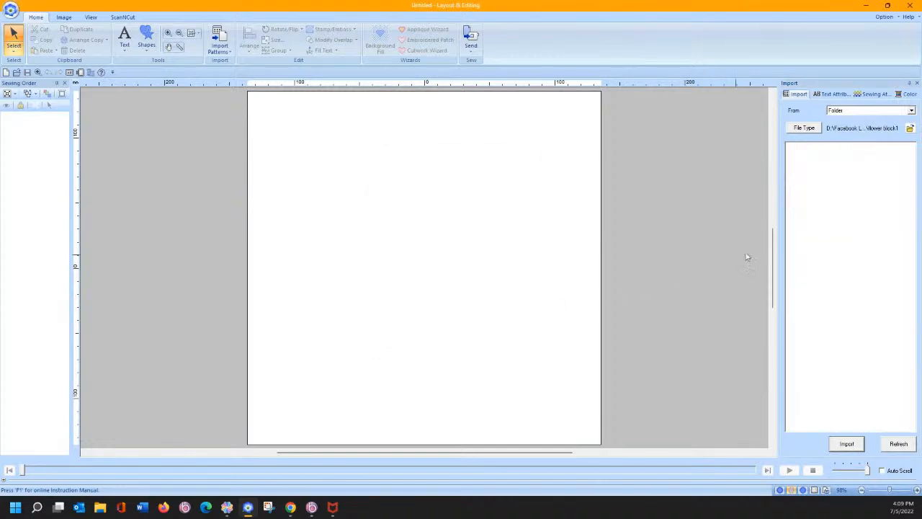
Change the import source folder to Kimberbell on the D: drive to check it for designs.
{"action": "left_click", "coordinate": [910, 127]}
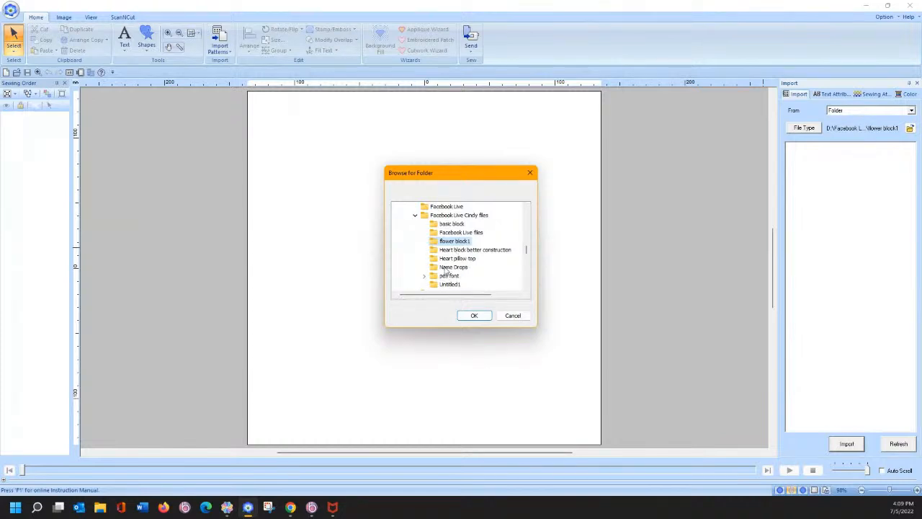
{"action": "scroll", "coordinate": [441, 269], "scroll_direction": "down", "scroll_amount": 2}
{"action": "scroll", "coordinate": [447, 269], "scroll_direction": "down", "scroll_amount": 1}
{"action": "scroll", "coordinate": [461, 259], "scroll_direction": "down", "scroll_amount": 1}
{"action": "left_click", "coordinate": [451, 224]}
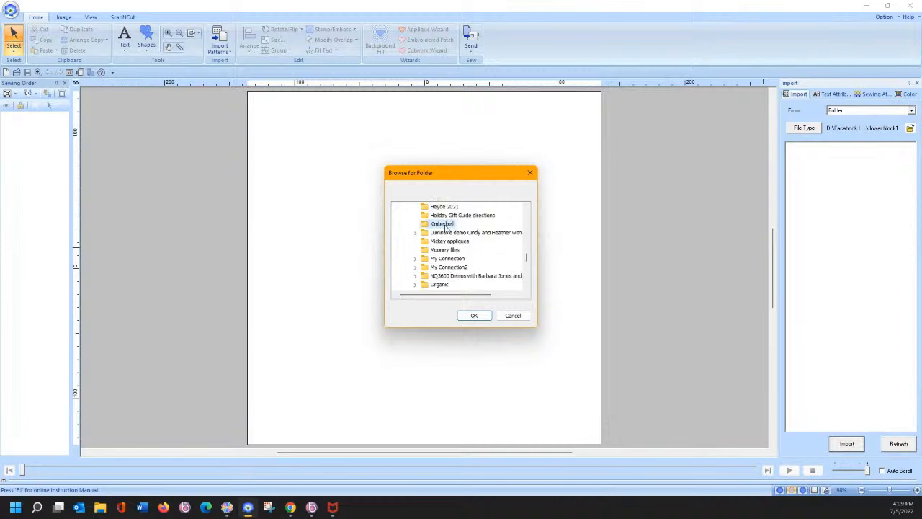
{"action": "left_click", "coordinate": [475, 317]}
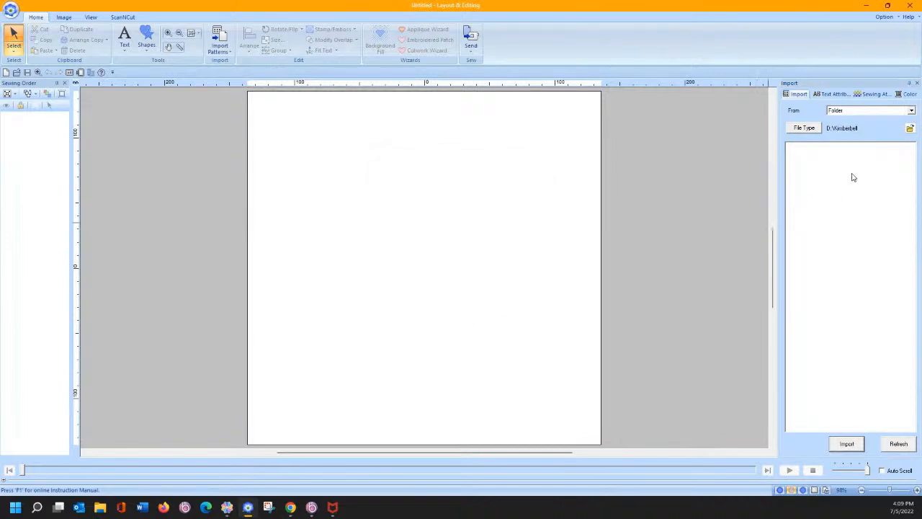
Look through the remaining D: drive folders for another import source, and cancel the folder selection.
{"action": "left_click", "coordinate": [910, 128]}
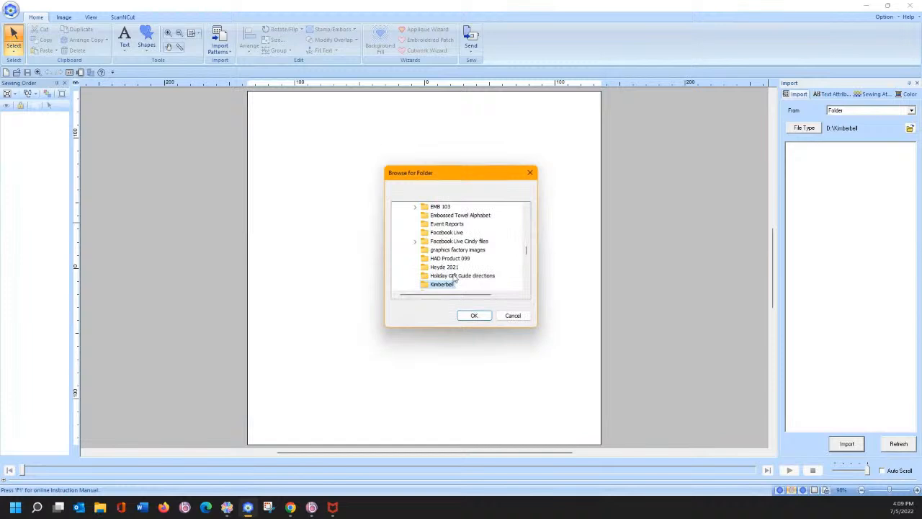
{"action": "scroll", "coordinate": [450, 254], "scroll_direction": "down", "scroll_amount": 2}
{"action": "scroll", "coordinate": [476, 274], "scroll_direction": "down", "scroll_amount": 1}
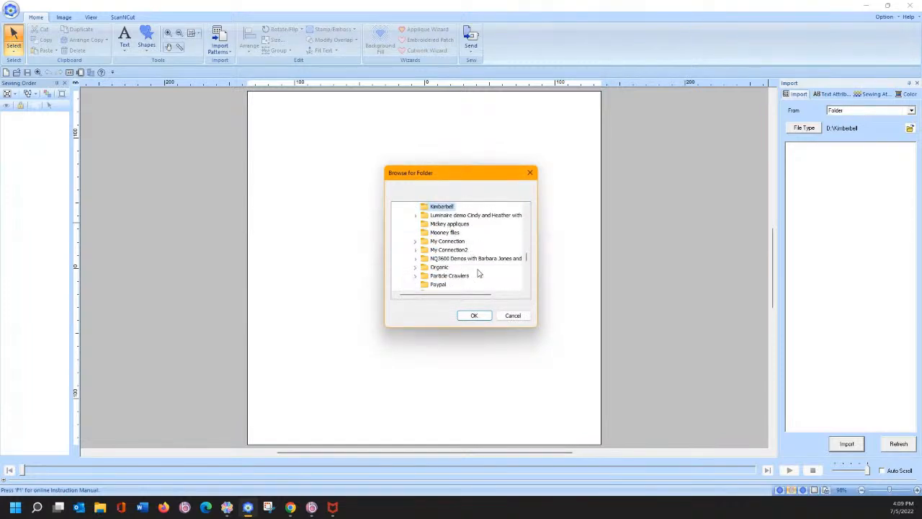
{"action": "scroll", "coordinate": [475, 270], "scroll_direction": "down", "scroll_amount": 1}
{"action": "scroll", "coordinate": [482, 267], "scroll_direction": "down", "scroll_amount": 1}
{"action": "scroll", "coordinate": [482, 267], "scroll_direction": "down", "scroll_amount": 1}
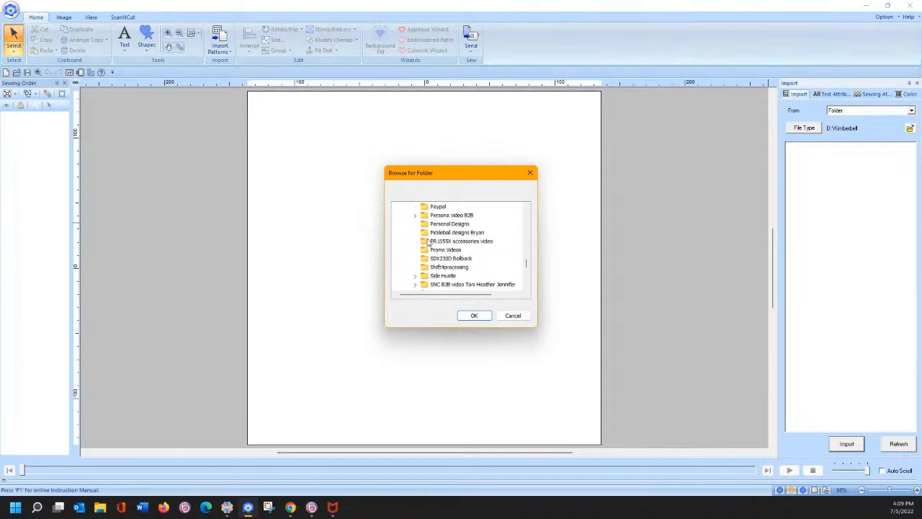
{"action": "scroll", "coordinate": [489, 261], "scroll_direction": "down", "scroll_amount": 1}
{"action": "scroll", "coordinate": [481, 270], "scroll_direction": "down", "scroll_amount": 1}
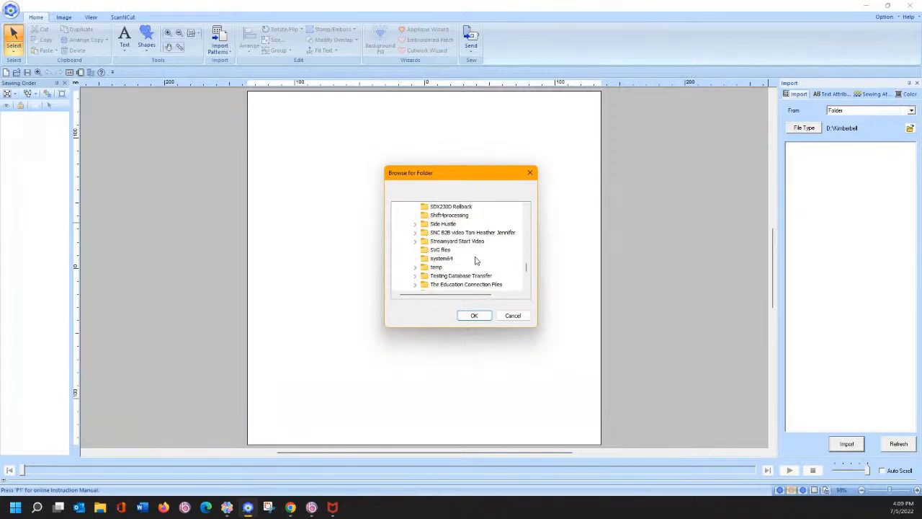
{"action": "scroll", "coordinate": [476, 261], "scroll_direction": "down", "scroll_amount": 1}
{"action": "scroll", "coordinate": [475, 261], "scroll_direction": "down", "scroll_amount": 2}
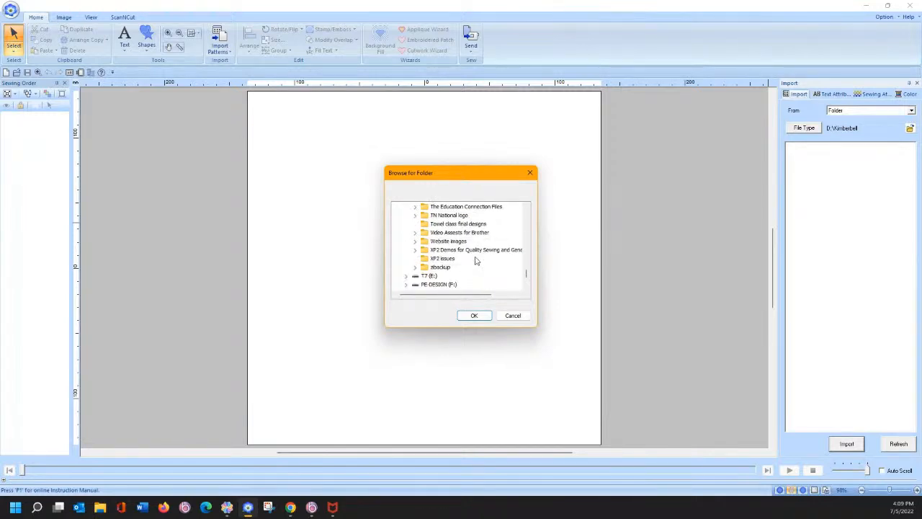
{"action": "scroll", "coordinate": [478, 261], "scroll_direction": "up", "scroll_amount": 5}
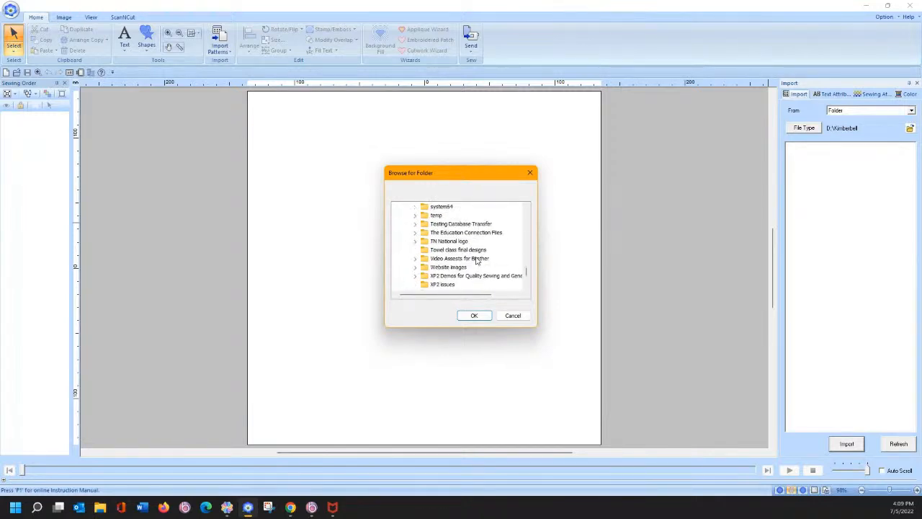
{"action": "left_click", "coordinate": [513, 315]}
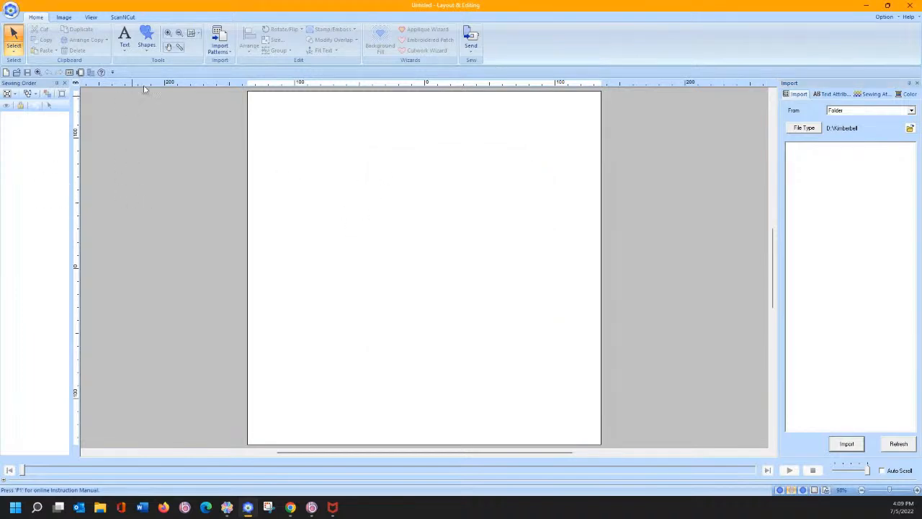
Draw a rectangle about 215 by 138 mm in the lower part of the page, and set its region to Not Sewn.
{"action": "left_click", "coordinate": [146, 40]}
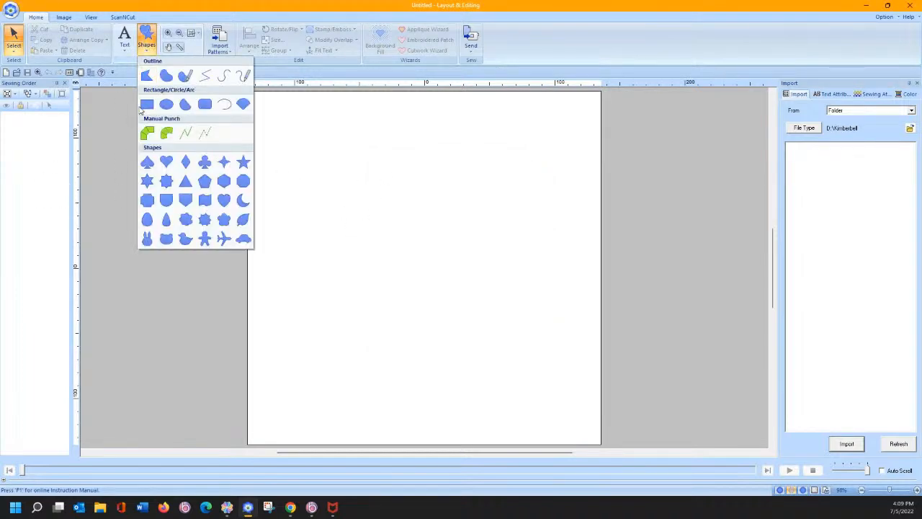
{"action": "left_click", "coordinate": [147, 103]}
{"action": "left_click_drag", "start_coordinate": [298, 225], "coordinate": [581, 412]}
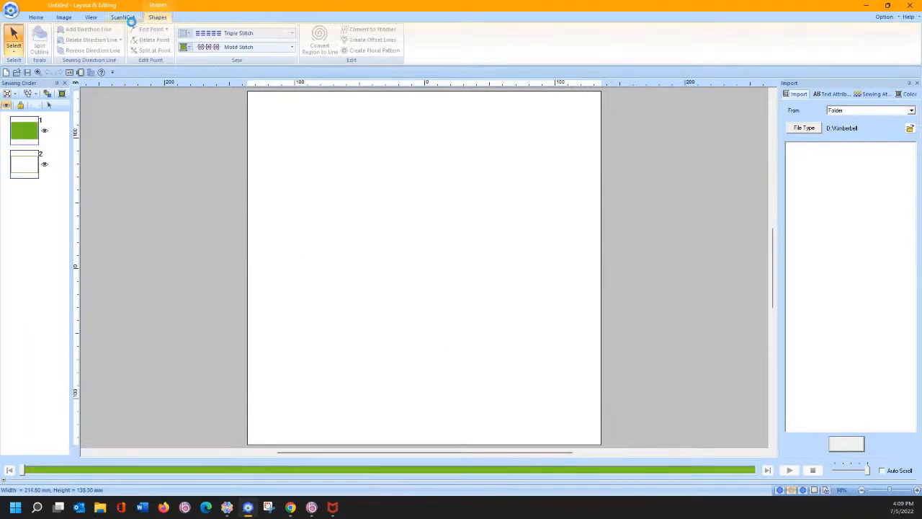
{"action": "left_click", "coordinate": [235, 48]}
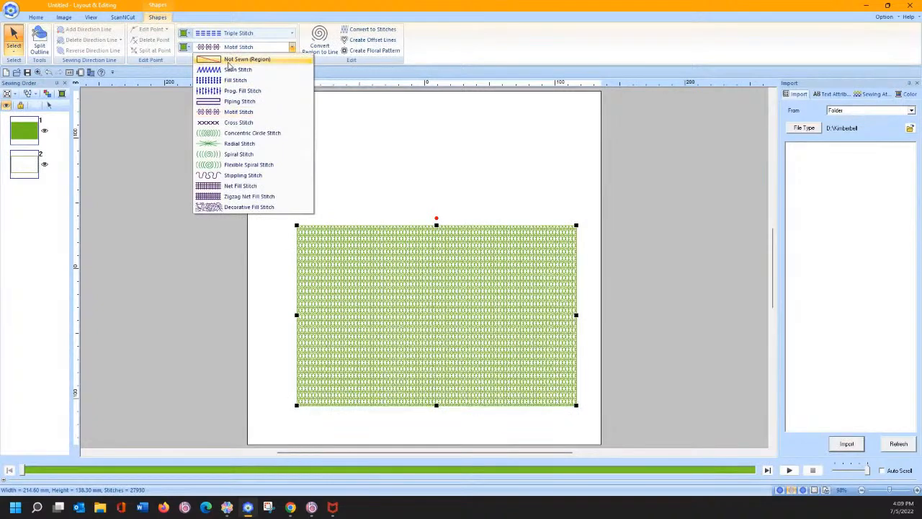
{"action": "left_click", "coordinate": [238, 59]}
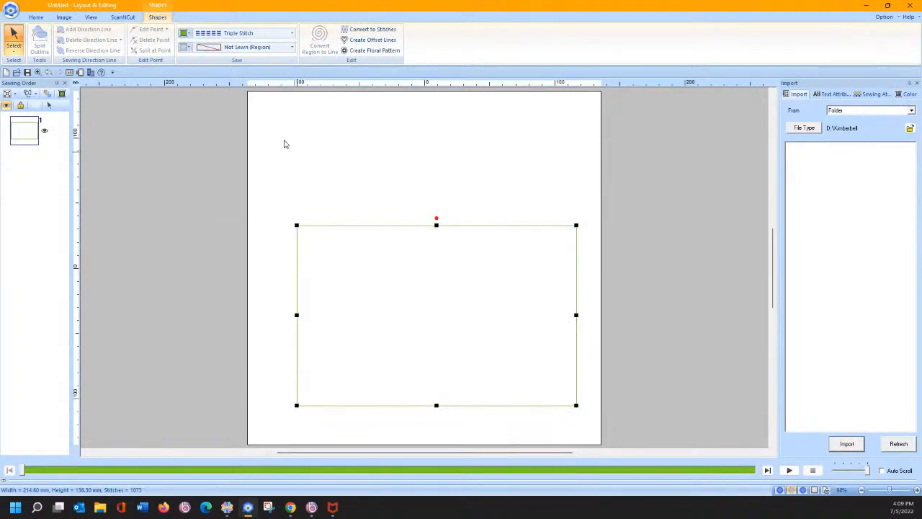
Draw a second rectangle about 217 by 65 mm above the first, and align its left edge with the lower rectangle.
{"action": "left_click", "coordinate": [36, 16]}
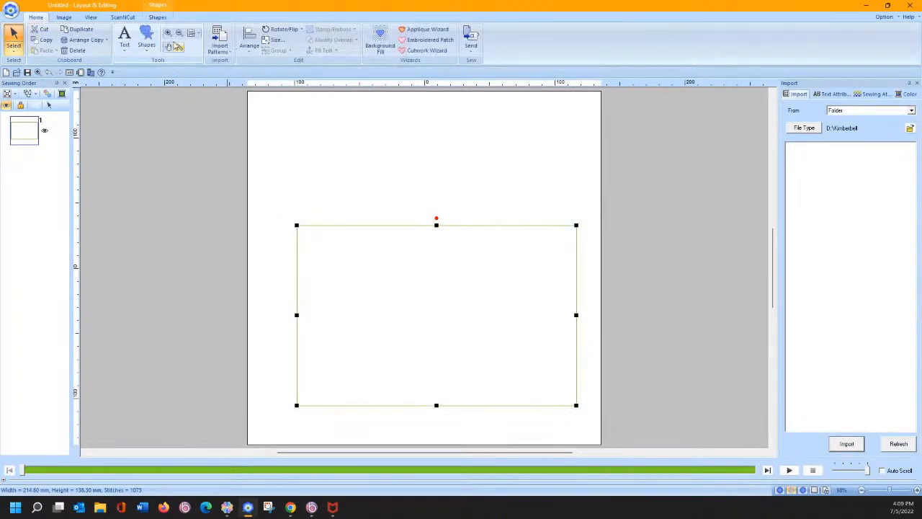
{"action": "left_click", "coordinate": [147, 47]}
{"action": "left_click", "coordinate": [147, 104]}
{"action": "left_click_drag", "start_coordinate": [293, 127], "coordinate": [576, 211]}
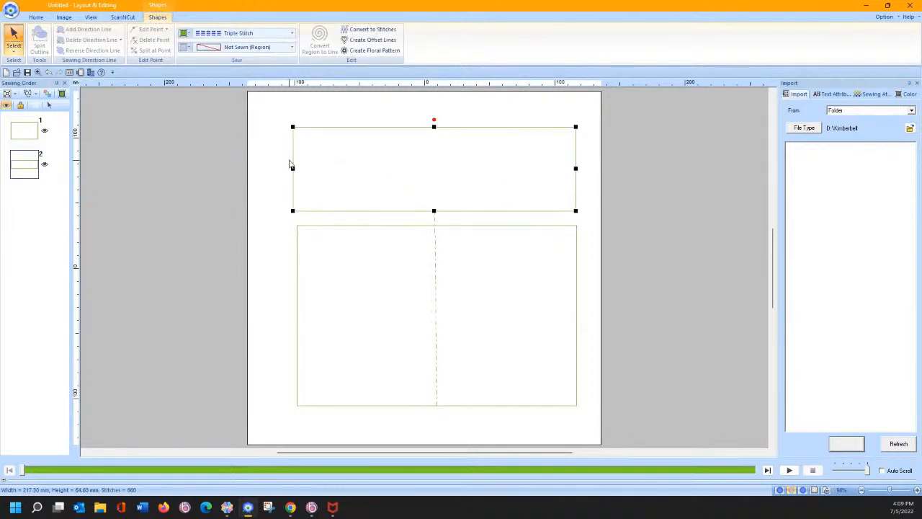
{"action": "left_click_drag", "start_coordinate": [293, 168], "coordinate": [296, 169]}
{"action": "left_click", "coordinate": [245, 172]}
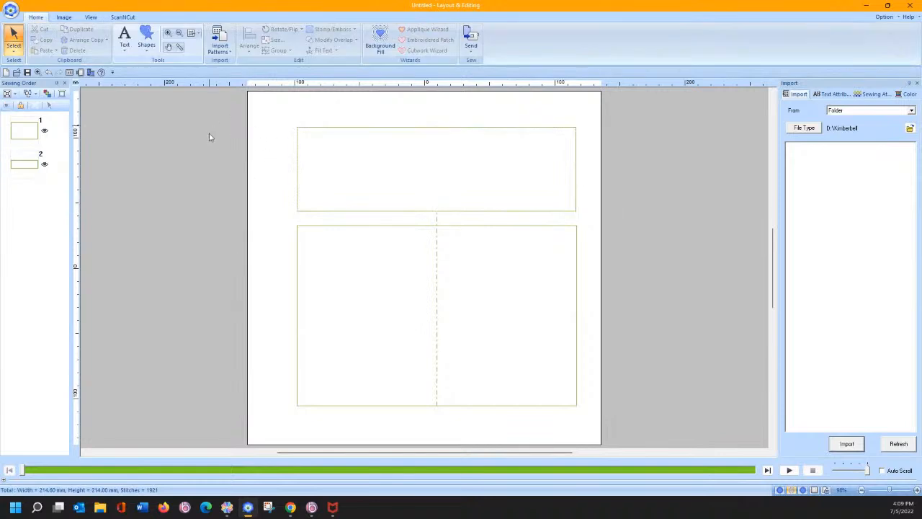
Draw two horizontal straight lines extending past both sides, one crossing just inside each rectangle along the gap between them.
{"action": "left_click", "coordinate": [146, 38]}
{"action": "left_click", "coordinate": [206, 76]}
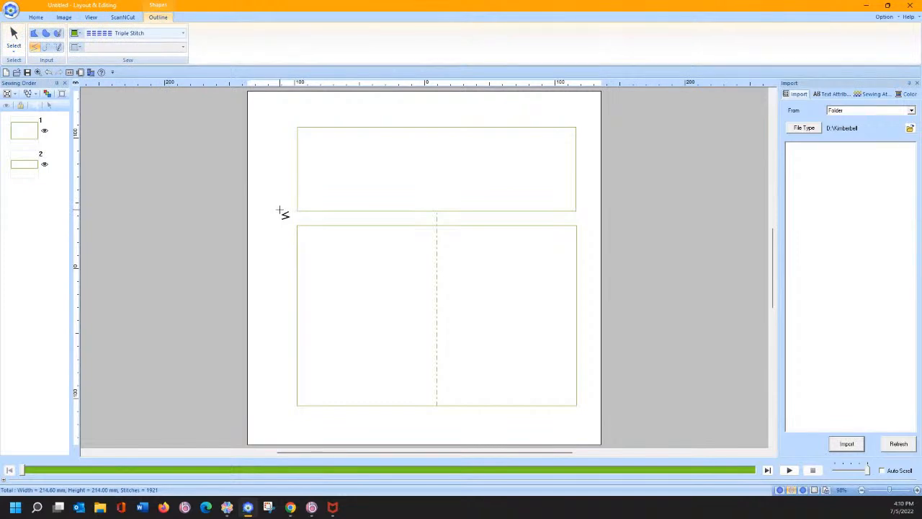
{"action": "left_click", "coordinate": [279, 209]}
{"action": "double_click", "coordinate": [588, 216], "text": "shift"}
{"action": "left_click", "coordinate": [278, 232]}
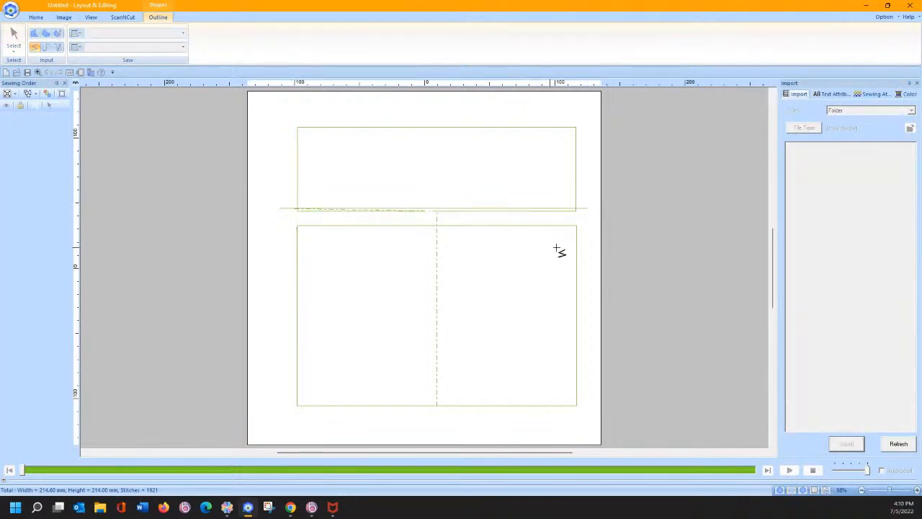
{"action": "double_click", "coordinate": [588, 240], "text": "shift"}
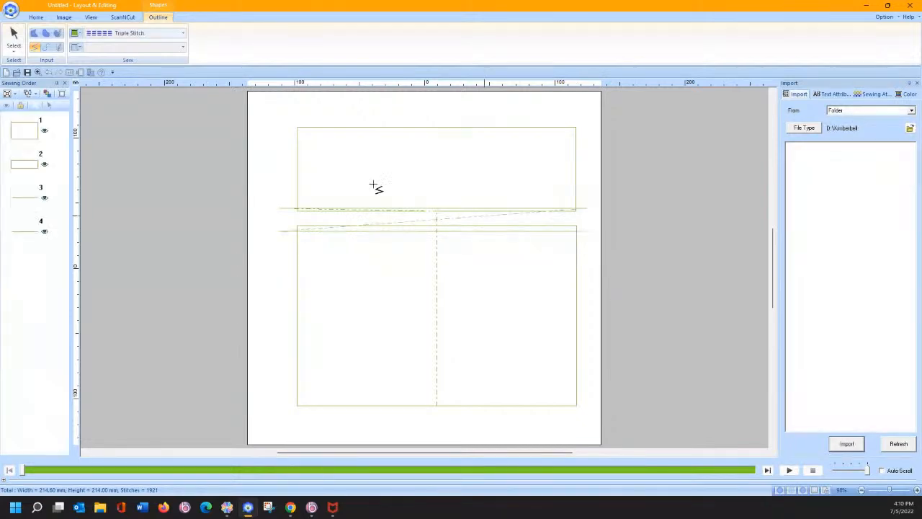
Set the lower rectangle's thread color to Dark Fuchsia, and the upper rectangle's to a light yellow-green.
{"action": "left_click", "coordinate": [24, 130]}
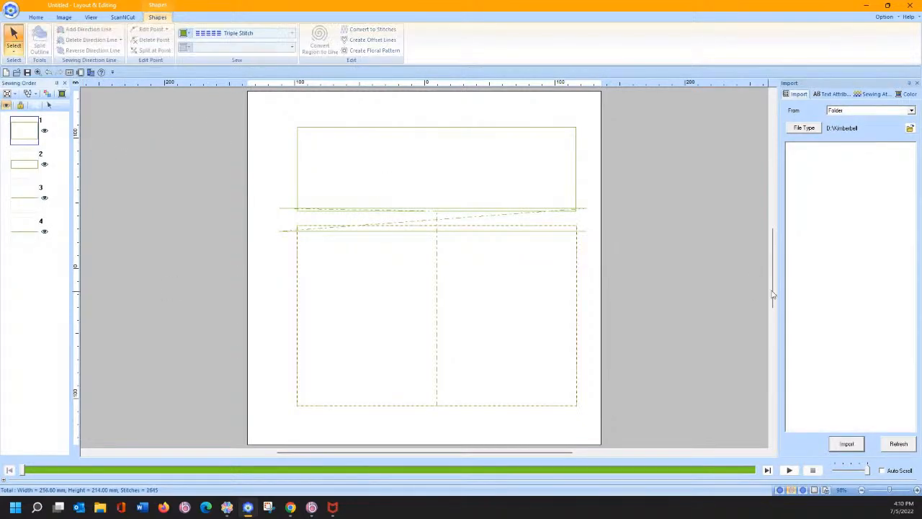
{"action": "left_click", "coordinate": [908, 94]}
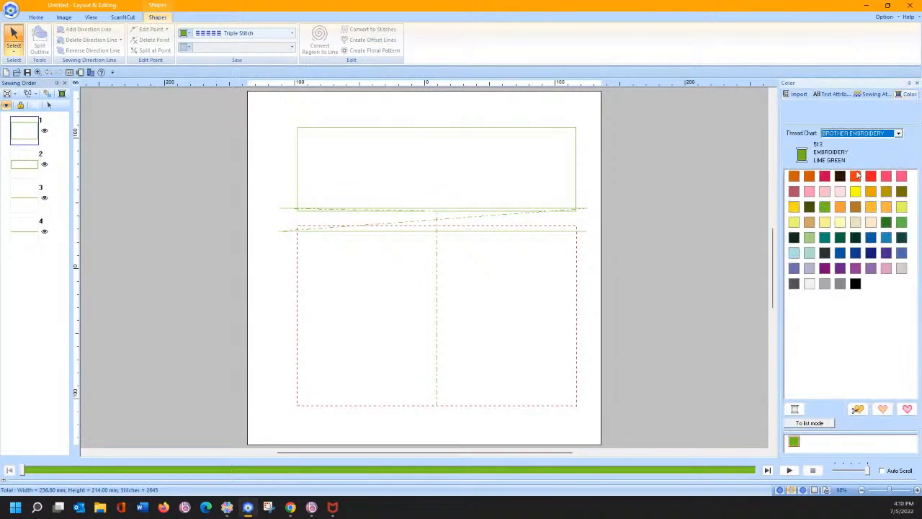
{"action": "left_click", "coordinate": [824, 176]}
{"action": "left_click", "coordinate": [24, 164]}
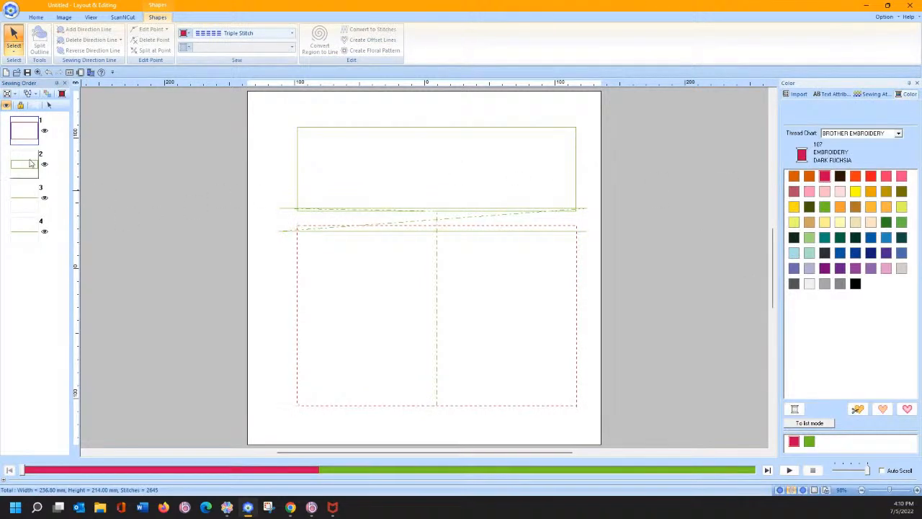
{"action": "left_click", "coordinate": [901, 207]}
Set the upper horizontal line's thread color to Vermillion and the lower horizontal line's to Carmine.
{"action": "left_click", "coordinate": [35, 205]}
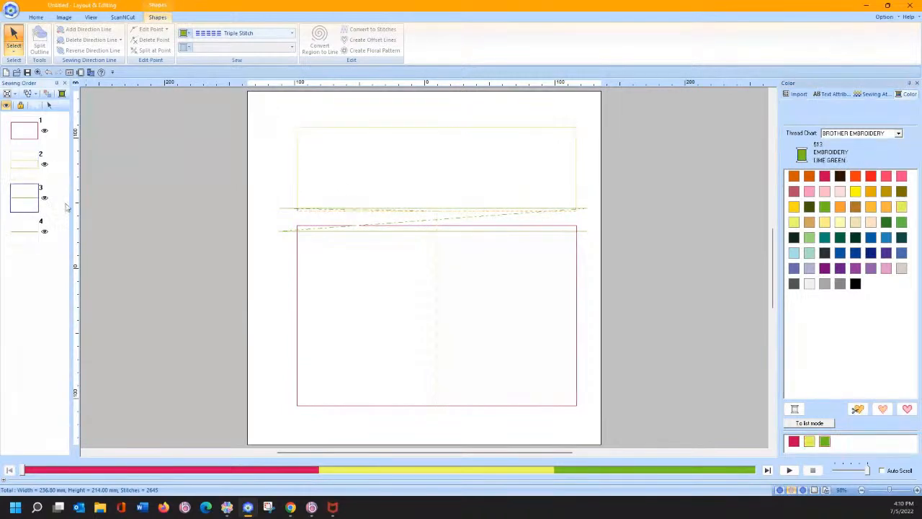
{"action": "left_click", "coordinate": [856, 178]}
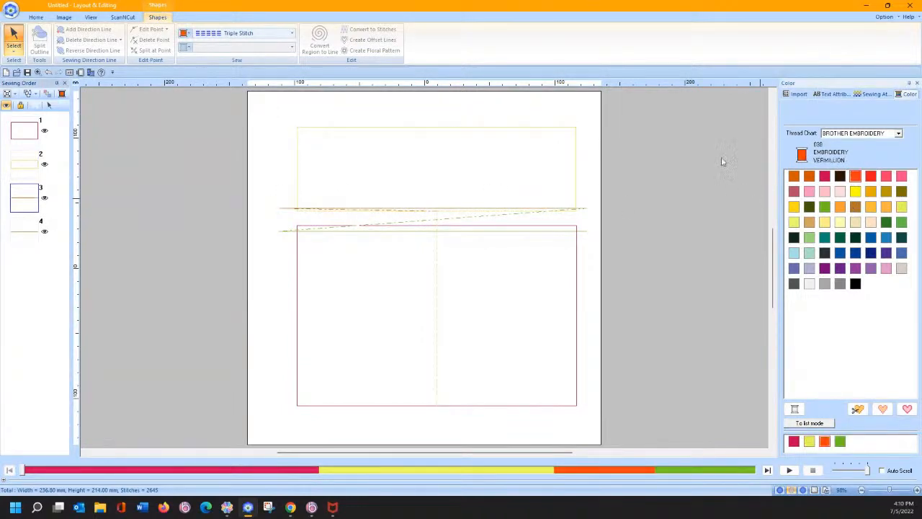
{"action": "left_click", "coordinate": [35, 222]}
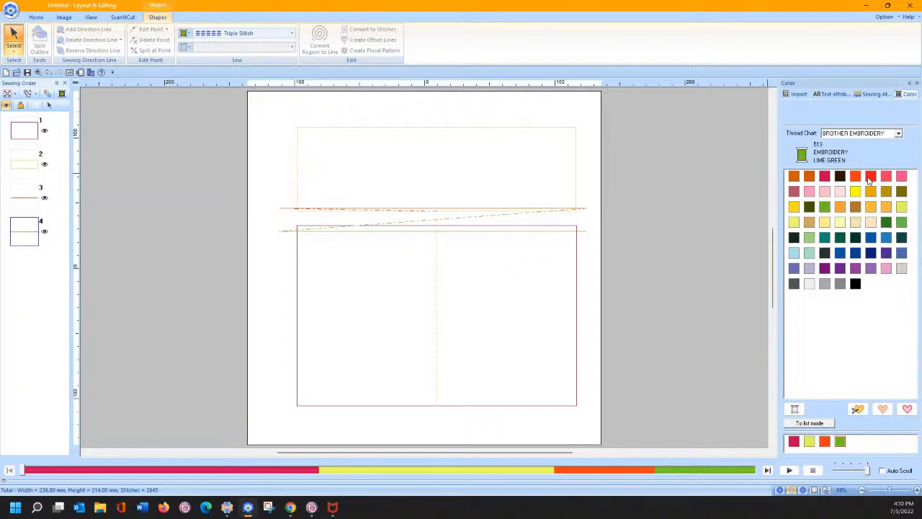
{"action": "left_click", "coordinate": [888, 177]}
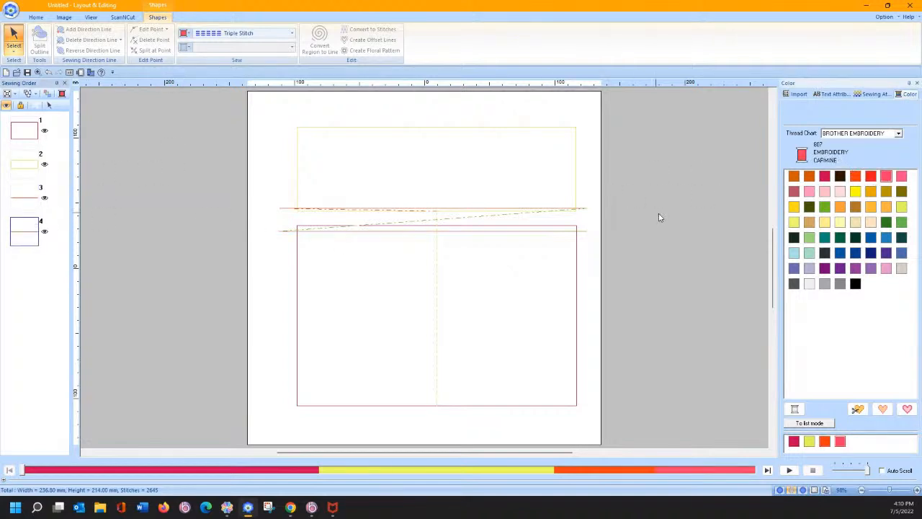
{"action": "left_click", "coordinate": [654, 212]}
Draw an unfilled rectangle about 211 by 211 mm around both existing rectangles, and color its outline Lime Green.
{"action": "left_click", "coordinate": [147, 55]}
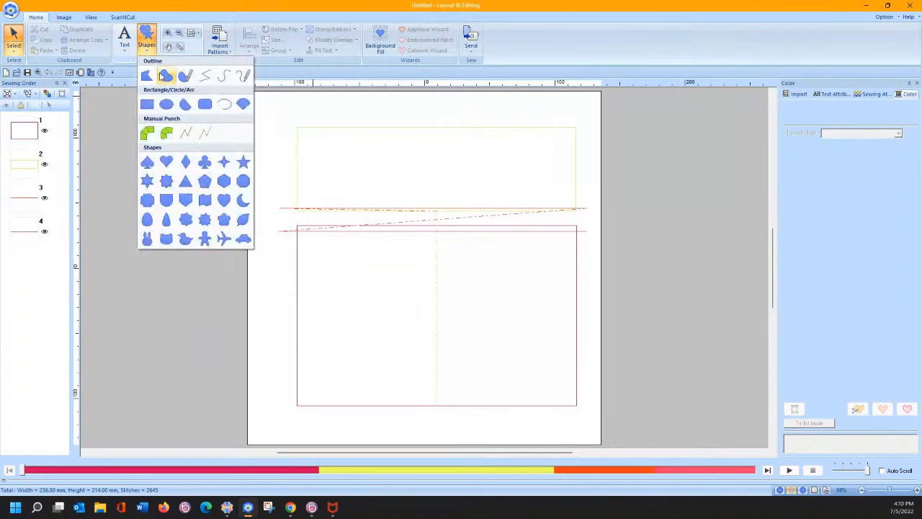
{"action": "left_click", "coordinate": [150, 105]}
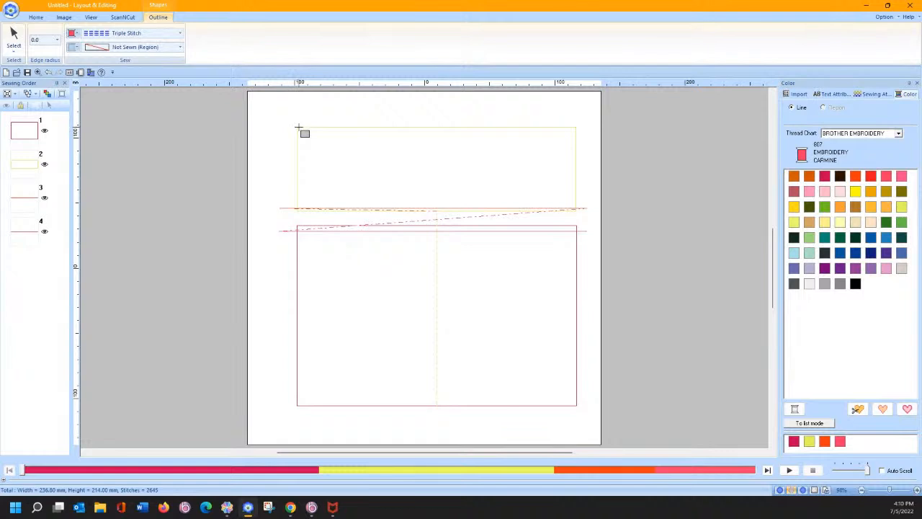
{"action": "left_click_drag", "start_coordinate": [299, 129], "coordinate": [574, 402]}
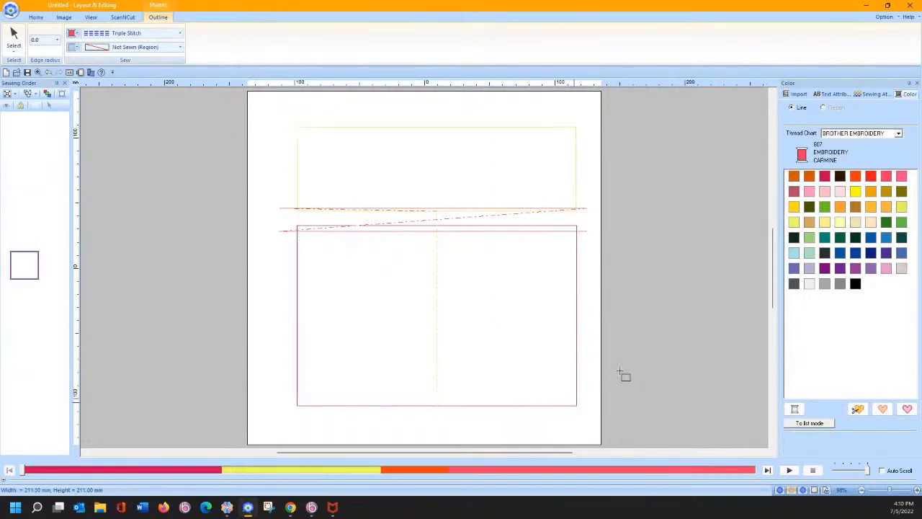
{"action": "left_click", "coordinate": [824, 207]}
{"action": "left_click", "coordinate": [655, 209]}
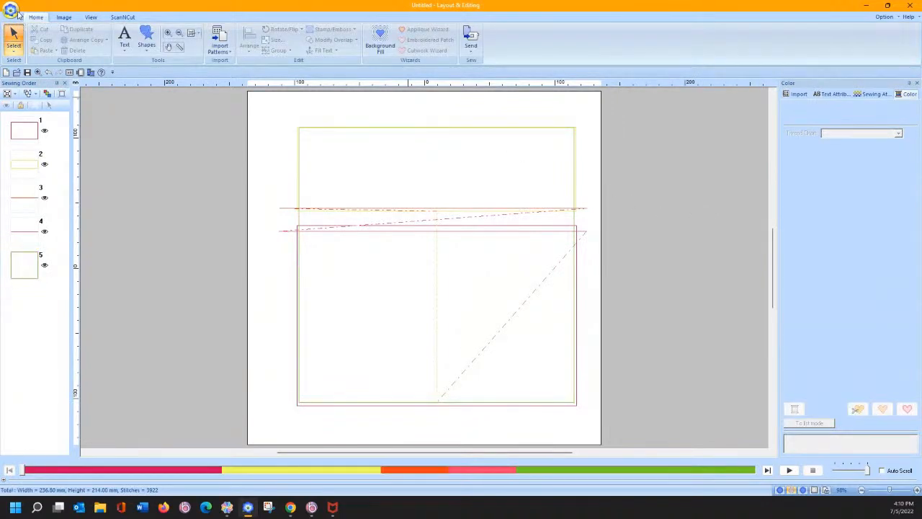
{"action": "left_click", "coordinate": [10, 10]}
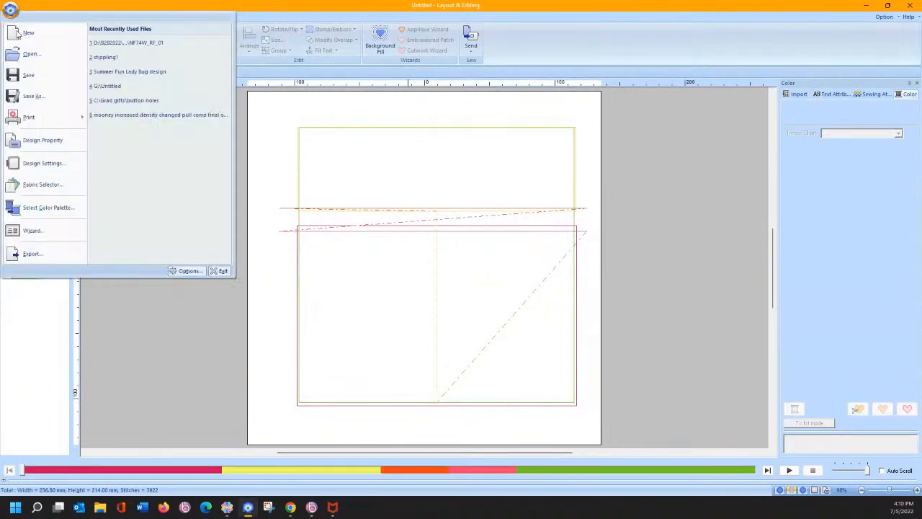
{"action": "left_click", "coordinate": [43, 255]}
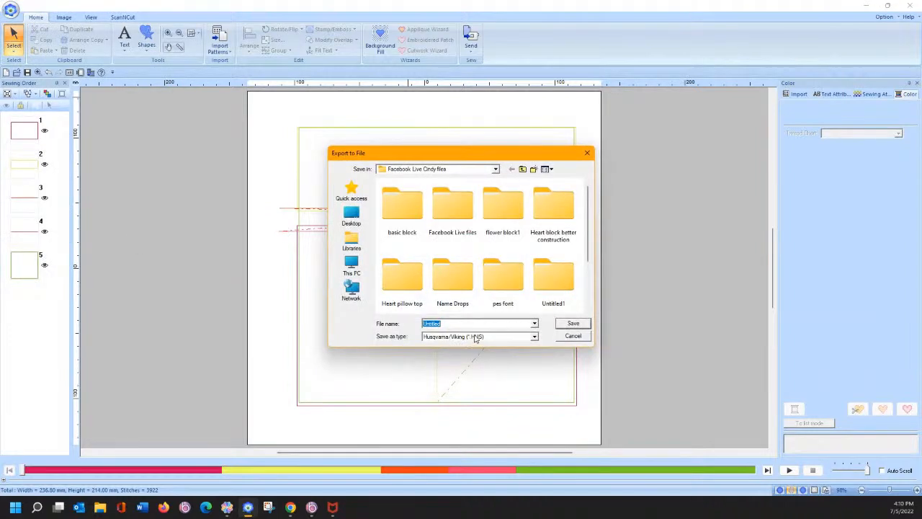
{"action": "left_click", "coordinate": [567, 336]}
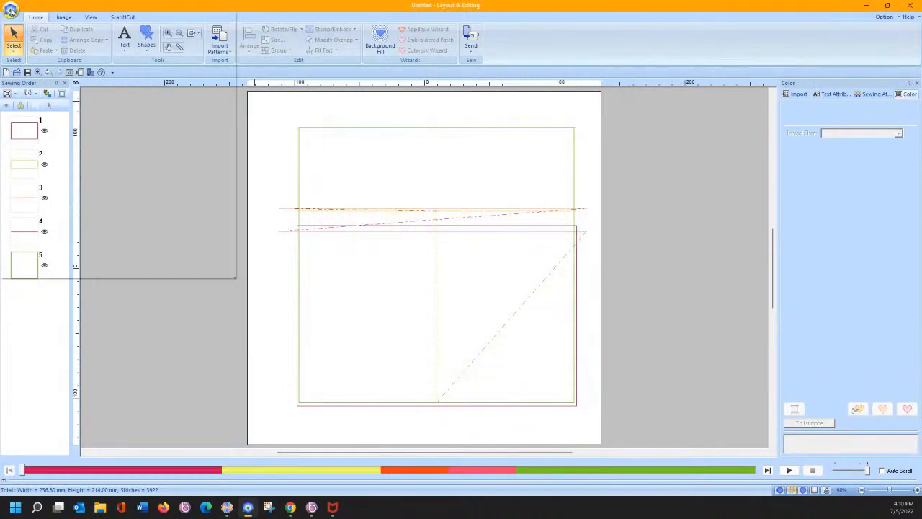
Try to save the design as "fake pouch" in the Layout & Editing Ver.11.1 PES format.
{"action": "left_click", "coordinate": [11, 10]}
{"action": "left_click", "coordinate": [32, 96]}
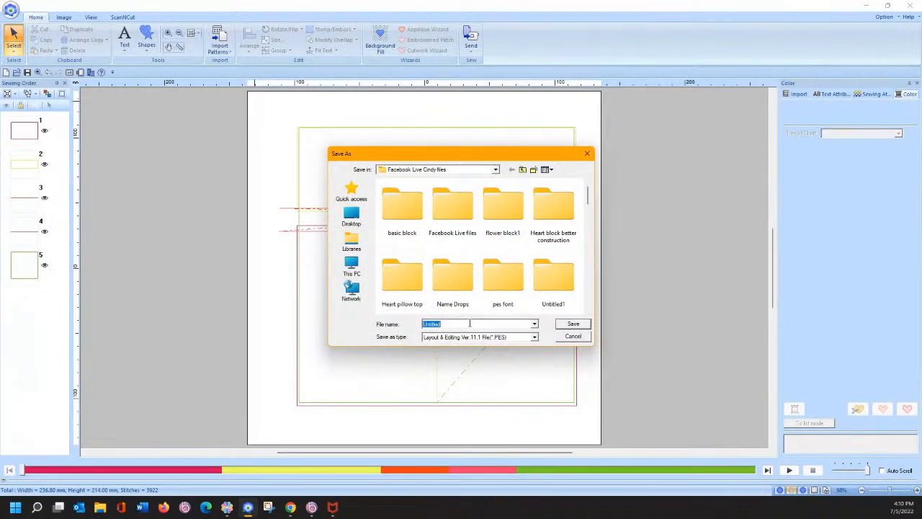
{"action": "type", "text": "fa"}
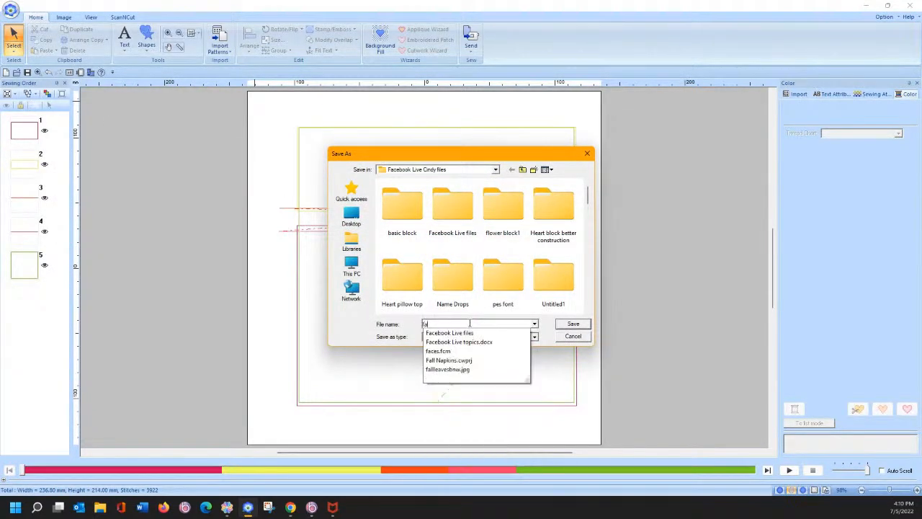
{"action": "type", "text": "cek"}
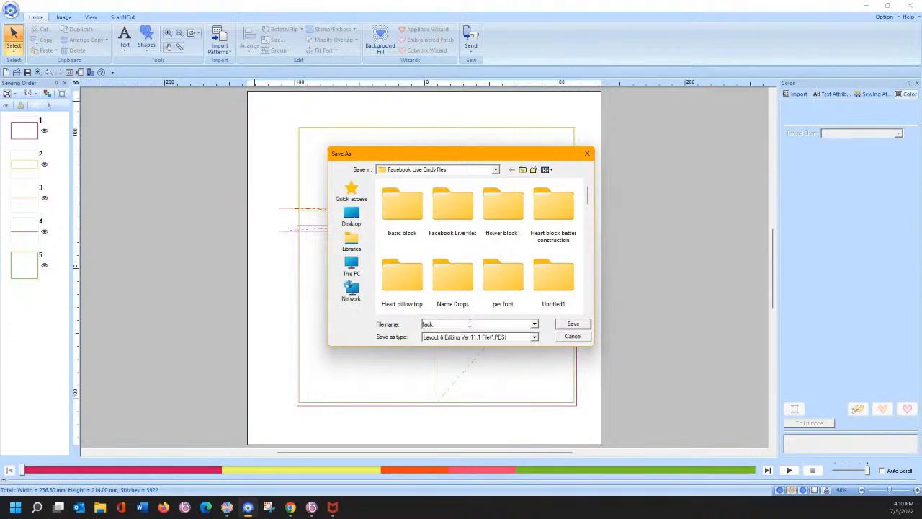
{"action": "key", "text": "BackSpace"}
{"action": "key", "text": "BackSpace"}
{"action": "type", "text": "cke"}
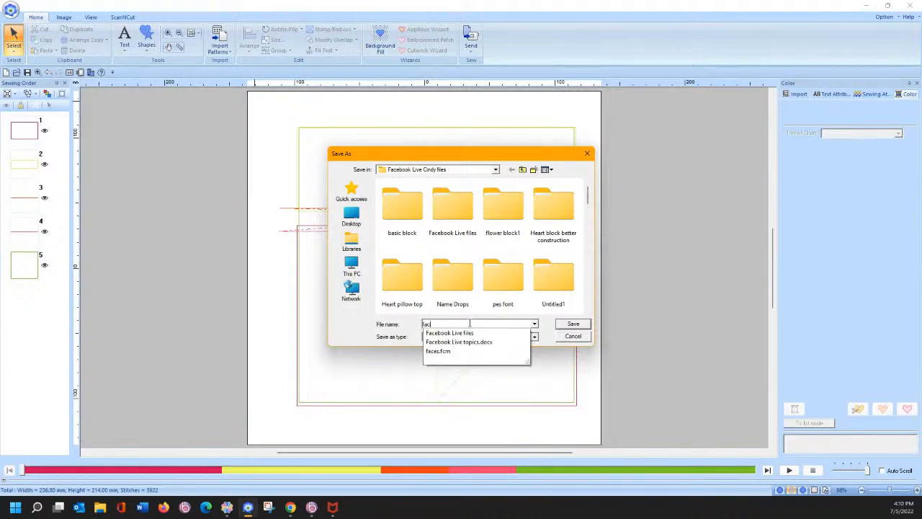
{"action": "key", "text": "BackSpace"}
{"action": "key", "text": "BackSpace"}
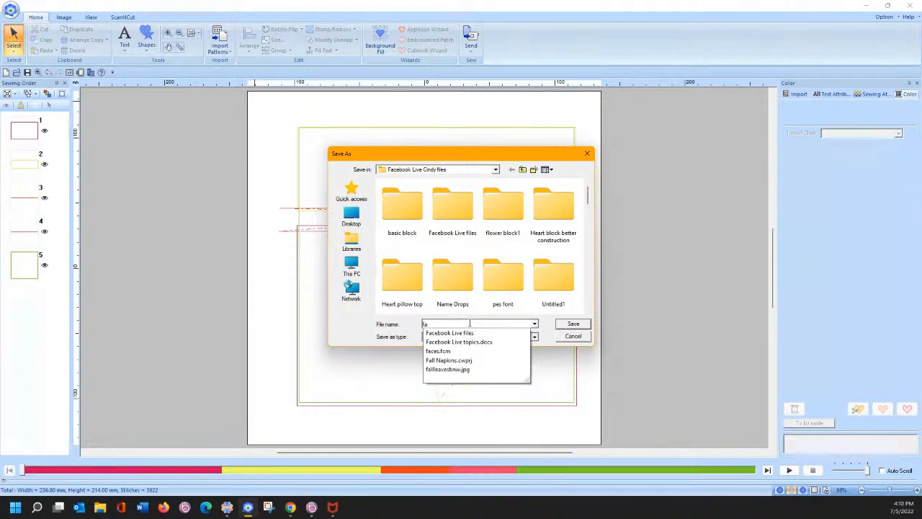
{"action": "type", "text": "ke pouch"}
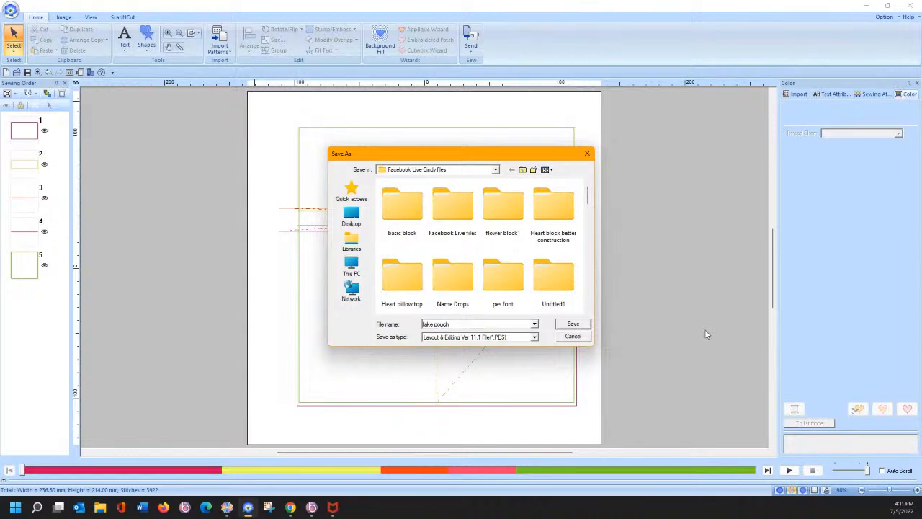
{"action": "left_click", "coordinate": [534, 337]}
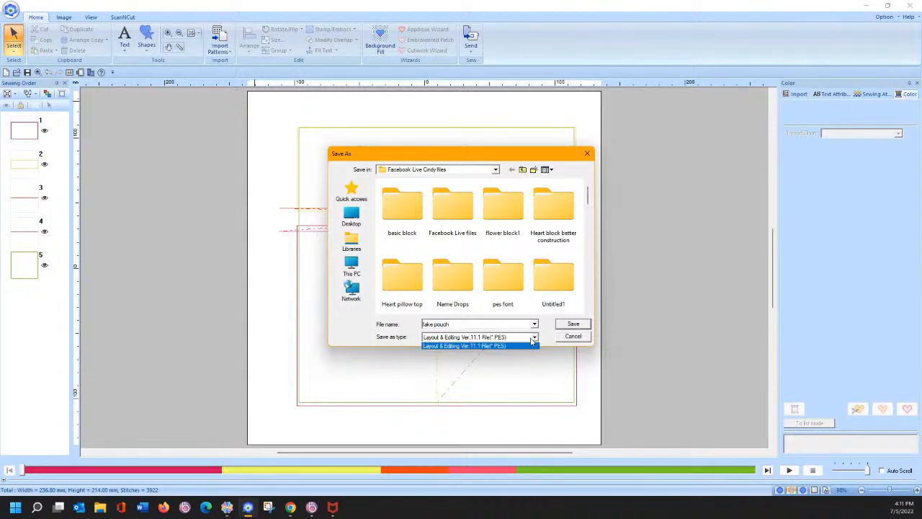
{"action": "left_click", "coordinate": [532, 345]}
{"action": "left_click", "coordinate": [570, 324]}
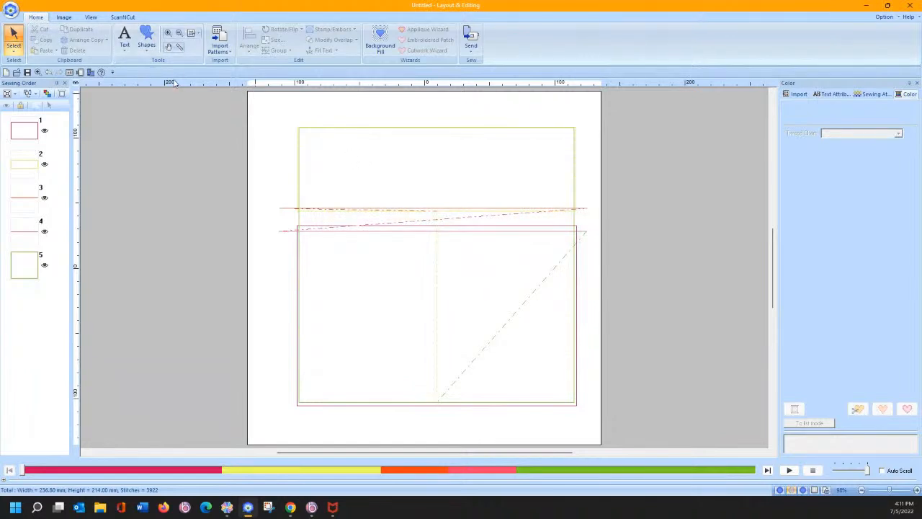
Export the design as a Tajima DST file named "fake pouch".
{"action": "left_click", "coordinate": [11, 9]}
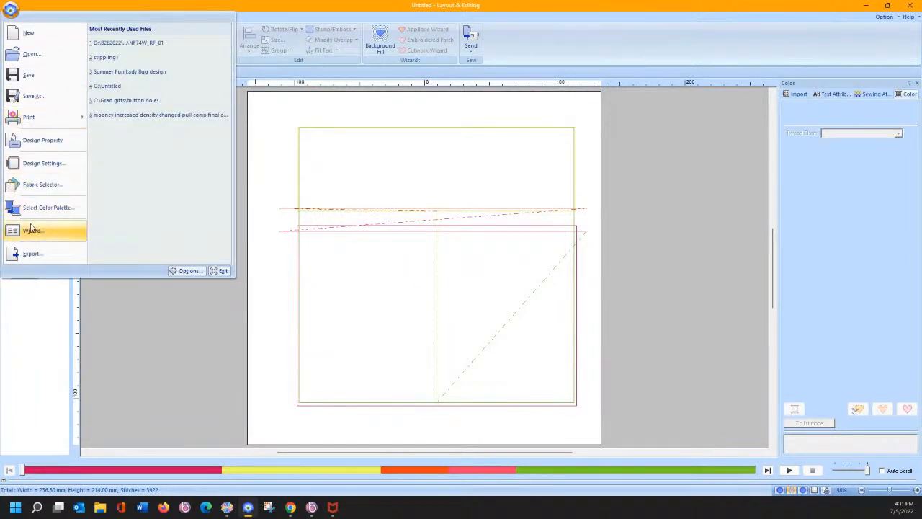
{"action": "left_click", "coordinate": [30, 255]}
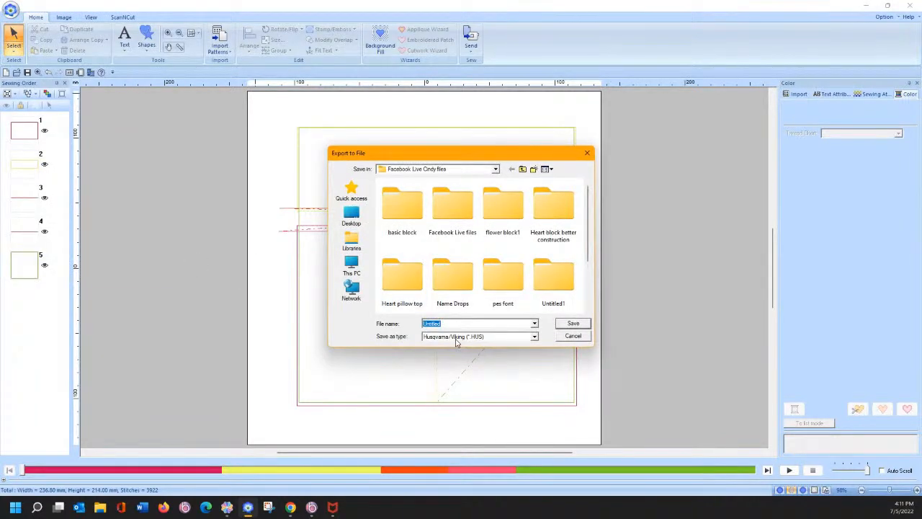
{"action": "left_click", "coordinate": [502, 338]}
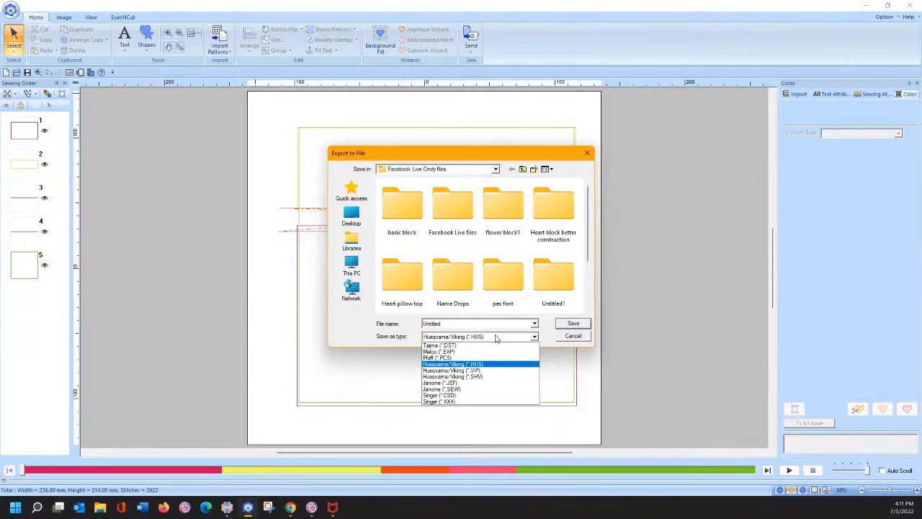
{"action": "left_click", "coordinate": [476, 346]}
{"action": "left_click", "coordinate": [466, 324]}
{"action": "type", "text": "facke"}
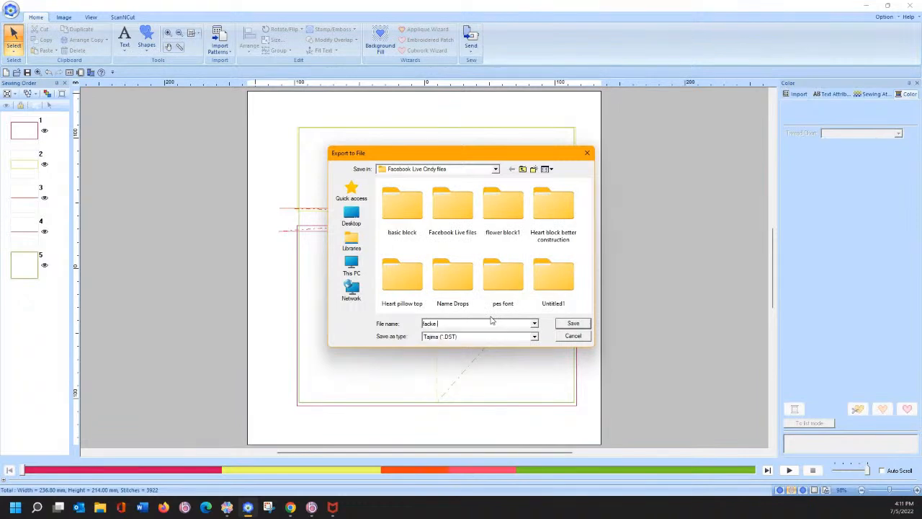
{"action": "key", "text": "BackSpace"}
{"action": "key", "text": "BackSpace"}
{"action": "key", "text": "BackSpace"}
{"action": "type", "text": "k"}
{"action": "left_click", "coordinate": [573, 325]}
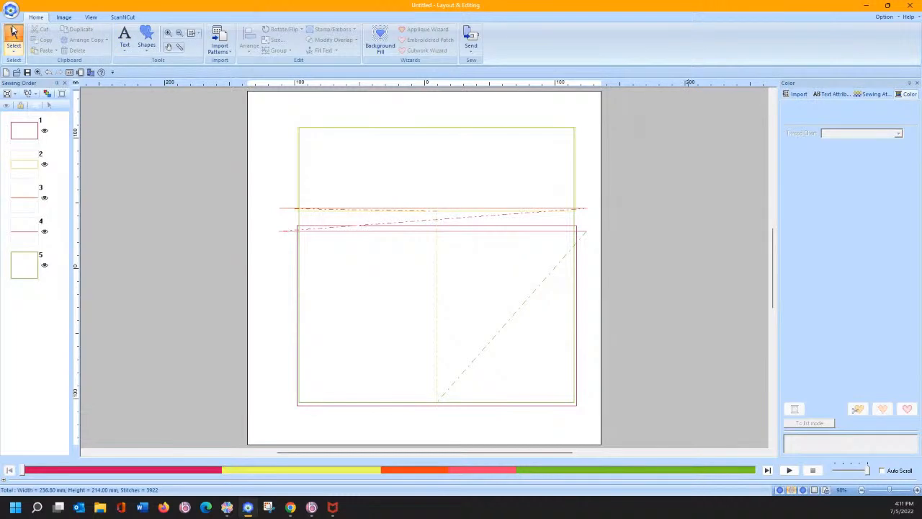
Start a new blank design without saving the current one, and set the import source to the folder holding the exported file.
{"action": "left_click", "coordinate": [6, 72]}
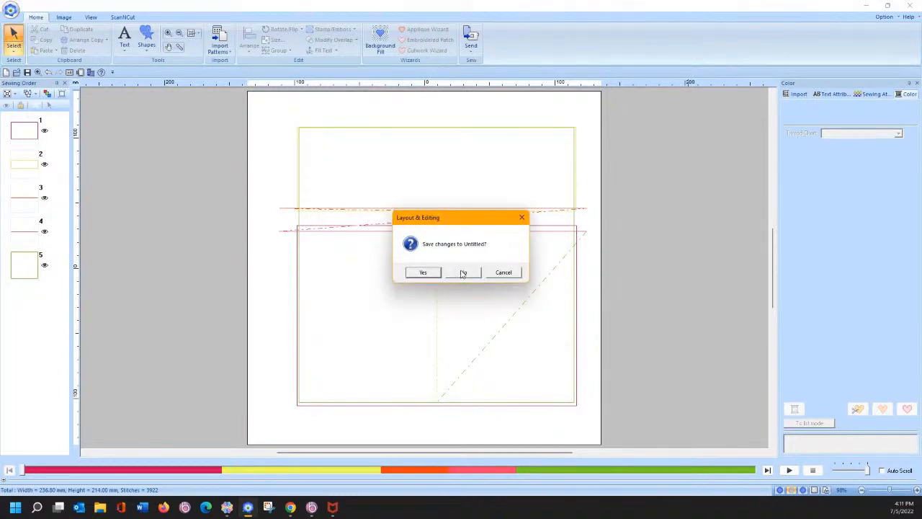
{"action": "left_click", "coordinate": [464, 271]}
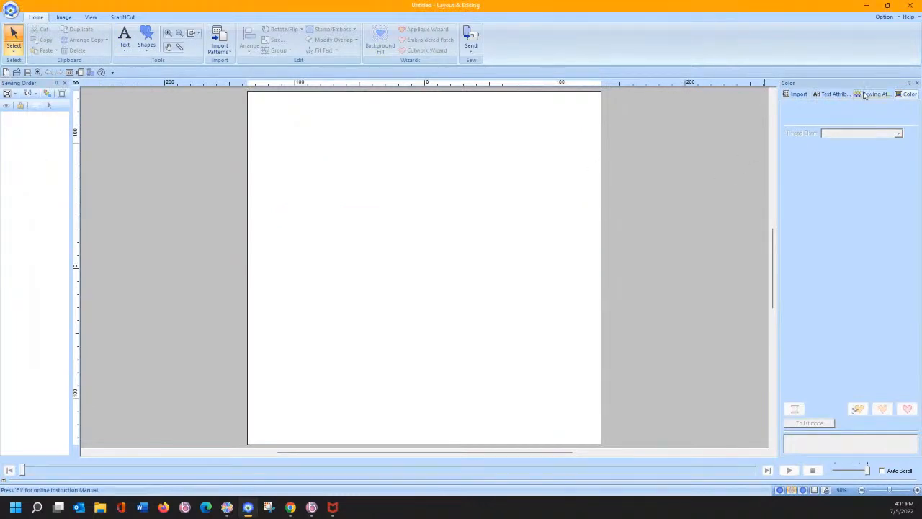
{"action": "left_click", "coordinate": [798, 94]}
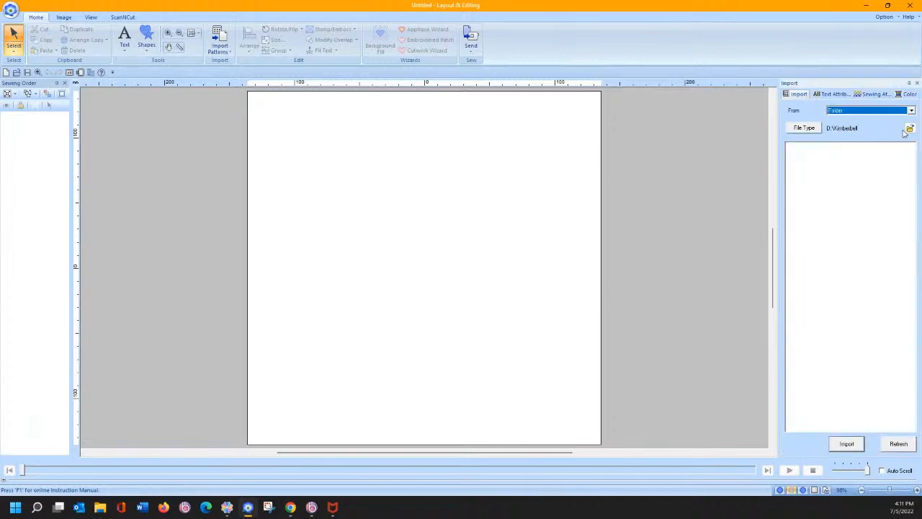
{"action": "left_click", "coordinate": [910, 128]}
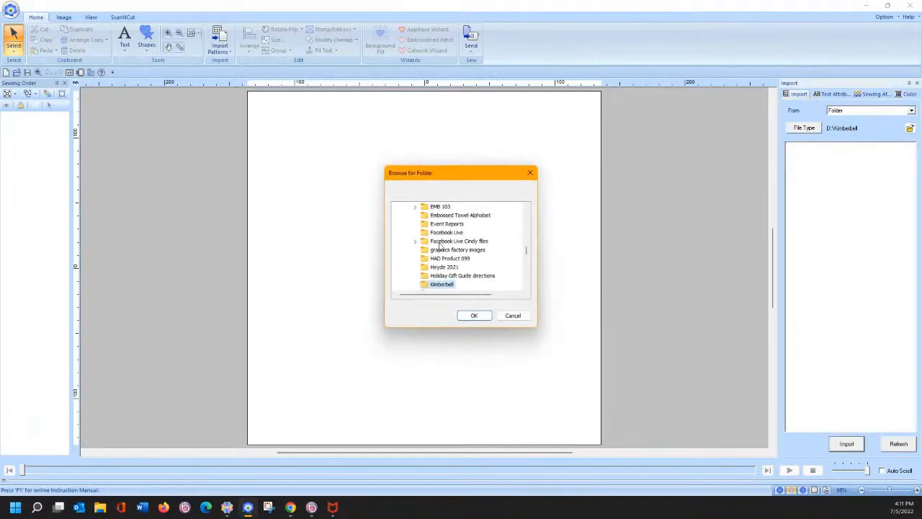
{"action": "left_click", "coordinate": [438, 241]}
{"action": "left_click", "coordinate": [476, 314]}
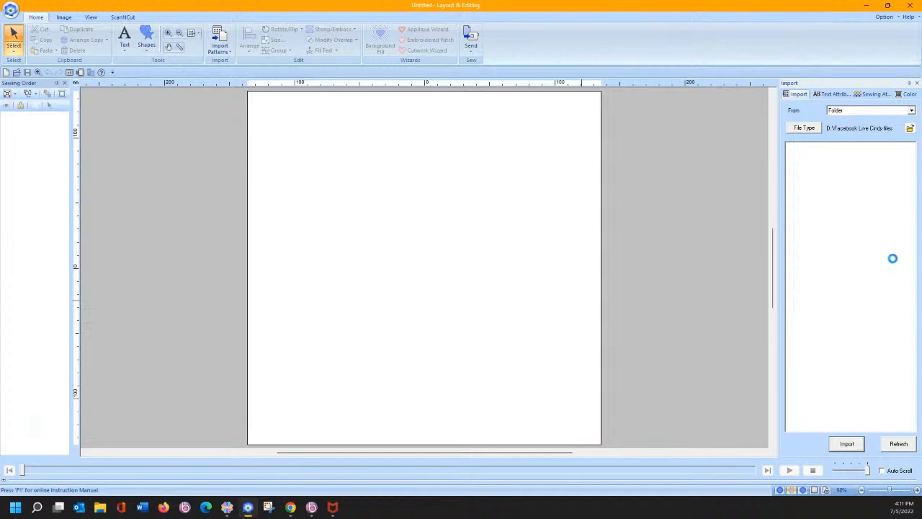
Import fake pouch.DST and the BIC-MTGHAH006 bee design, placing the bee in the left half of the pouch's lower rectangle.
{"action": "double_click", "coordinate": [873, 354]}
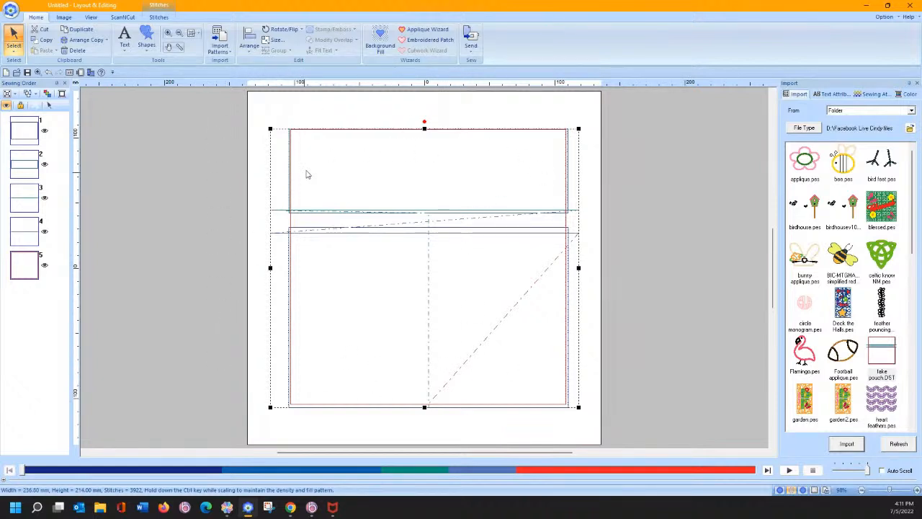
{"action": "left_click", "coordinate": [223, 286]}
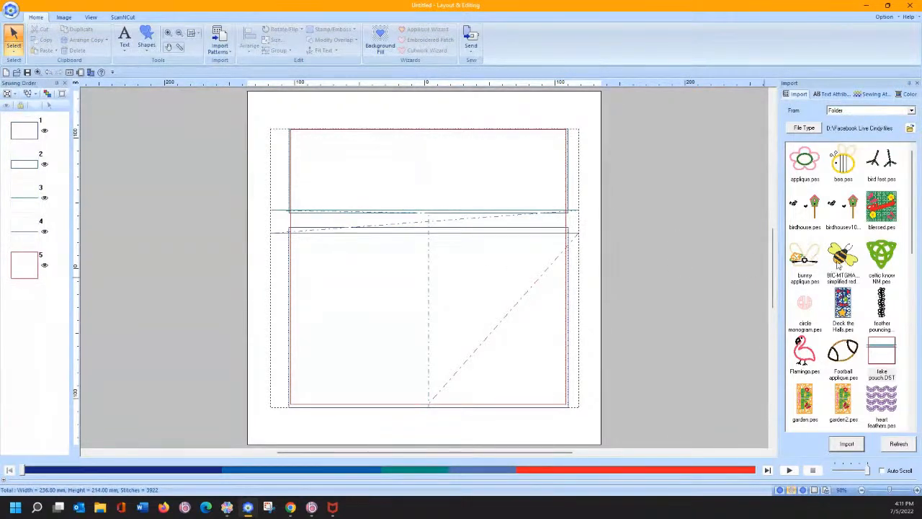
{"action": "double_click", "coordinate": [842, 258]}
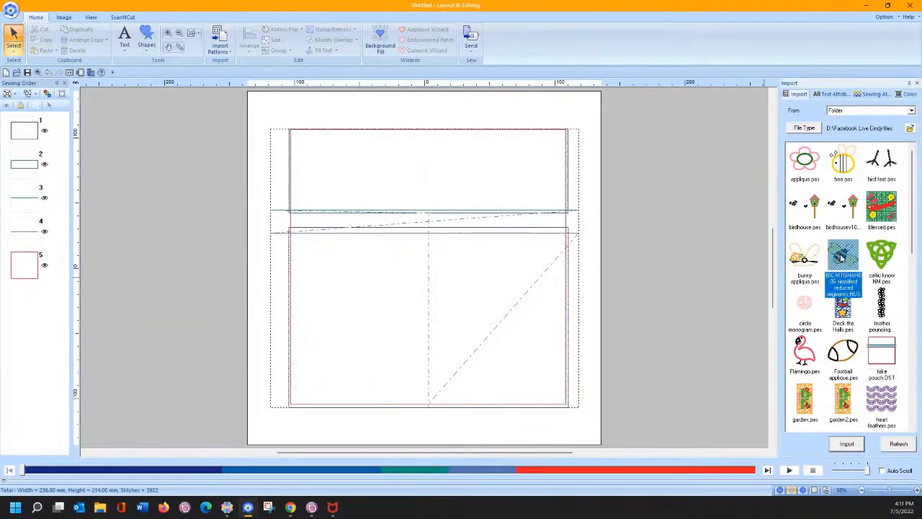
{"action": "left_click_drag", "start_coordinate": [433, 275], "coordinate": [365, 325]}
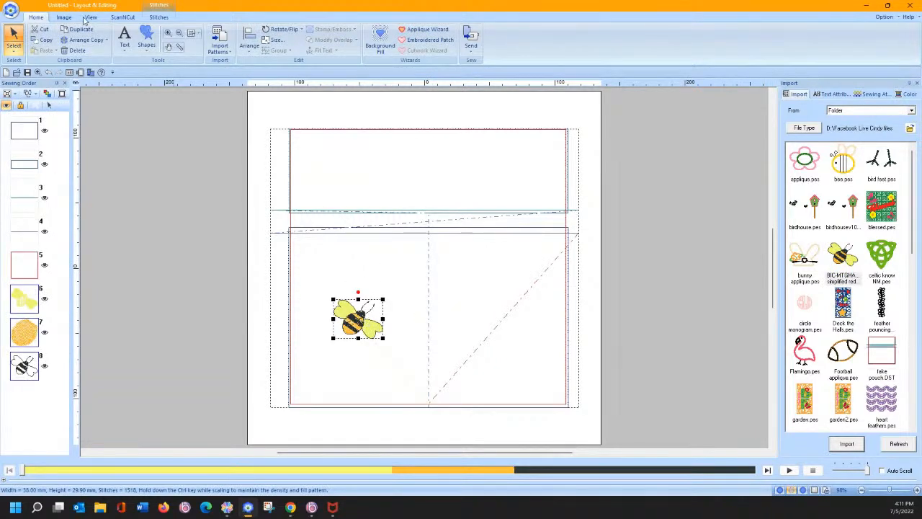
Make a vertical mirror copy of the bee across the pouch's vertical center line.
{"action": "left_click", "coordinate": [86, 40]}
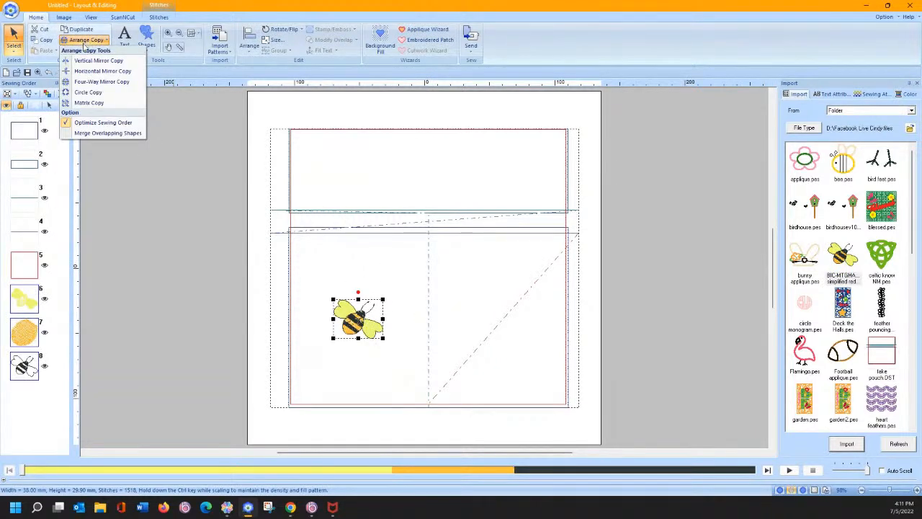
{"action": "left_click", "coordinate": [97, 60]}
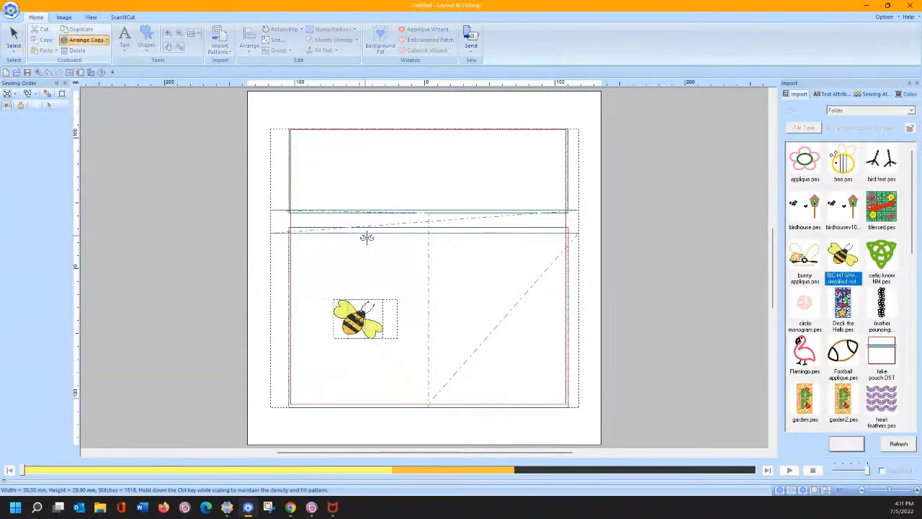
{"action": "left_click", "coordinate": [428, 291]}
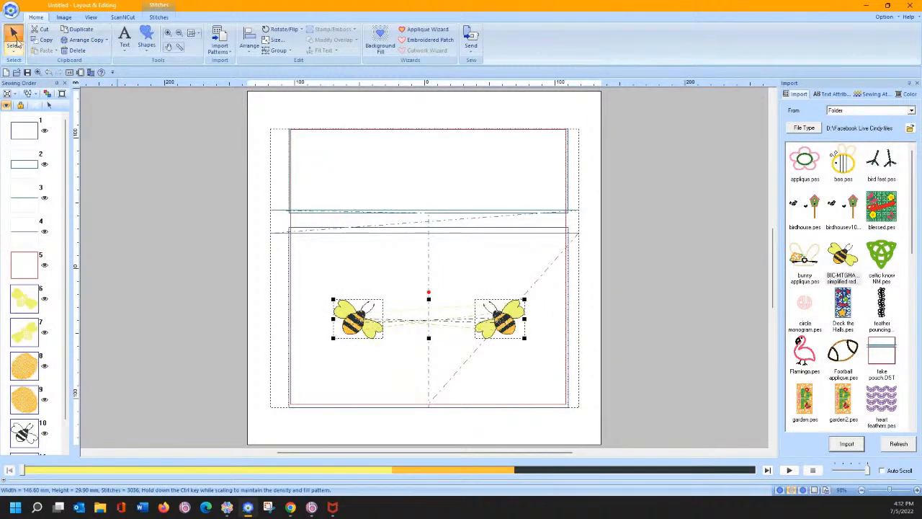
Add the text "Beautiful" in Cooper BlkOul BT above the bees and enlarge it to about 146 mm wide.
{"action": "left_click", "coordinate": [125, 45]}
{"action": "left_click", "coordinate": [127, 78]}
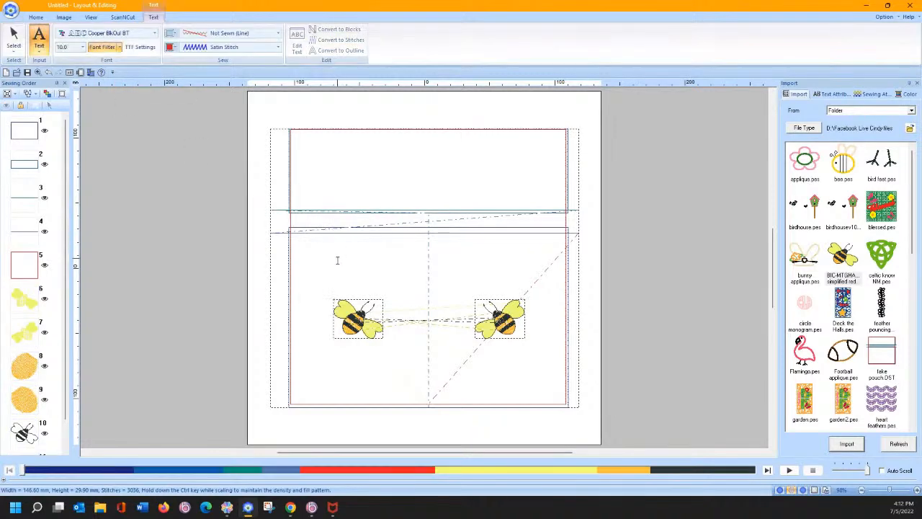
{"action": "left_click", "coordinate": [328, 260]}
{"action": "type", "text": "aut"}
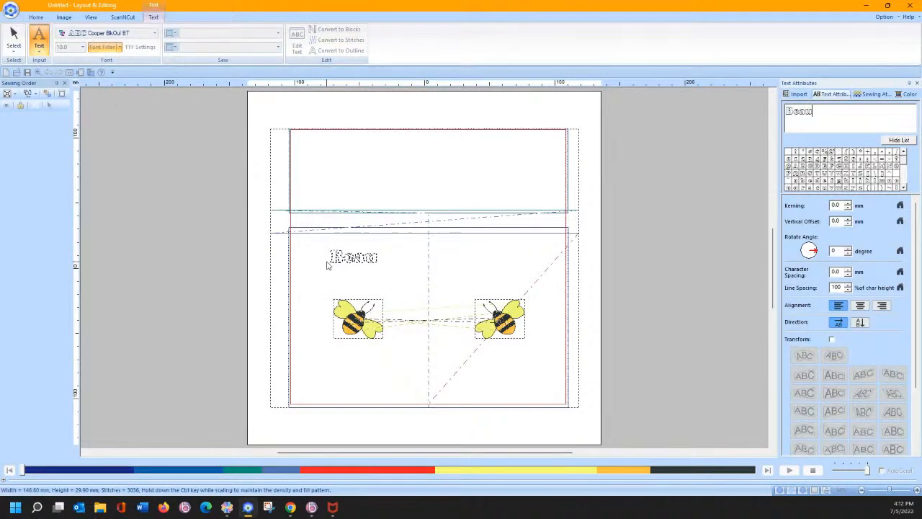
{"action": "type", "text": "iful"}
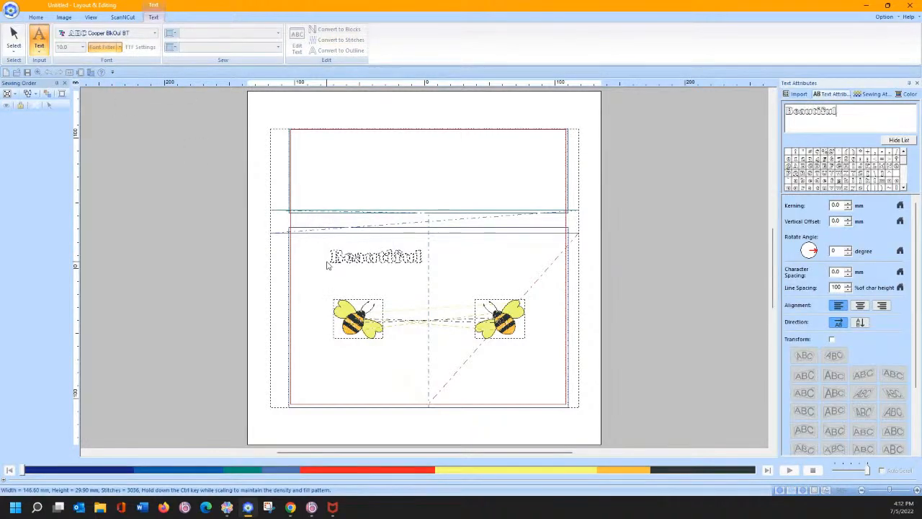
{"action": "key", "text": "Return"}
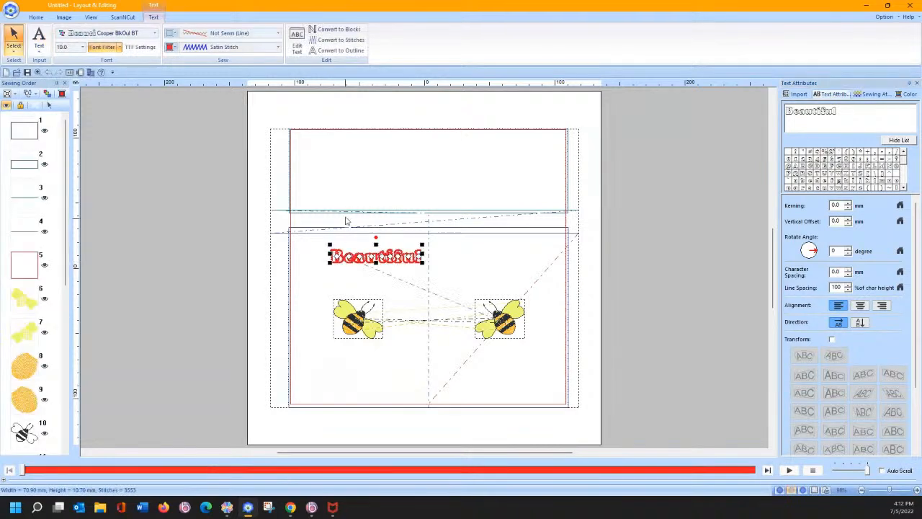
{"action": "left_click_drag", "start_coordinate": [421, 265], "coordinate": [520, 282]}
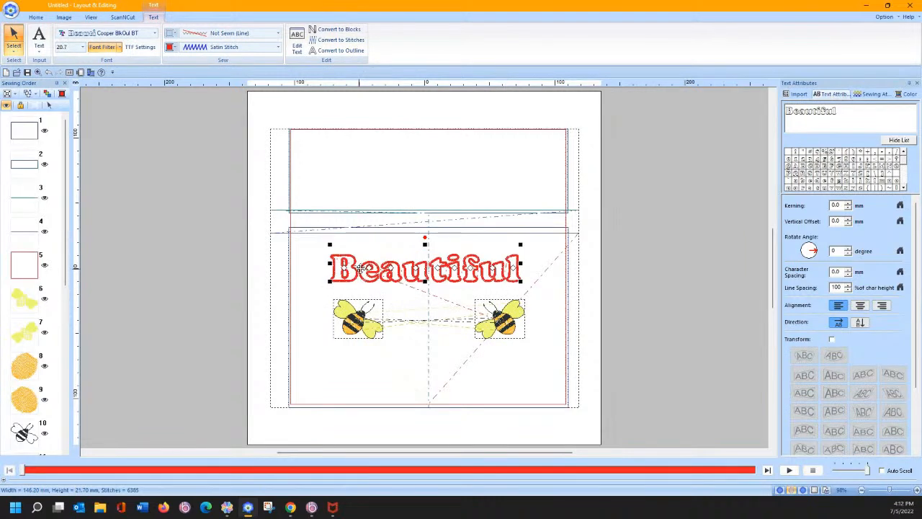
Change the lettering to "Beeutiful" and move it slightly down toward the bees.
{"action": "left_click", "coordinate": [803, 112]}
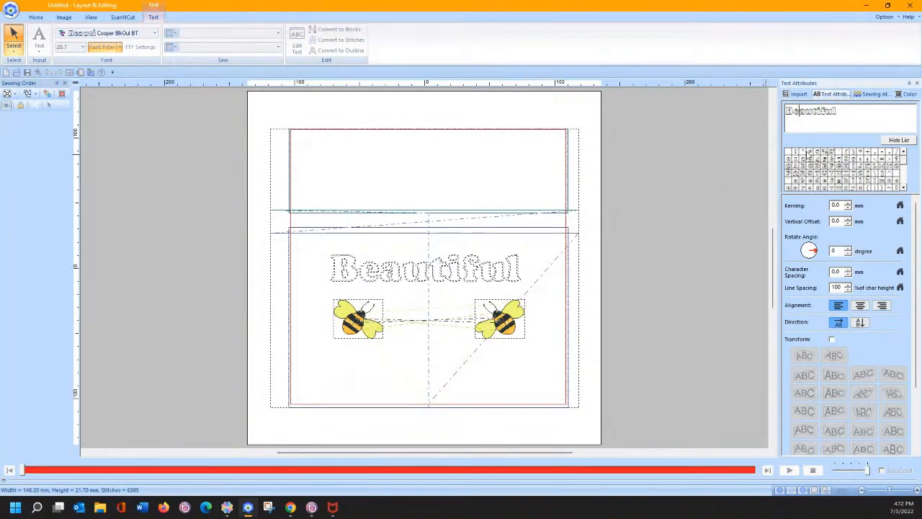
{"action": "key", "text": "BackSpace"}
{"action": "type", "text": "e"}
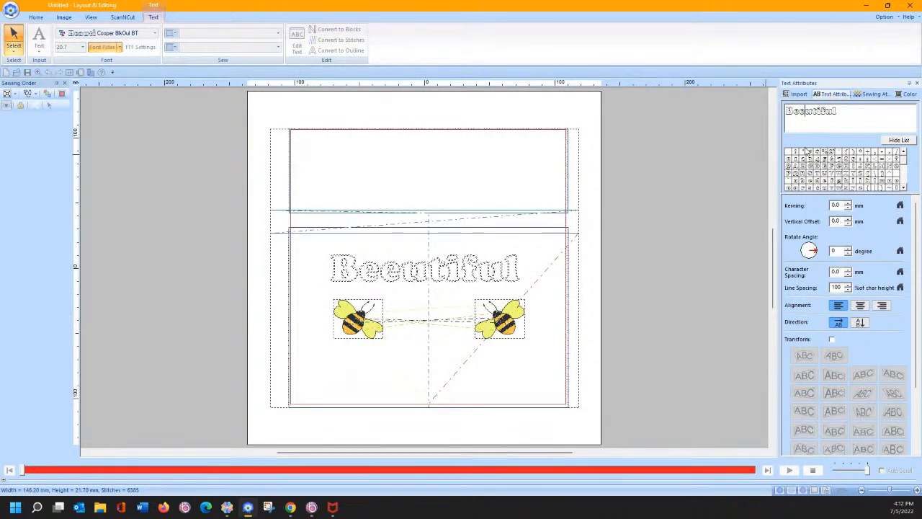
{"action": "left_click", "coordinate": [711, 190]}
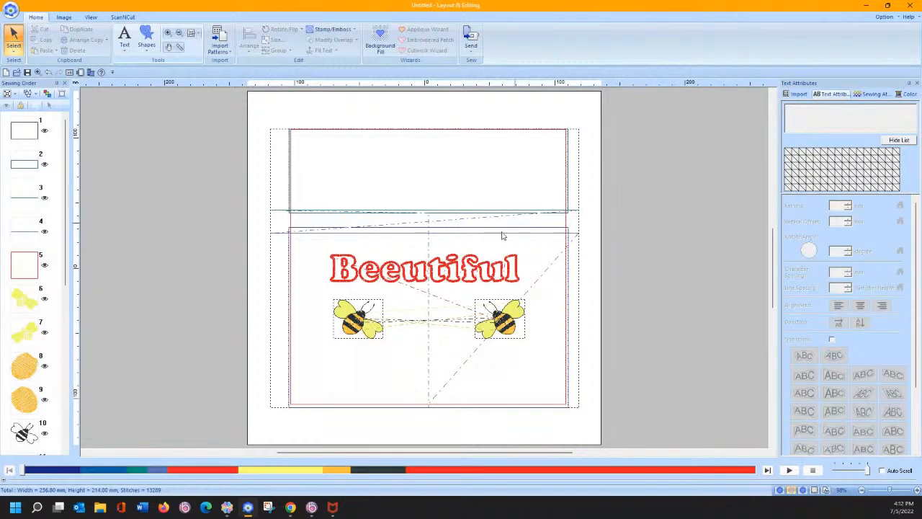
{"action": "left_click", "coordinate": [468, 270]}
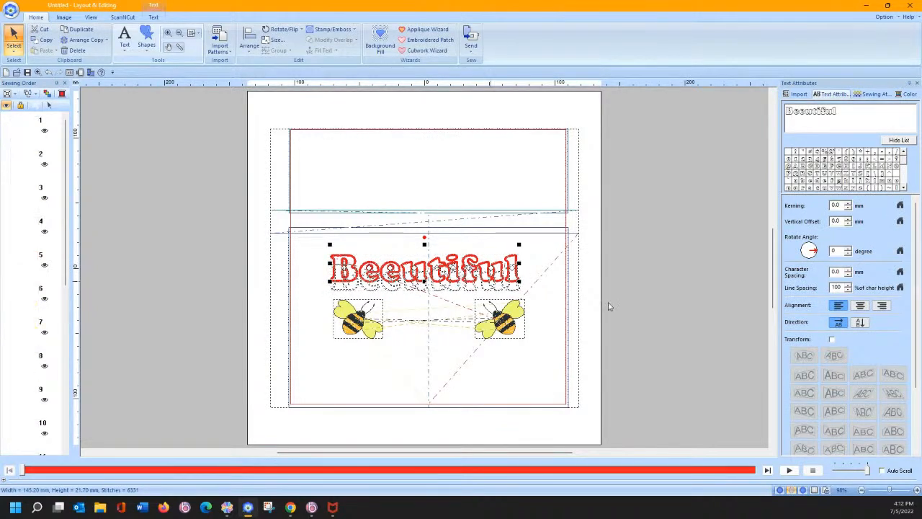
Divide the imported pouch stitch design by color into separate objects.
{"action": "left_click", "coordinate": [33, 268]}
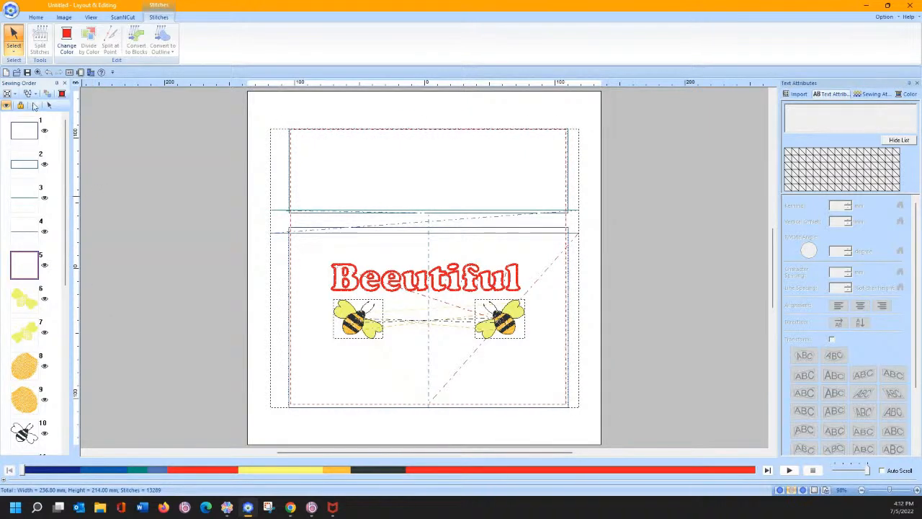
{"action": "left_click", "coordinate": [103, 218]}
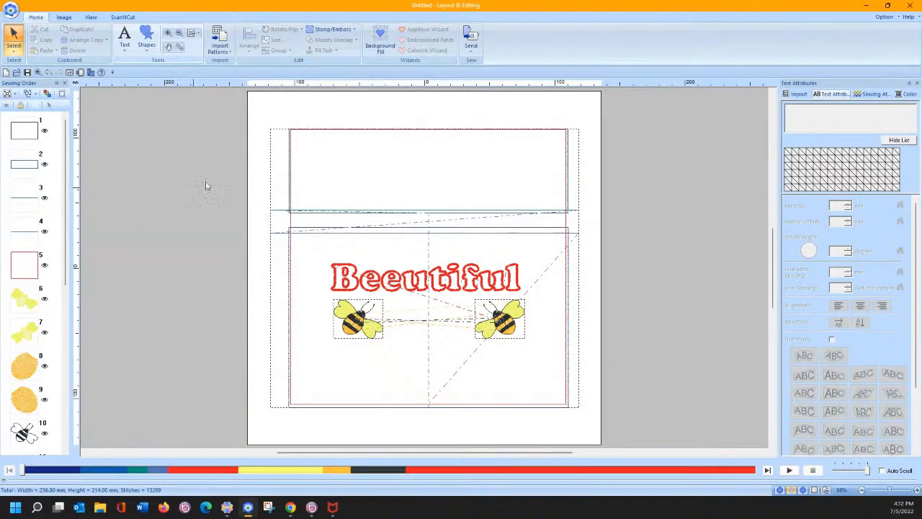
{"action": "left_click", "coordinate": [340, 130]}
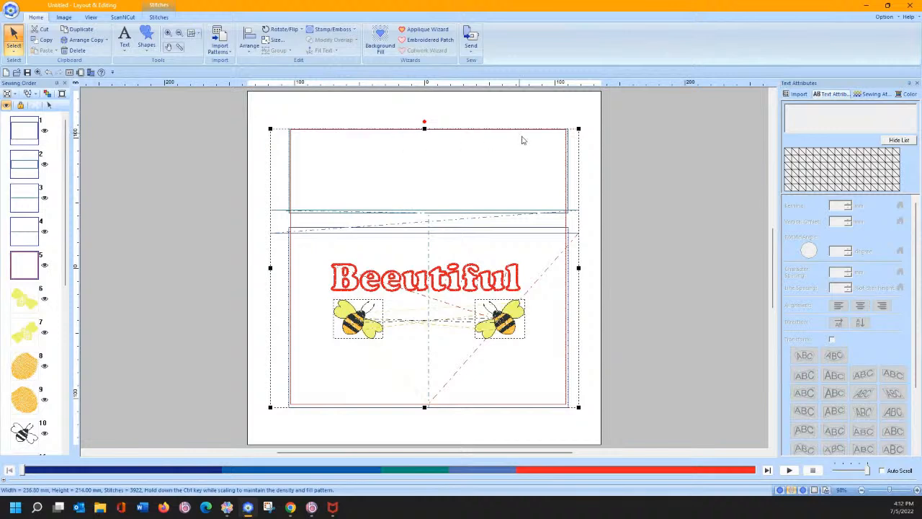
{"action": "left_click", "coordinate": [158, 18]}
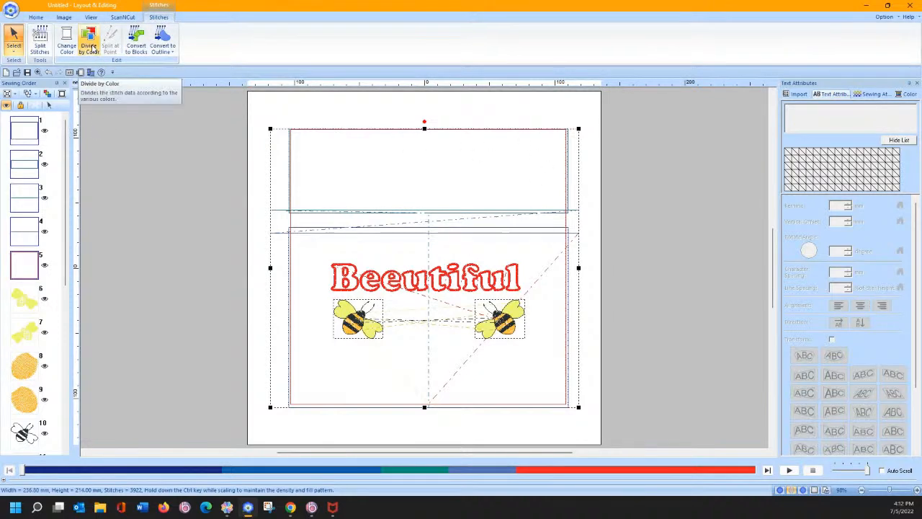
{"action": "left_click", "coordinate": [88, 37]}
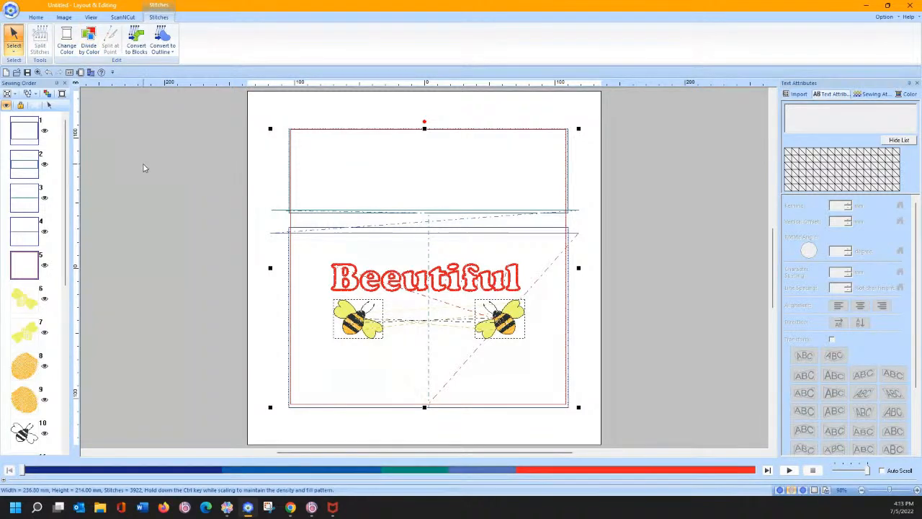
Move all bee parts and lettering ahead of the pouch's red outline in the sewing order.
{"action": "left_click_drag", "start_coordinate": [49, 289], "coordinate": [1, 329]}
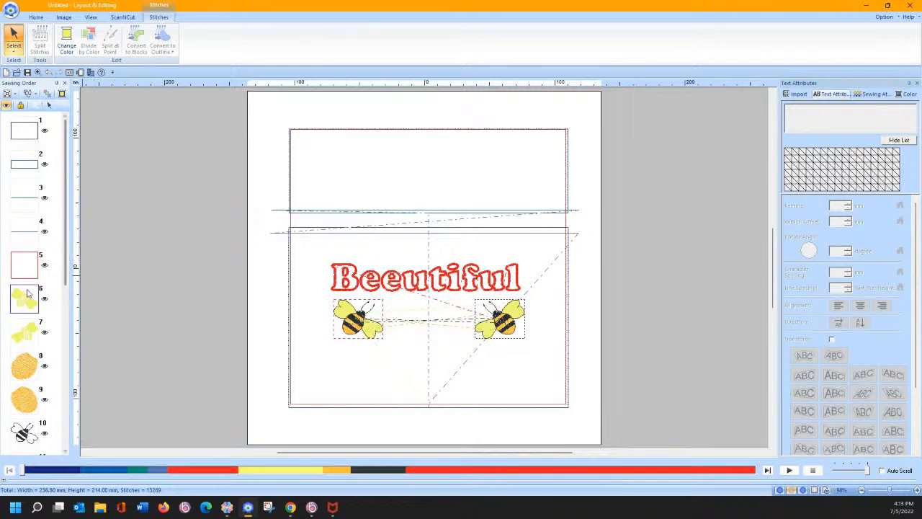
{"action": "scroll", "coordinate": [65, 281], "scroll_direction": "down", "scroll_amount": 5}
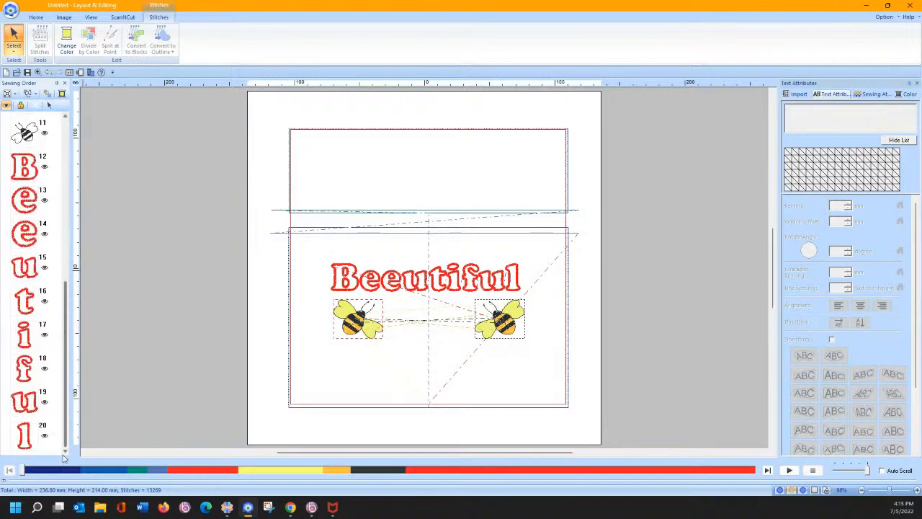
{"action": "left_click", "coordinate": [32, 441]}
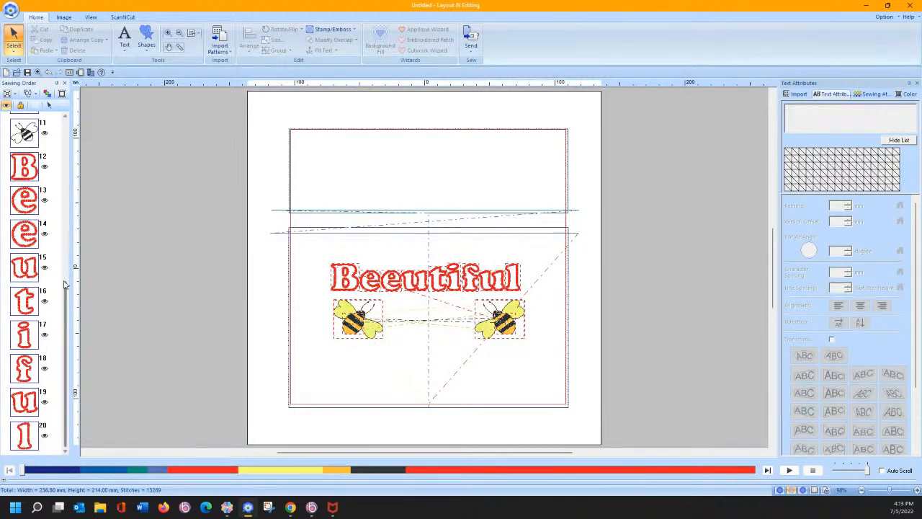
{"action": "scroll", "coordinate": [56, 273], "scroll_direction": "up", "scroll_amount": 5}
{"action": "left_click_drag", "start_coordinate": [24, 276], "coordinate": [30, 226]}
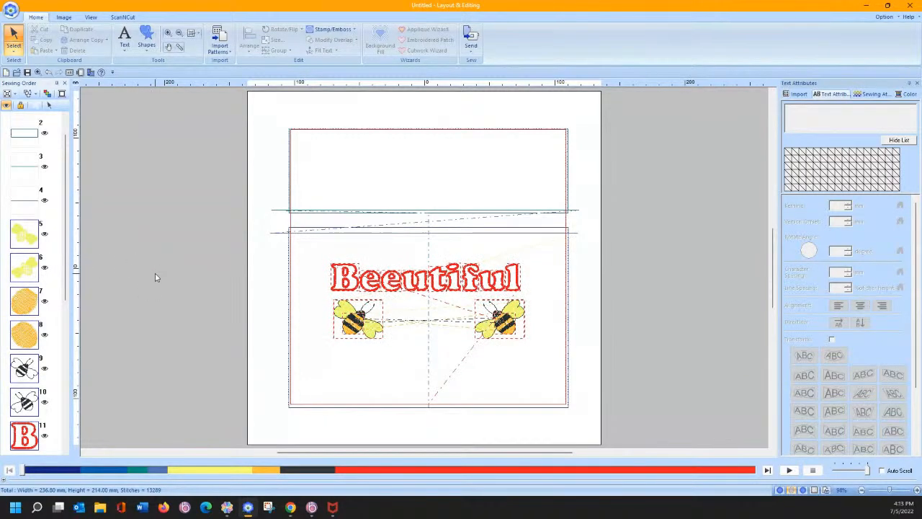
Combine the consecutive same-color objects into single frames in the sewing order list.
{"action": "left_click_drag", "start_coordinate": [66, 259], "coordinate": [70, 414]}
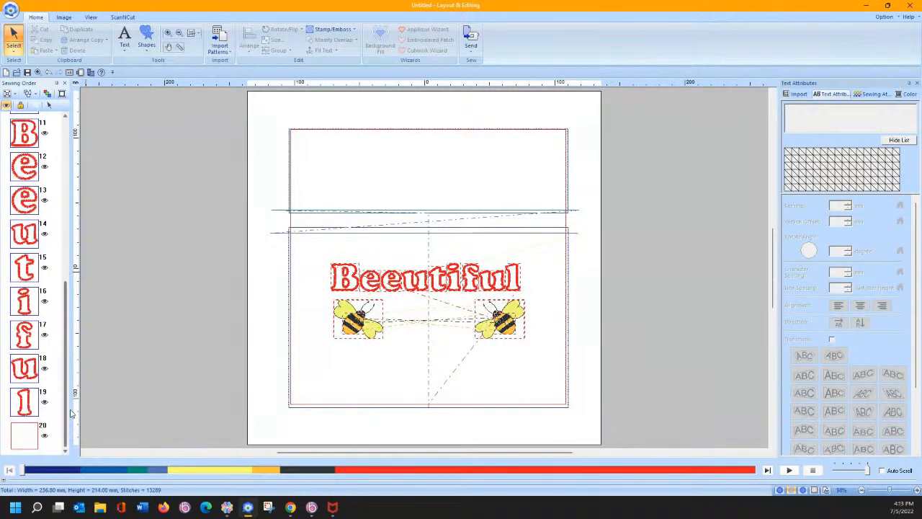
{"action": "left_click", "coordinate": [14, 94]}
{"action": "left_click", "coordinate": [18, 114]}
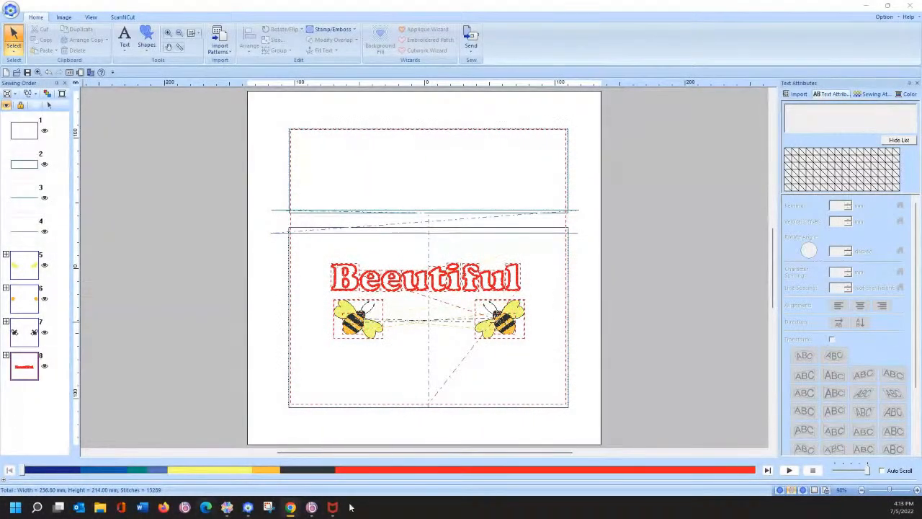
Switch to Pacesetter BES4's fifth open design window and create a new blank design.
{"action": "mouse_move", "coordinate": [311, 508]}
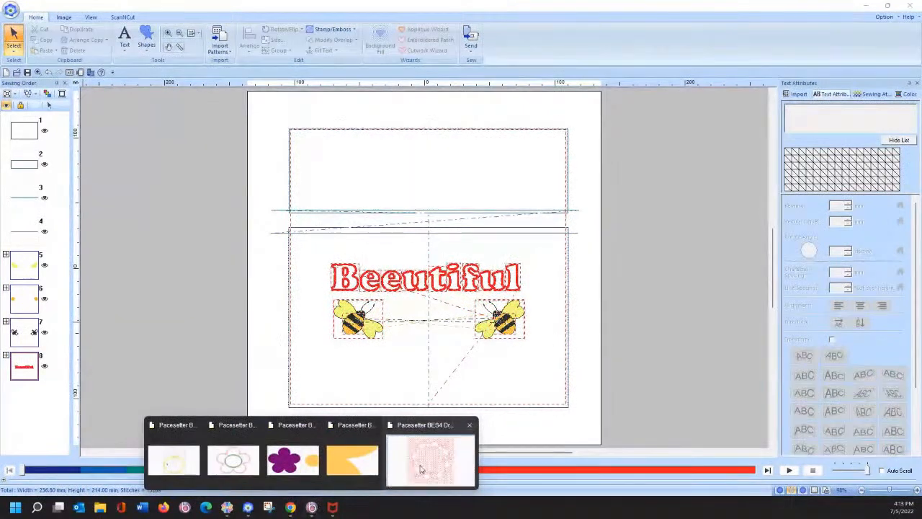
{"action": "left_click", "coordinate": [430, 433]}
{"action": "left_click", "coordinate": [11, 9]}
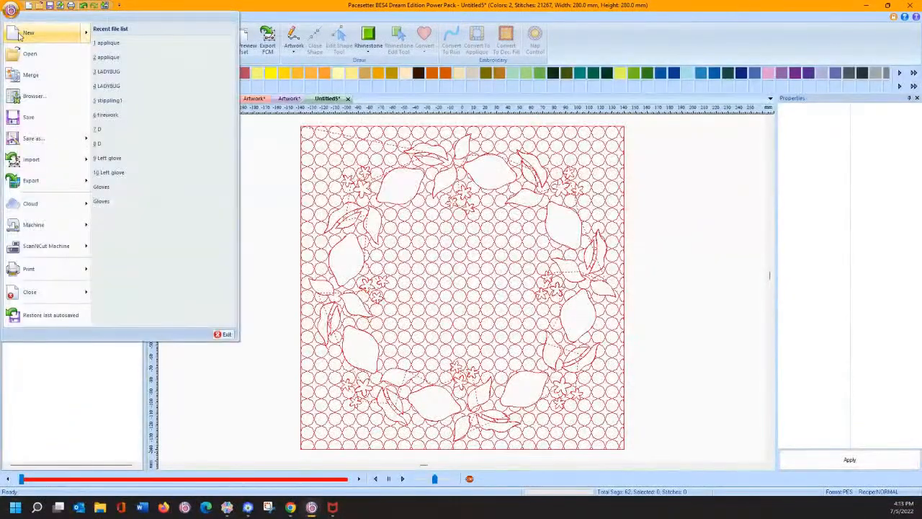
{"action": "left_click", "coordinate": [33, 33]}
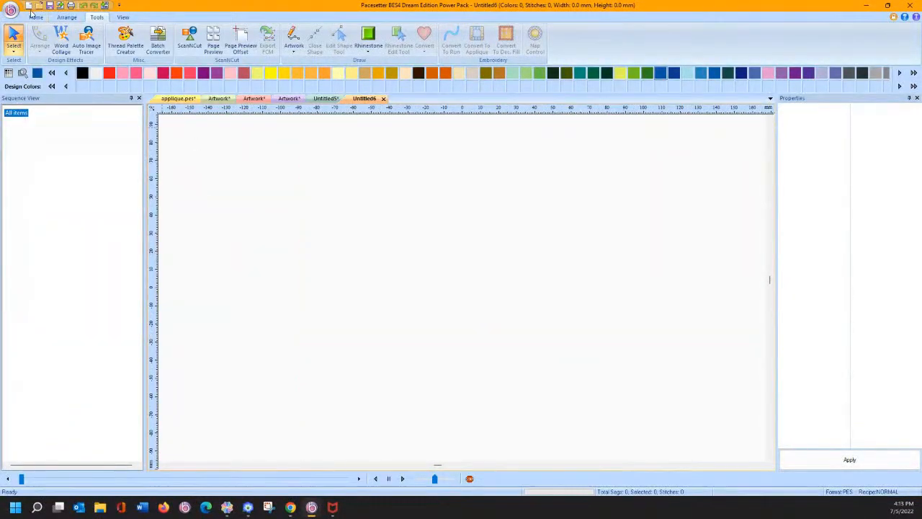
Merge the fake pouch.DST design from the Facebook Live Cindy files folder into the blank design.
{"action": "left_click", "coordinate": [10, 9]}
{"action": "left_click", "coordinate": [28, 75]}
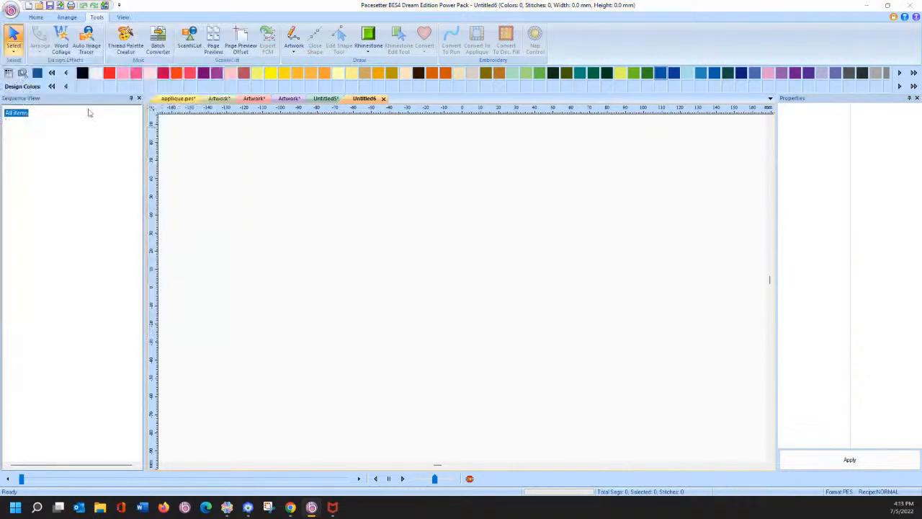
{"action": "scroll", "coordinate": [411, 293], "scroll_direction": "down", "scroll_amount": 2}
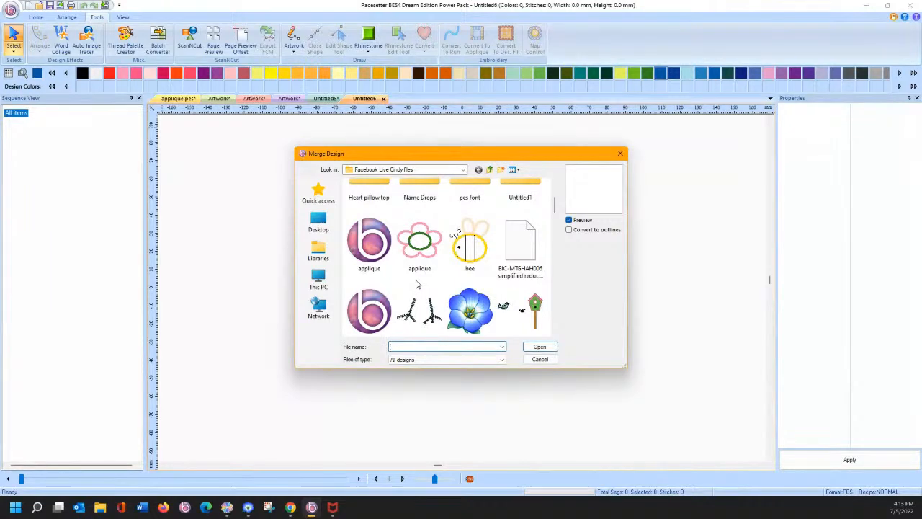
{"action": "scroll", "coordinate": [416, 286], "scroll_direction": "down", "scroll_amount": 1}
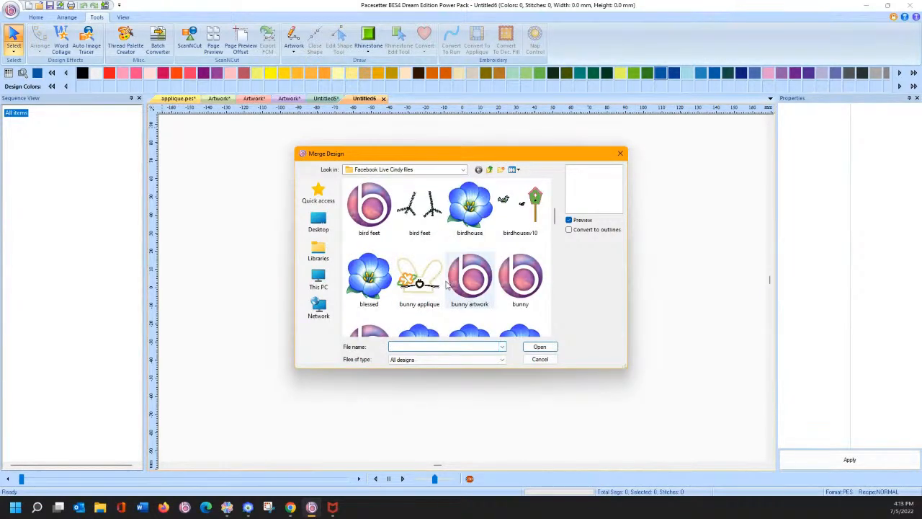
{"action": "scroll", "coordinate": [446, 286], "scroll_direction": "down", "scroll_amount": 1}
{"action": "scroll", "coordinate": [446, 288], "scroll_direction": "down", "scroll_amount": 1}
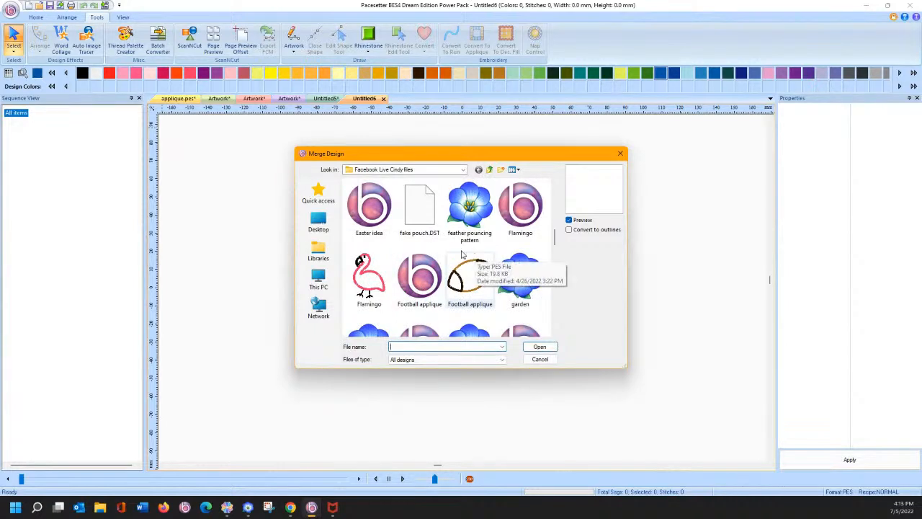
{"action": "left_click", "coordinate": [418, 213]}
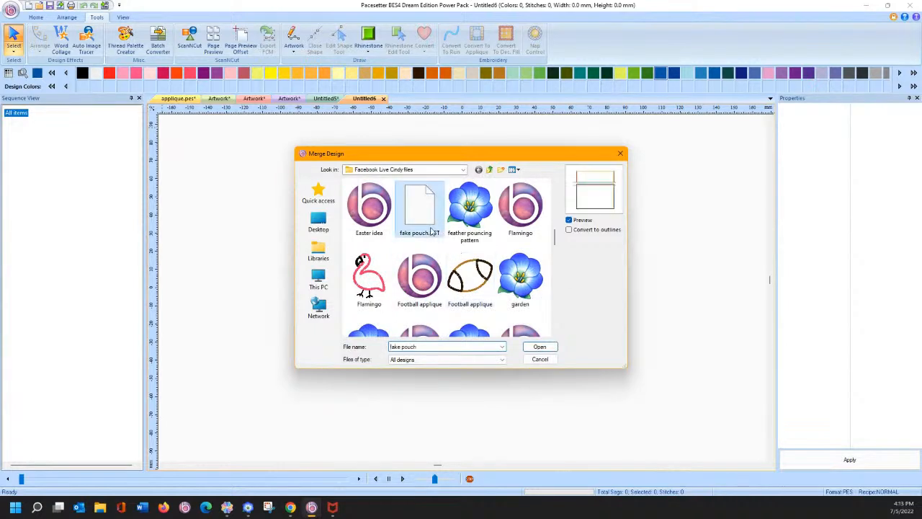
{"action": "left_click", "coordinate": [539, 347]}
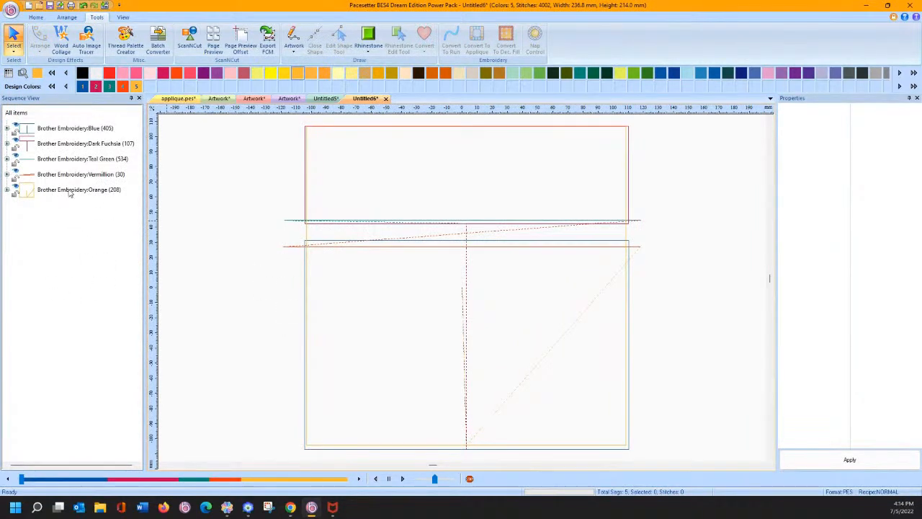
Move the Vermillion segment after the Orange one in the sewing sequence and restore the original order.
{"action": "left_click_drag", "start_coordinate": [65, 177], "coordinate": [61, 202]}
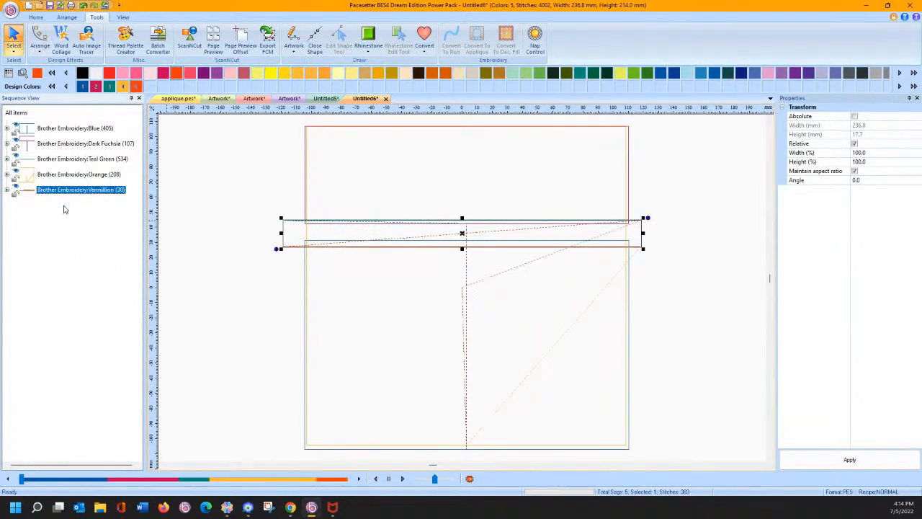
{"action": "left_click", "coordinate": [51, 174]}
{"action": "left_click_drag", "start_coordinate": [51, 174], "coordinate": [45, 200]}
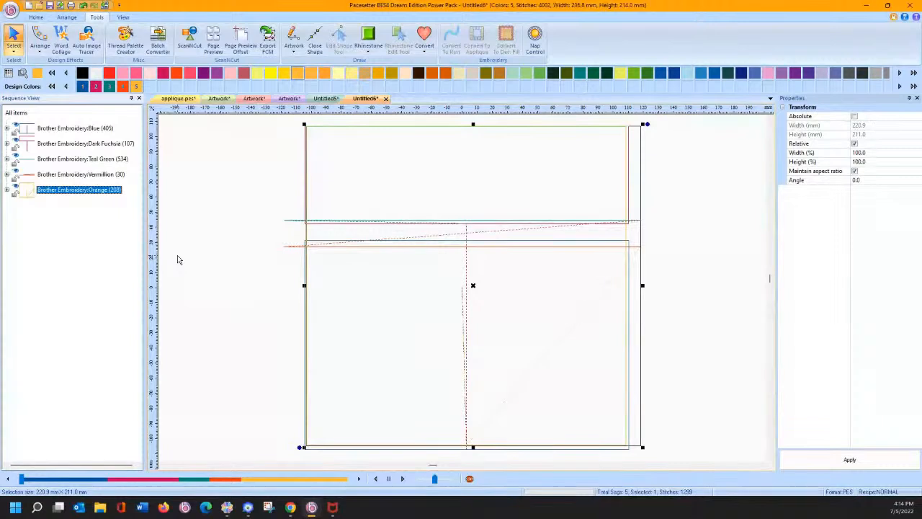
{"action": "left_click", "coordinate": [186, 229]}
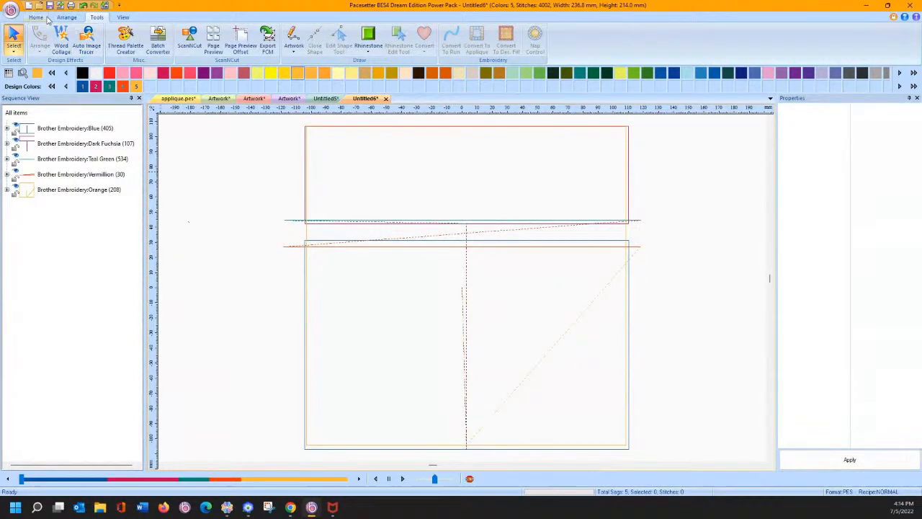
Merge the LADYBUG stitch design into the pouch and place it in the right half of the lower panel.
{"action": "left_click", "coordinate": [11, 10]}
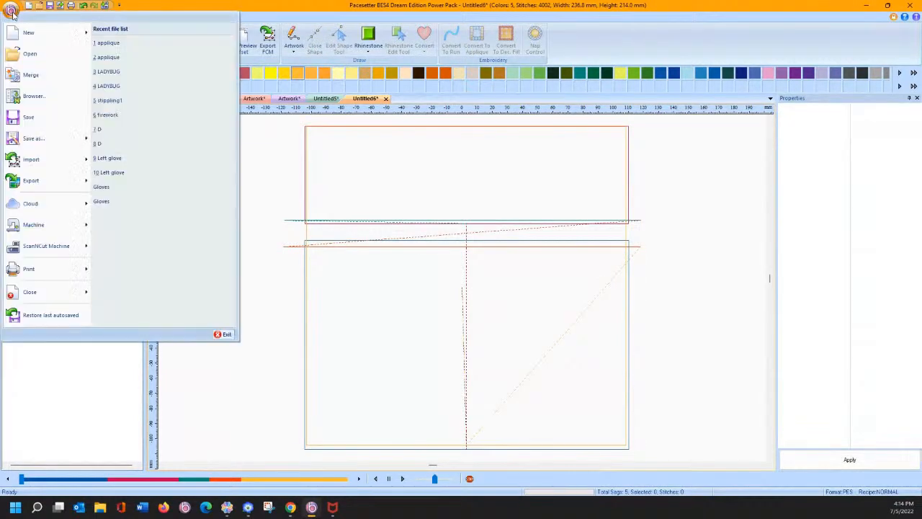
{"action": "left_click", "coordinate": [30, 75]}
{"action": "scroll", "coordinate": [465, 288], "scroll_direction": "down", "scroll_amount": 3}
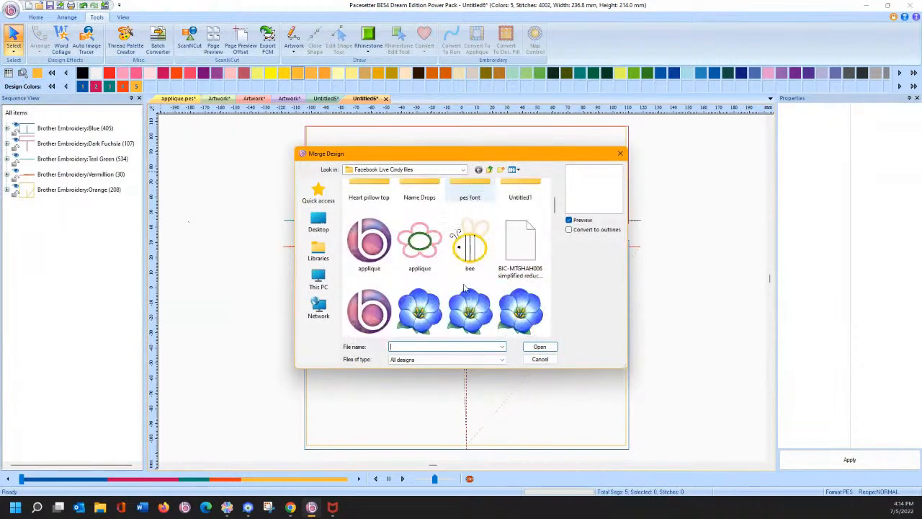
{"action": "scroll", "coordinate": [465, 288], "scroll_direction": "down", "scroll_amount": 1}
{"action": "scroll", "coordinate": [471, 276], "scroll_direction": "down", "scroll_amount": 2}
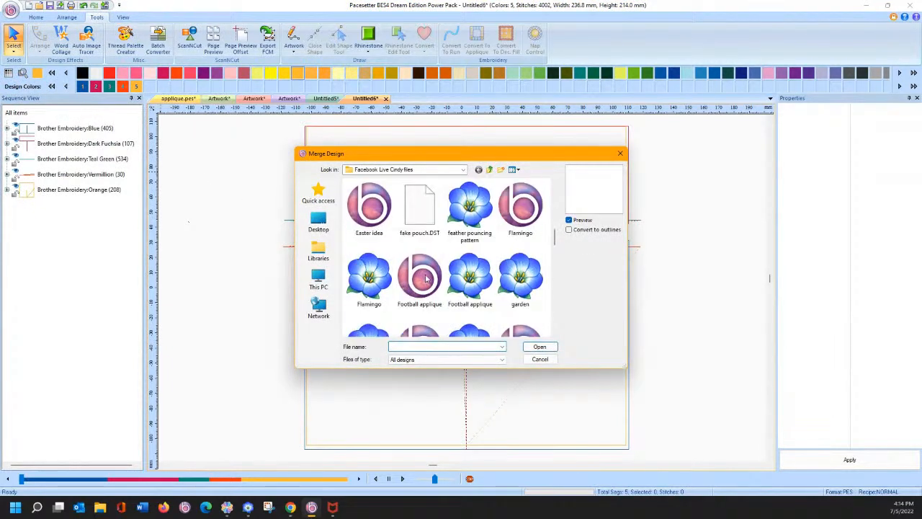
{"action": "scroll", "coordinate": [419, 276], "scroll_direction": "down", "scroll_amount": 3}
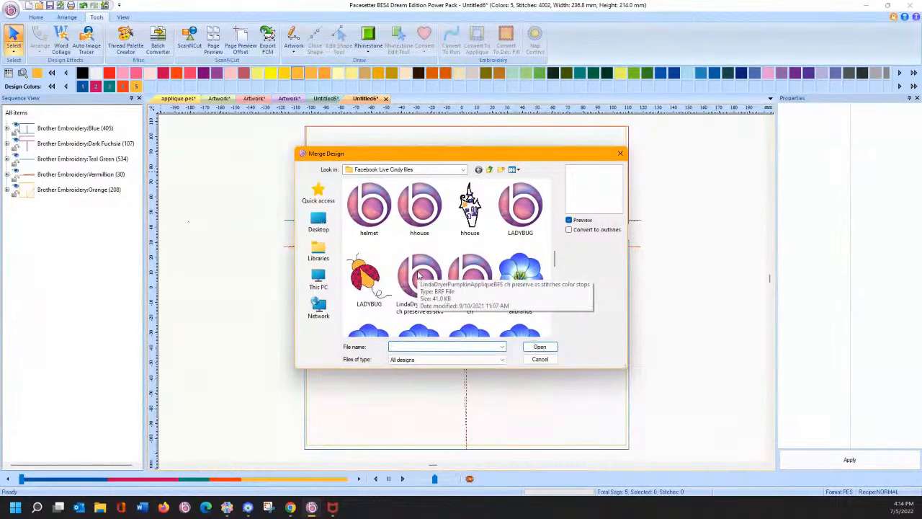
{"action": "scroll", "coordinate": [404, 268], "scroll_direction": "down", "scroll_amount": 1}
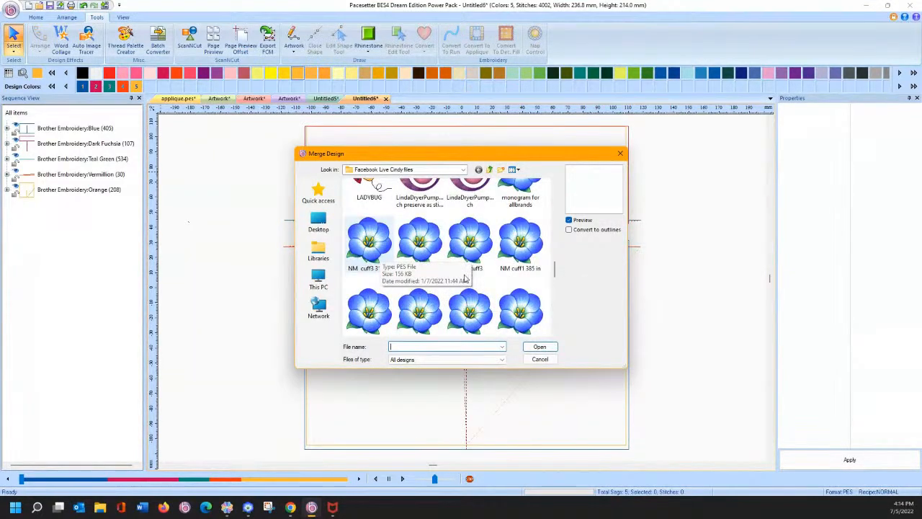
{"action": "scroll", "coordinate": [463, 277], "scroll_direction": "down", "scroll_amount": 3}
{"action": "scroll", "coordinate": [463, 278], "scroll_direction": "up", "scroll_amount": 3}
{"action": "scroll", "coordinate": [463, 278], "scroll_direction": "up", "scroll_amount": 1}
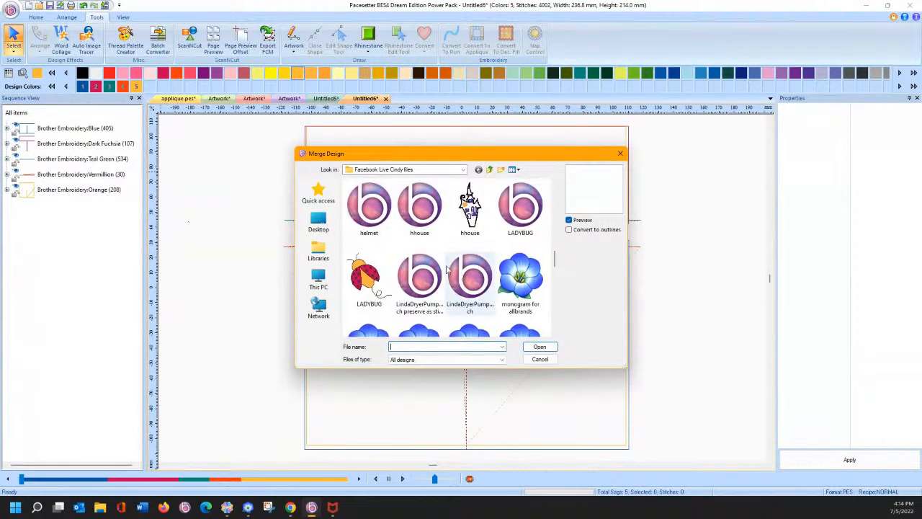
{"action": "left_click", "coordinate": [369, 277]}
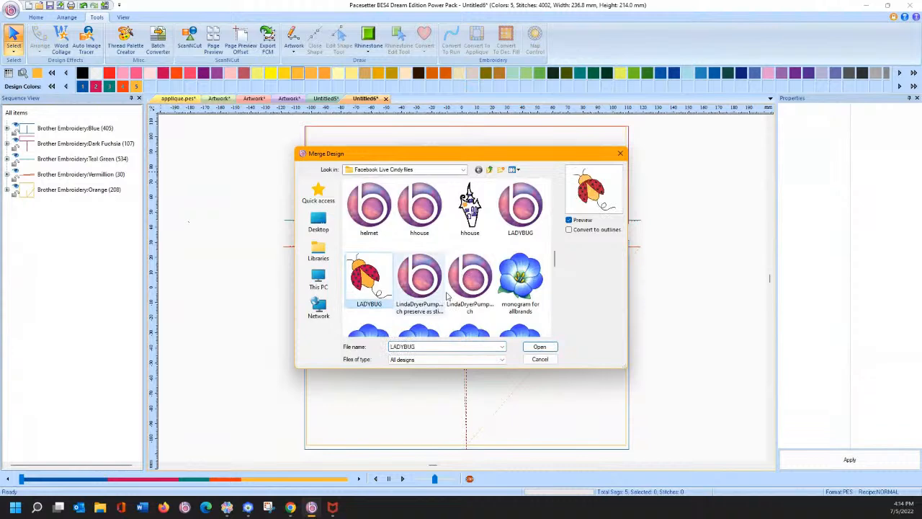
{"action": "left_click", "coordinate": [540, 347]}
{"action": "left_click_drag", "start_coordinate": [585, 409], "coordinate": [457, 264]}
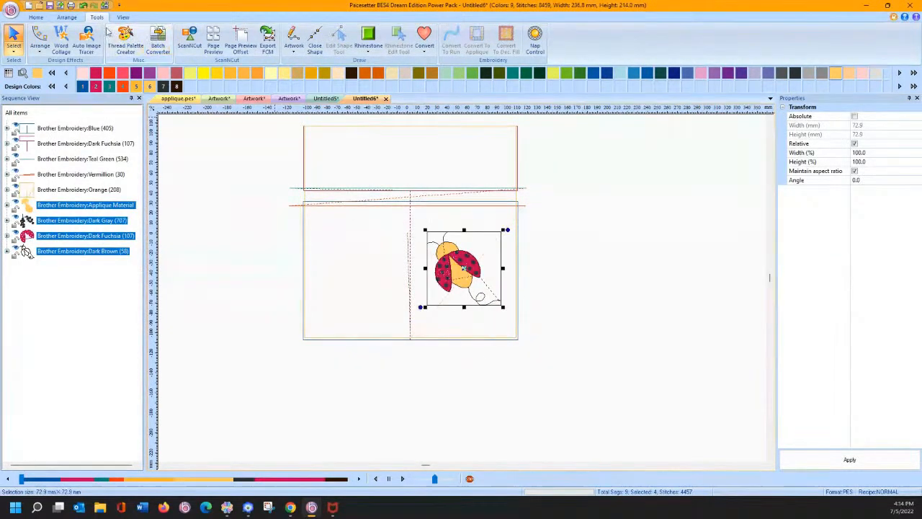
Arrange the ladybug in rows with 2 across and 1 down, flipping every other copy horizontally.
{"action": "left_click", "coordinate": [41, 50]}
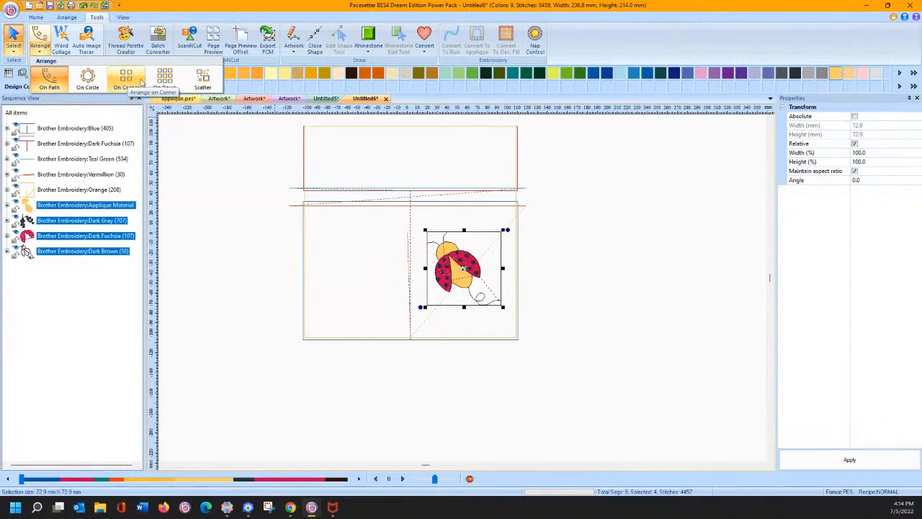
{"action": "left_click", "coordinate": [164, 80]}
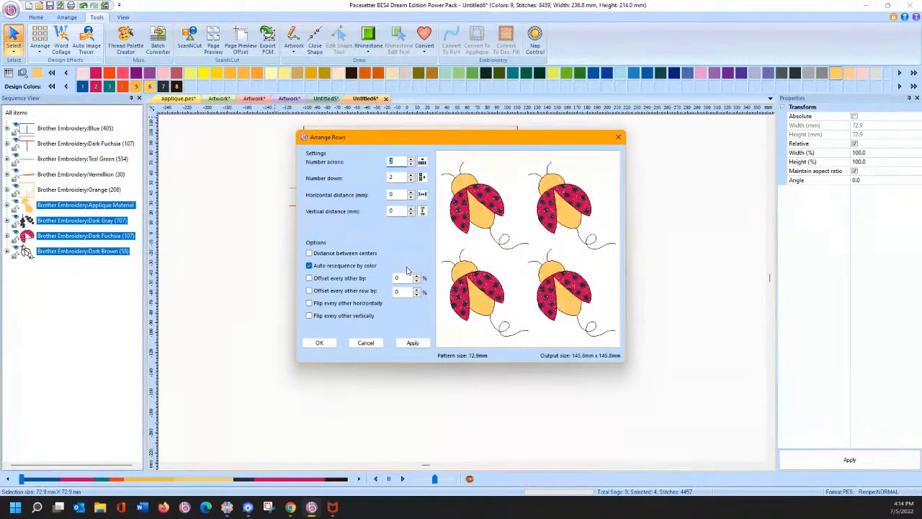
{"action": "left_click", "coordinate": [410, 180]}
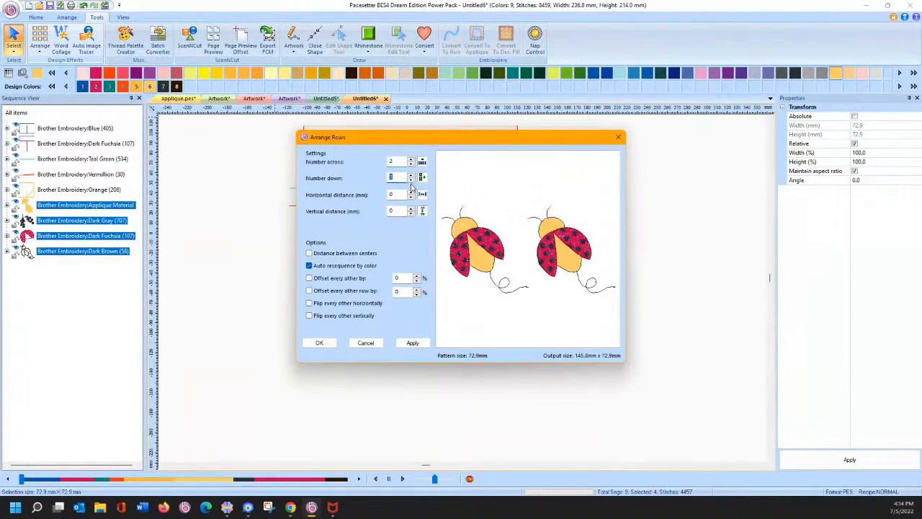
{"action": "left_click", "coordinate": [309, 303]}
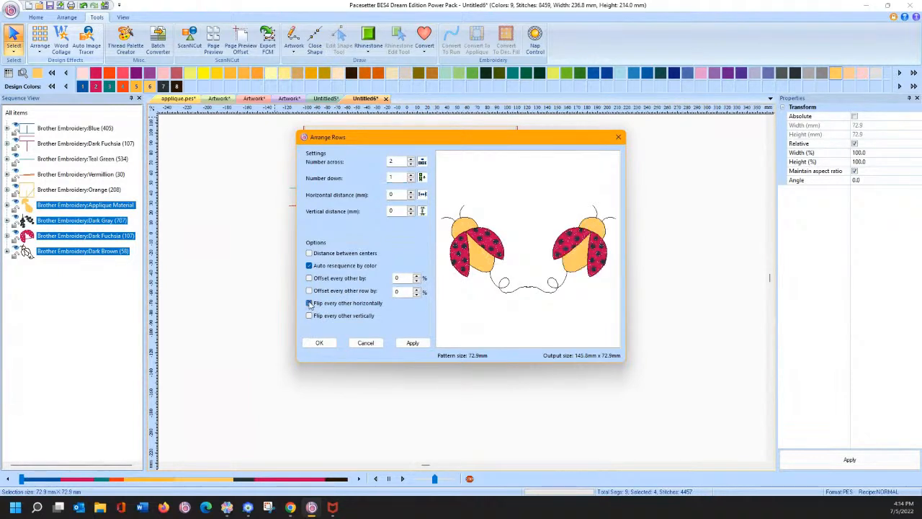
{"action": "left_click", "coordinate": [416, 344]}
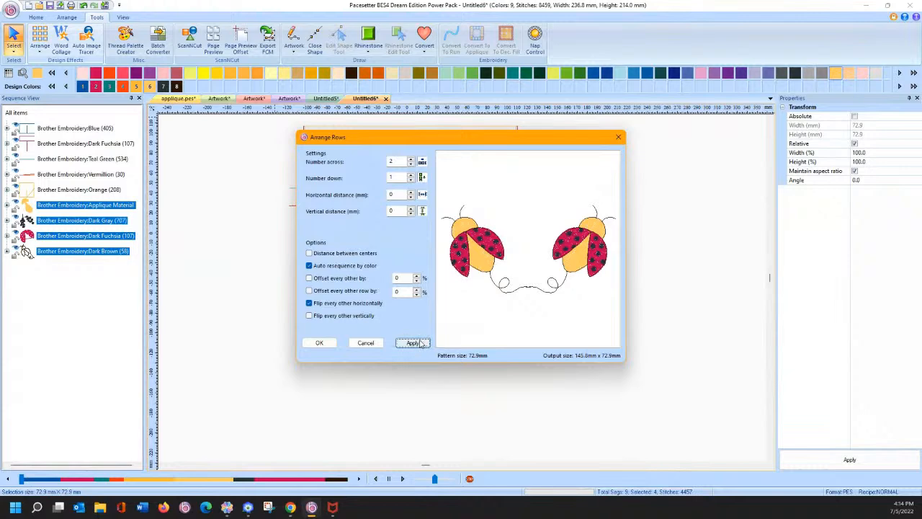
{"action": "left_click", "coordinate": [317, 344]}
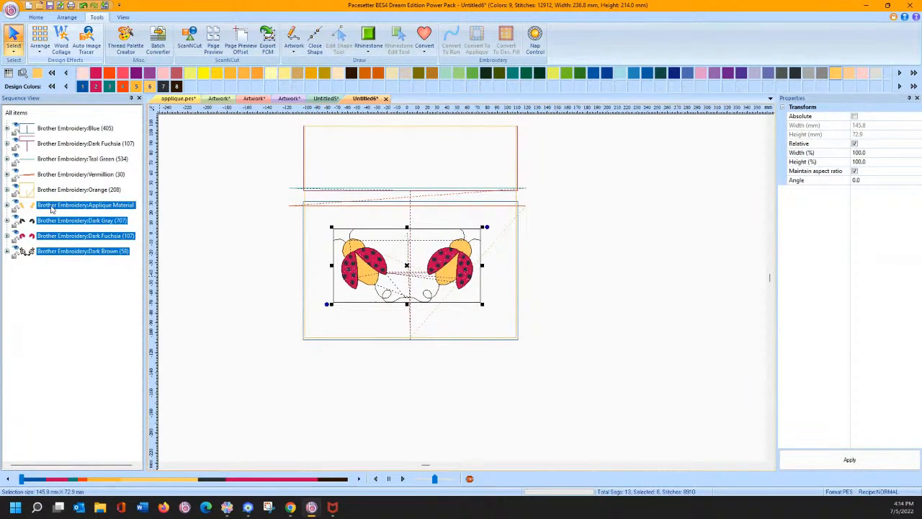
Move all four ladybug color segments ahead of the pouch's Orange outline in the sewing sequence.
{"action": "left_click", "coordinate": [7, 190]}
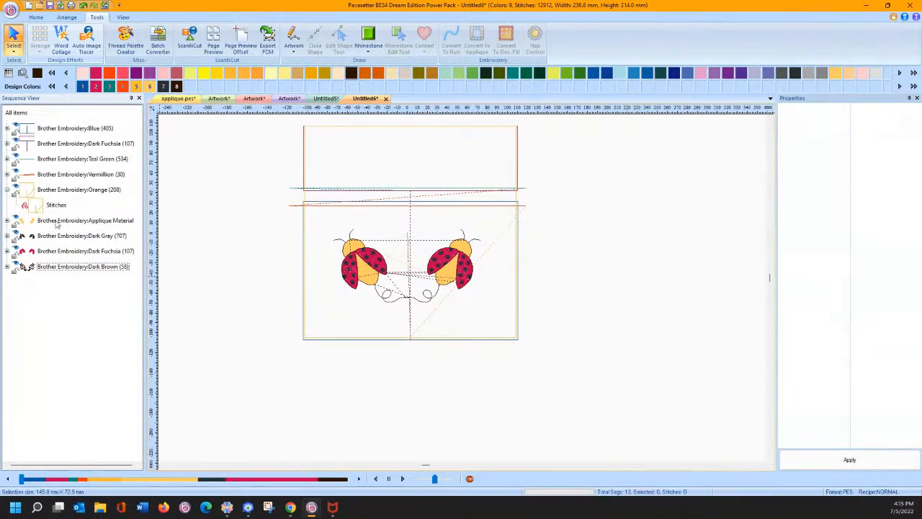
{"action": "left_click", "coordinate": [56, 222]}
{"action": "left_click", "coordinate": [47, 267], "text": "shift"}
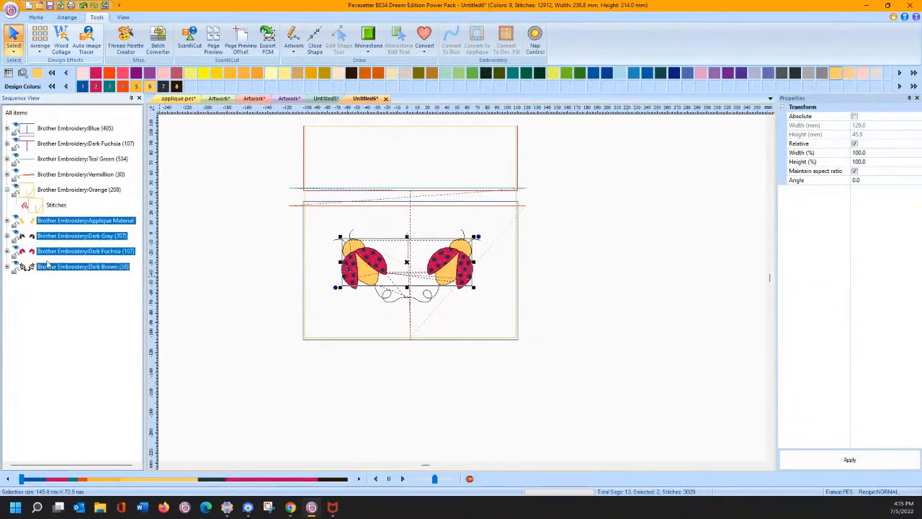
{"action": "left_click_drag", "start_coordinate": [56, 225], "coordinate": [50, 185]}
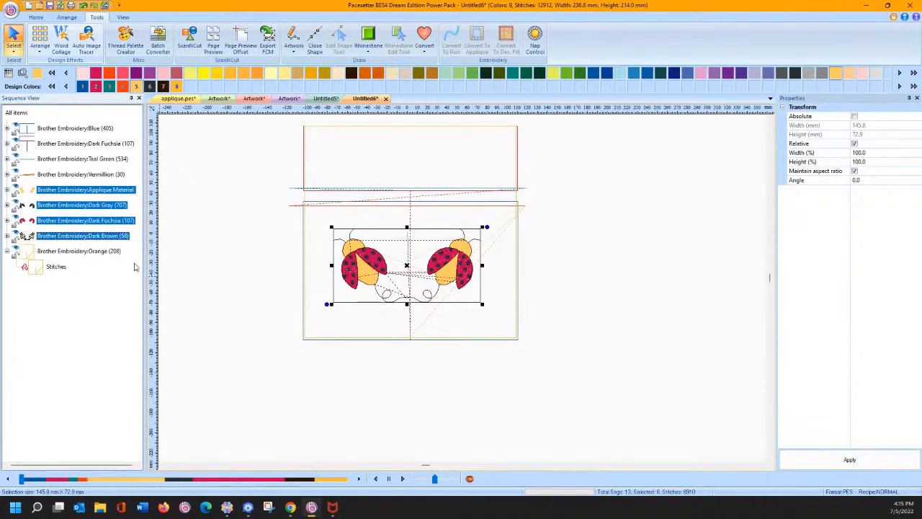
{"action": "left_click", "coordinate": [193, 297]}
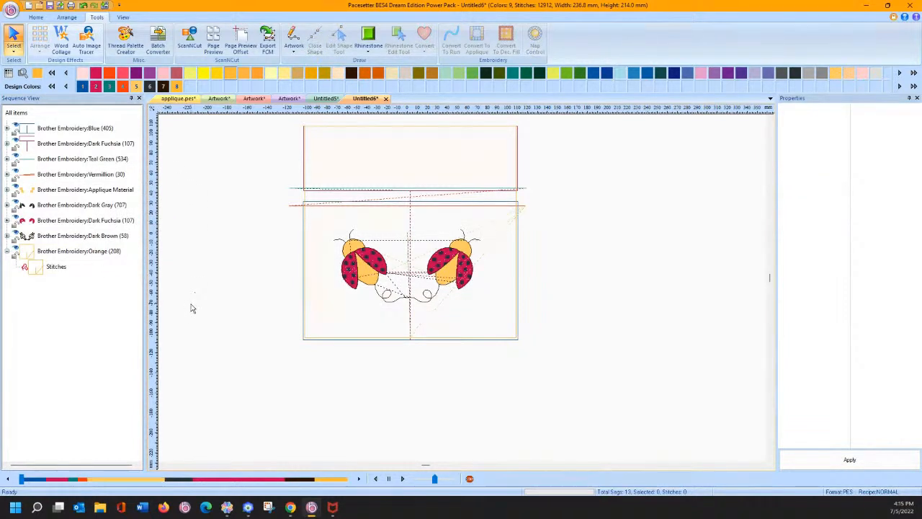